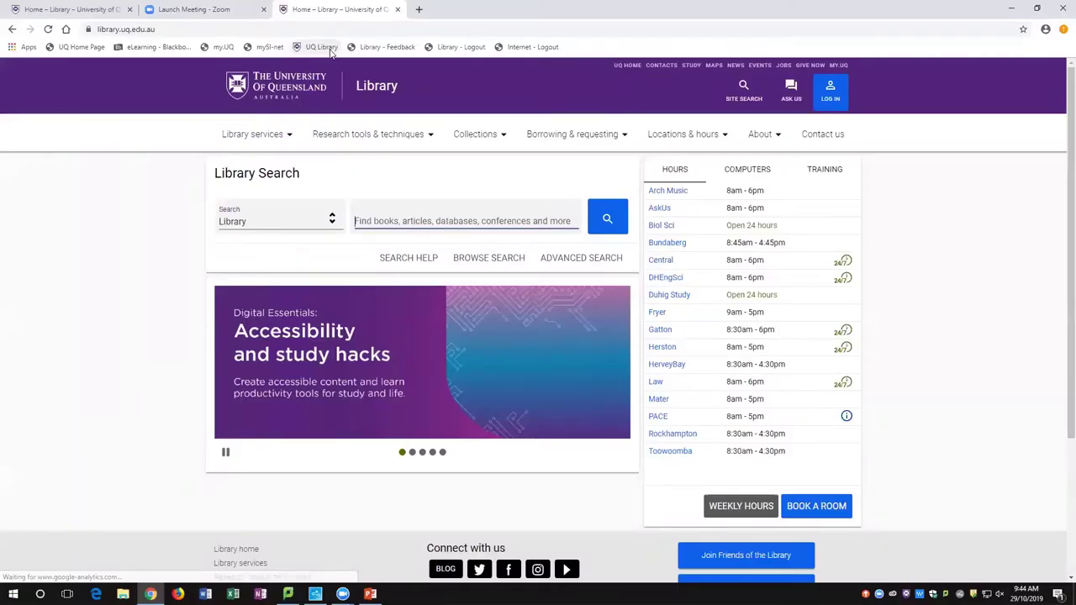
Go to the library's software training resources and download the Word exercise files for Creating a Structured Thesis - CaST
left_click(252, 137)
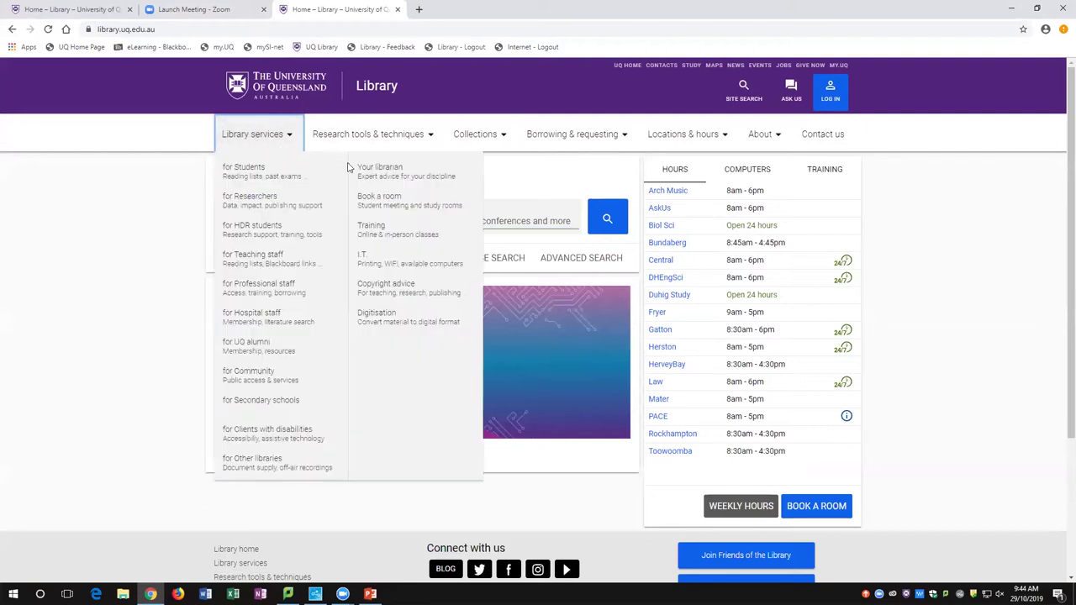
left_click(414, 239)
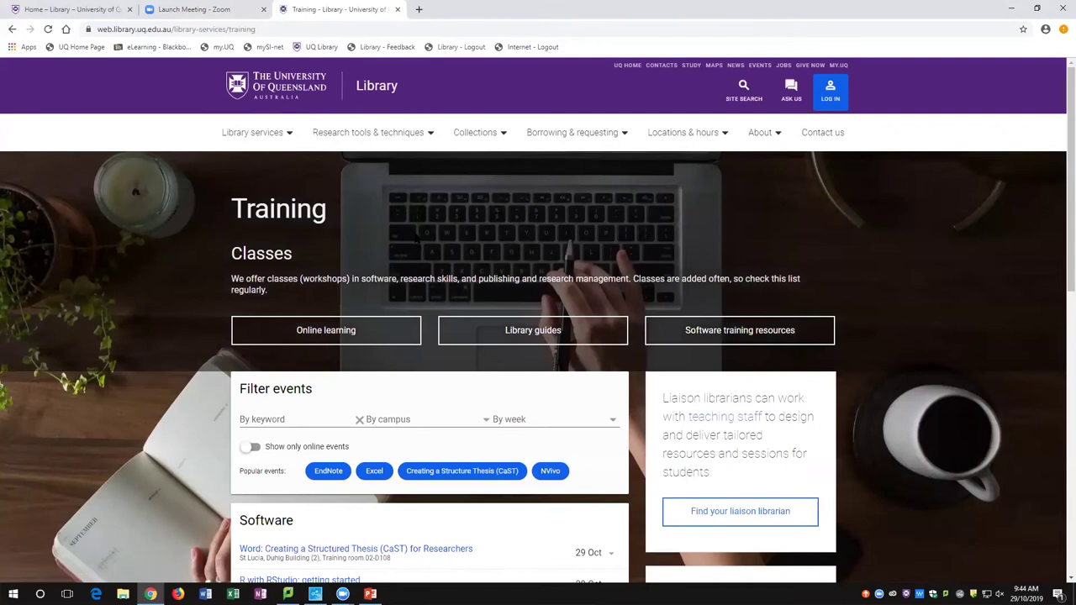
left_click(797, 332)
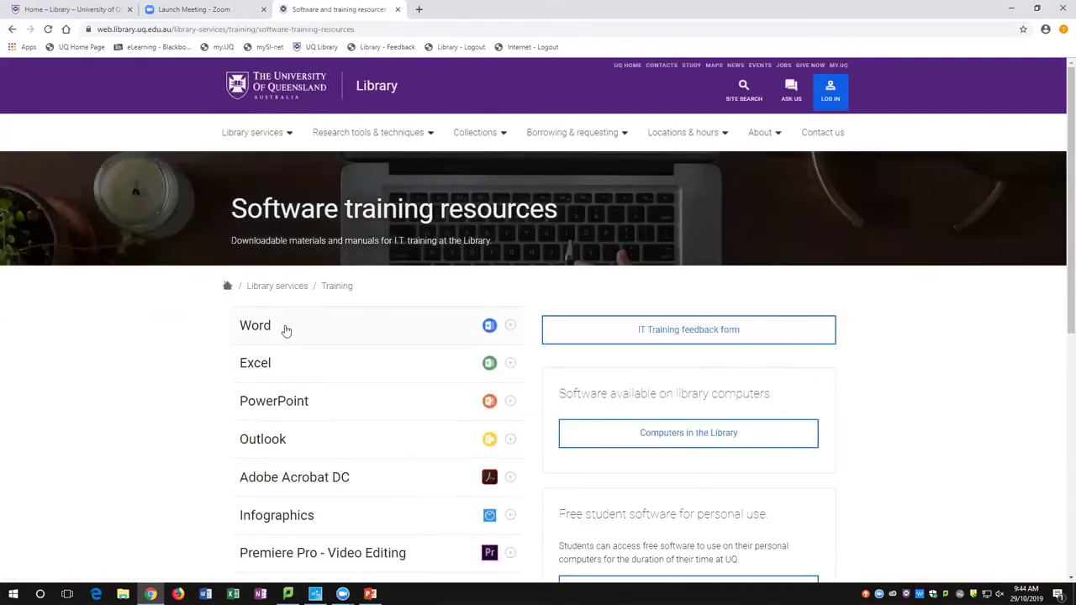
left_click(284, 331)
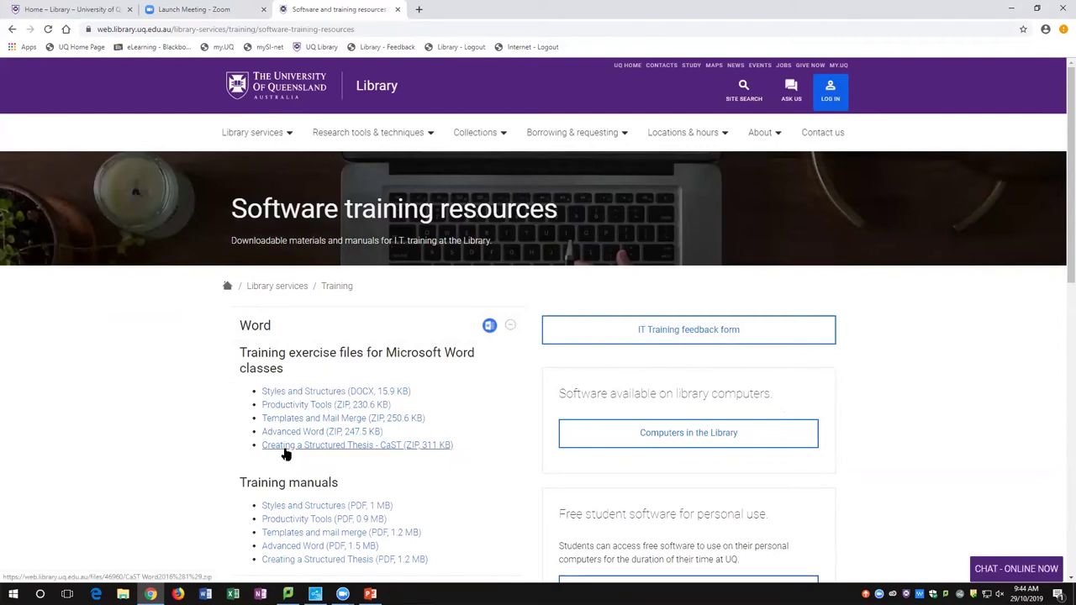
left_click(284, 451)
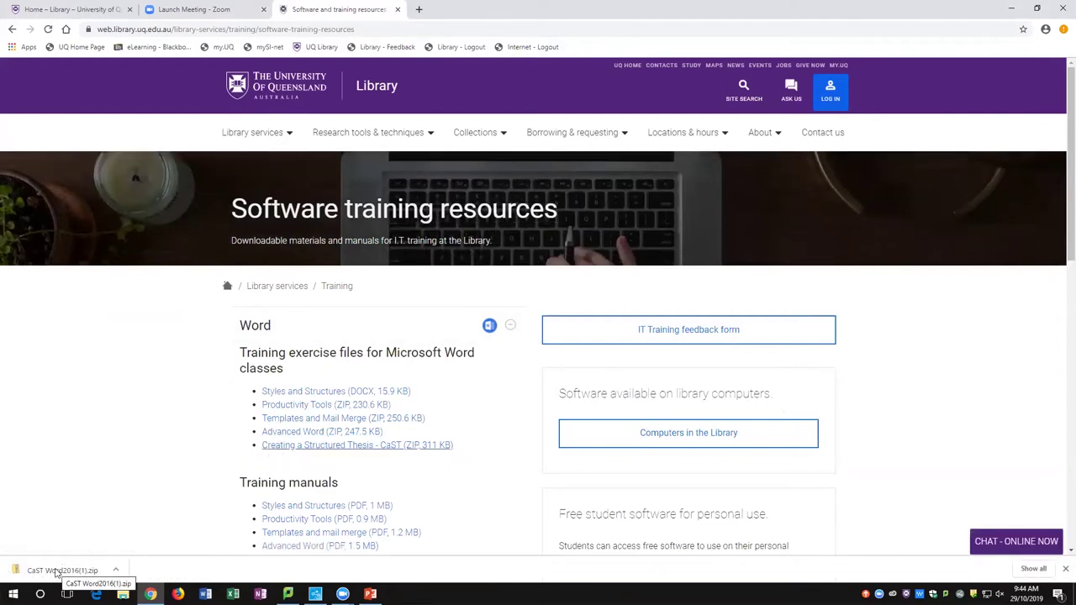
Open the downloaded CaST Word2016(1).zip, extract all its files within Downloads, and minimize both folder windows
left_click(57, 572)
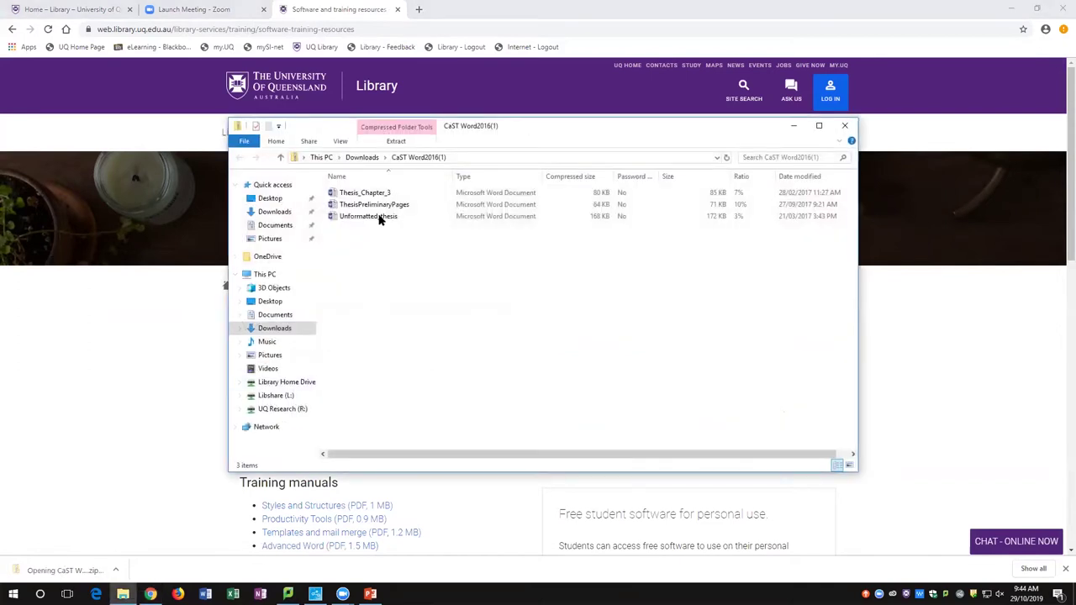
left_click(393, 142)
left_click(406, 171)
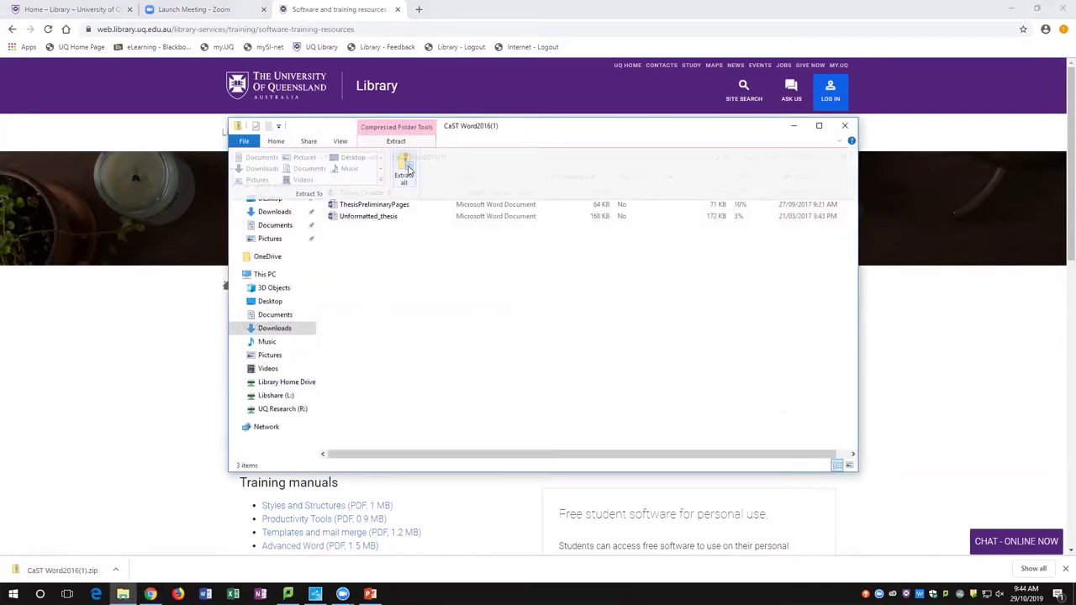
left_click(639, 405)
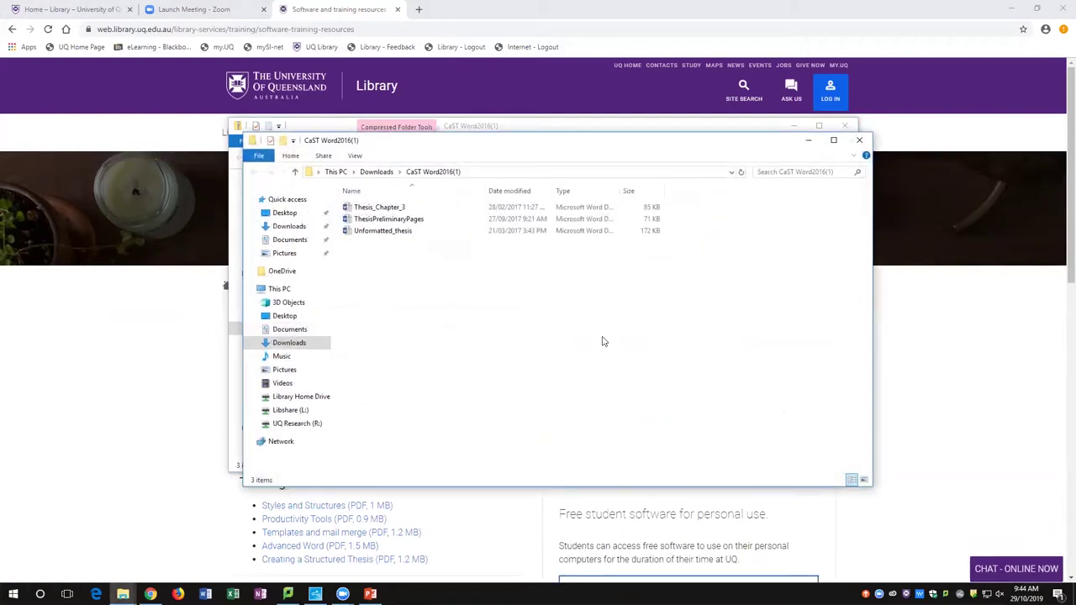
left_click(807, 142)
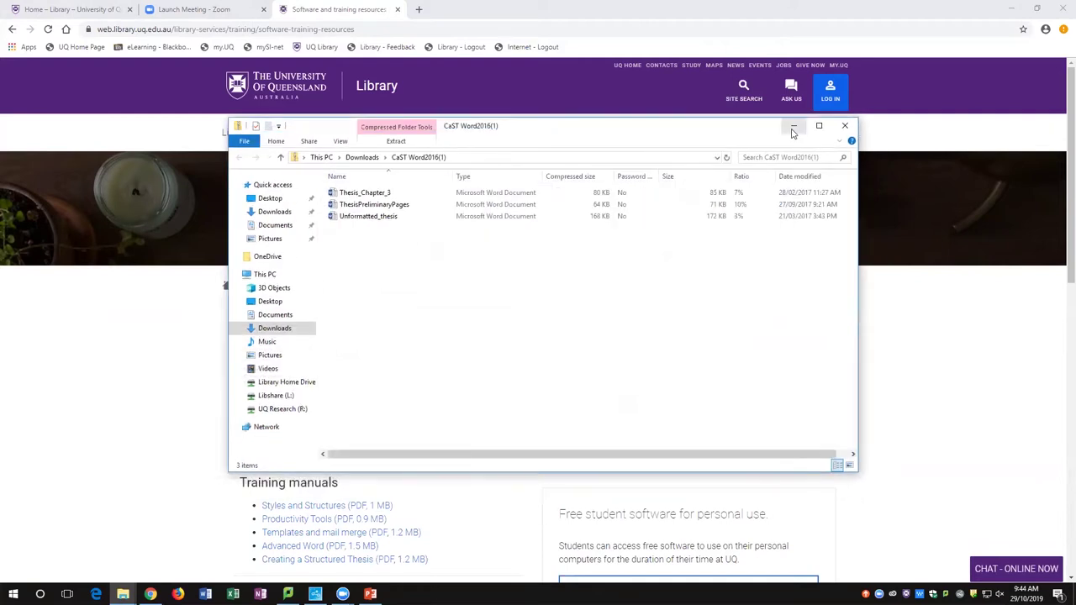
left_click(793, 125)
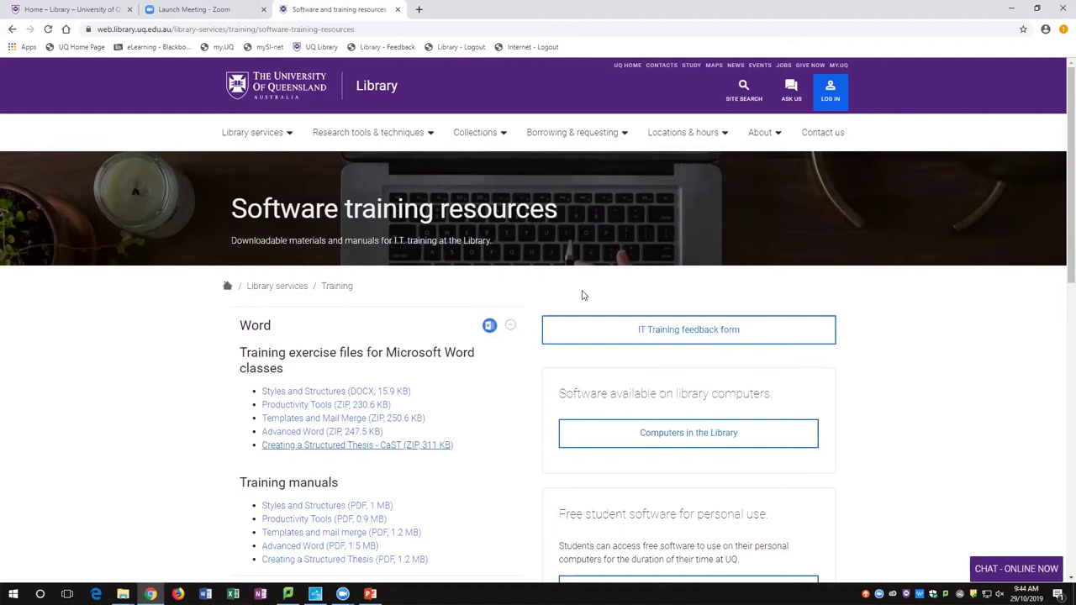
Open the Creating a Structured Thesis PDF manual and look over its table of contents and first exercise
scroll(379, 479, "down", 1)
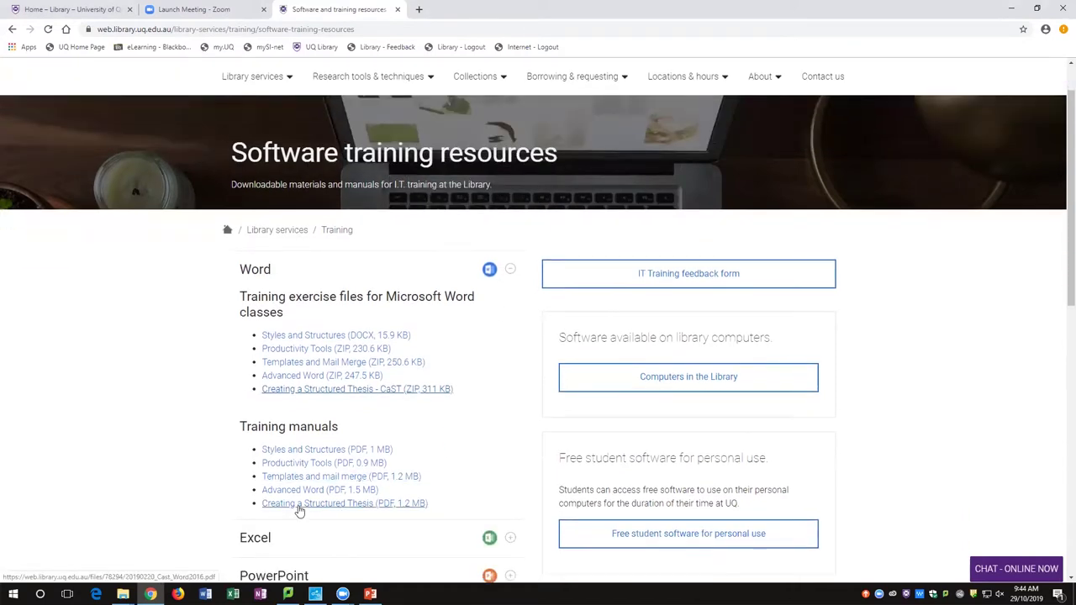
left_click(298, 507)
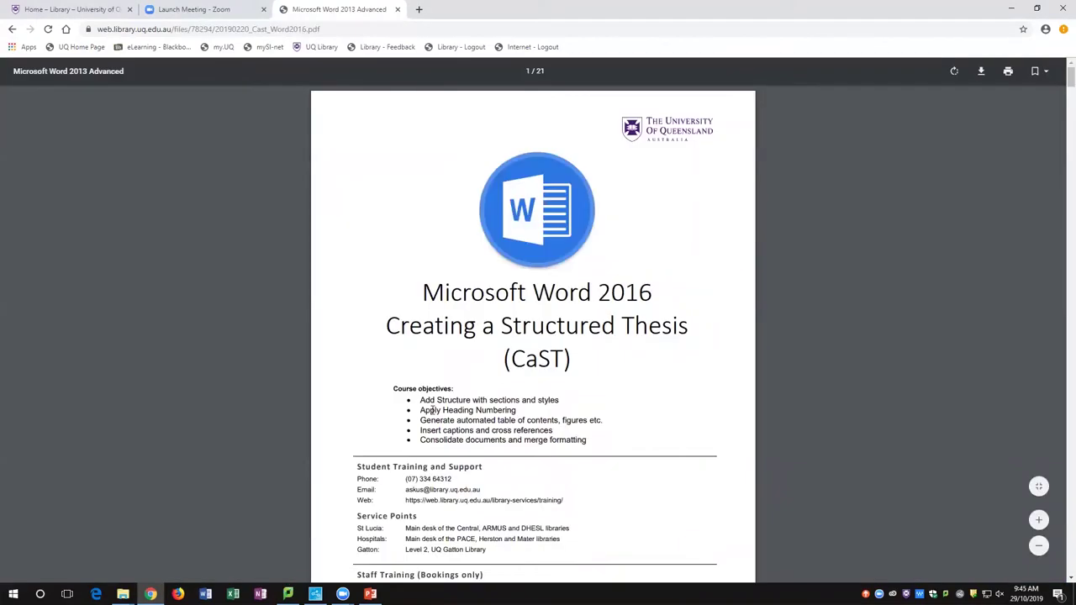
scroll(476, 386, "down", 2)
scroll(476, 387, "down", 7)
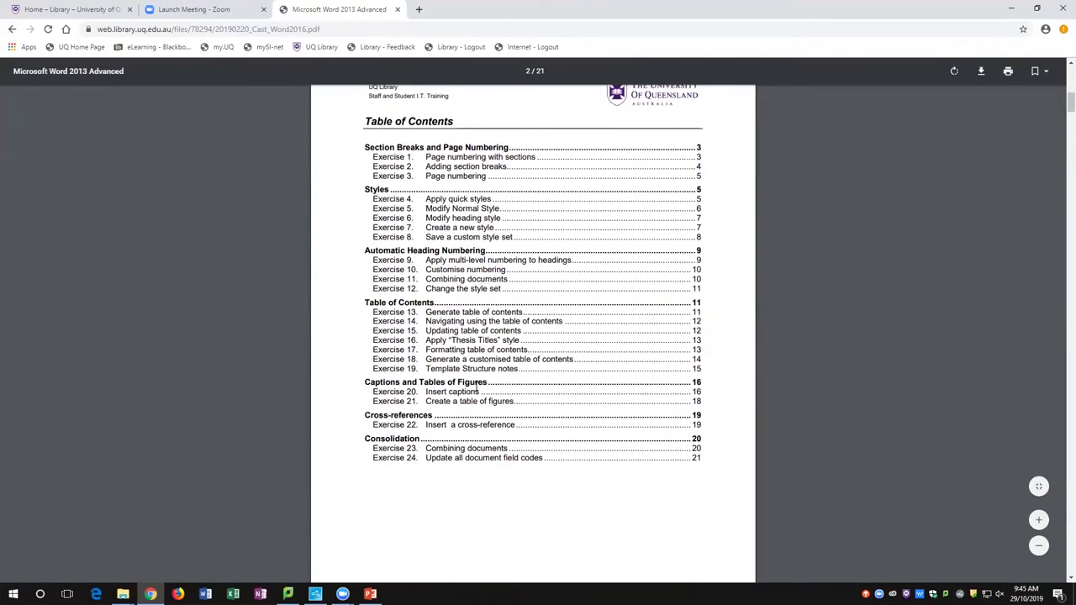
scroll(476, 385, "down", 6)
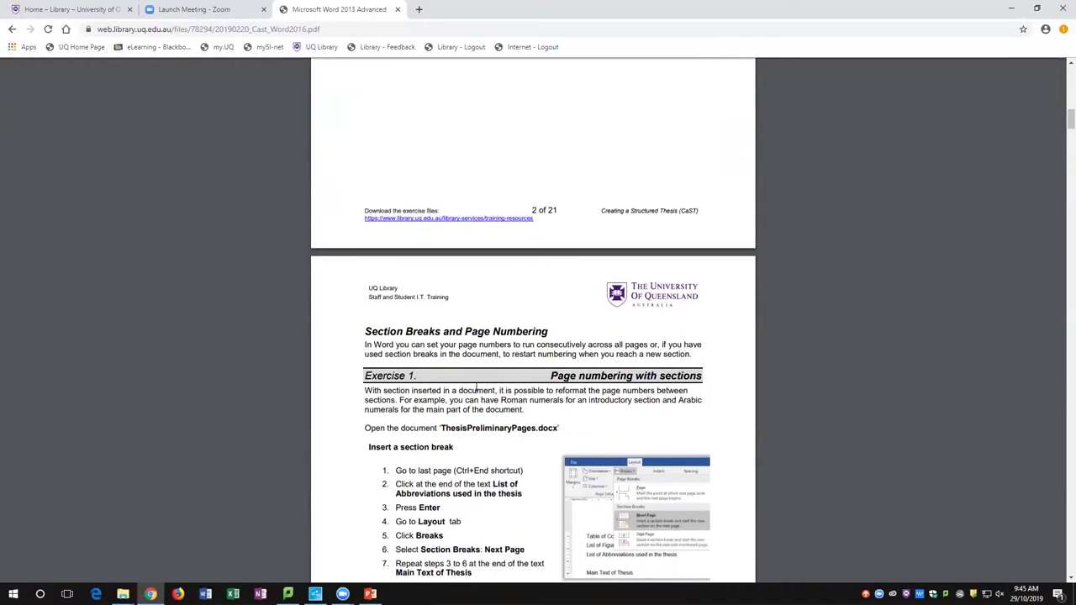
scroll(476, 387, "down", 2)
scroll(476, 387, "up", 5)
scroll(476, 387, "up", 2)
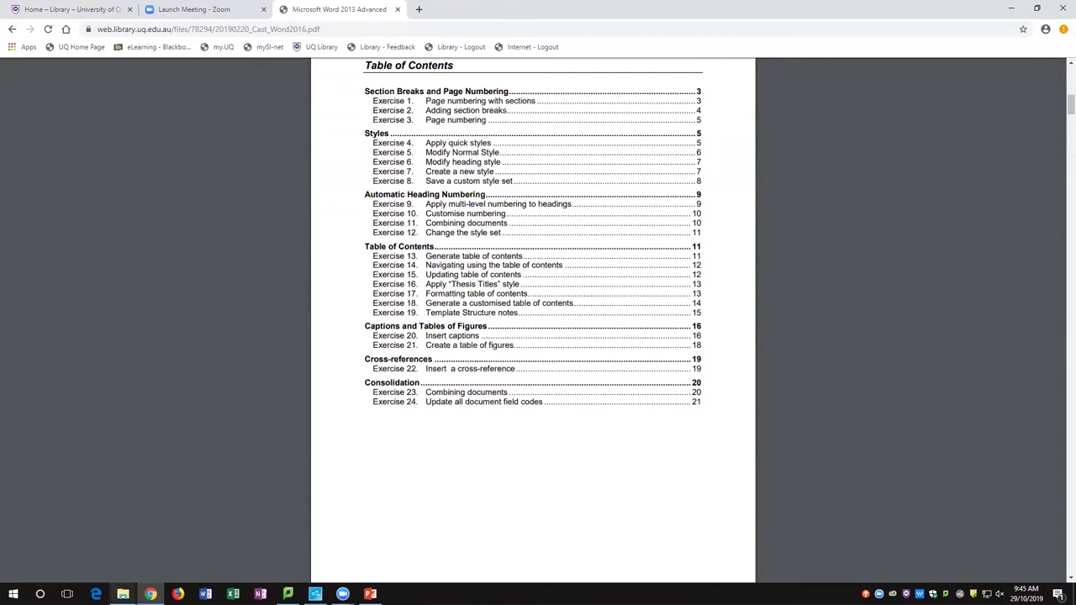
Return to the extracted CaST Word2016(1) folder and open the ThesisPreliminaryPages document in Word
mouse_move(122, 594)
left_click(173, 543)
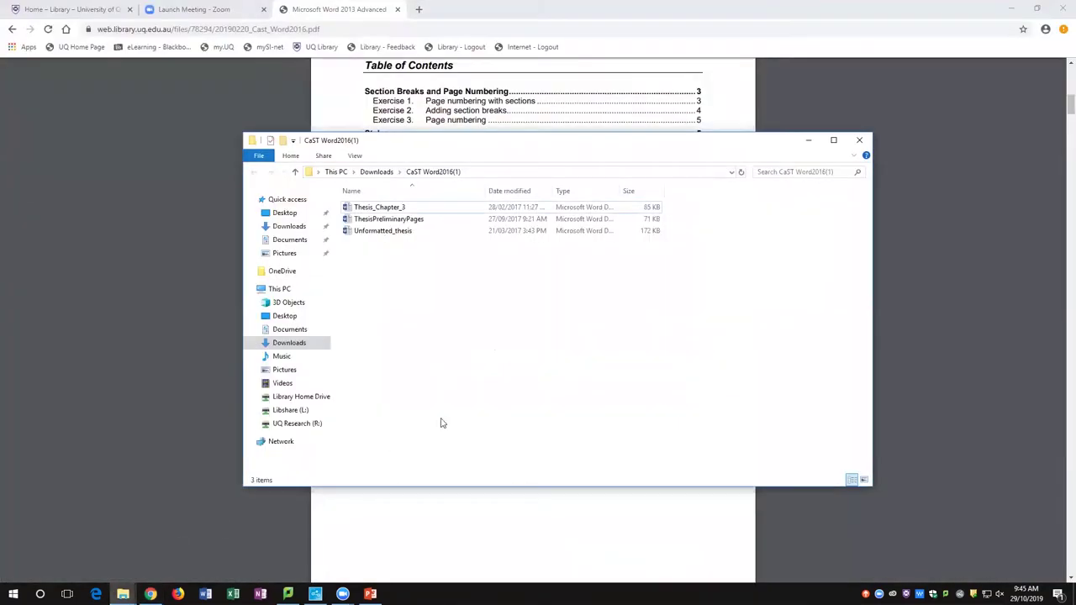
double_click(420, 220)
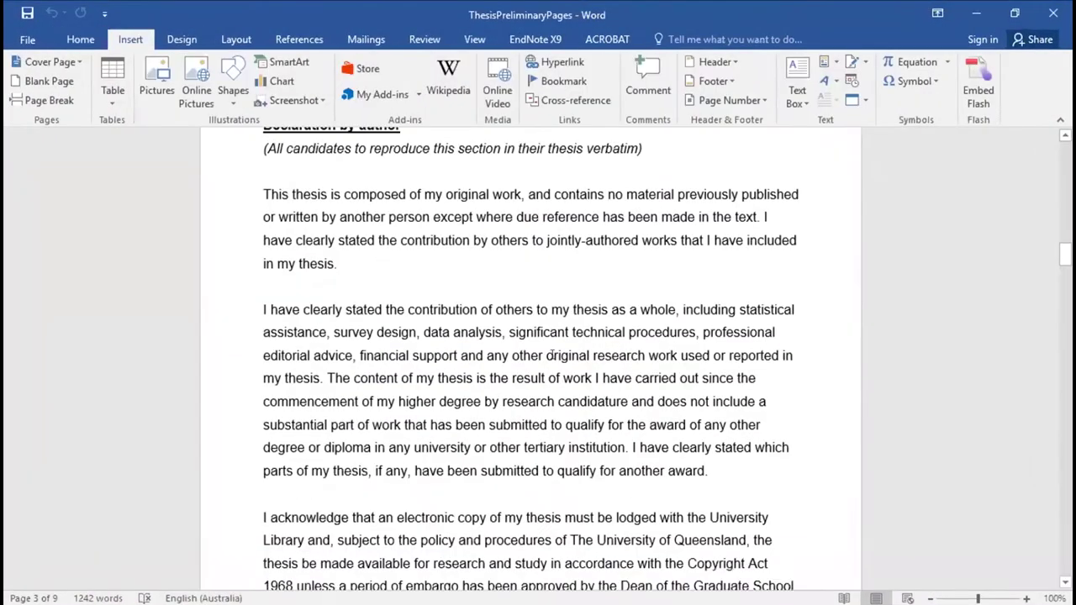
Remove the bullets and the indent from the list of remaining thesis parts, Dedications to Appendices, on the last page
scroll(553, 354, "down", 10)
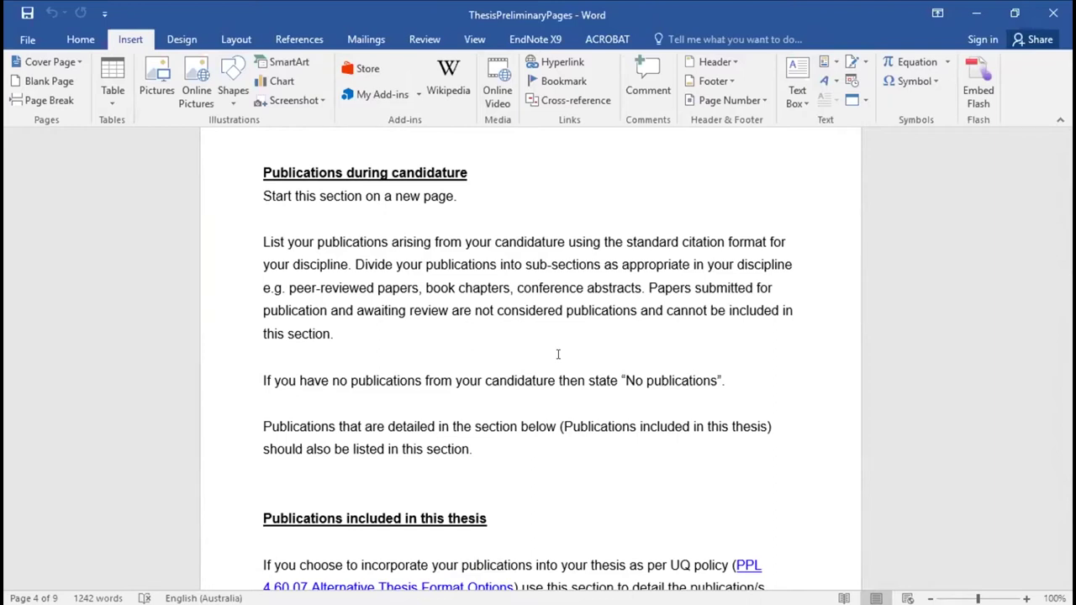
scroll(559, 355, "down", 15)
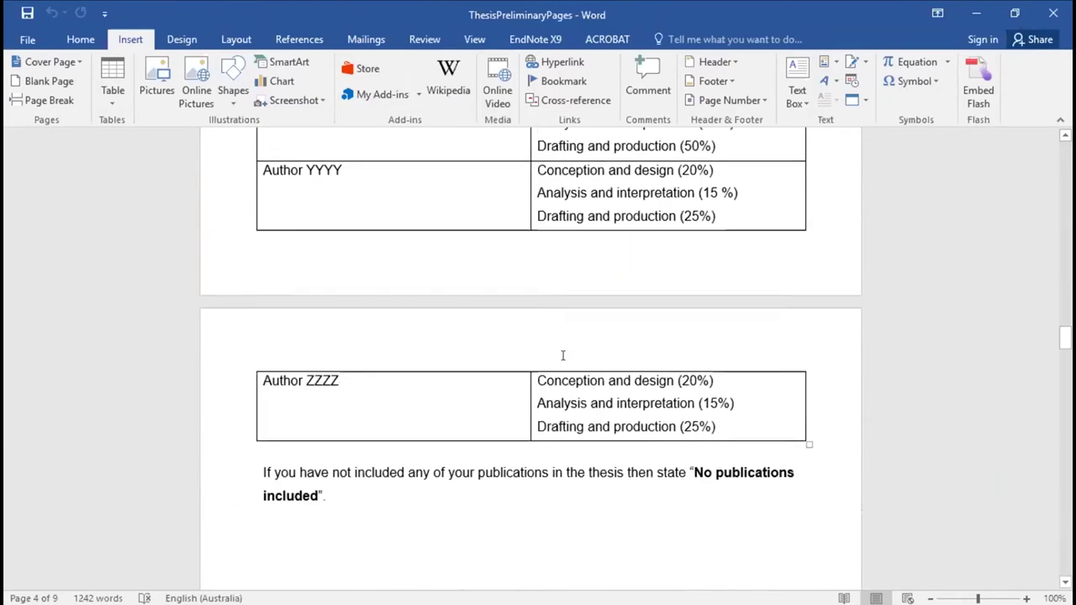
scroll(564, 356, "down", 3)
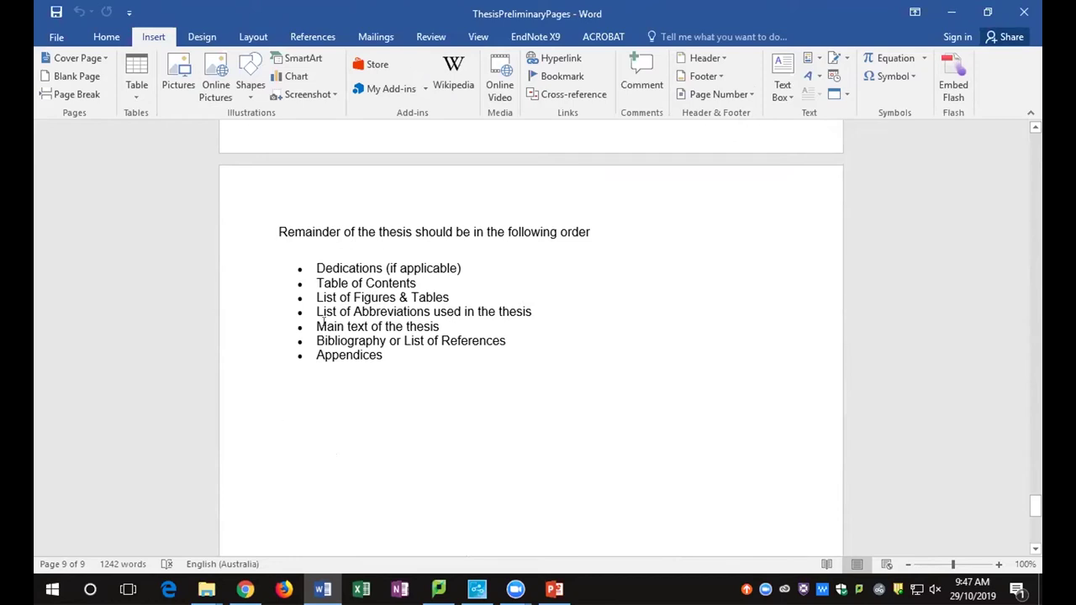
left_click_drag(311, 326, 444, 328)
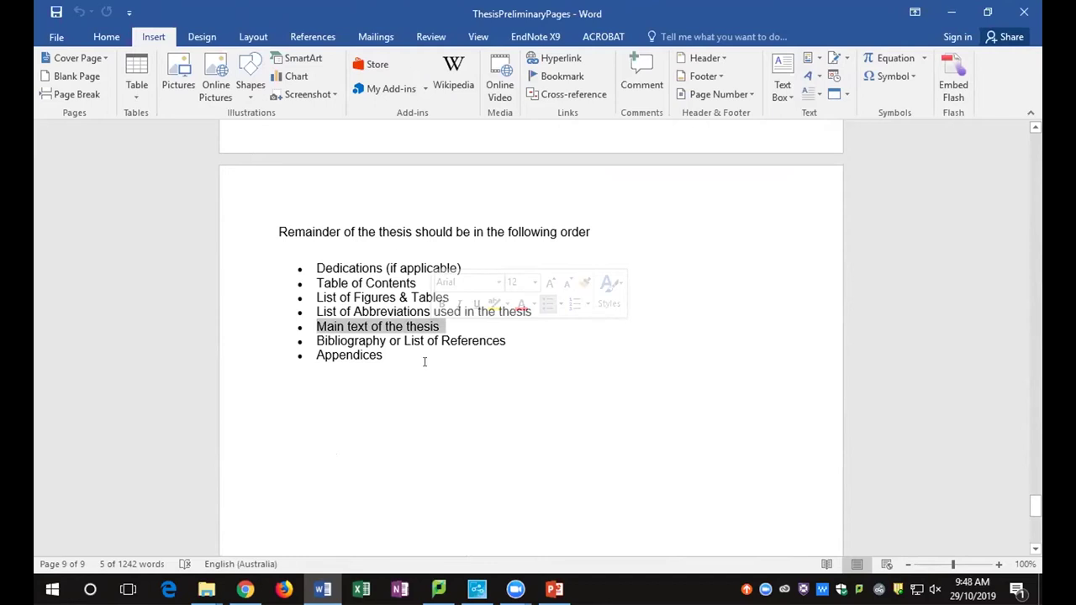
left_click_drag(235, 271, 241, 372)
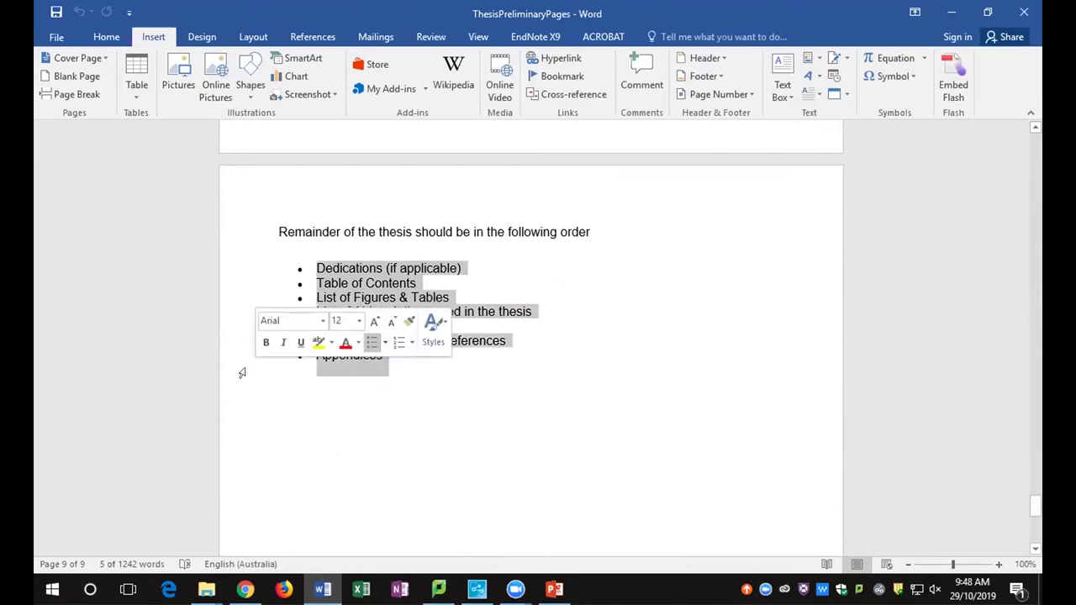
left_click(103, 37)
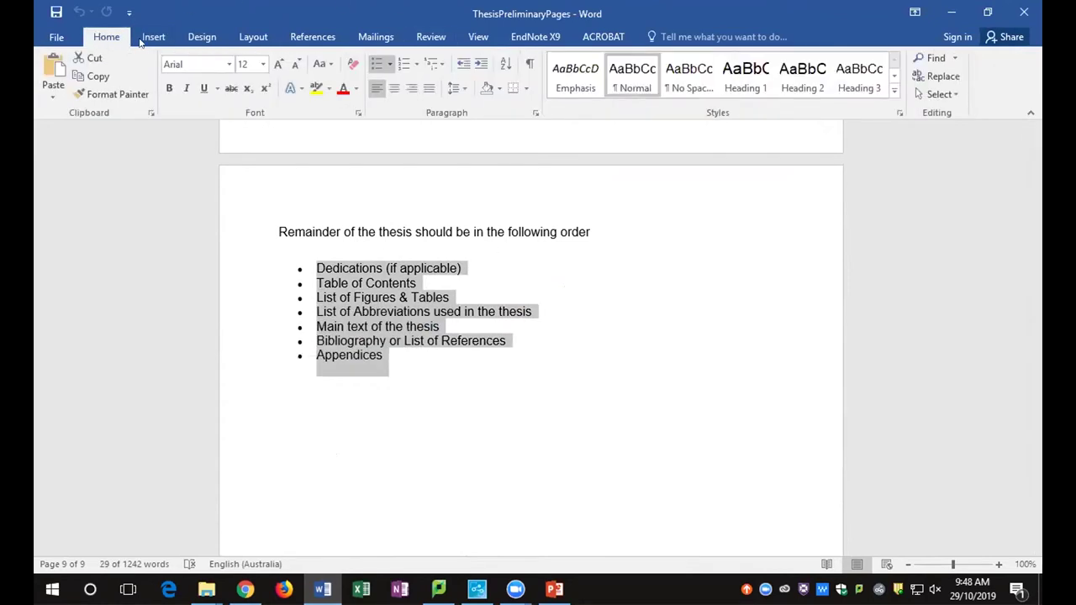
left_click(376, 64)
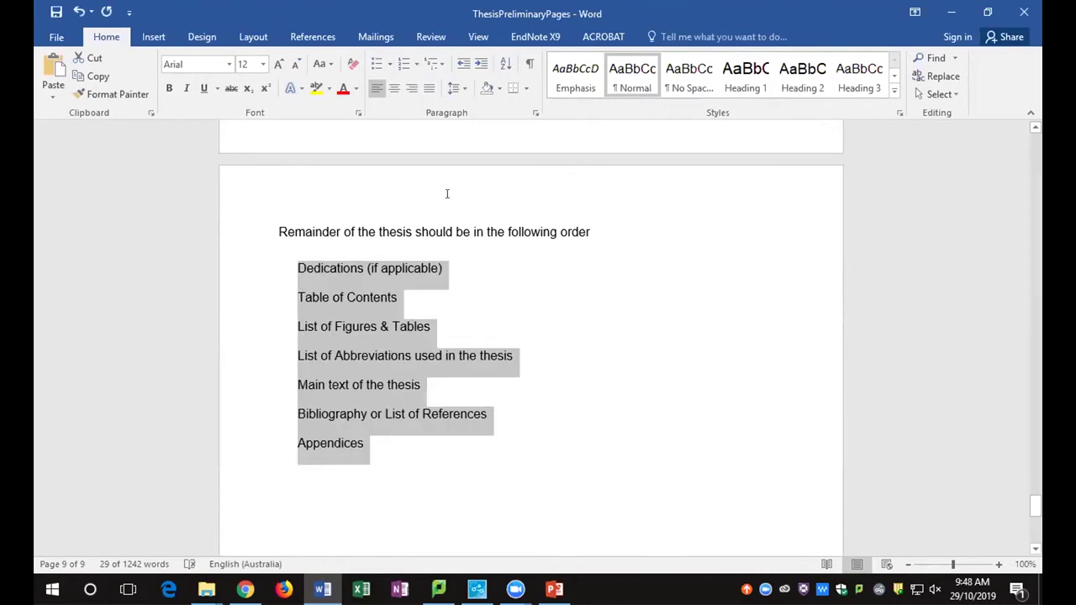
left_click(462, 64)
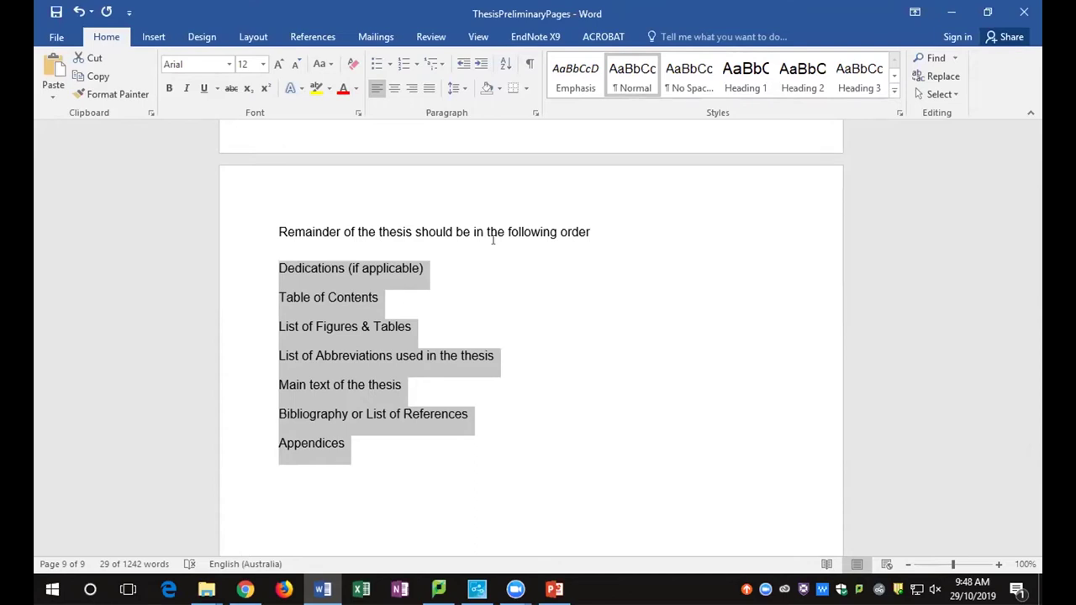
Insert a Next Page section break directly before the line "Main text of the thesis"
left_click(273, 378)
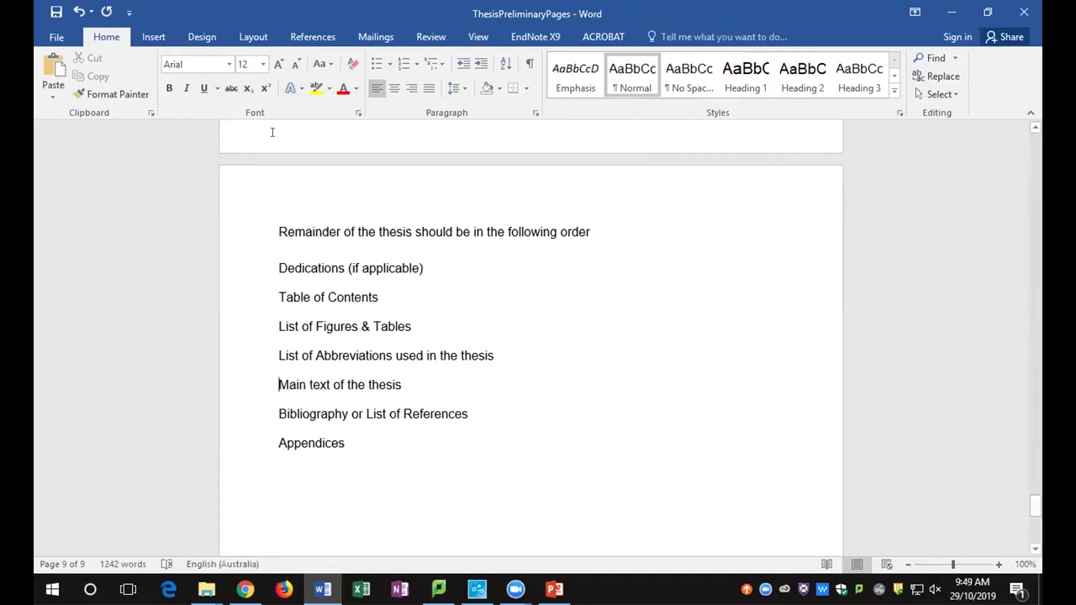
left_click(252, 37)
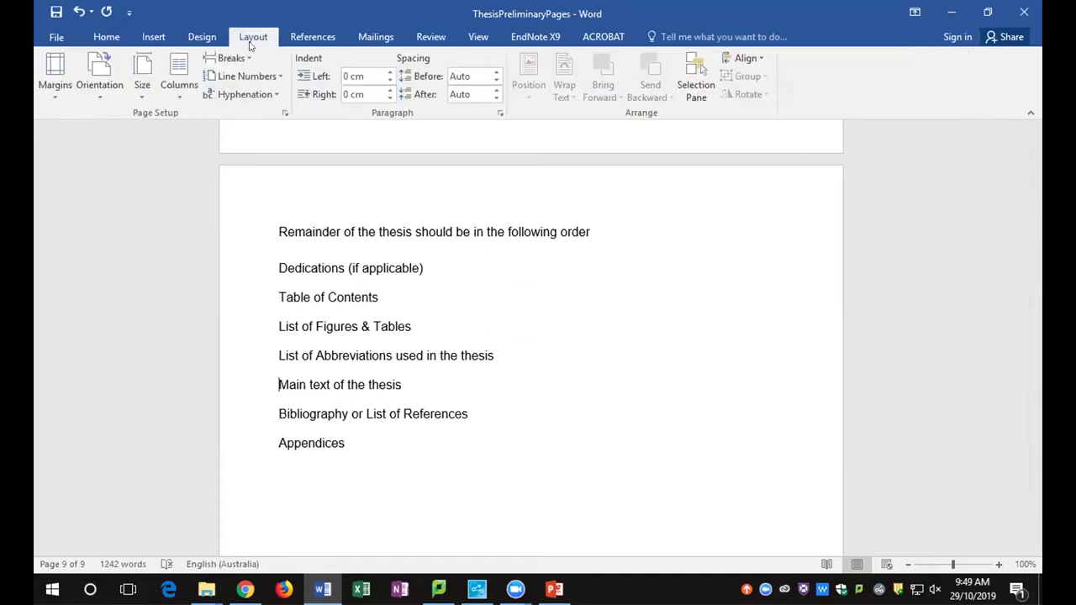
left_click(248, 58)
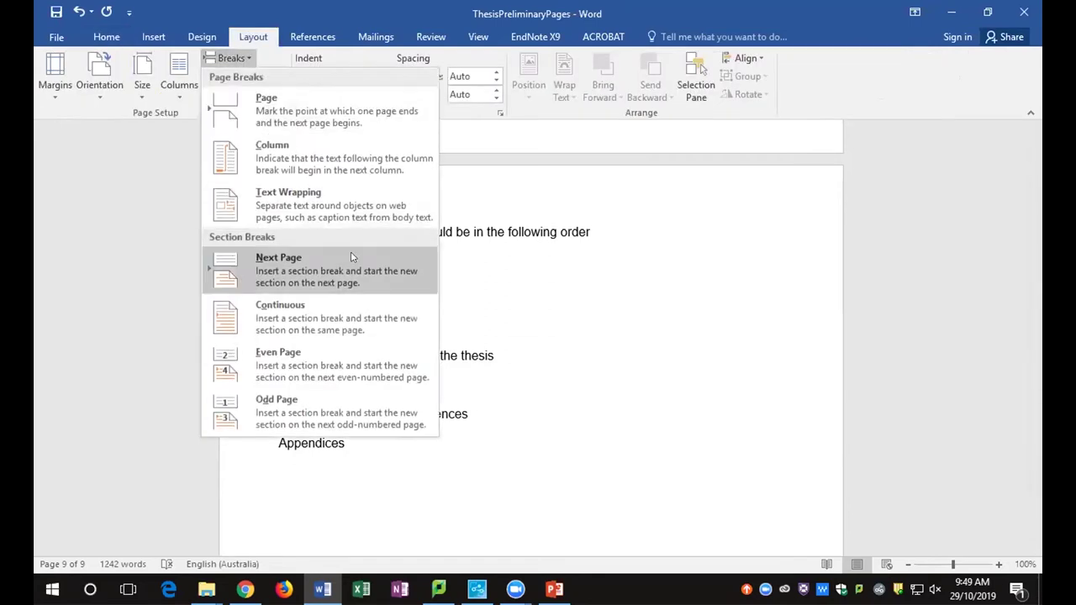
left_click(374, 274)
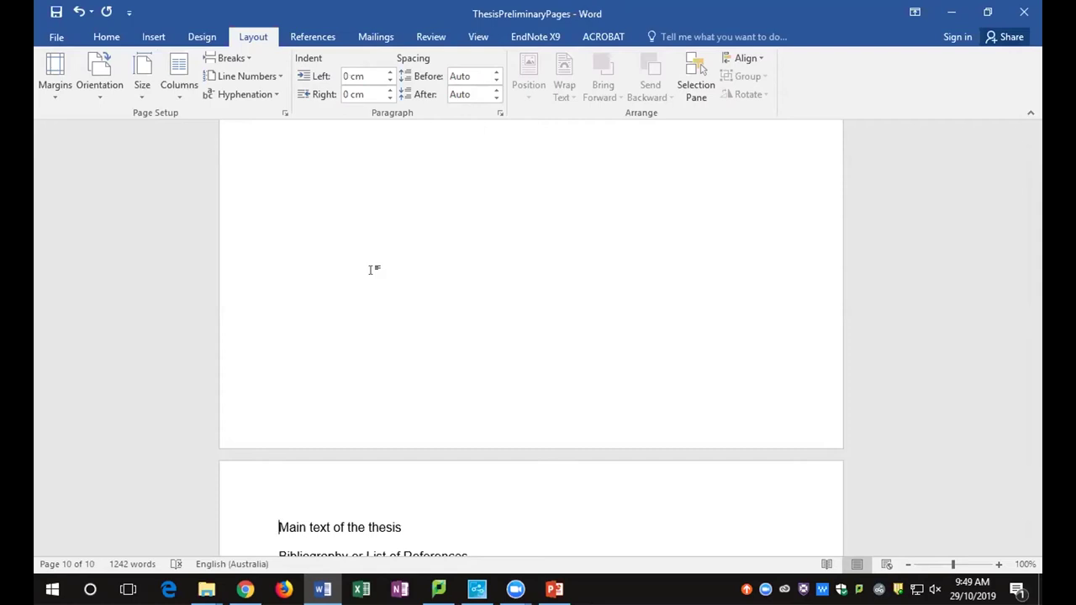
Show the formatting marks and move the section break onto its own line below "List of Abbreviations used in the thesis"
left_click(106, 37)
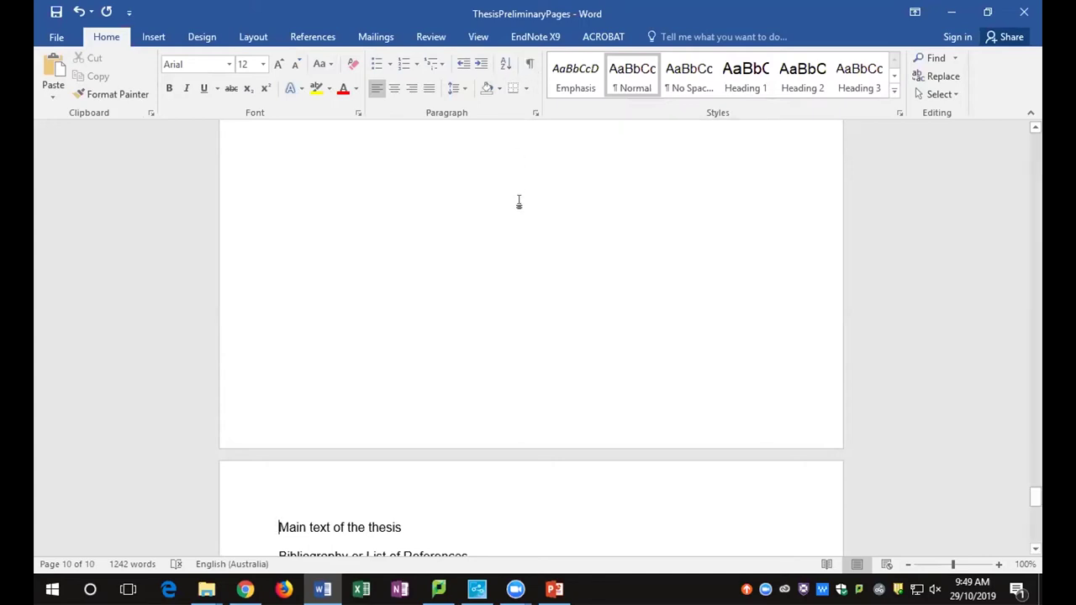
left_click(530, 66)
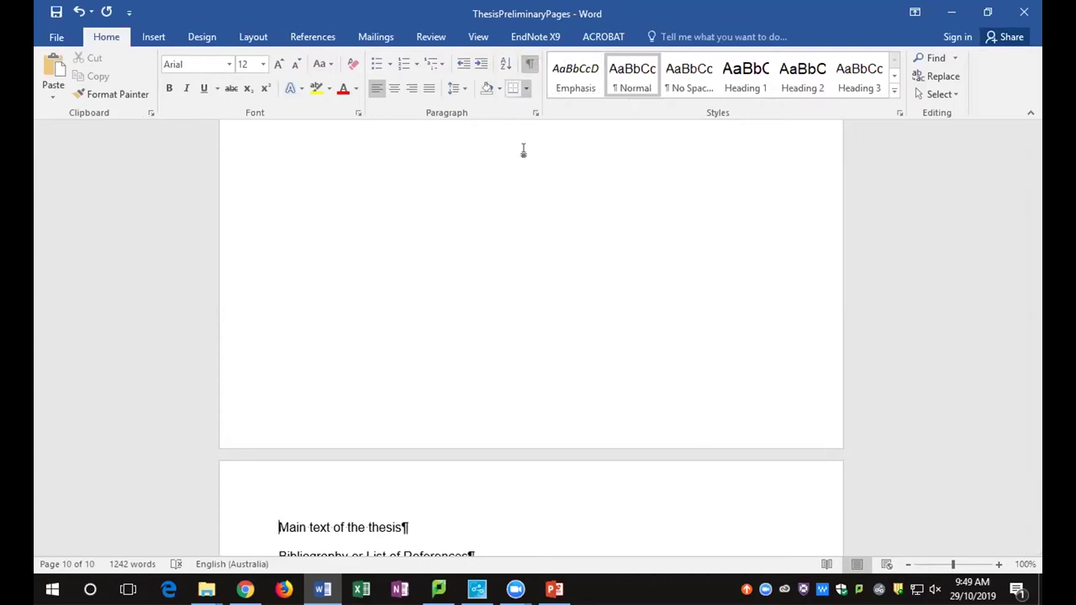
scroll(530, 221, "up", 3)
scroll(531, 221, "up", 4)
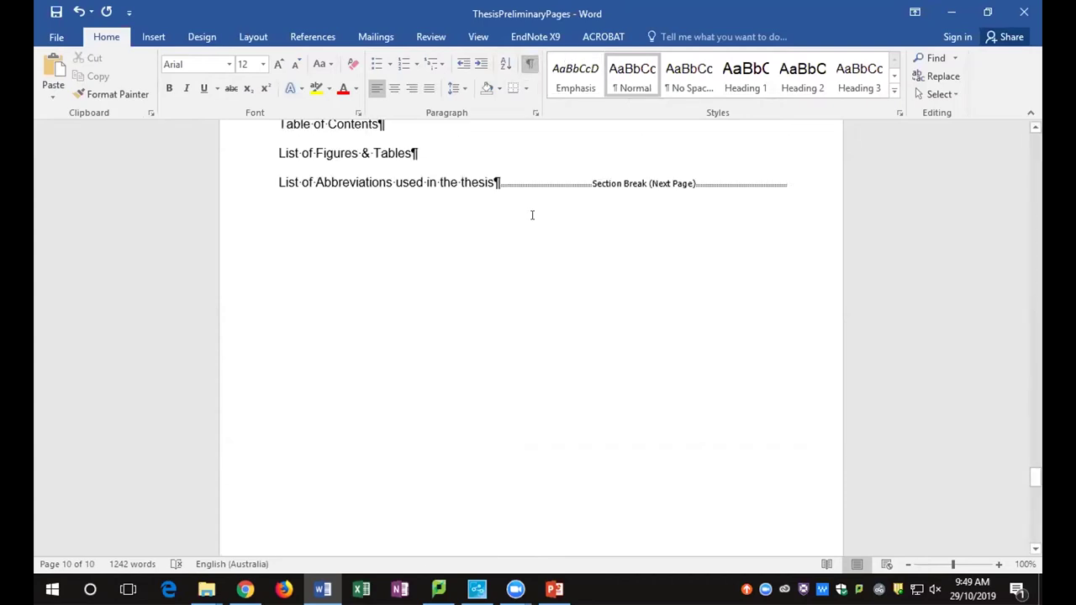
left_click(495, 210)
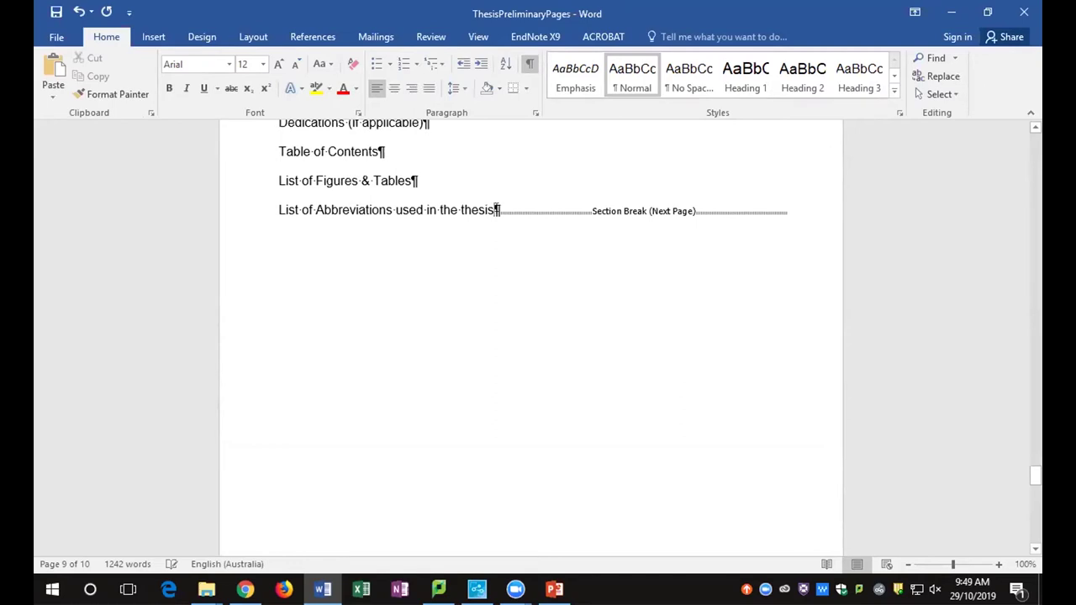
key("Return")
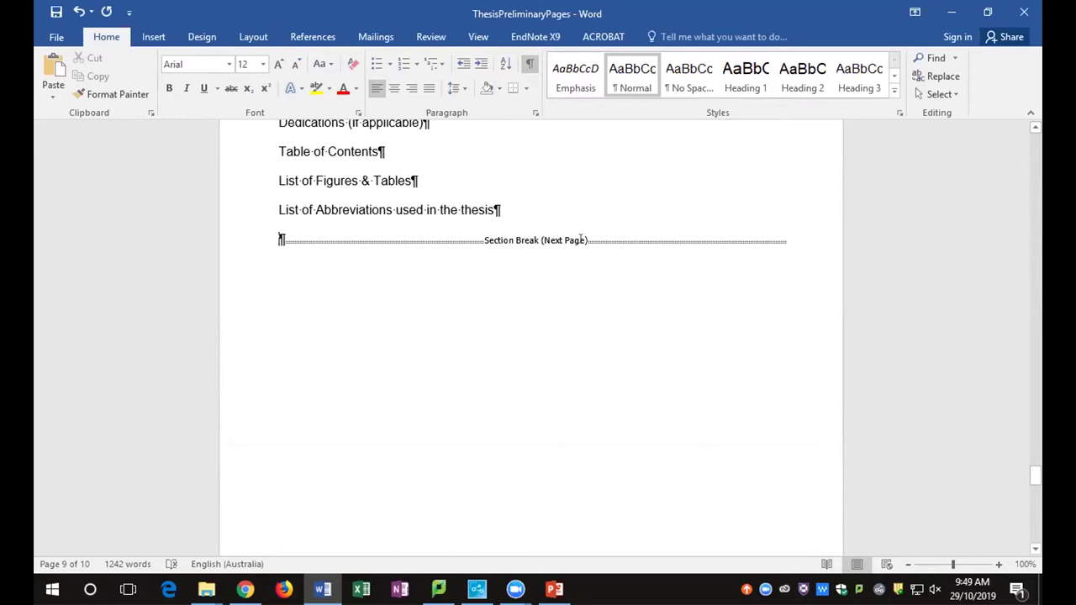
Add the Section indicator to the status bar so it shows the section containing the cursor
left_click(519, 209)
right_click(452, 565)
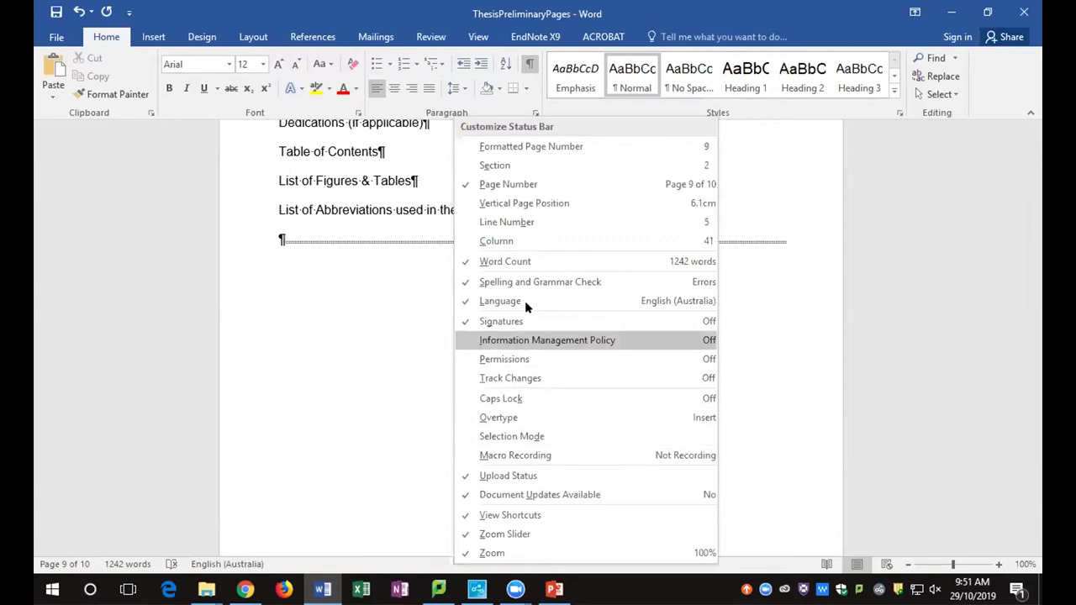
left_click(559, 165)
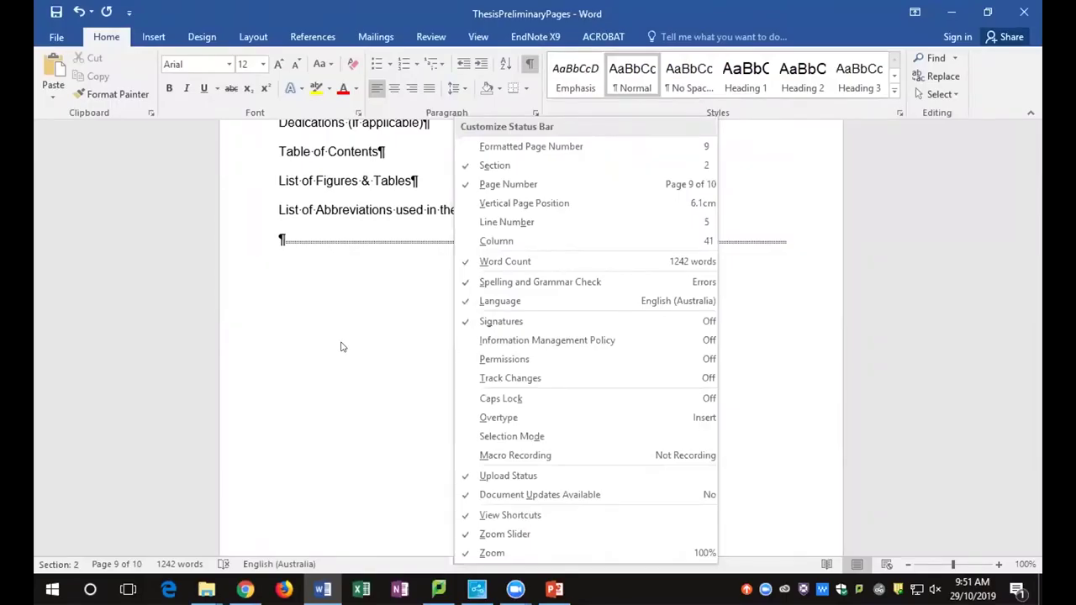
left_click(342, 338)
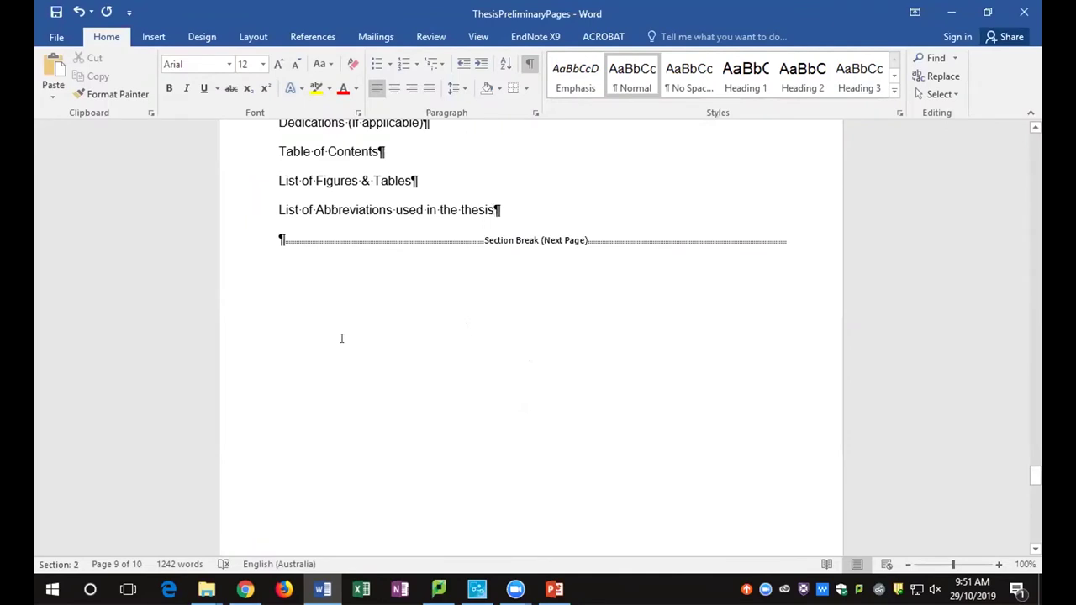
Insert a Next Page section break directly before the line "Bibliography or List of References"
scroll(342, 338, "down", 3)
scroll(344, 338, "down", 10)
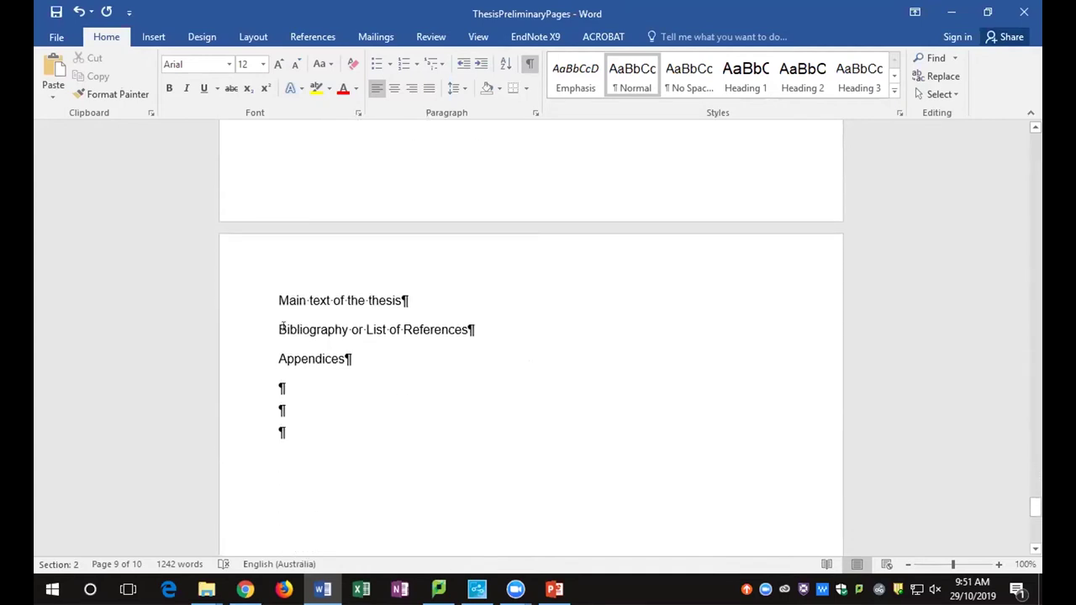
left_click(356, 400)
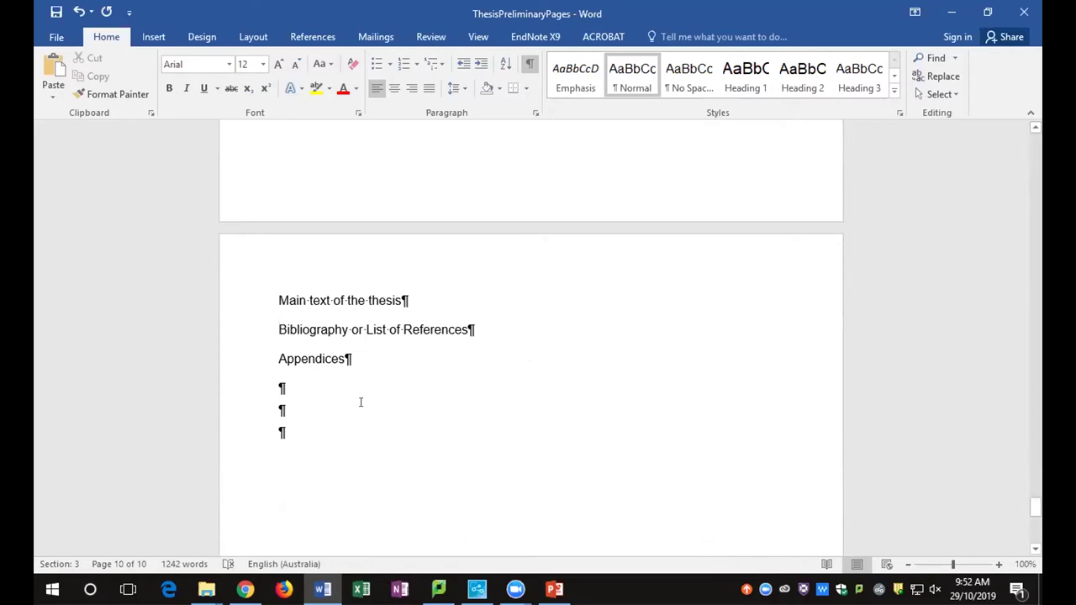
left_click(253, 37)
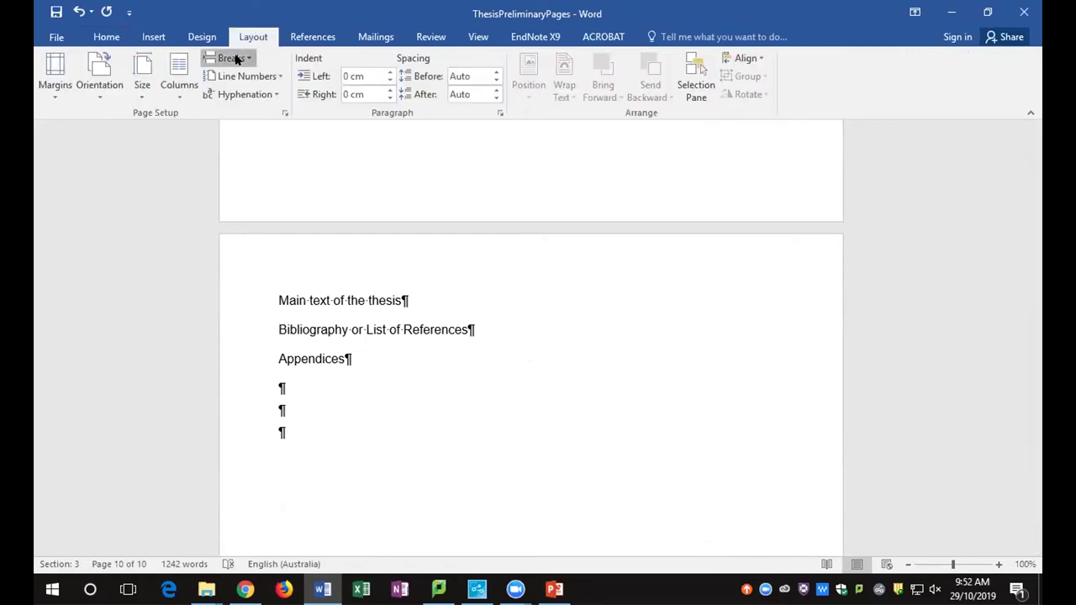
left_click(233, 58)
left_click(286, 265)
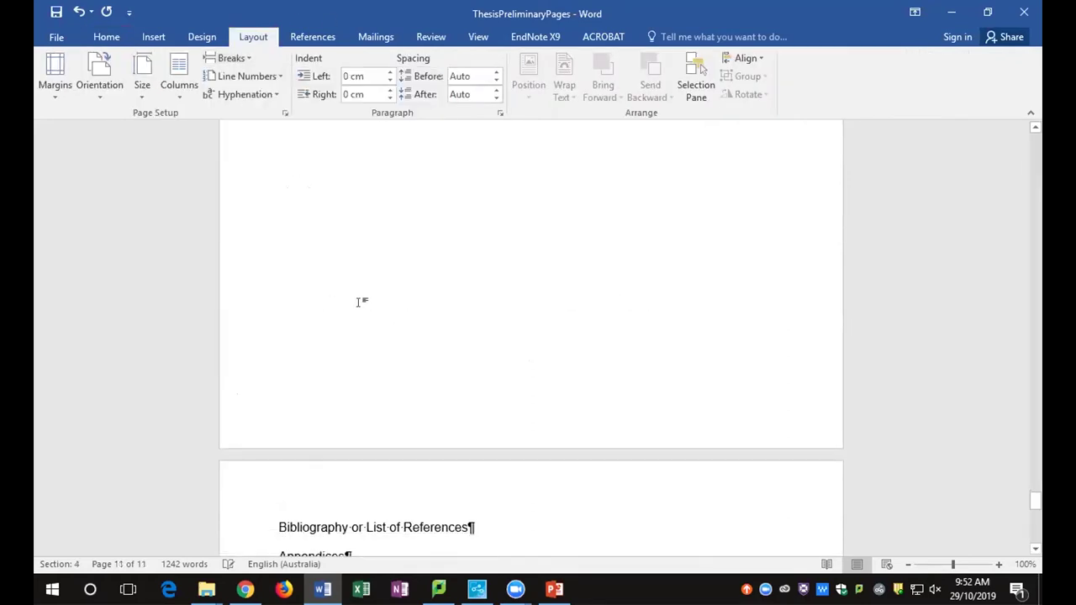
scroll(394, 364, "down", 3)
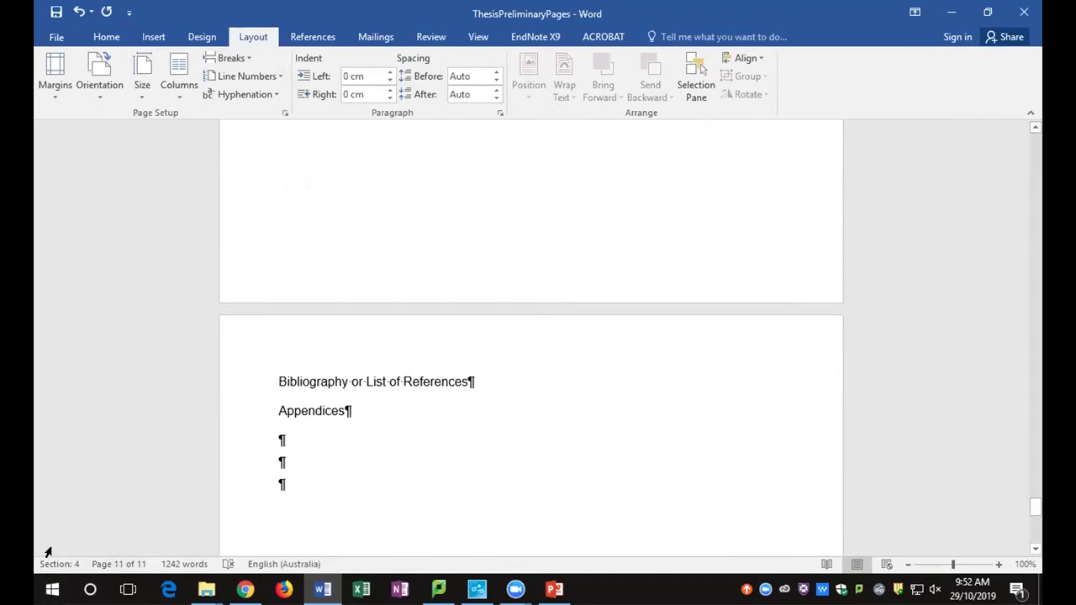
scroll(59, 556, "down", 2)
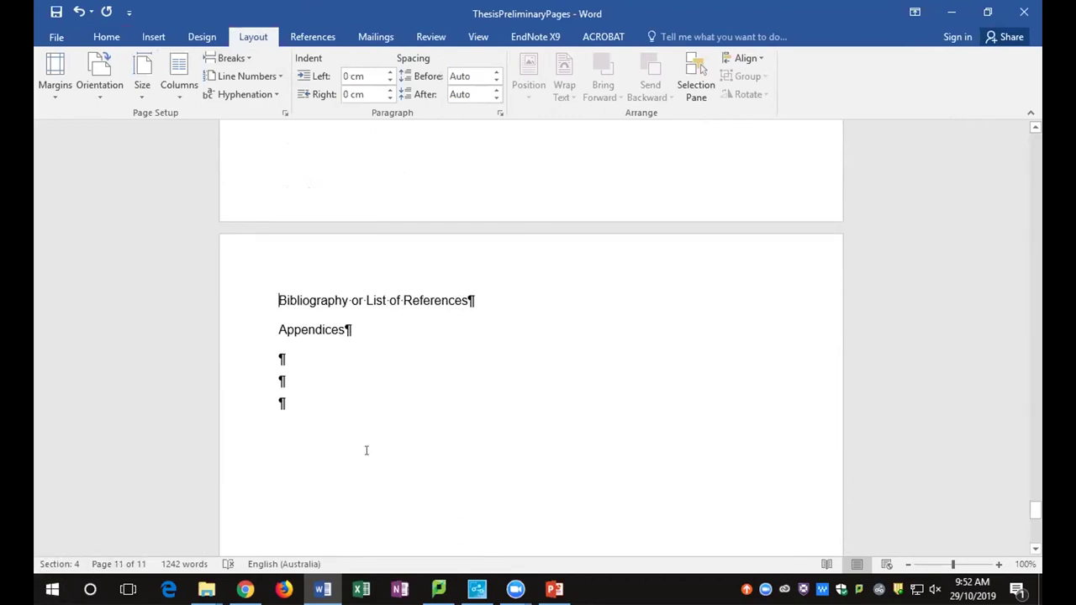
Open the footers for editing and turn off Link to Previous for the section 2 footer
scroll(424, 374, "up", 7)
scroll(426, 373, "down", 1)
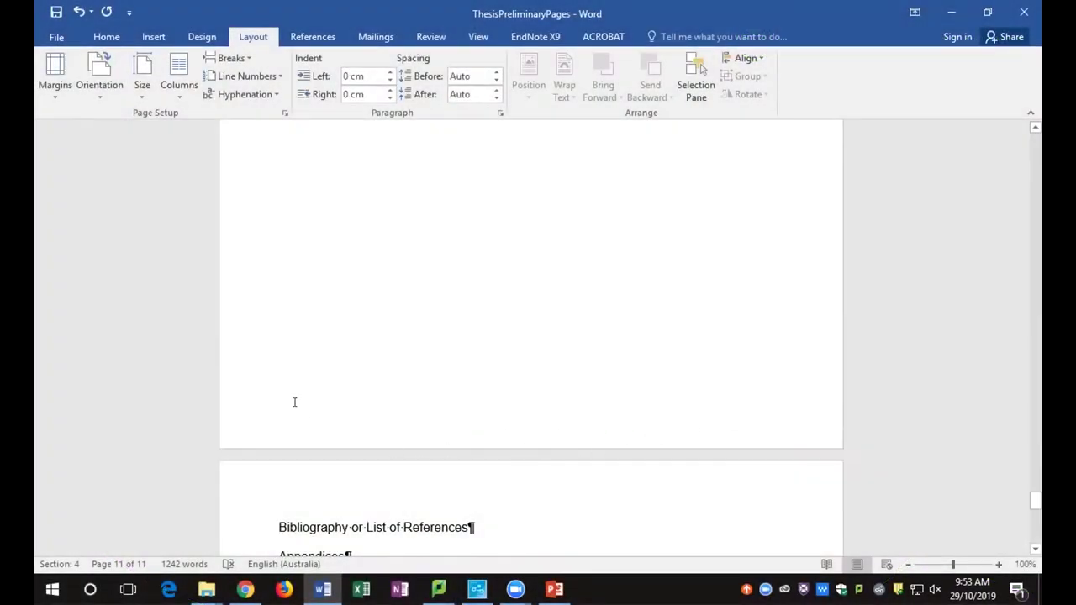
right_click(637, 415)
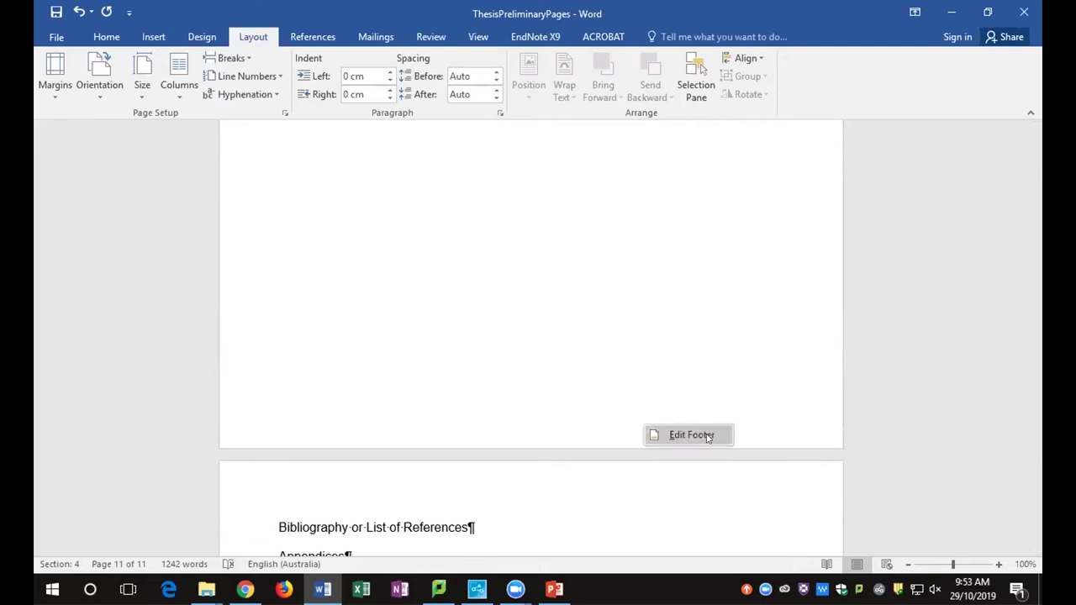
left_click(691, 435)
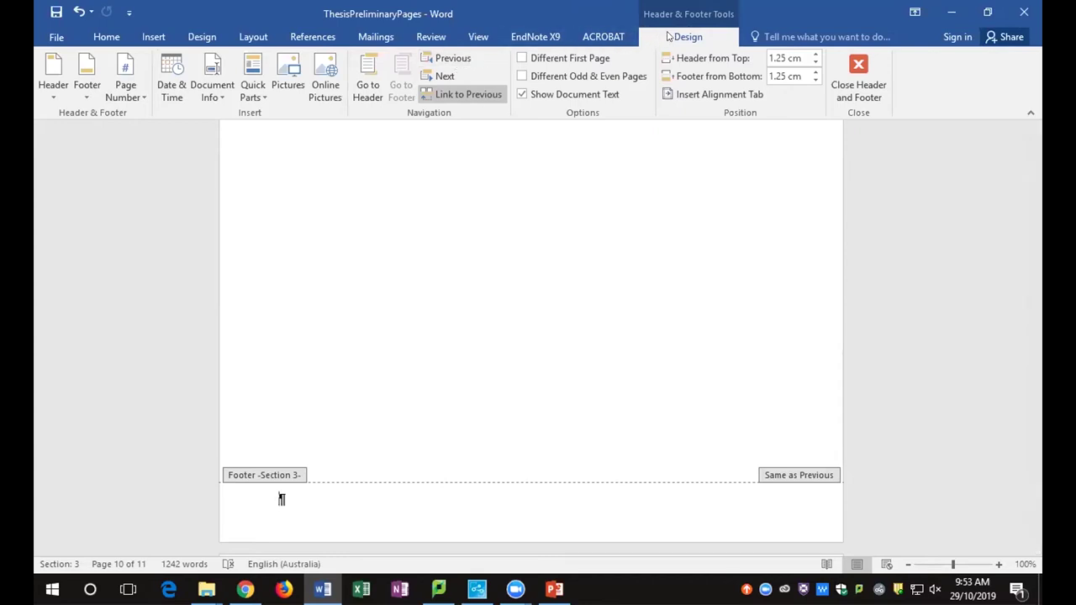
left_click(450, 58)
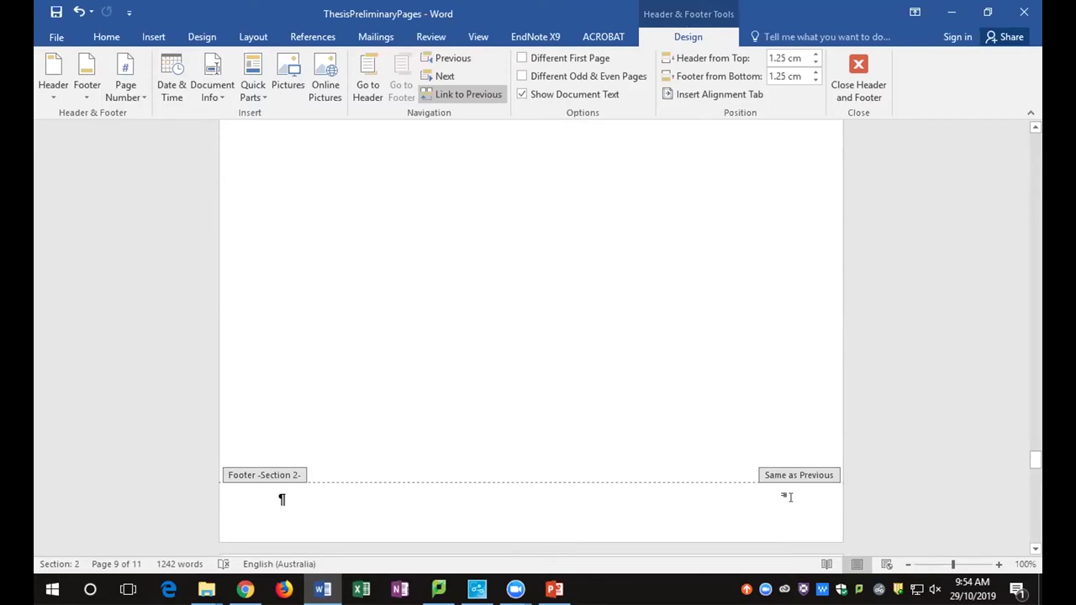
left_click(447, 61)
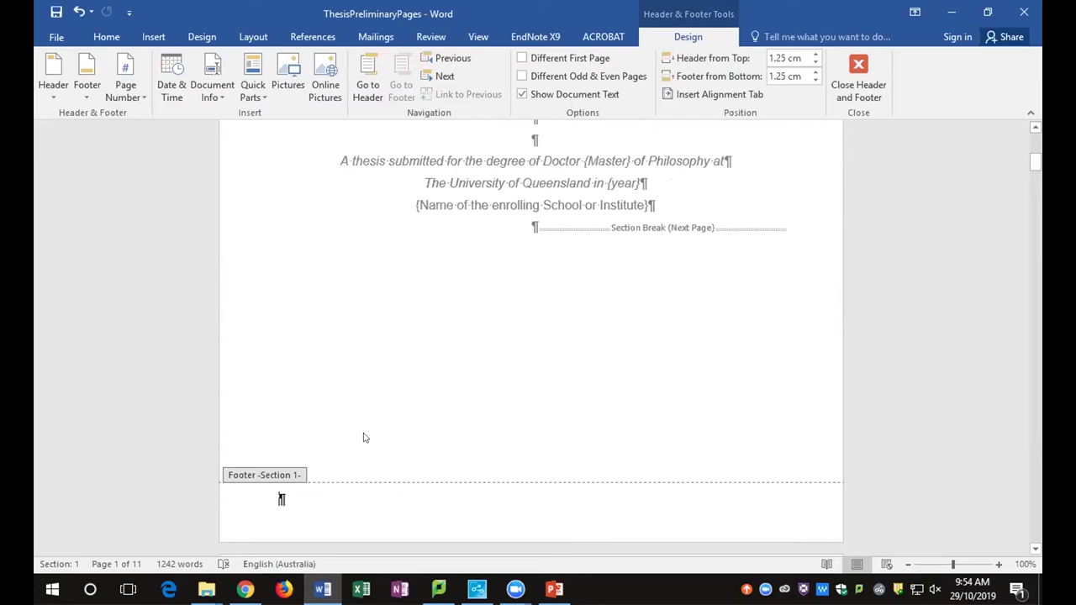
left_click(445, 76)
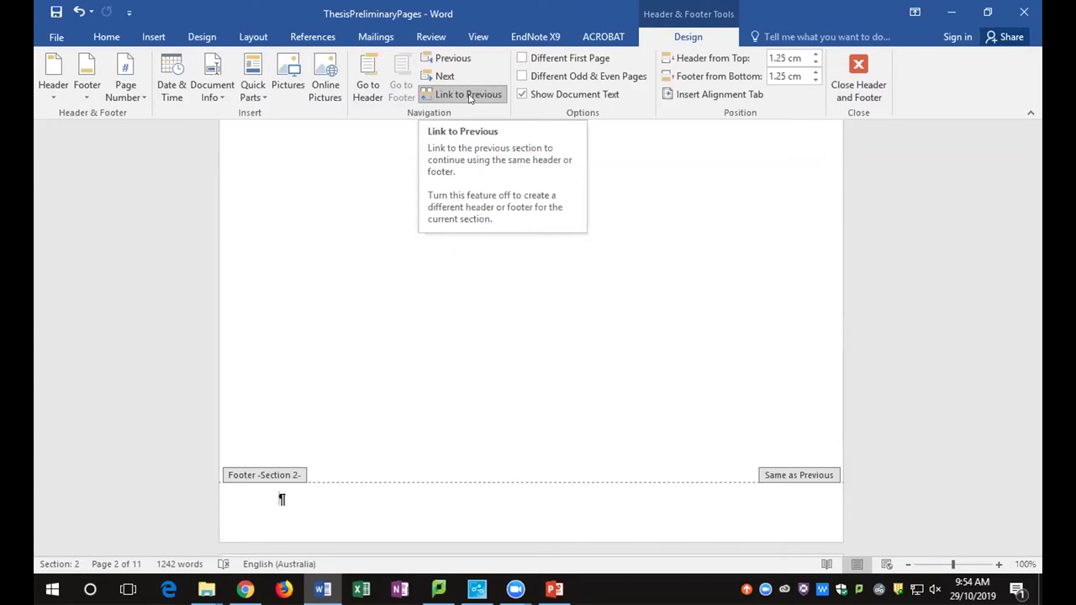
left_click(469, 98)
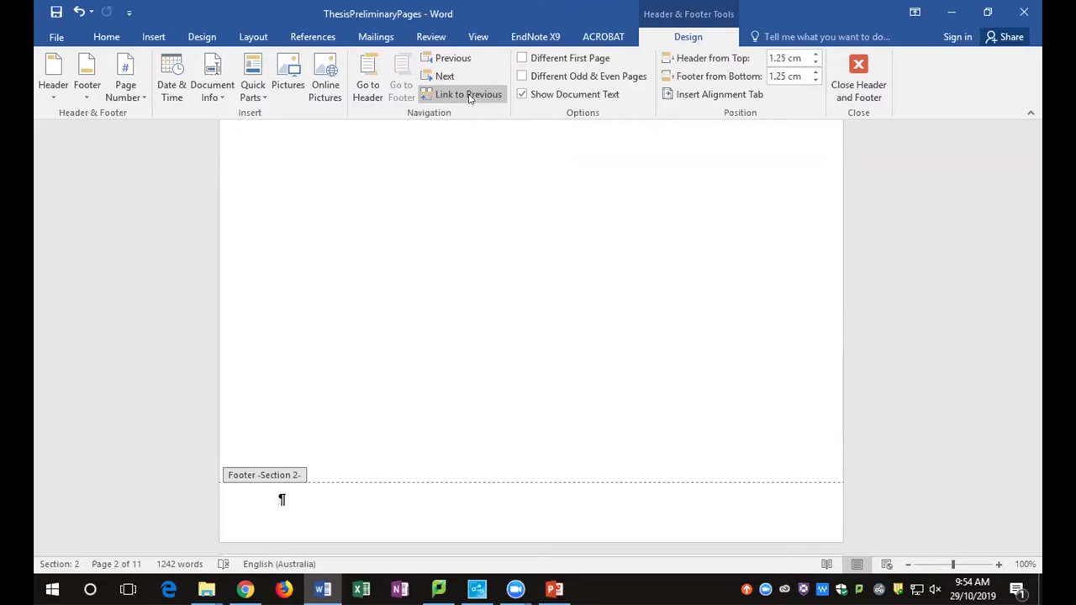
Turn off Link to Previous for the section 3 footer as well
left_click(443, 76)
scroll(520, 323, "up", 10)
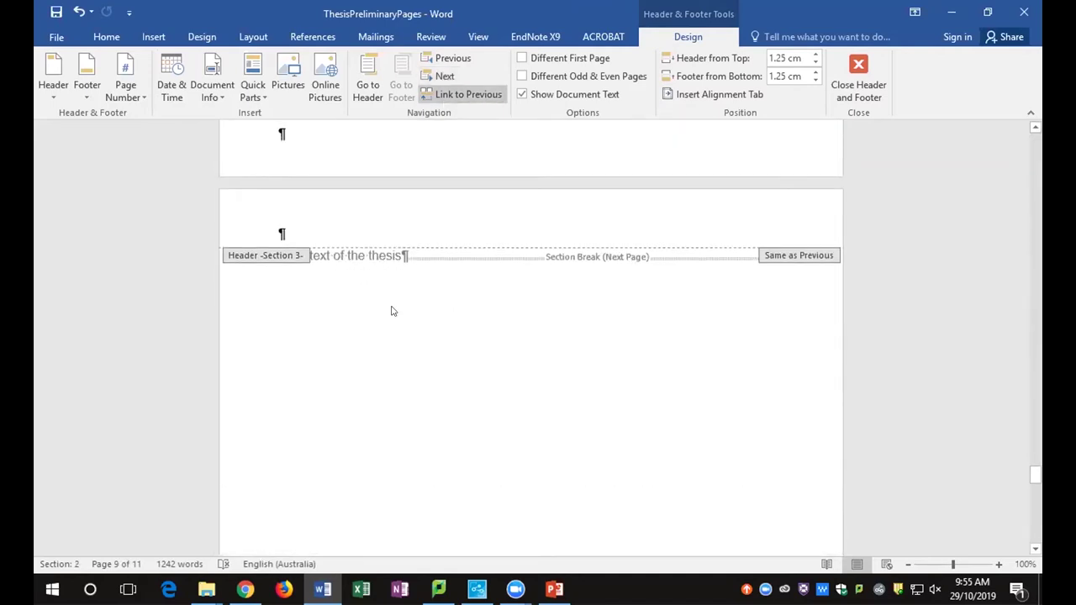
scroll(392, 311, "down", 15)
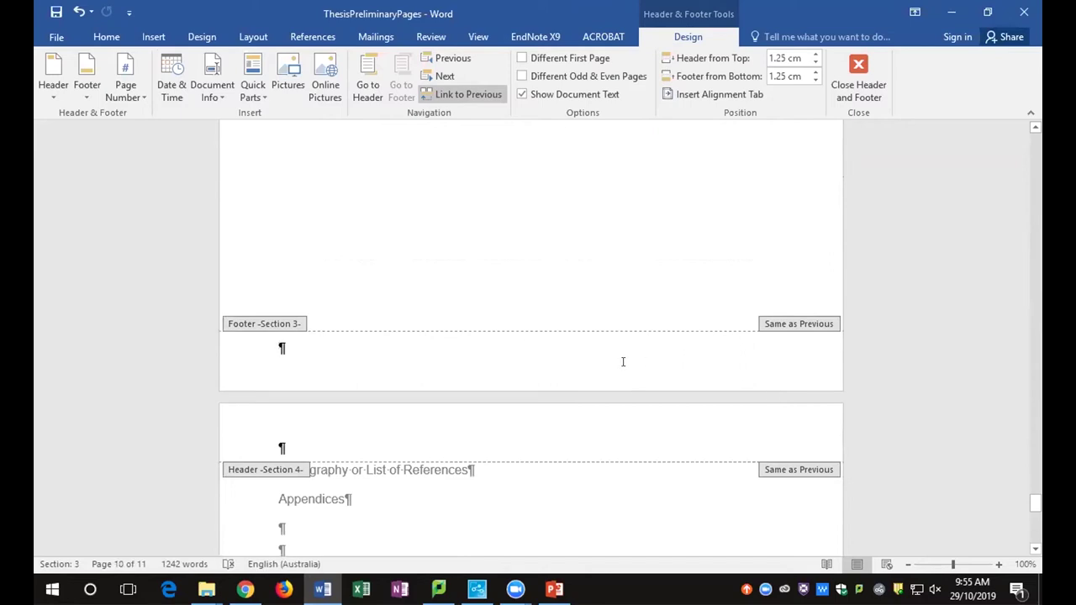
left_click(466, 95)
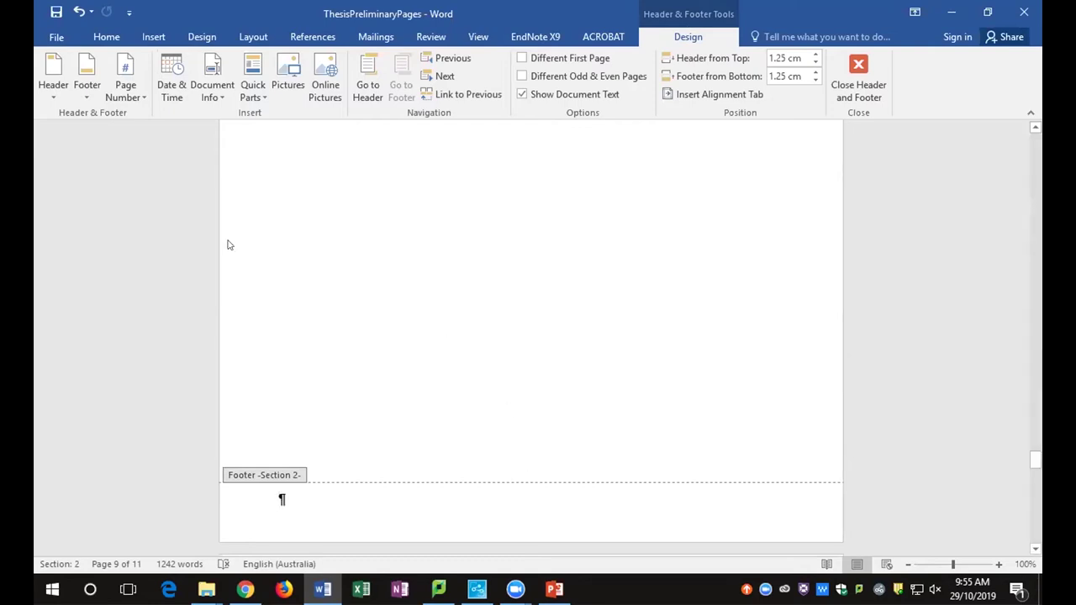
Insert a centred Plain Number 2 page number at the bottom of the page in the section 2 footer
left_click(124, 92)
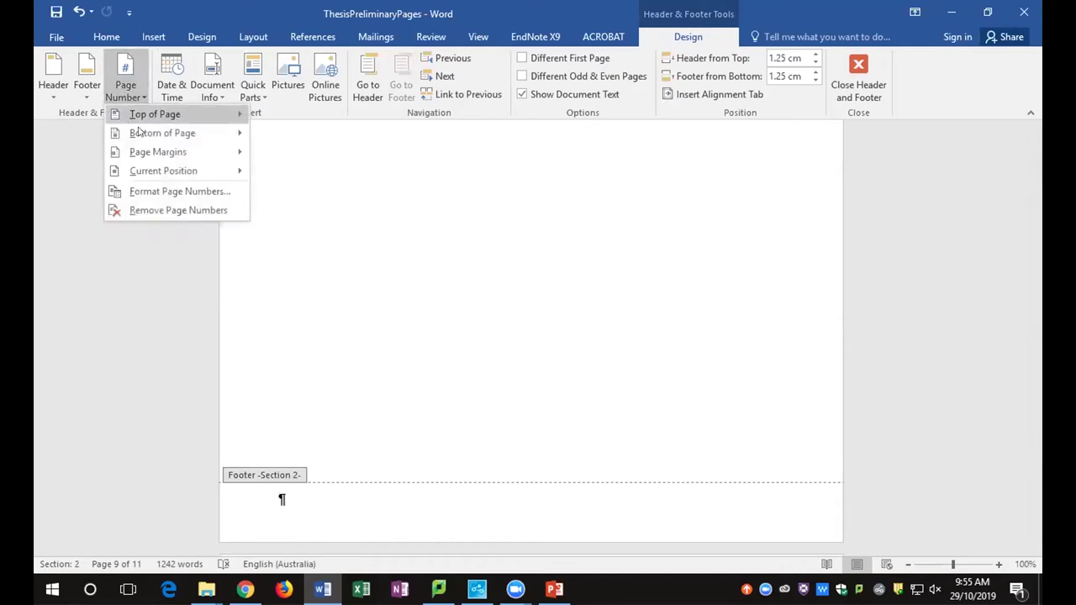
mouse_move(140, 135)
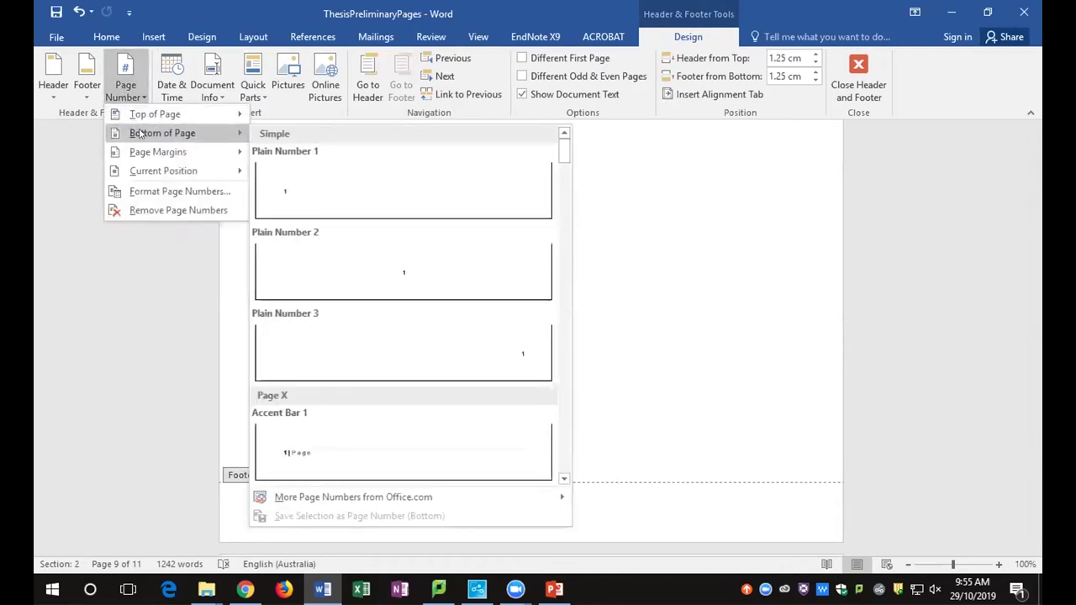
left_click(450, 275)
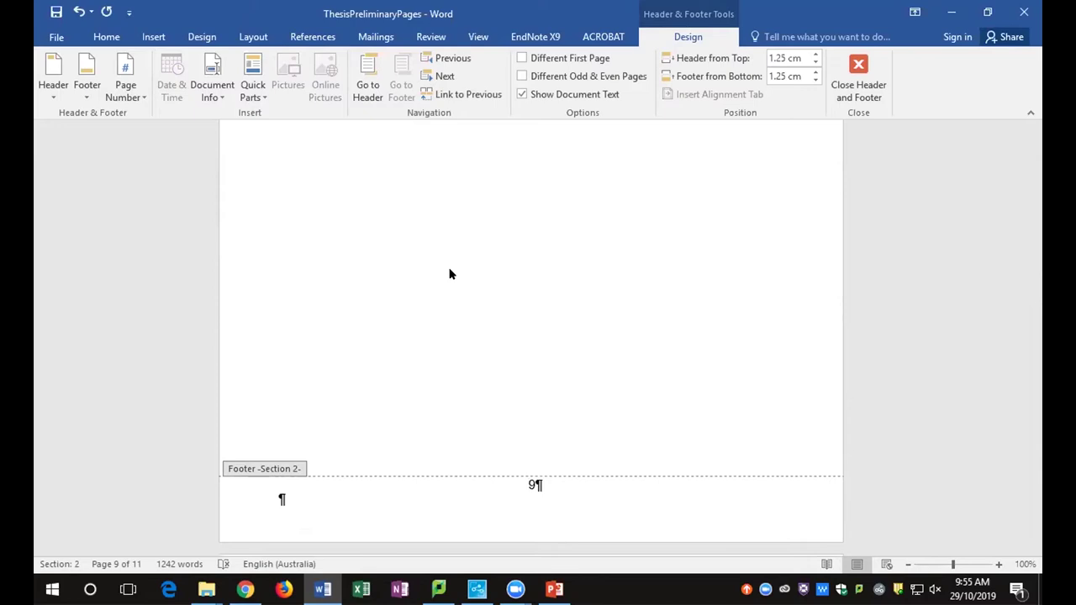
Format the section 2 page numbers as i, ii, iii, … and start the numbering at i
left_click(126, 86)
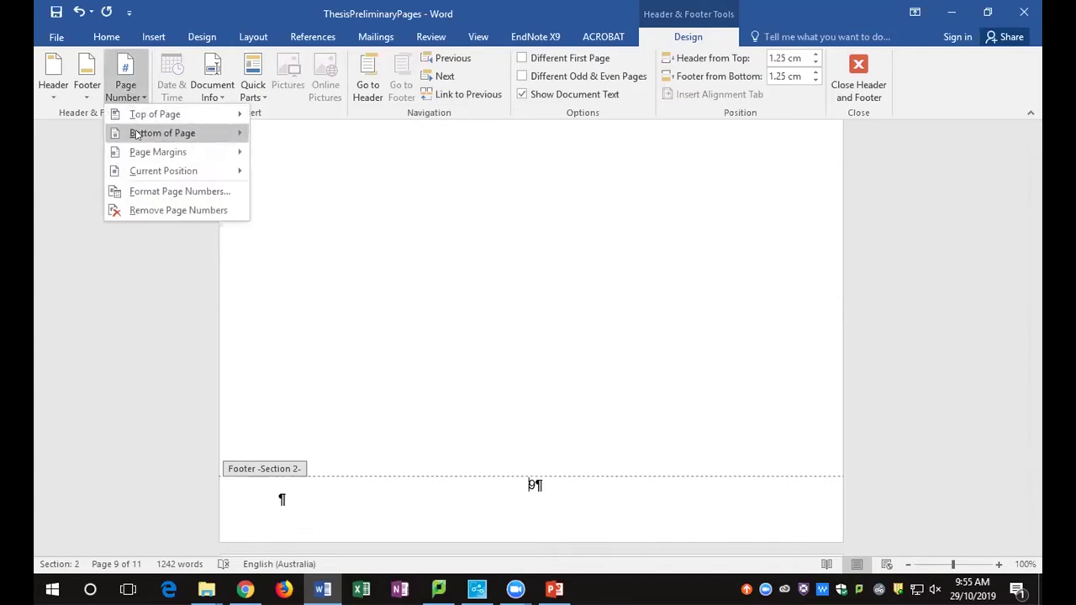
left_click(142, 193)
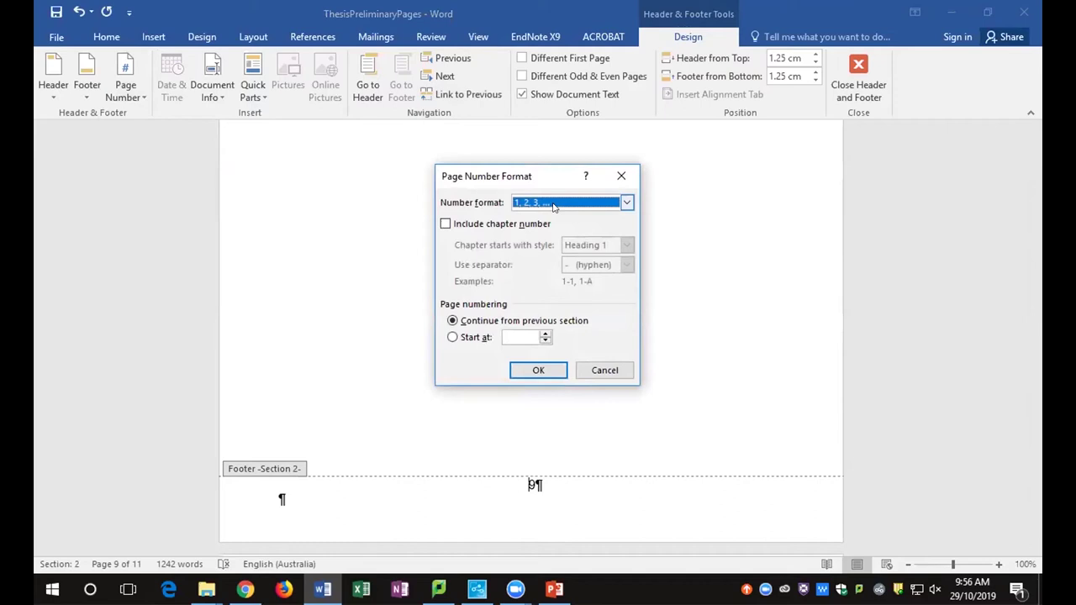
left_click(553, 207)
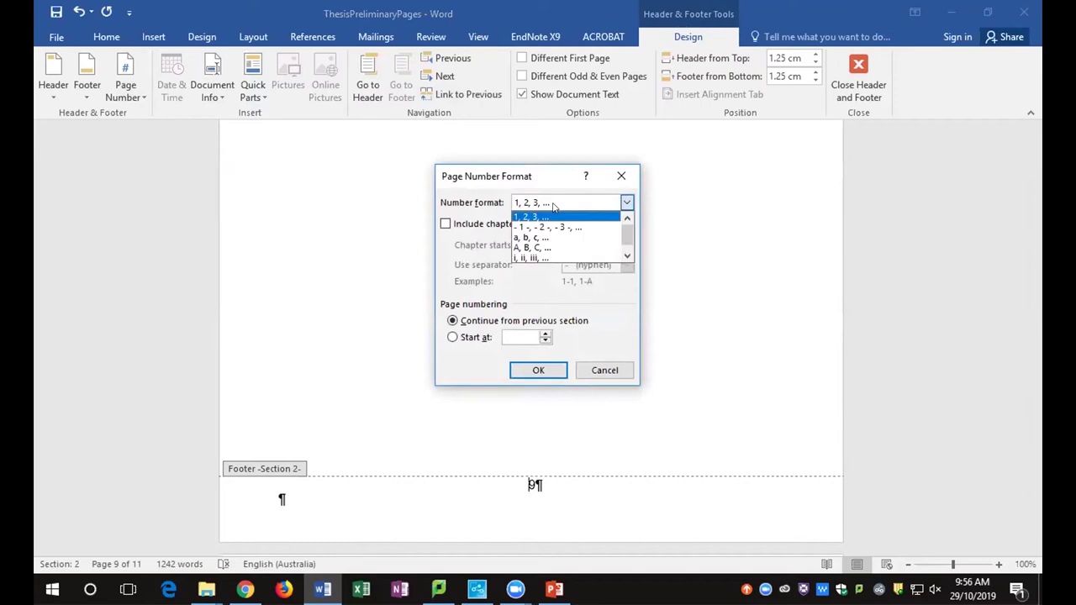
left_click(626, 257)
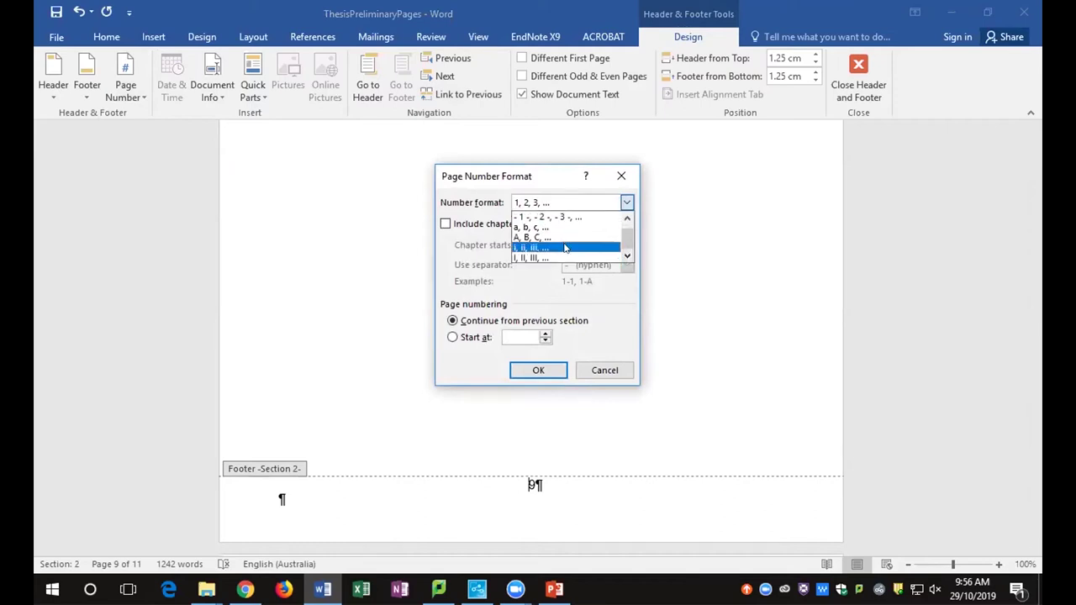
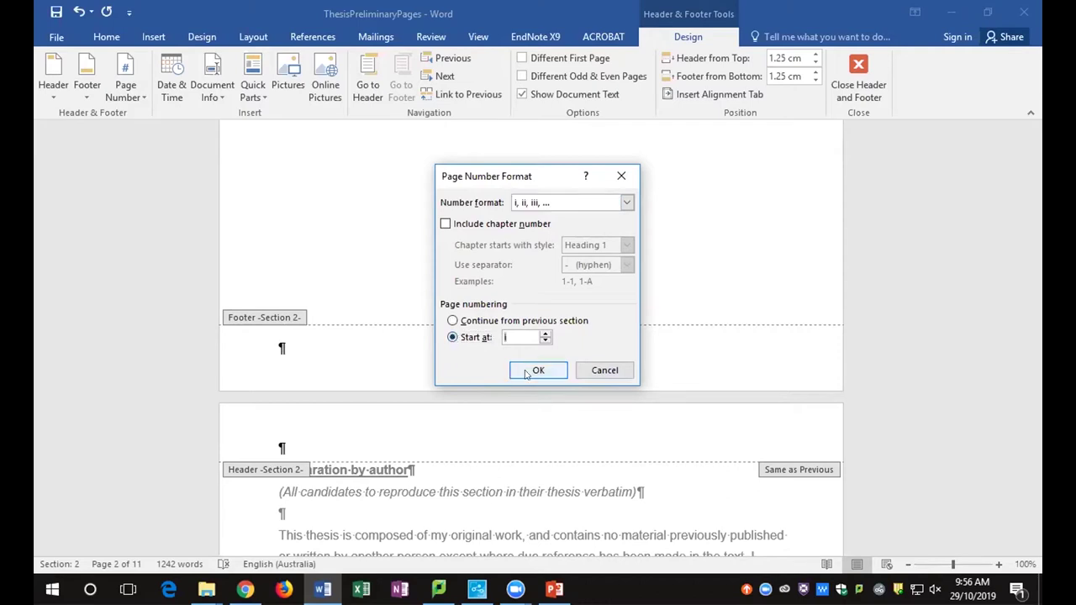
left_click(523, 371)
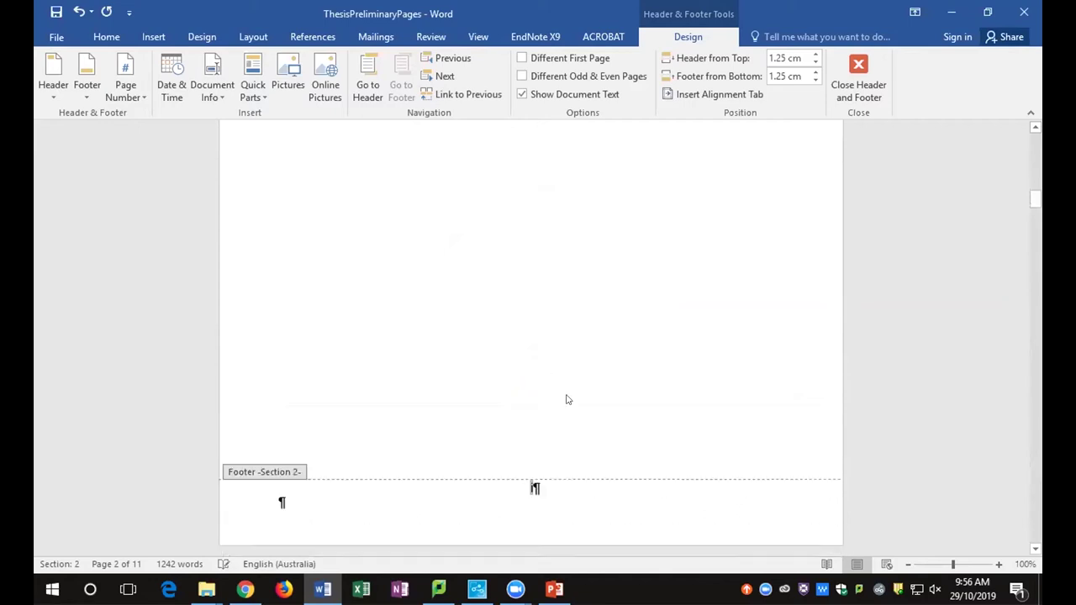
Delete the empty paragraph below the footer's page number, hide the formatting marks and leave footer editing
scroll(571, 420, "down", 1)
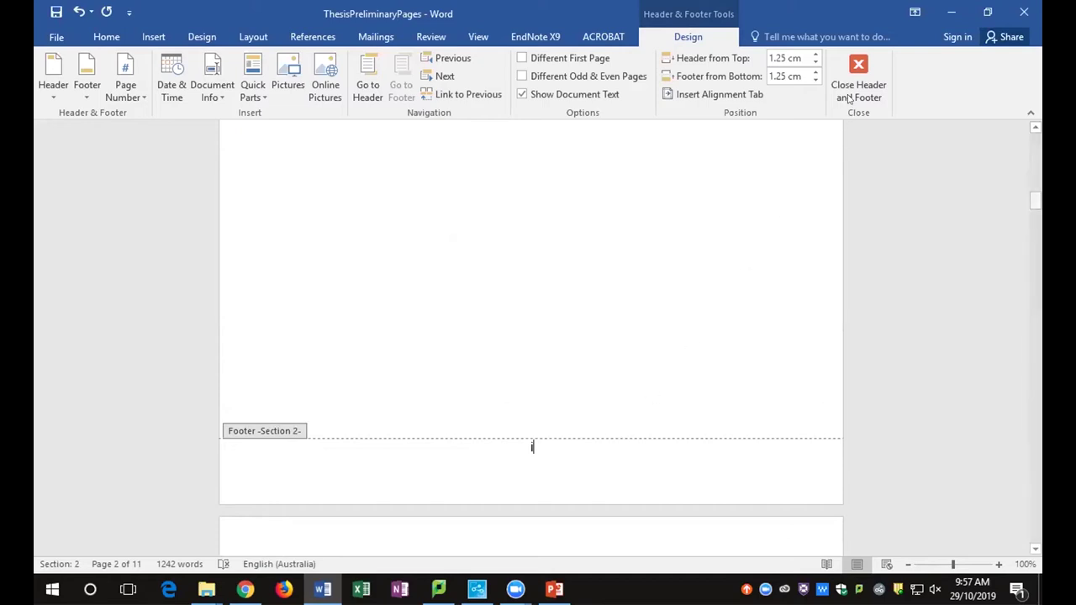
left_click(858, 68)
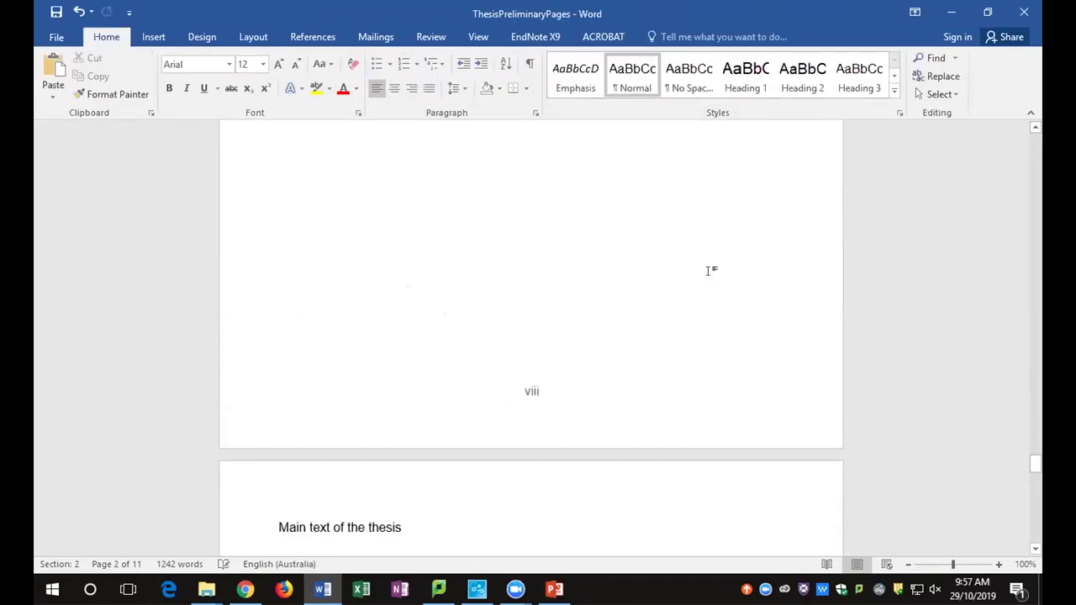
scroll(607, 314, "up", 3)
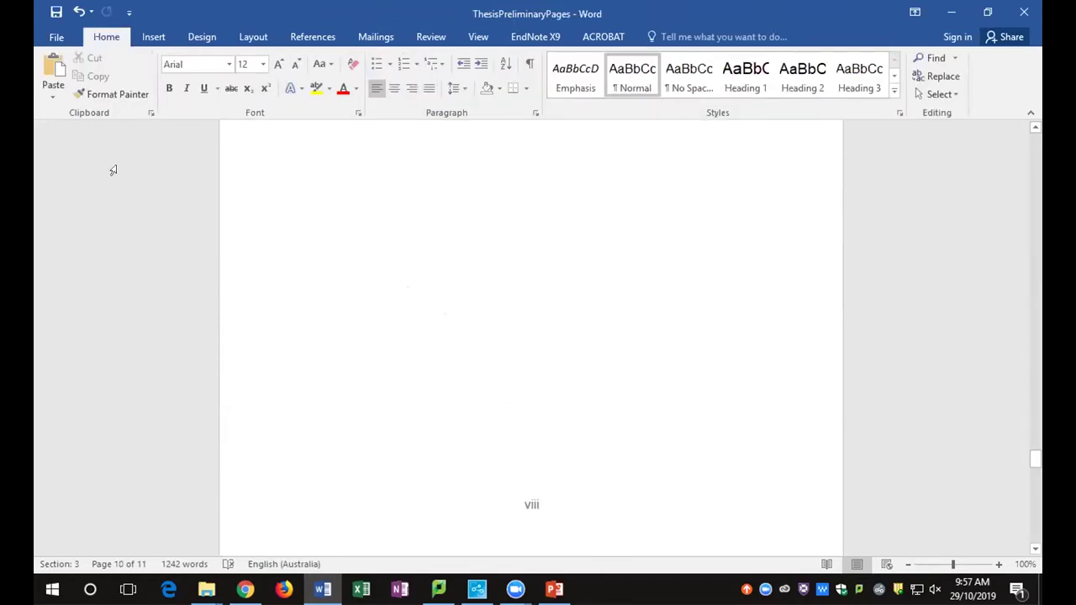
Save the ThesisPreliminaryPages document and close it, keeping Word open
left_click(57, 36)
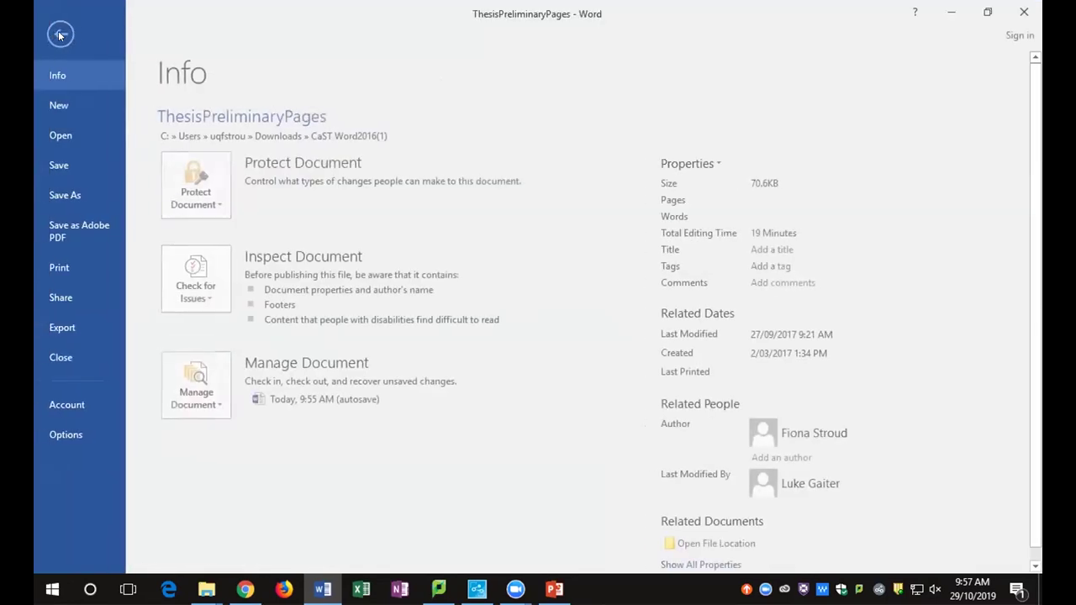
left_click(63, 166)
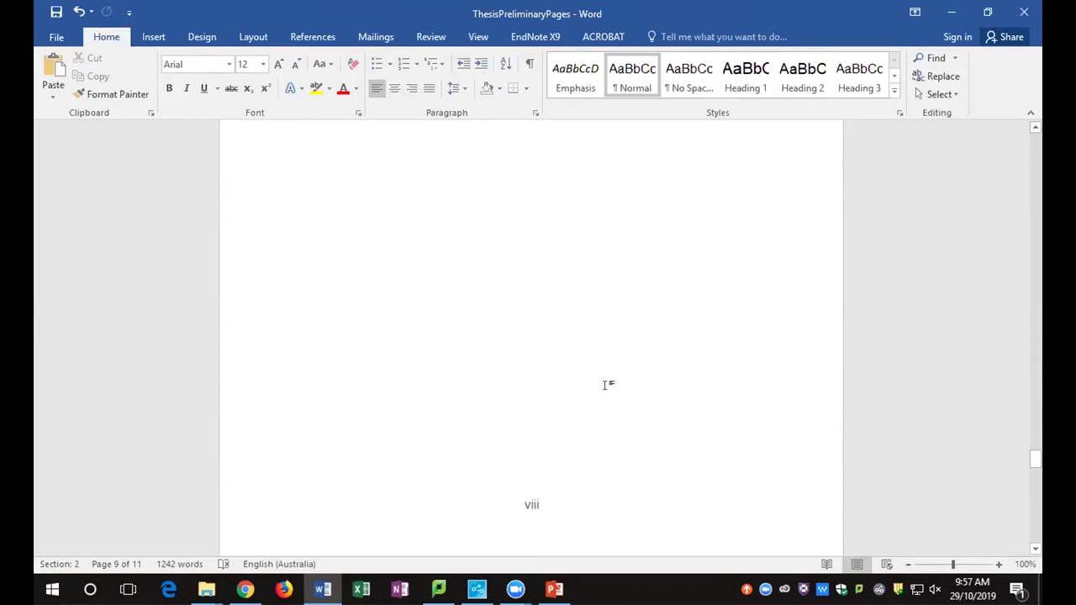
left_click(52, 36)
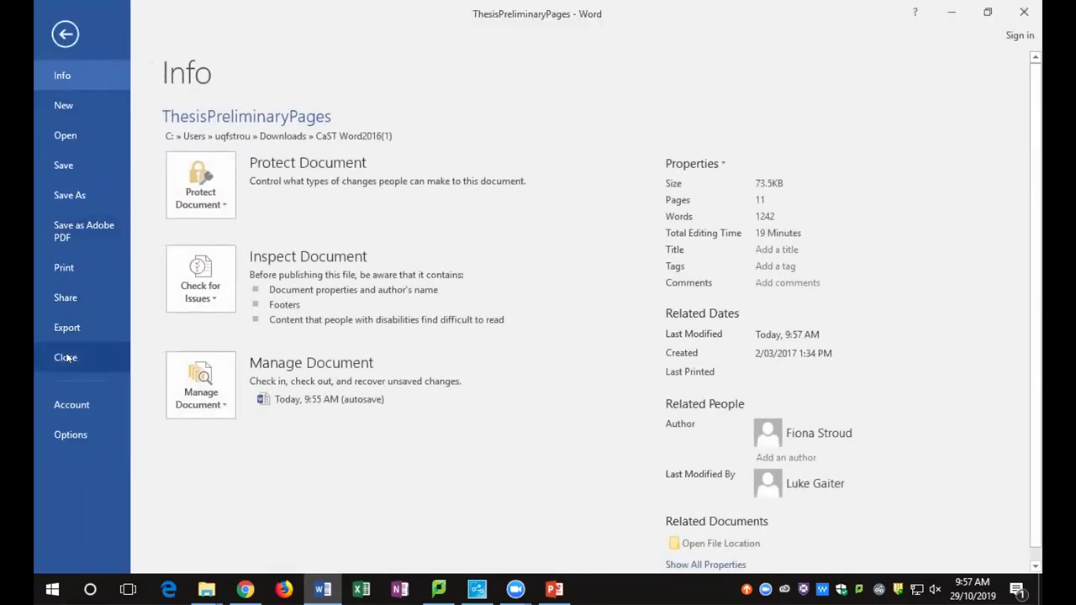
left_click(120, 351)
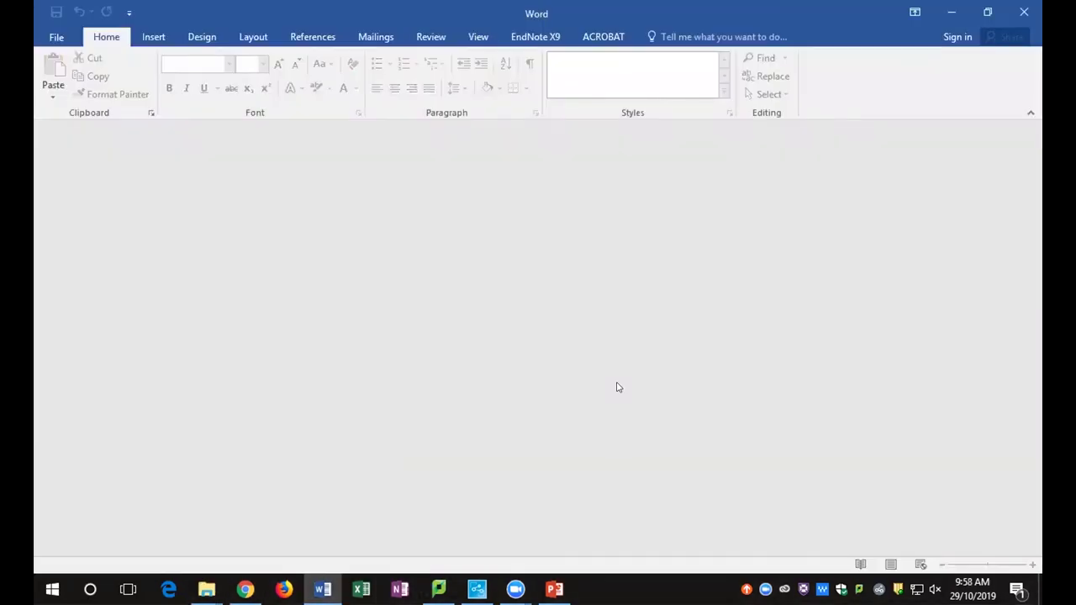
Open the Unformatted_thesis document from the CaST Word2016(1) folder and show its page thumbnails for navigation
mouse_move(206, 589)
left_click(254, 538)
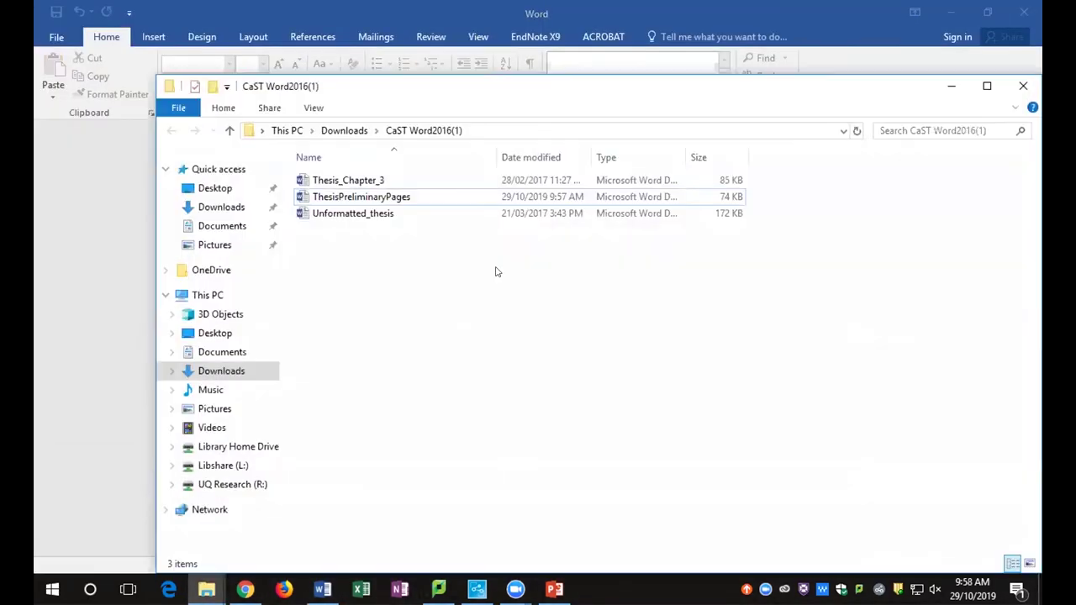
double_click(358, 215)
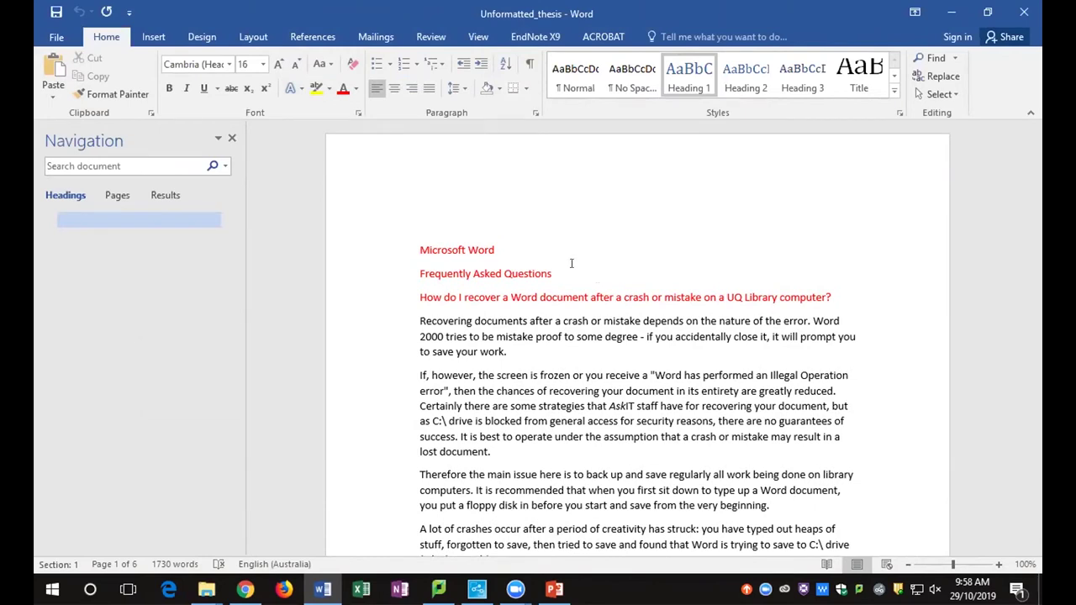
left_click(120, 196)
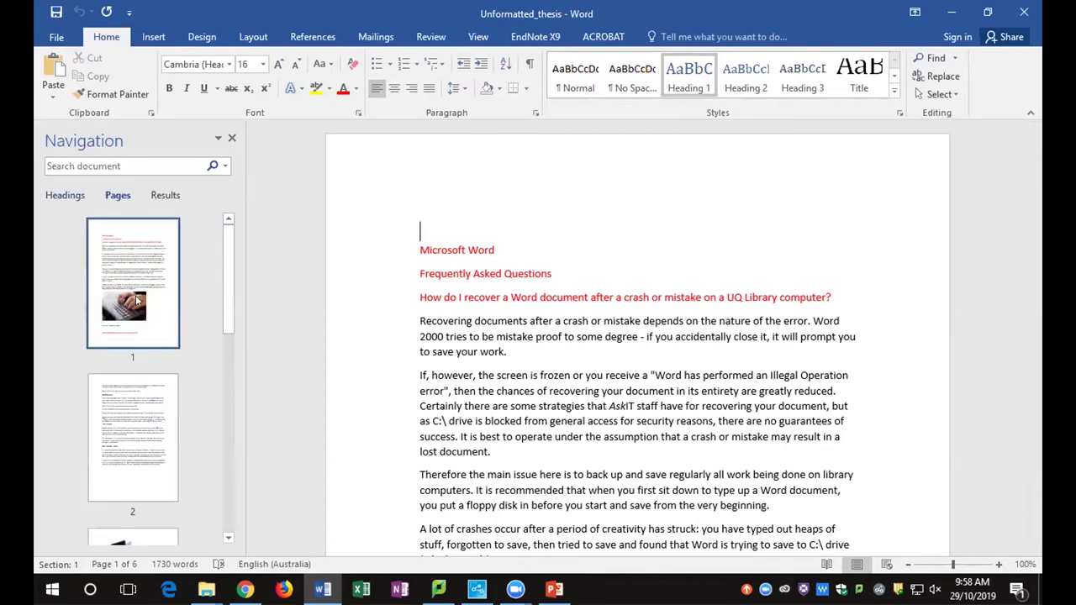
Insert a Next Page section break before the "StarOffice Writer vs. Microsoft Word" heading at the end of page 4
scroll(110, 496, "down", 6)
scroll(115, 473, "up", 6)
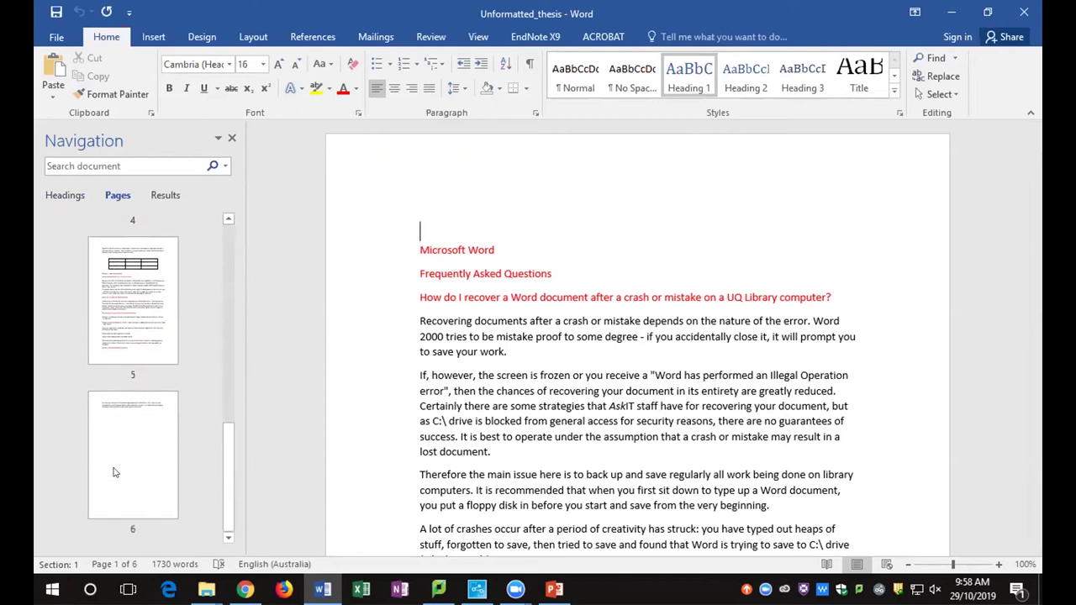
left_click(172, 273)
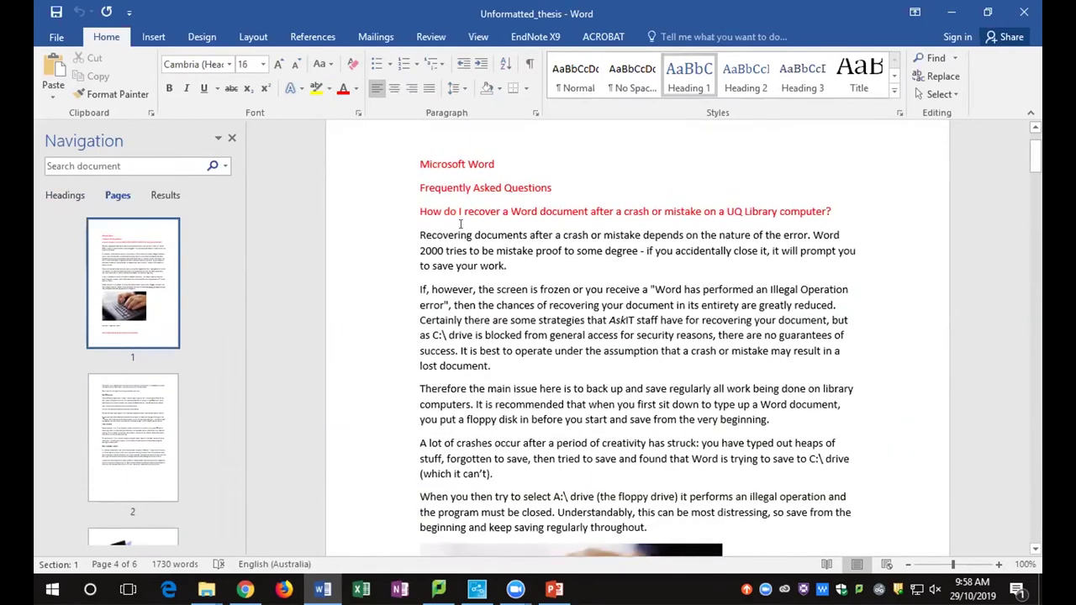
scroll(137, 396, "down", 5)
scroll(137, 397, "up", 2)
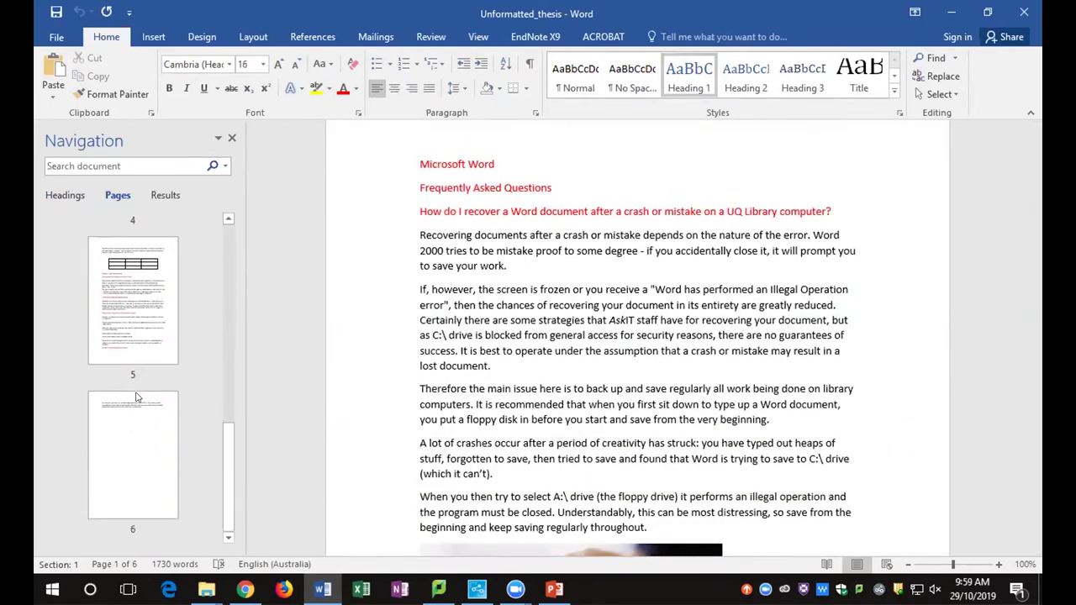
left_click(120, 452)
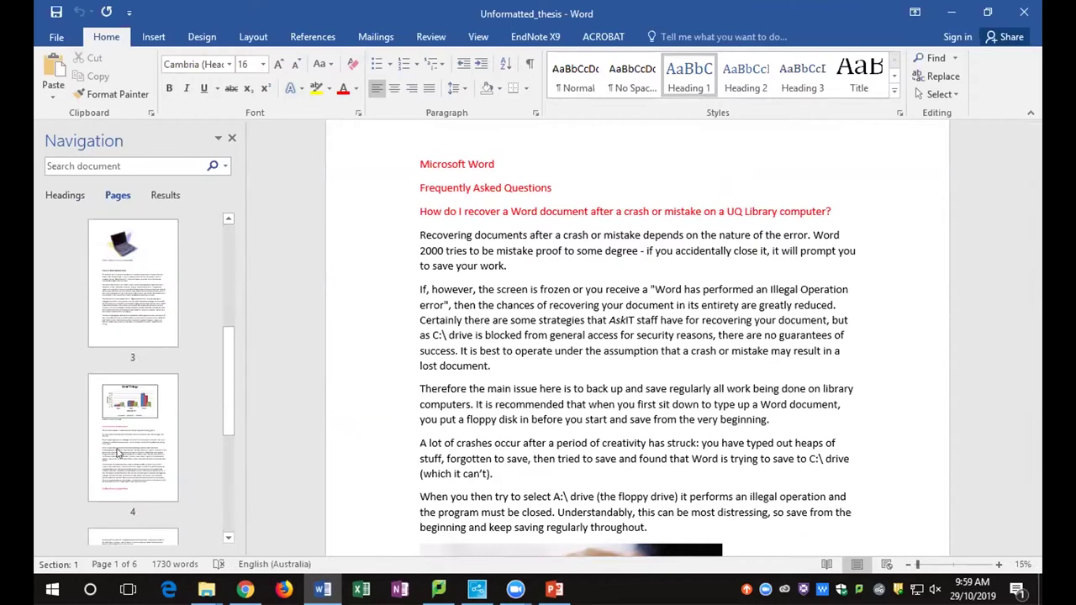
scroll(536, 473, "down", 8)
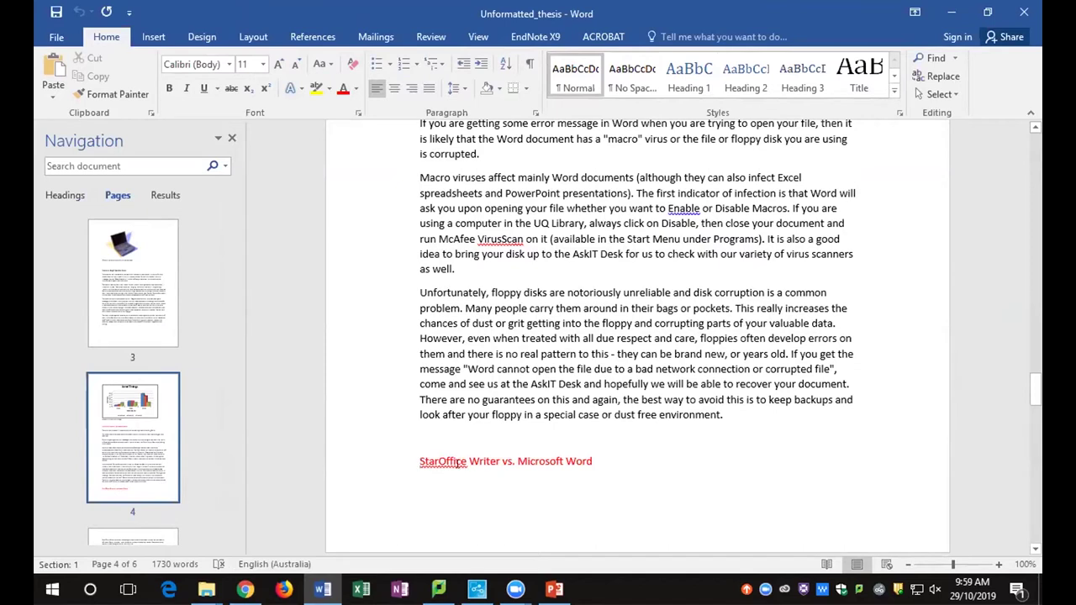
left_click(253, 36)
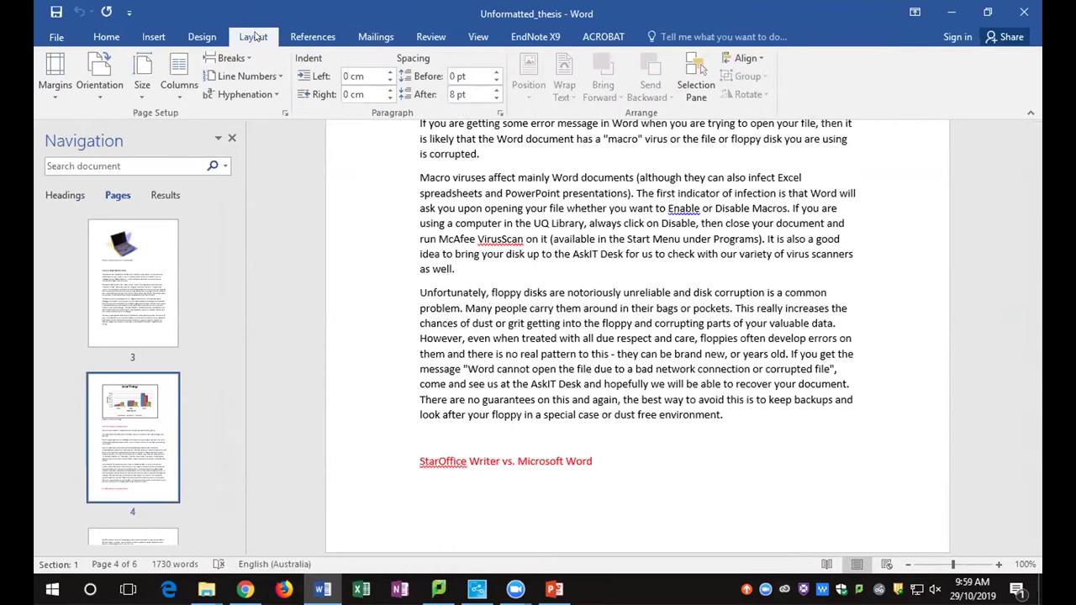
left_click(229, 59)
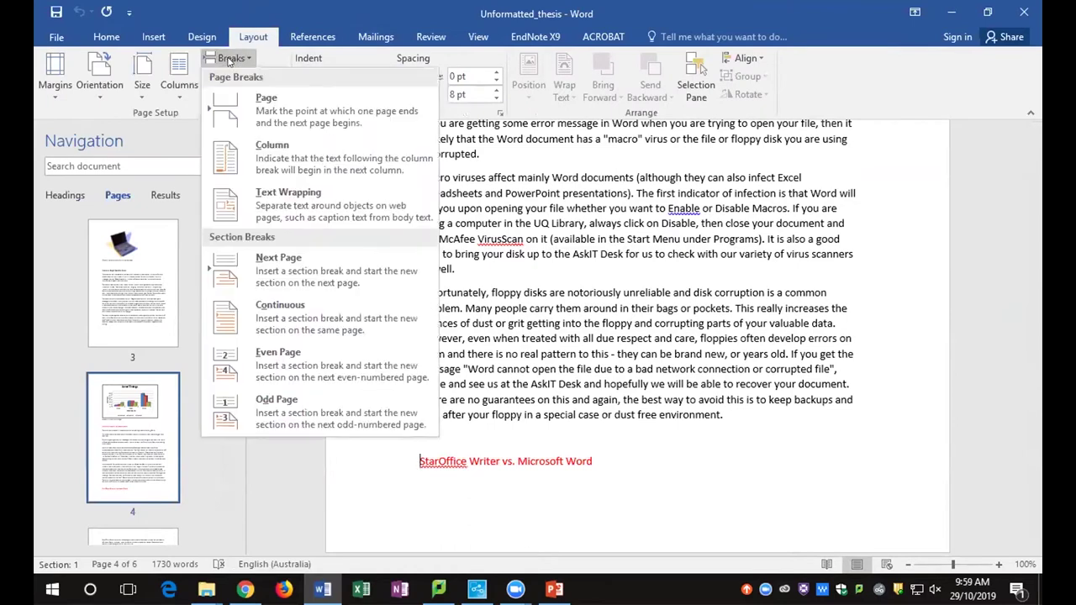
left_click(267, 268)
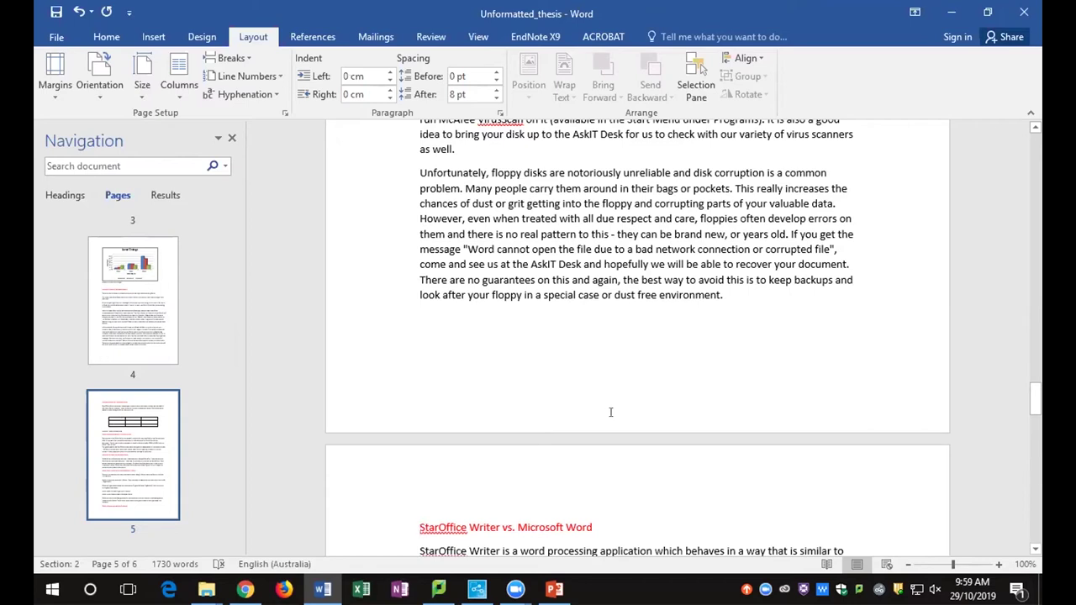
Insert a centred Plain Number 2 page number at the bottom of the page in the section 1 footer
double_click(614, 412)
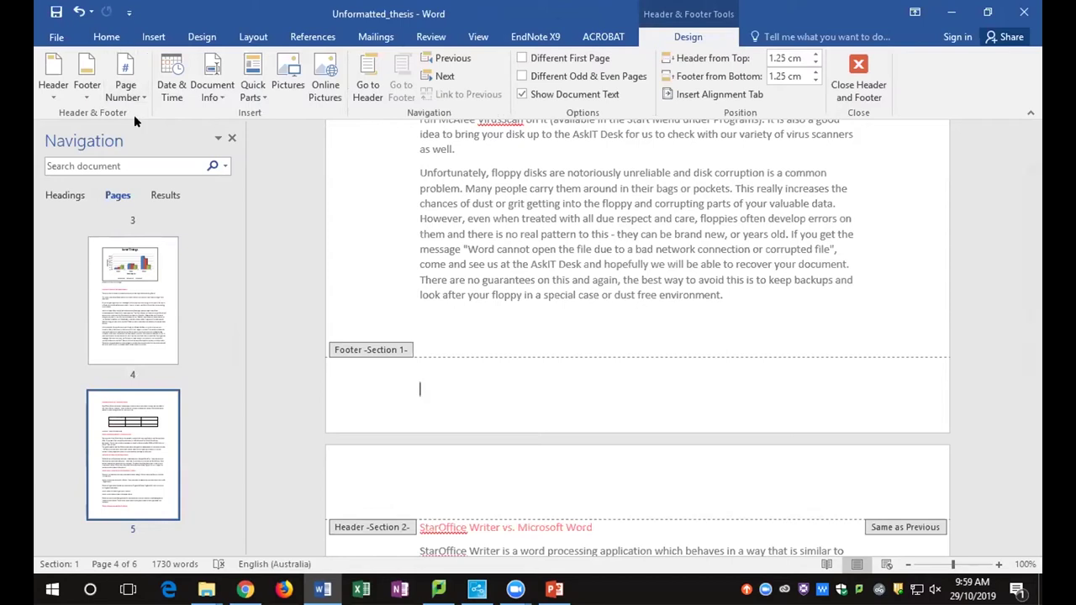
left_click(126, 88)
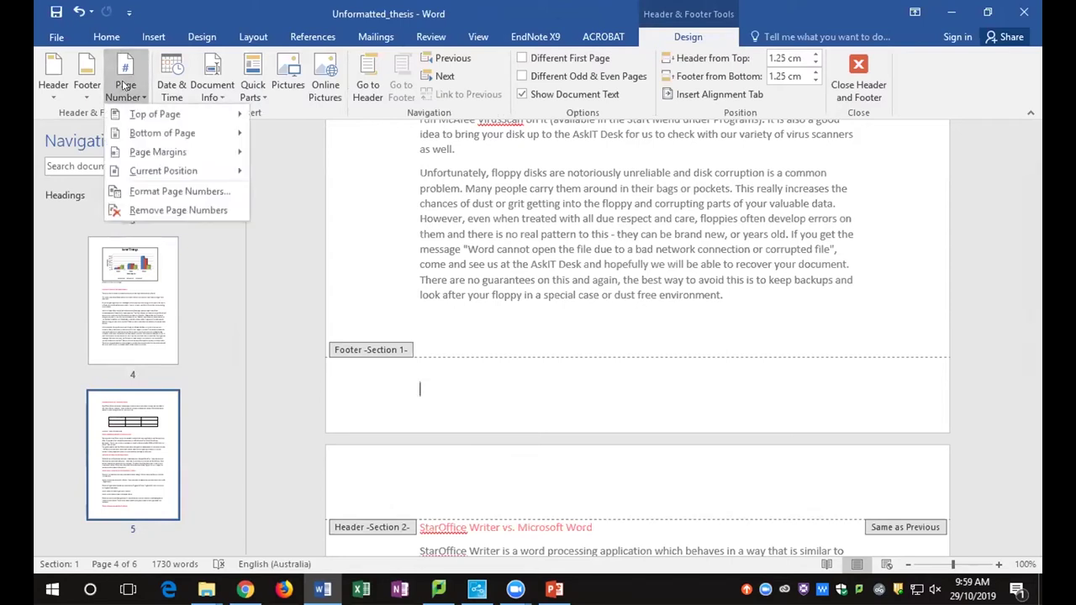
mouse_move(154, 133)
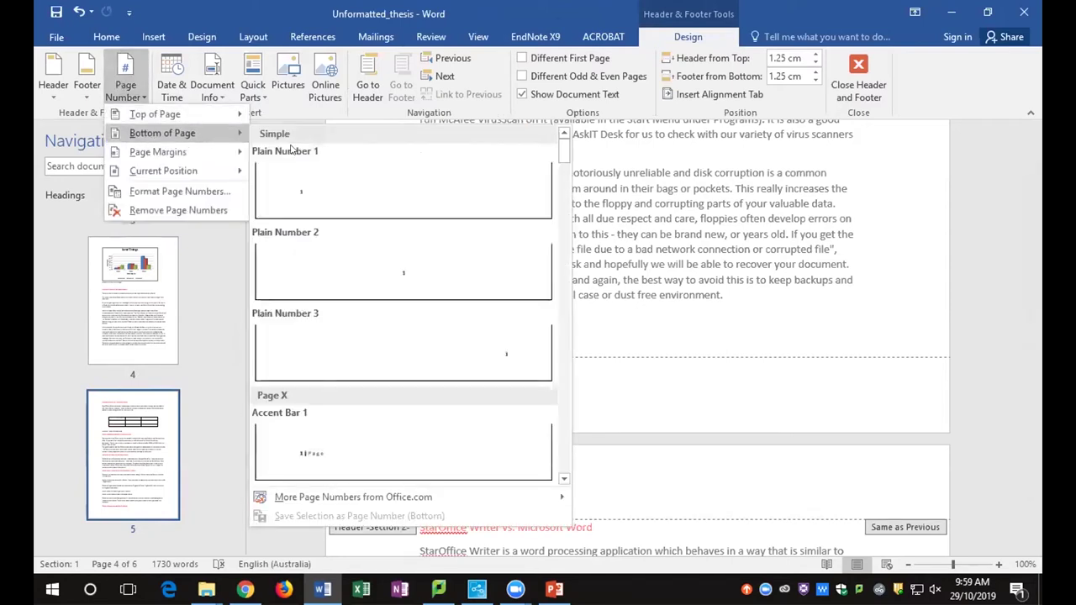
left_click(338, 274)
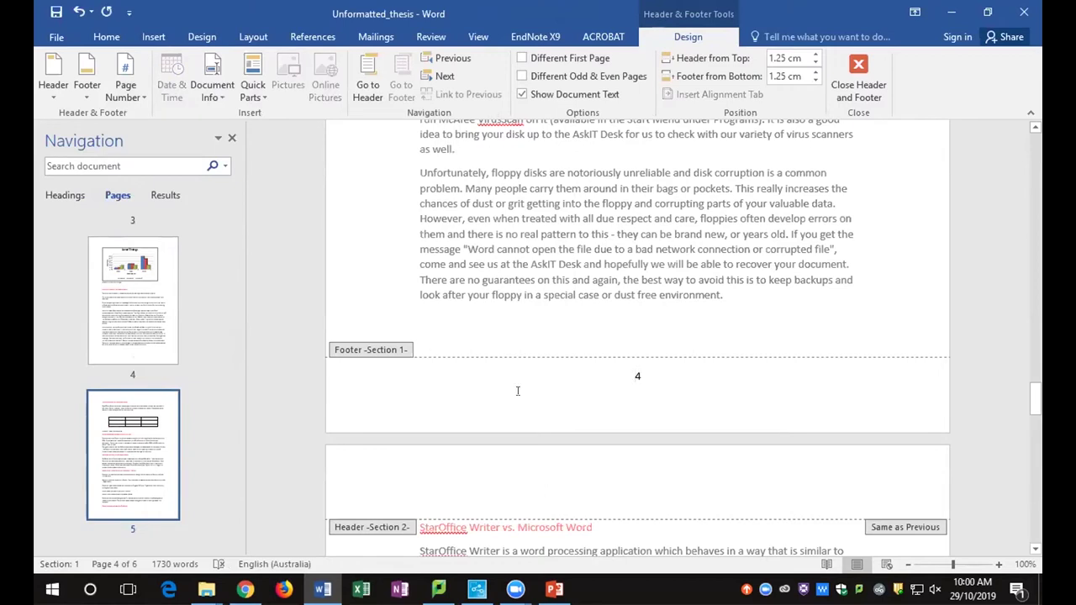
Keep the section 1 page numbers in the 1, 2, 3, … format, continuing from the previous section
scroll(516, 390, "up", 1)
left_click(128, 92)
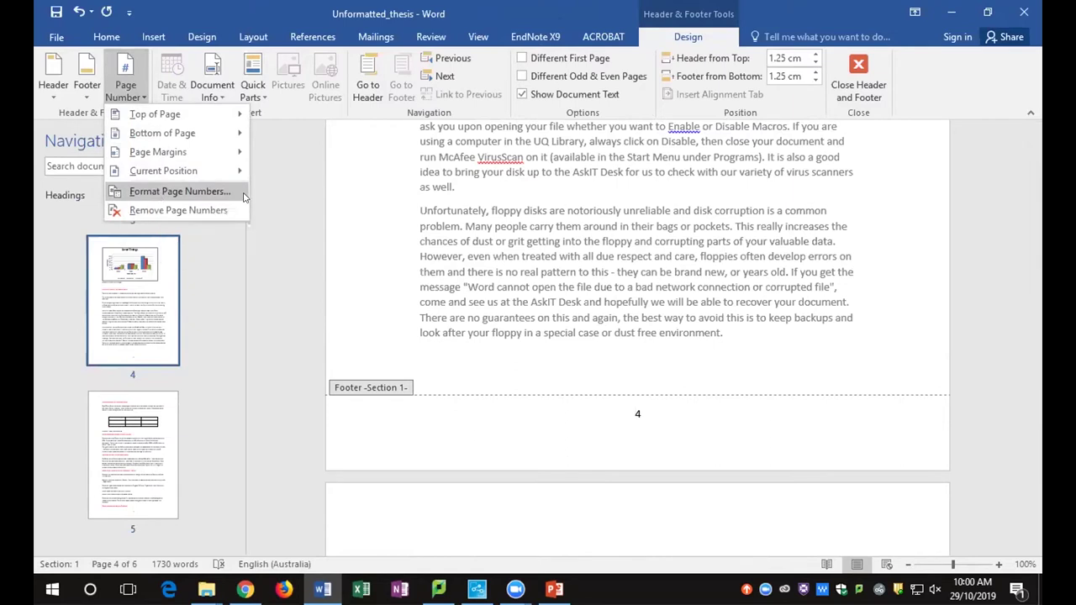
left_click(214, 196)
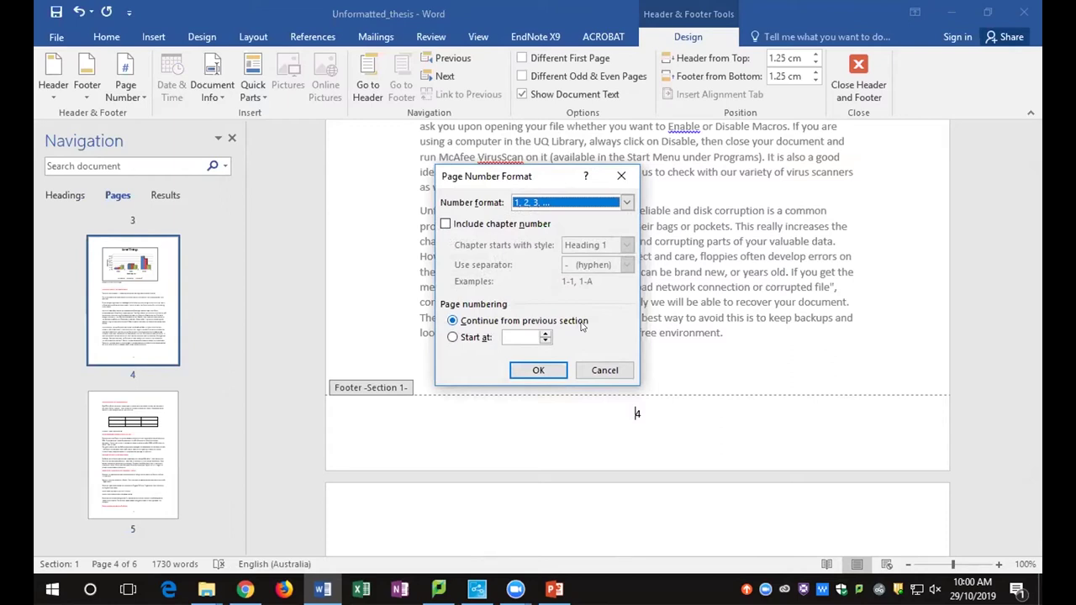
left_click(538, 370)
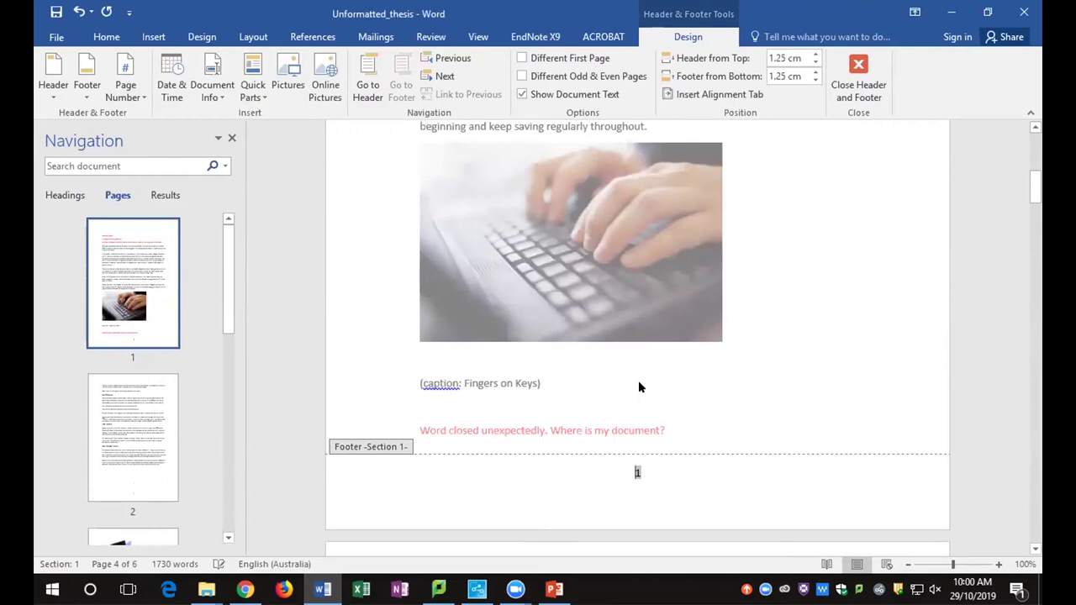
Check the page numbers in the footers through to section 2 and leave footer editing
scroll(638, 386, "down", 5)
scroll(632, 376, "down", 1)
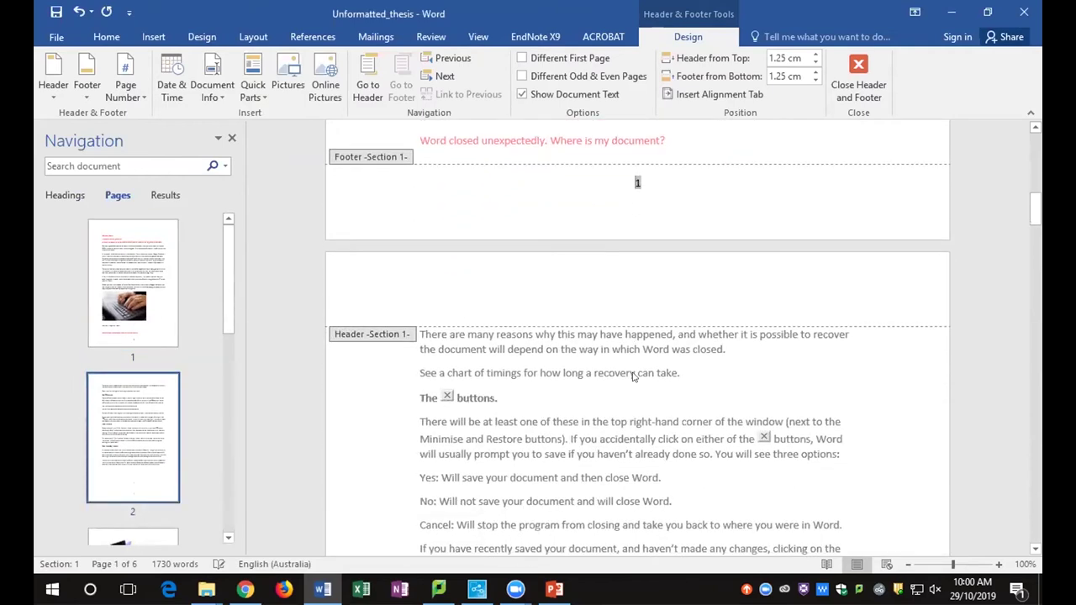
left_click(446, 75)
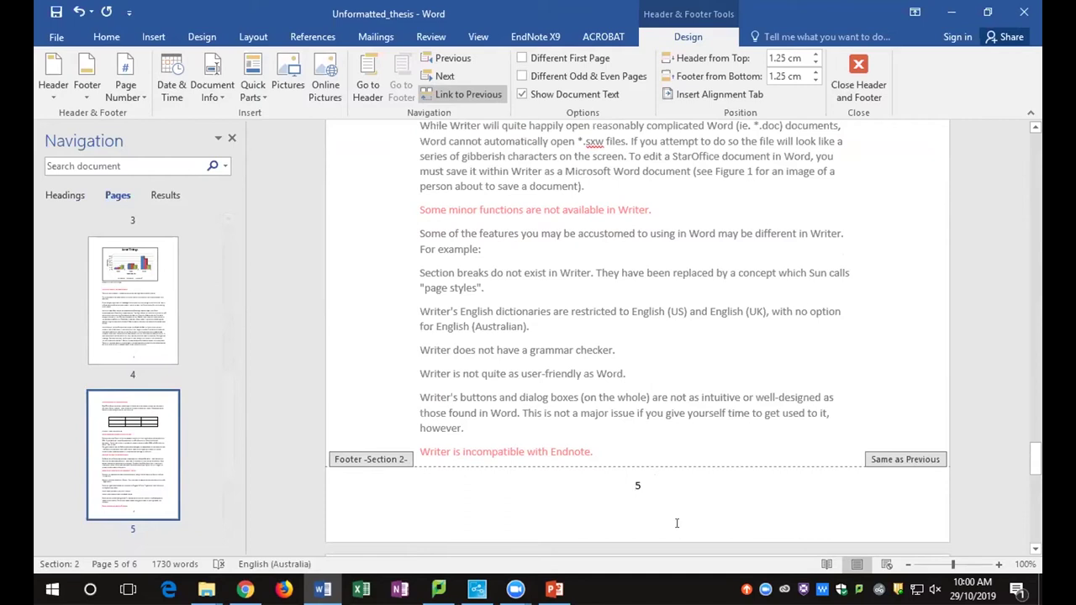
left_click(858, 71)
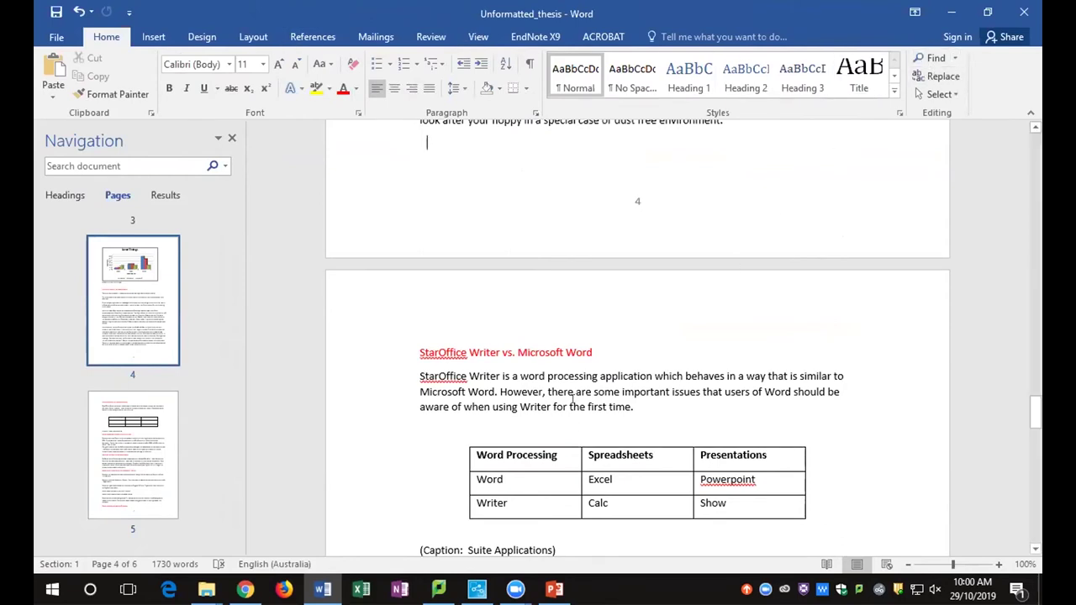
Save the document under the new name Formatted_thesis in the CaST Word2016(1) folder
left_click(55, 37)
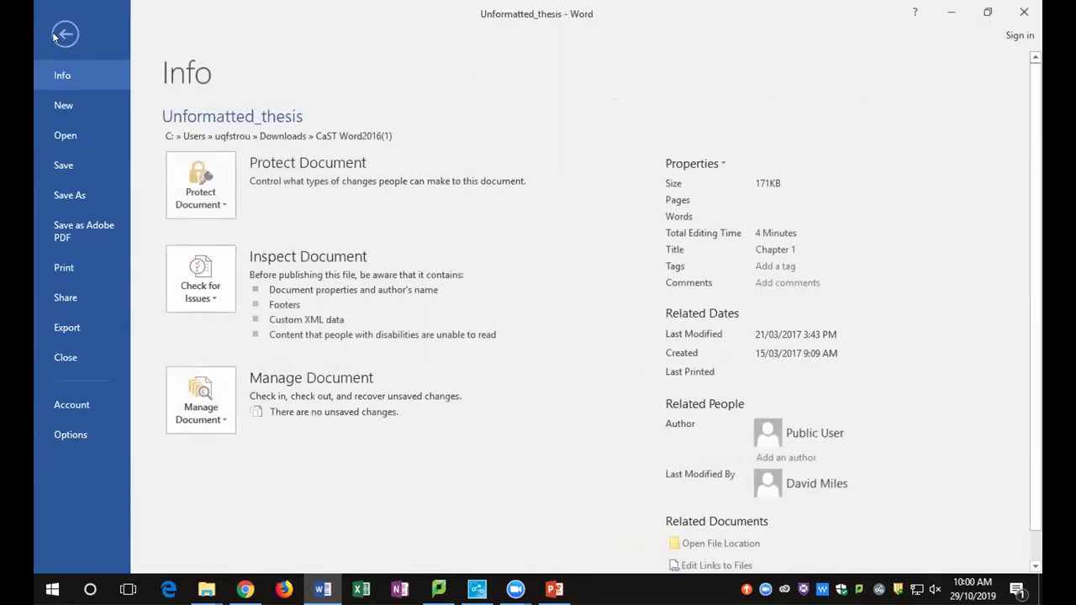
left_click(63, 199)
left_click(198, 247)
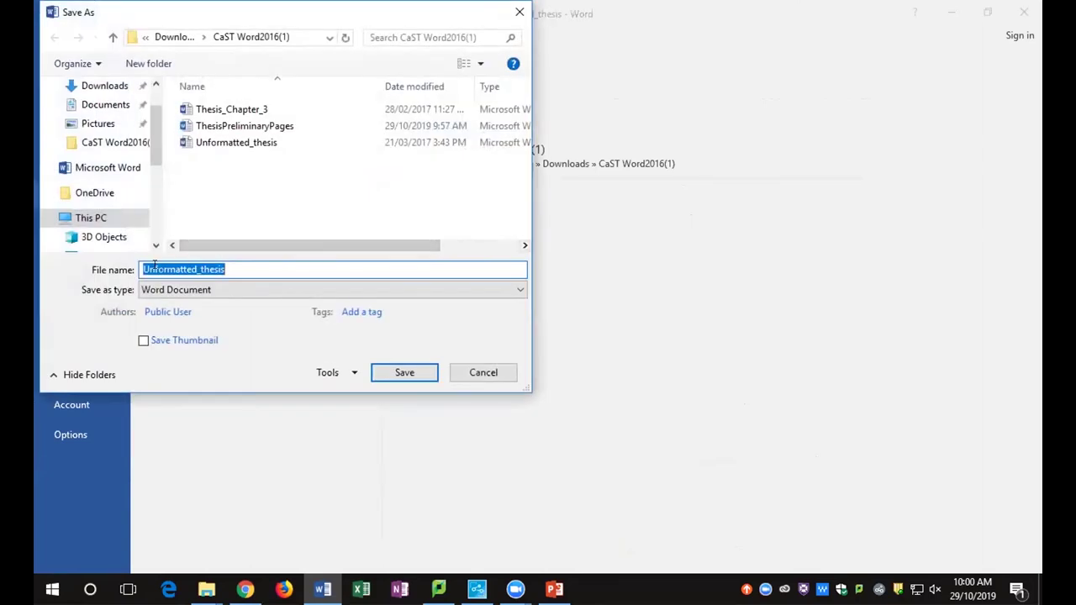
left_click(156, 269)
key("BackSpace")
key("BackSpace")
key("BackSpace")
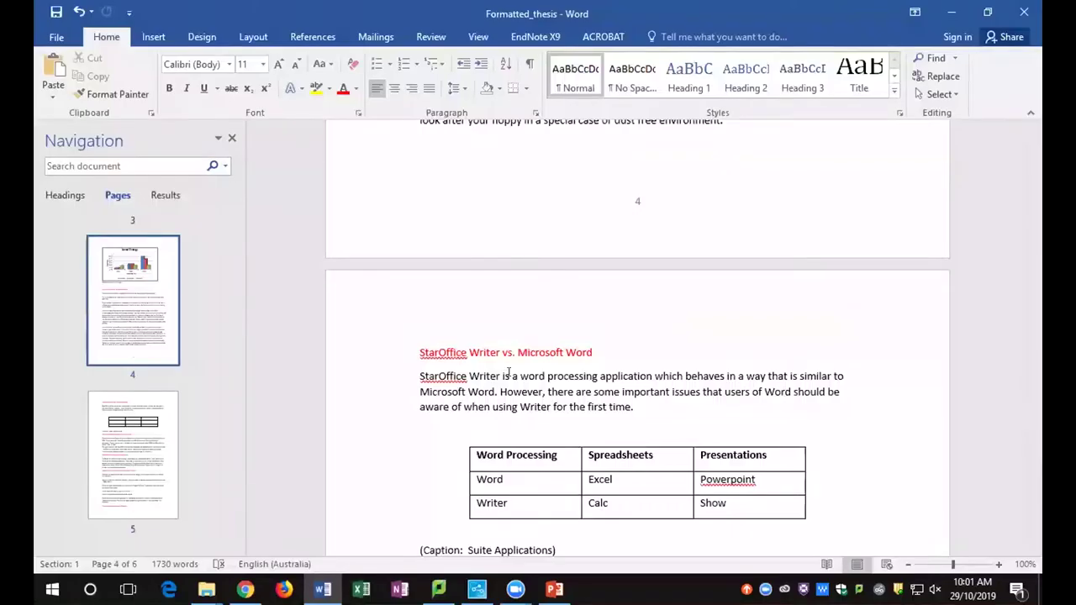
Try the Heading 1 style on the "Microsoft Word" line at the start of the document and undo it
scroll(173, 347, "up", 3)
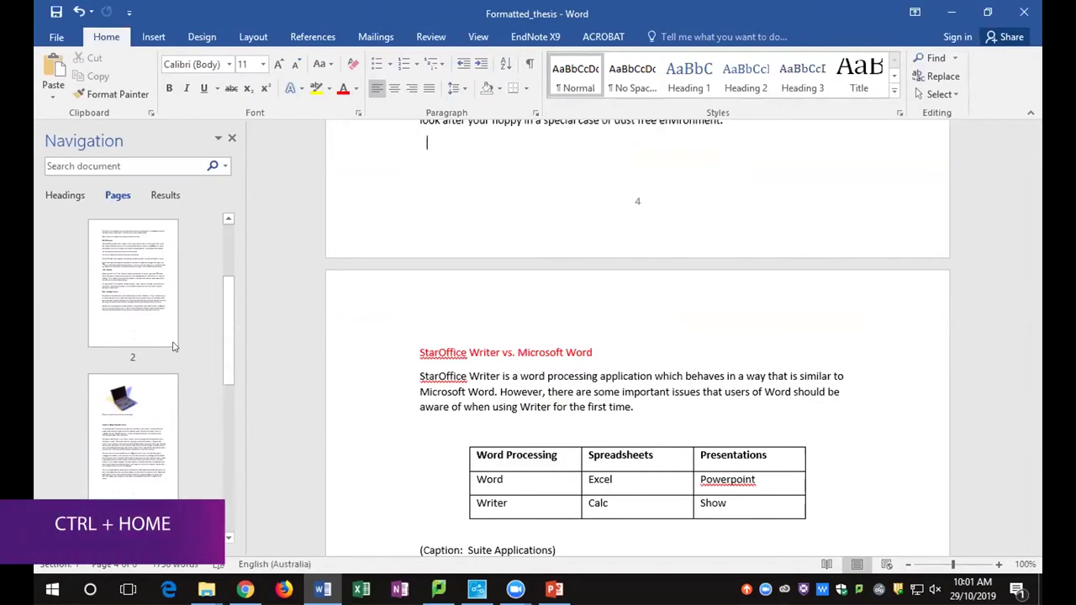
key("ctrl+Home")
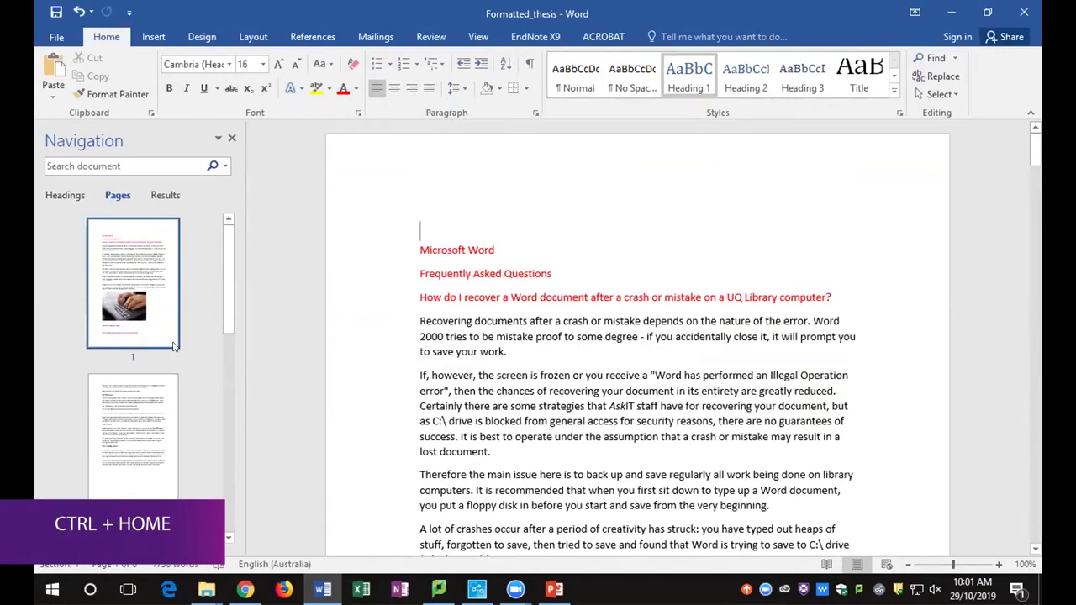
left_click(461, 250)
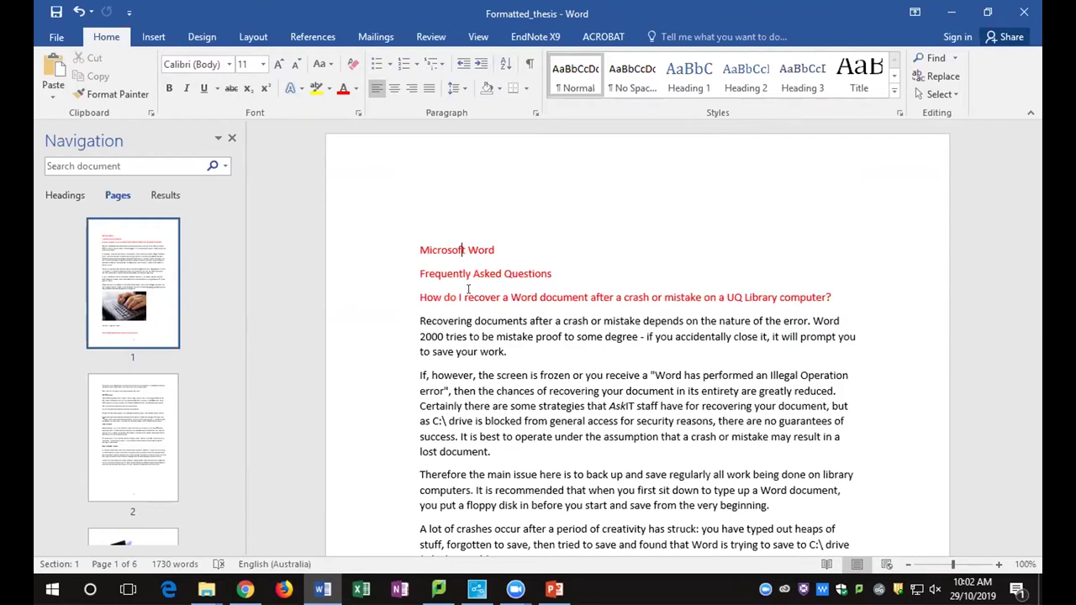
key("Left")
key("Left")
key("Left")
key("Left")
left_click(421, 249)
left_click(695, 81)
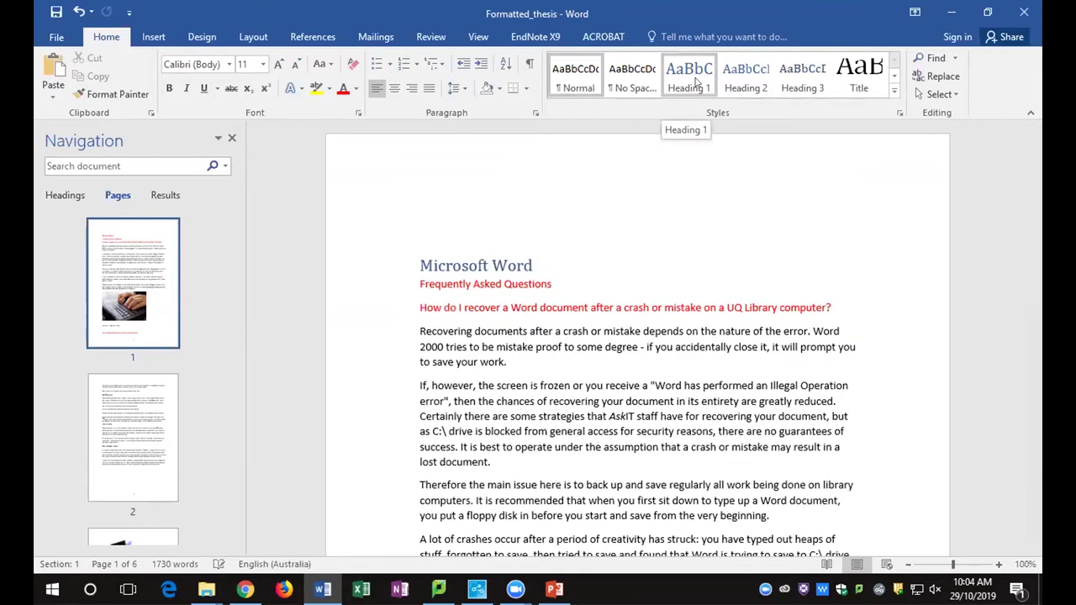
key("ctrl+z")
Show the formatting marks and apply the Heading 1 style to the "Microsoft Word" line
key("ctrl+shift+8")
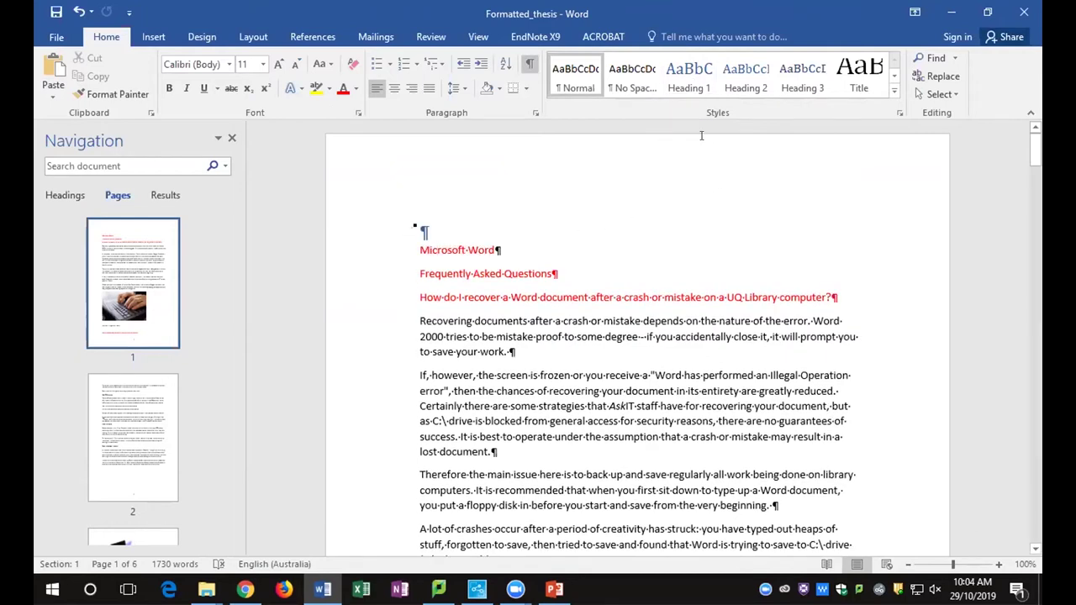
left_click(685, 74)
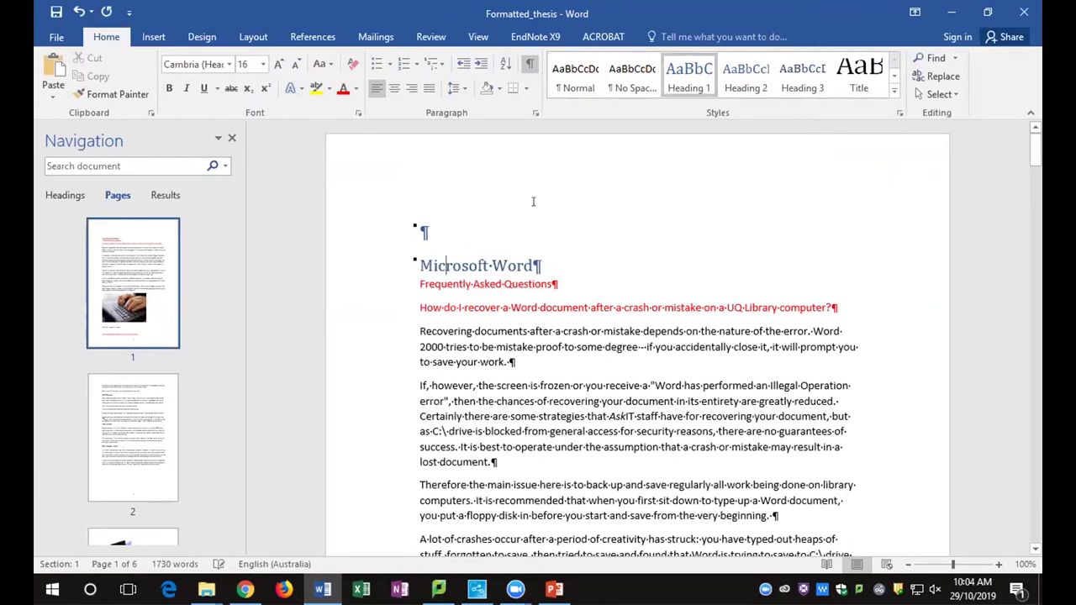
Apply Heading 2 to "Frequently Asked Questions" and Heading 3 to the question below it about recovering a Word document
left_click(486, 284)
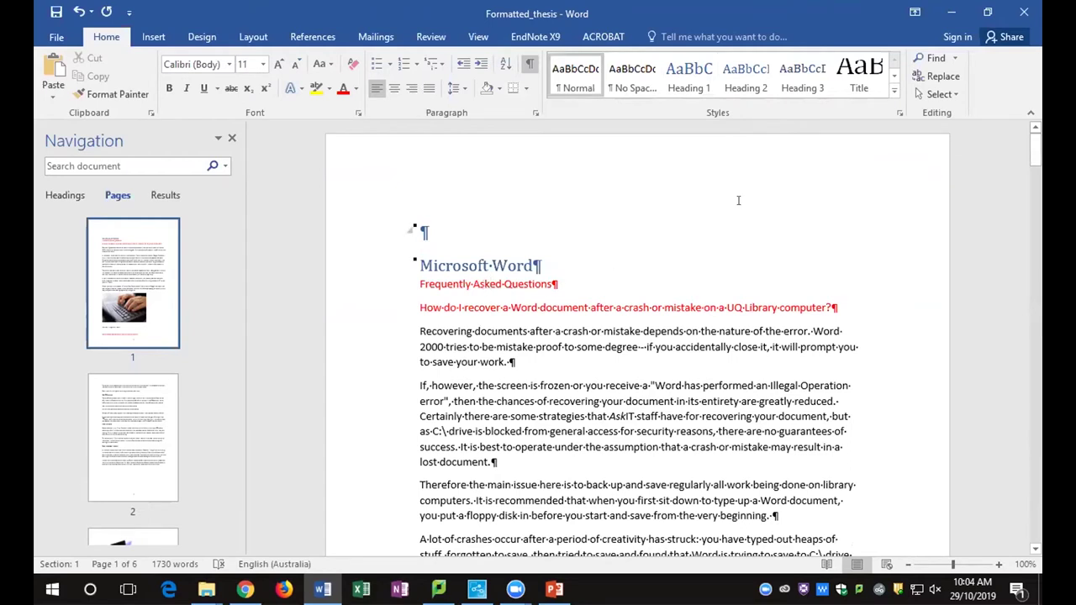
left_click(741, 71)
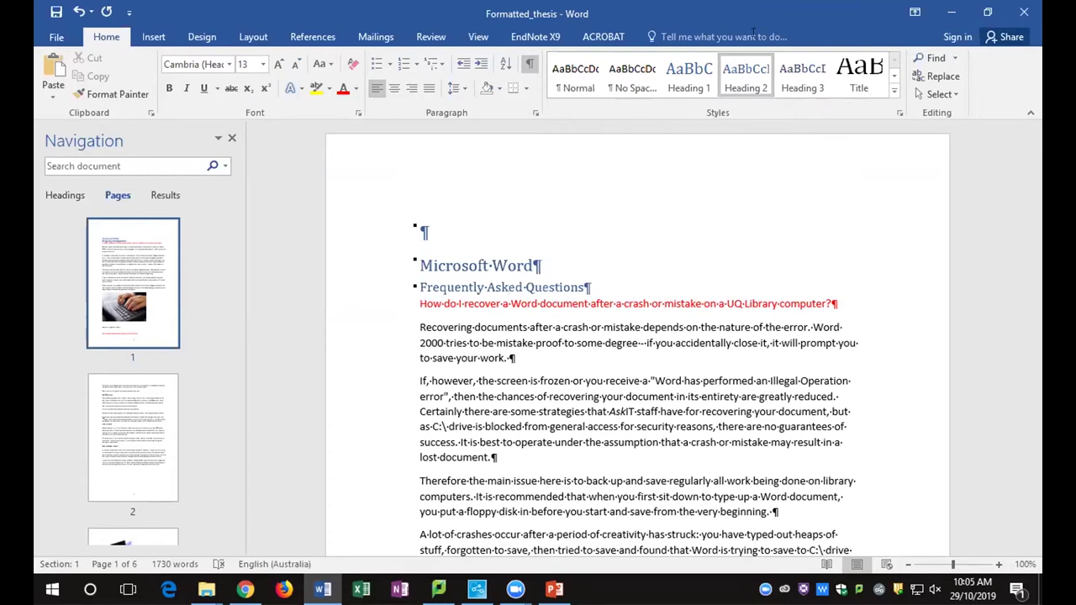
left_click(546, 302)
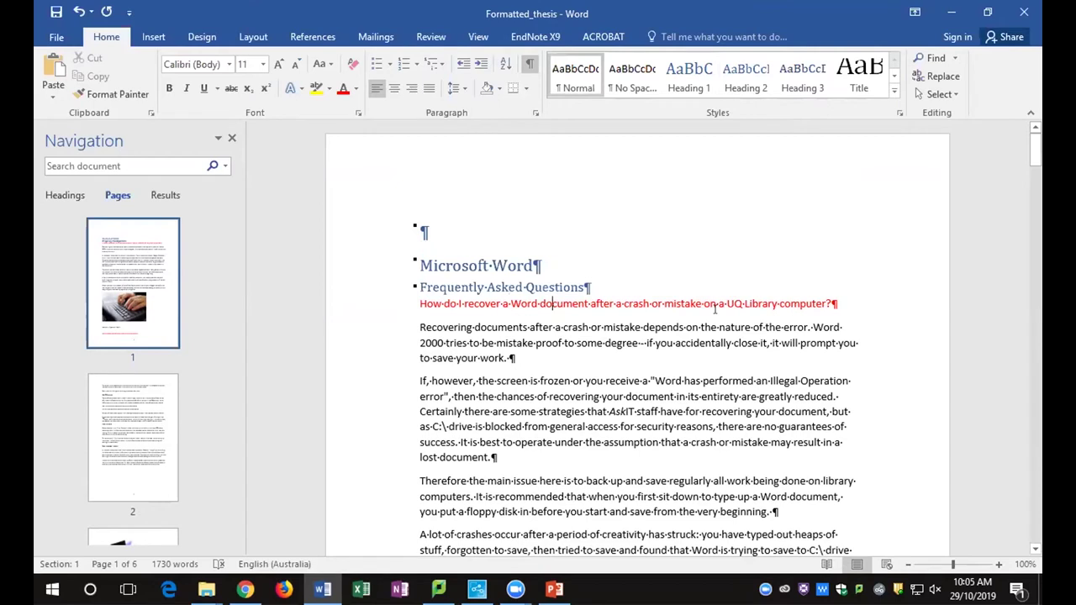
left_click(799, 80)
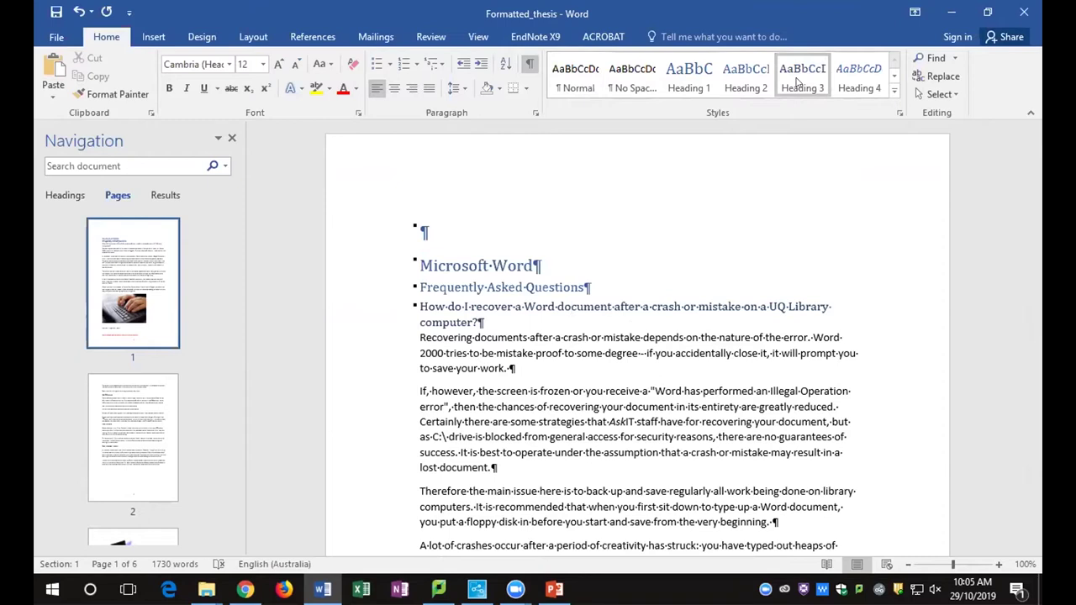
scroll(510, 368, "down", 5)
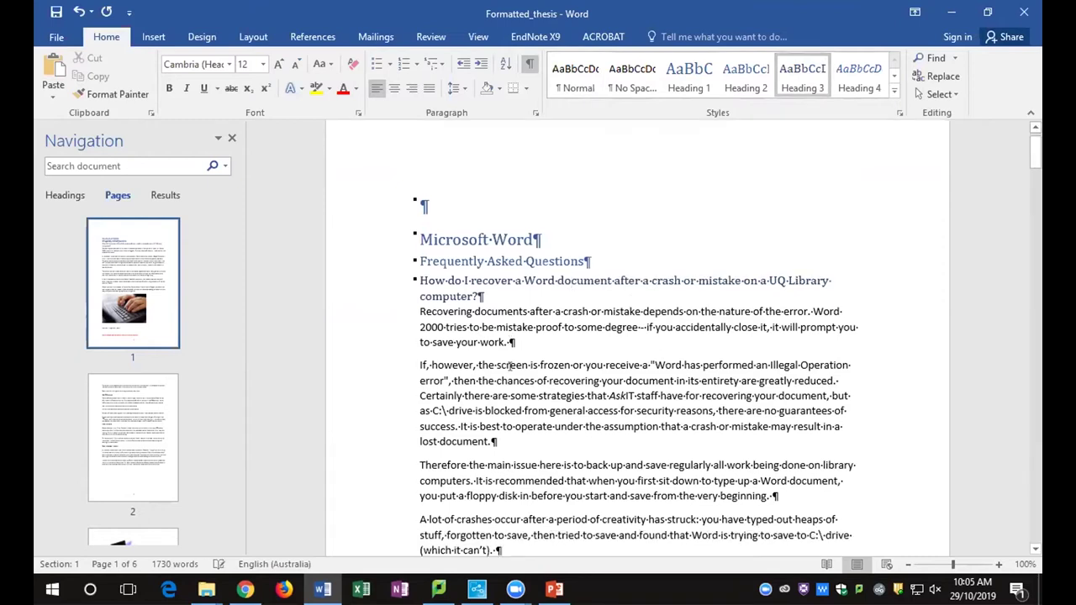
Apply Heading 3 to the red questions "Word closed unexpectedly. Where is my document?" and "Why can't I open a Word document?"
scroll(509, 367, "down", 12)
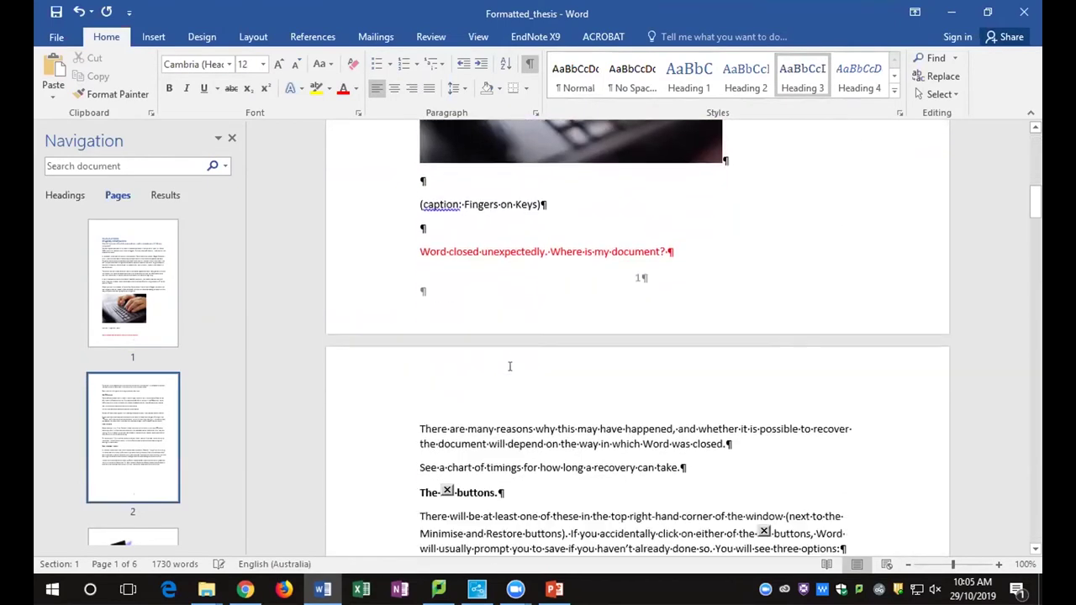
left_click(515, 215)
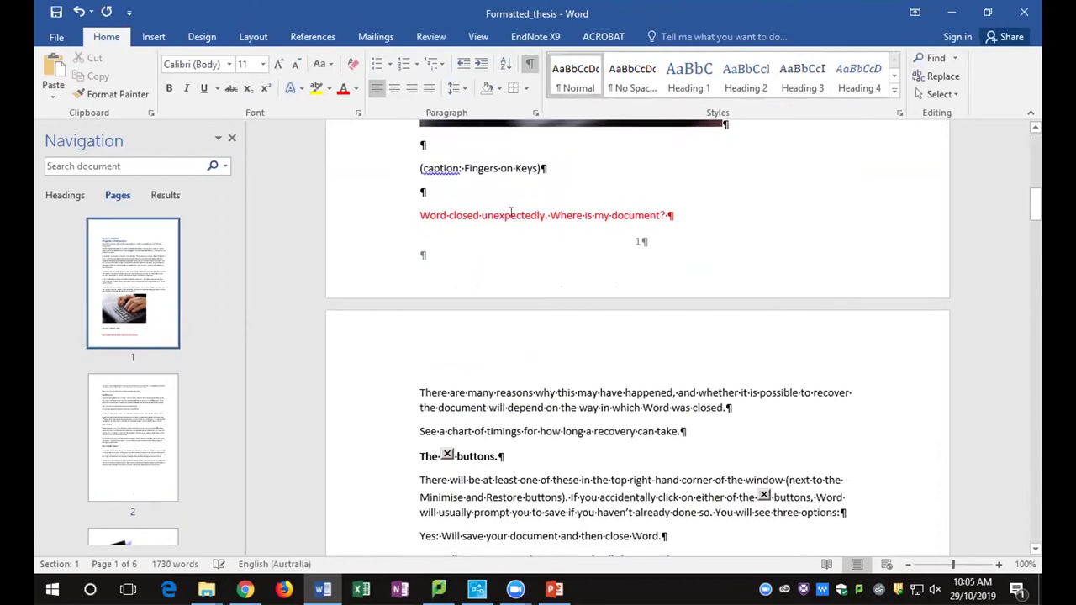
left_click(802, 77)
scroll(752, 227, "down", 15)
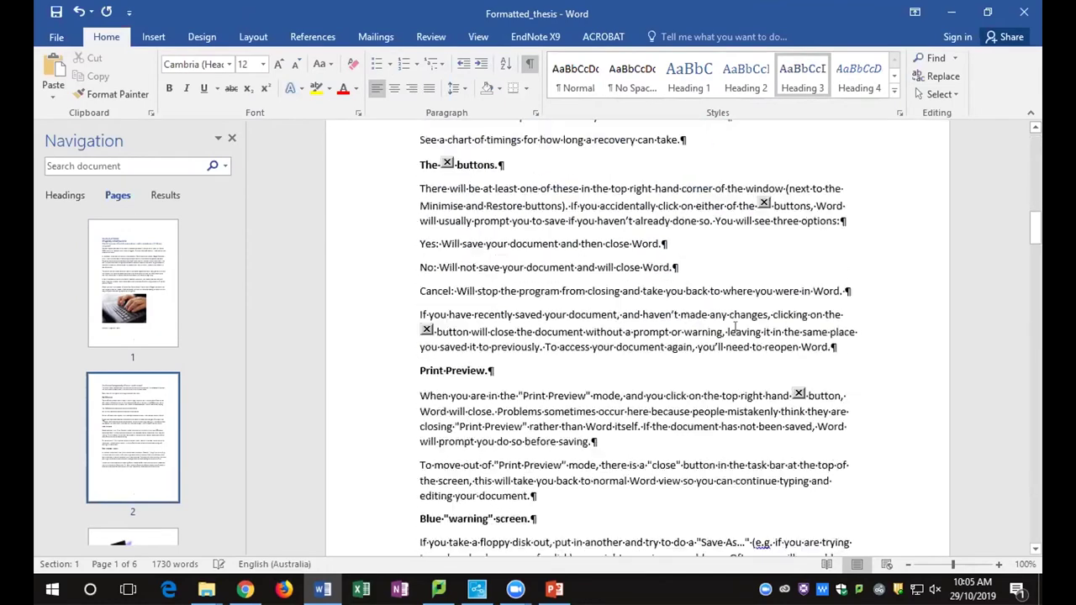
scroll(735, 334, "down", 15)
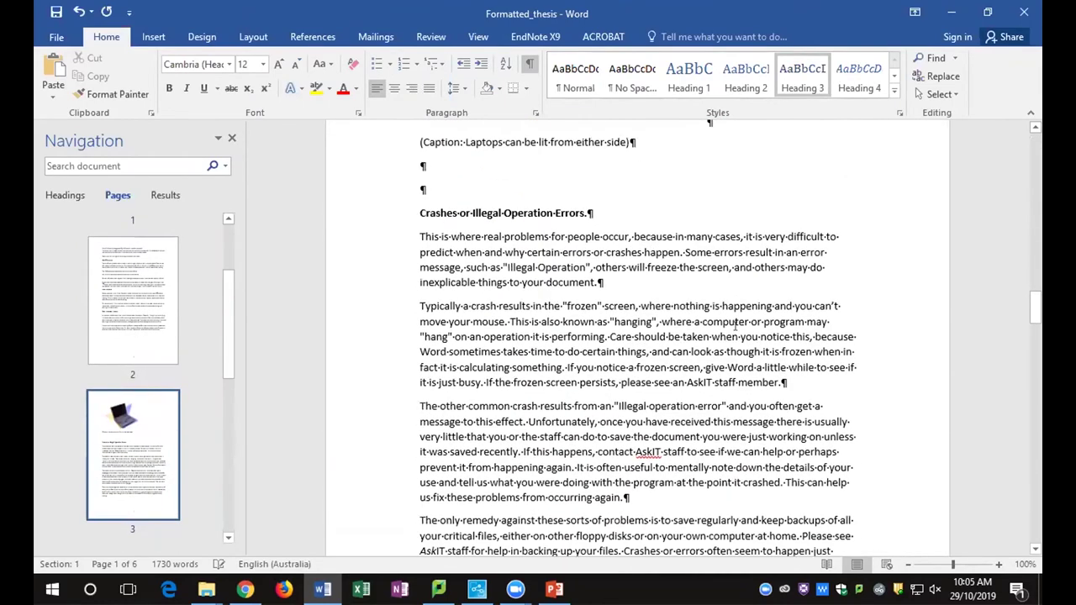
scroll(735, 328, "down", 5)
left_click(508, 387)
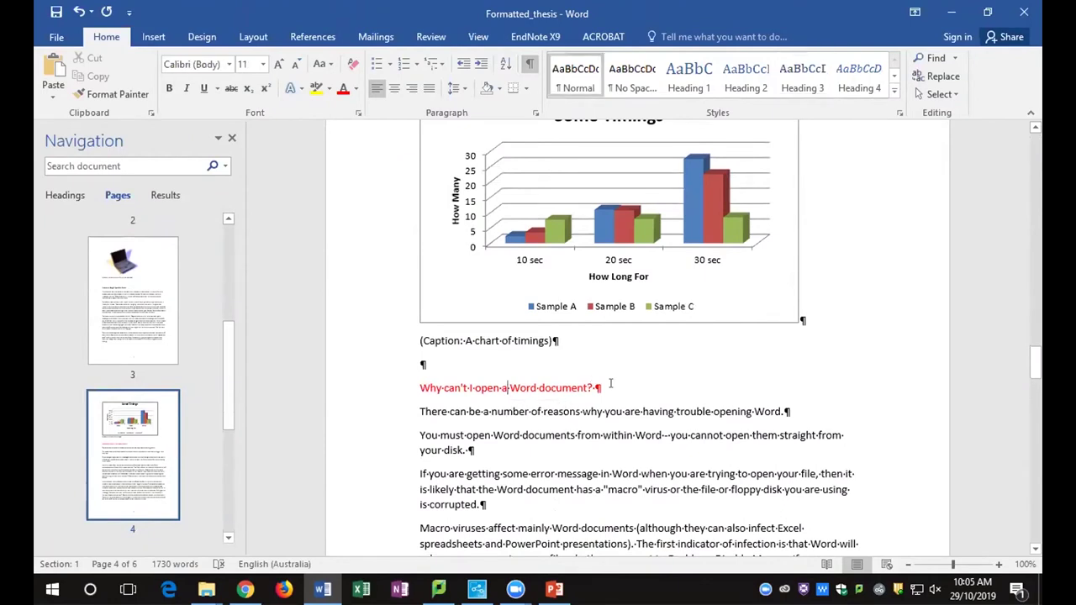
left_click(802, 76)
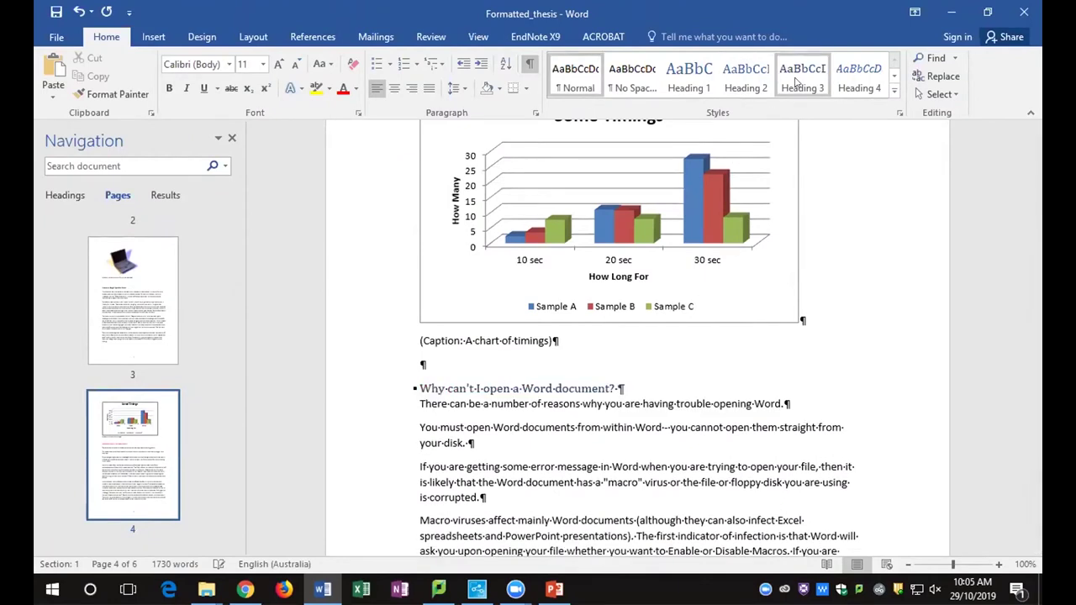
Hide the formatting marks and apply Heading 1 to the "StarOffice Writer vs. Microsoft Word" line
scroll(632, 473, "down", 15)
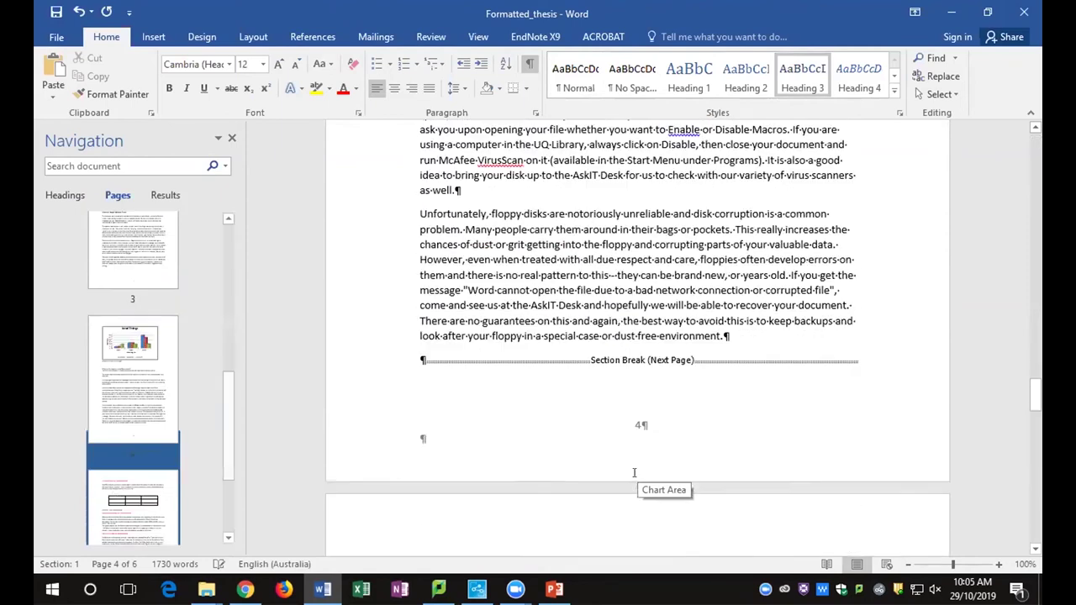
key("ctrl+shift+8")
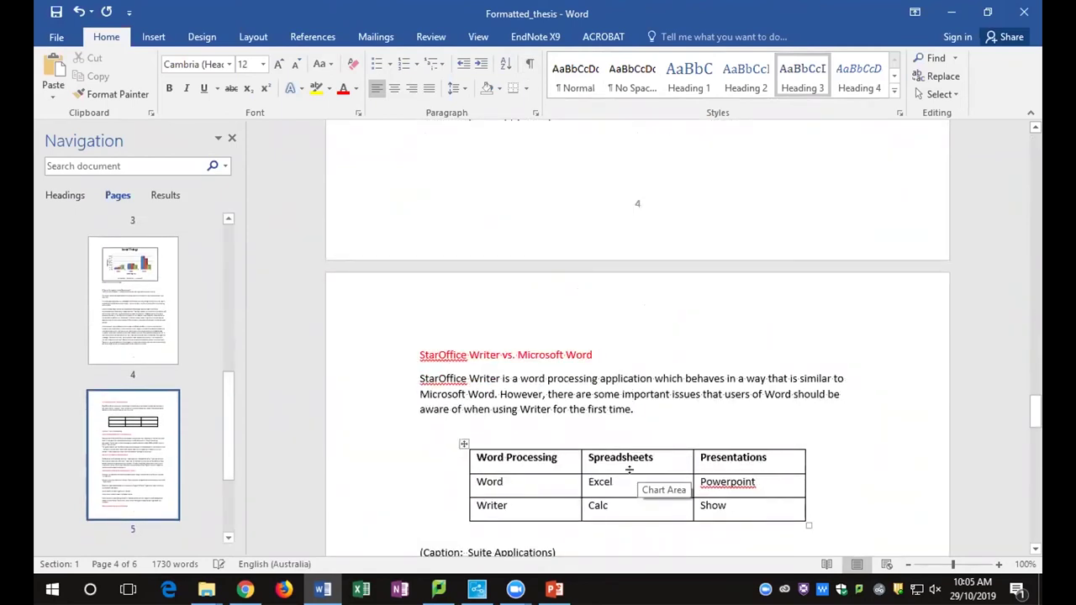
left_click(488, 353)
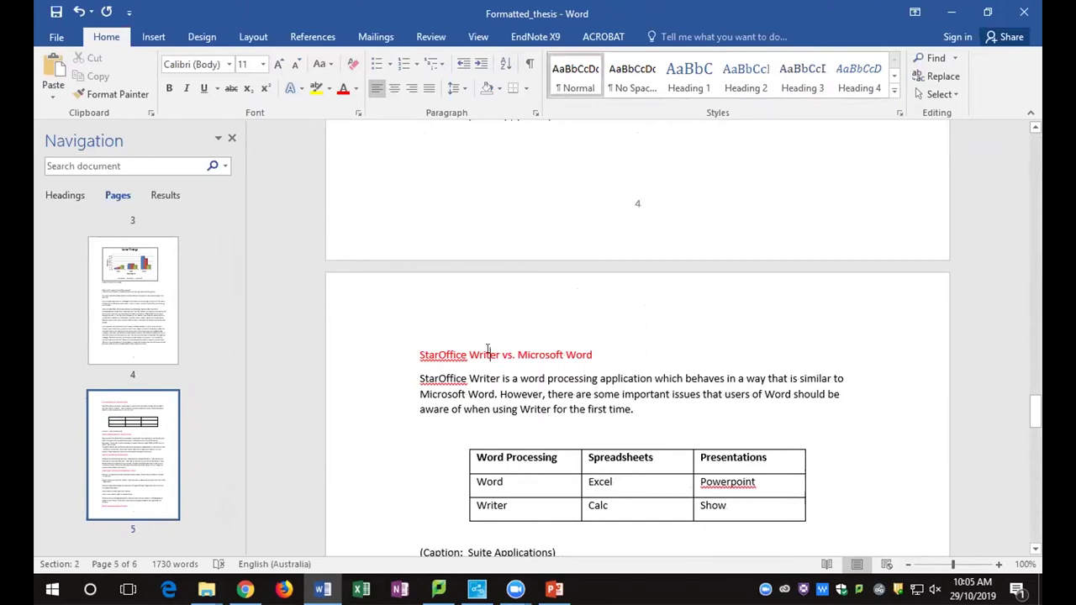
Apply Heading 2 to the four red headings on page 5, from "Writer saves documents in its own format" to "Writer is incompatible with Endnote"
scroll(504, 252, "down", 9)
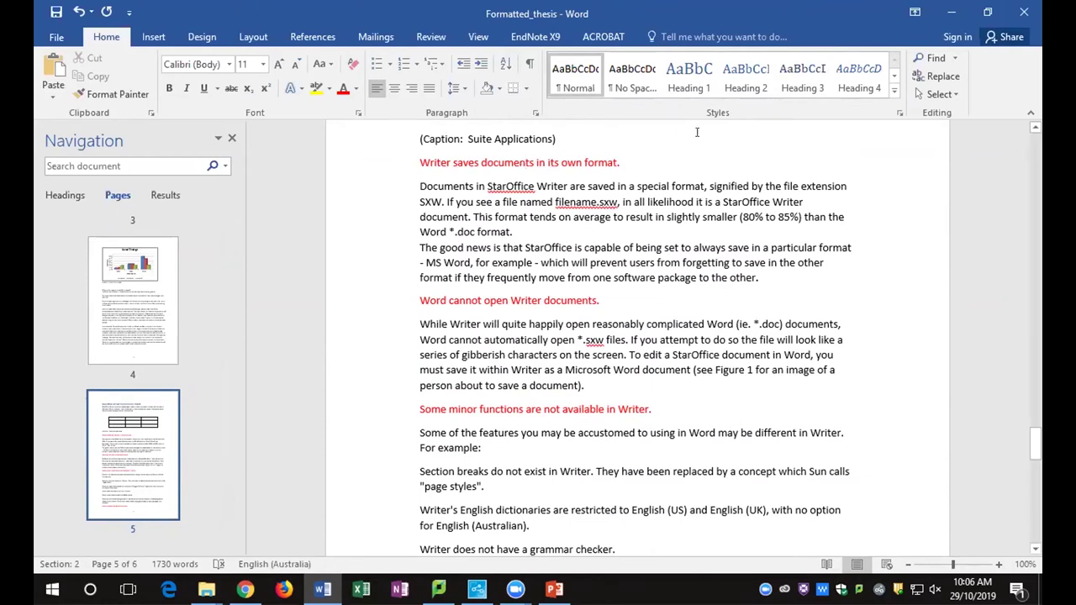
left_click(745, 74)
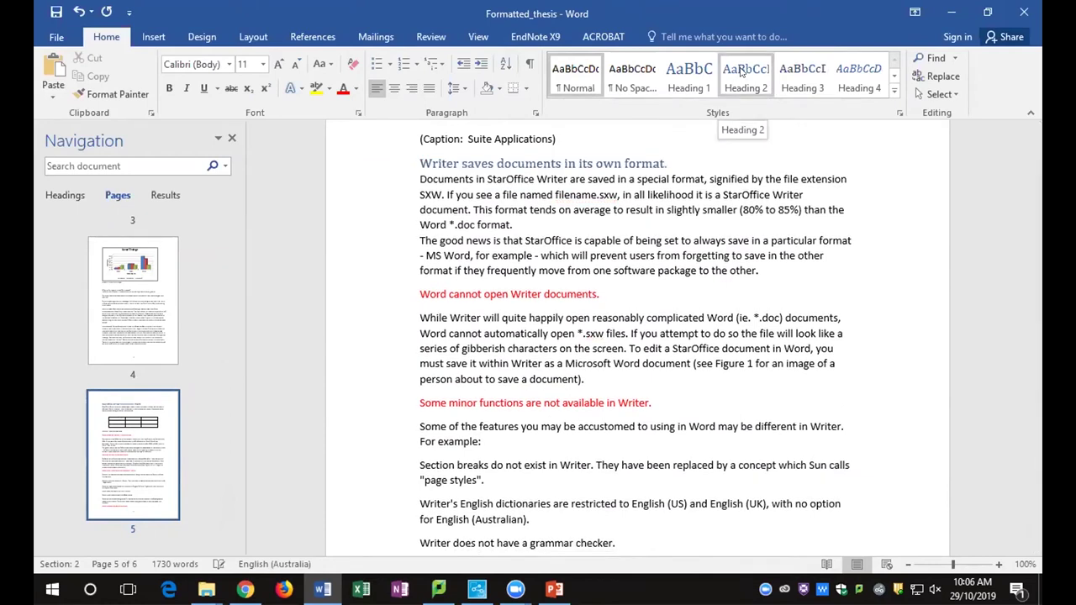
left_click(458, 291)
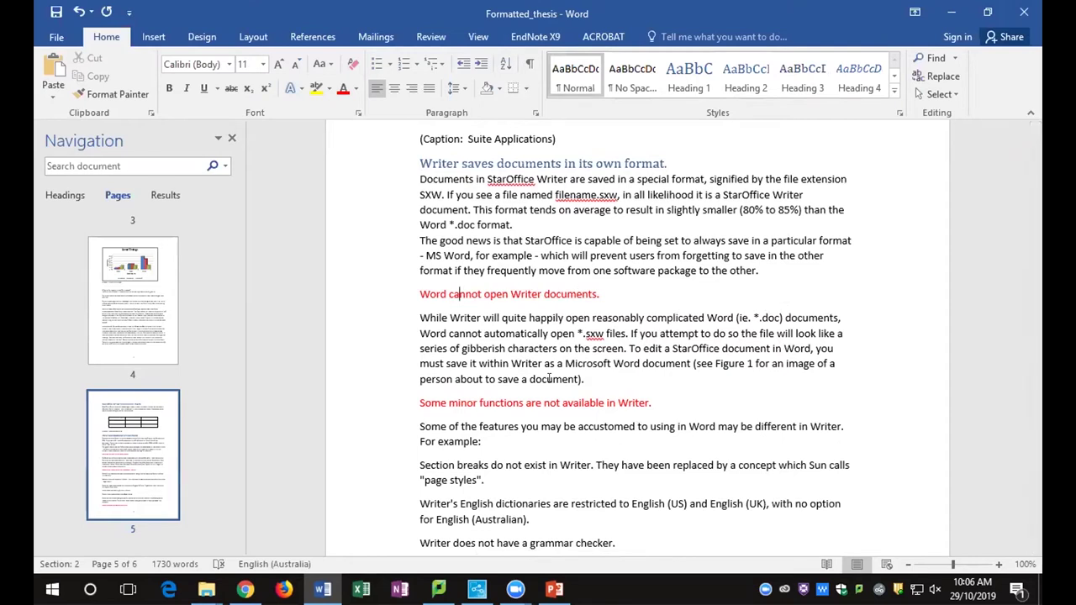
key("ctrl+y")
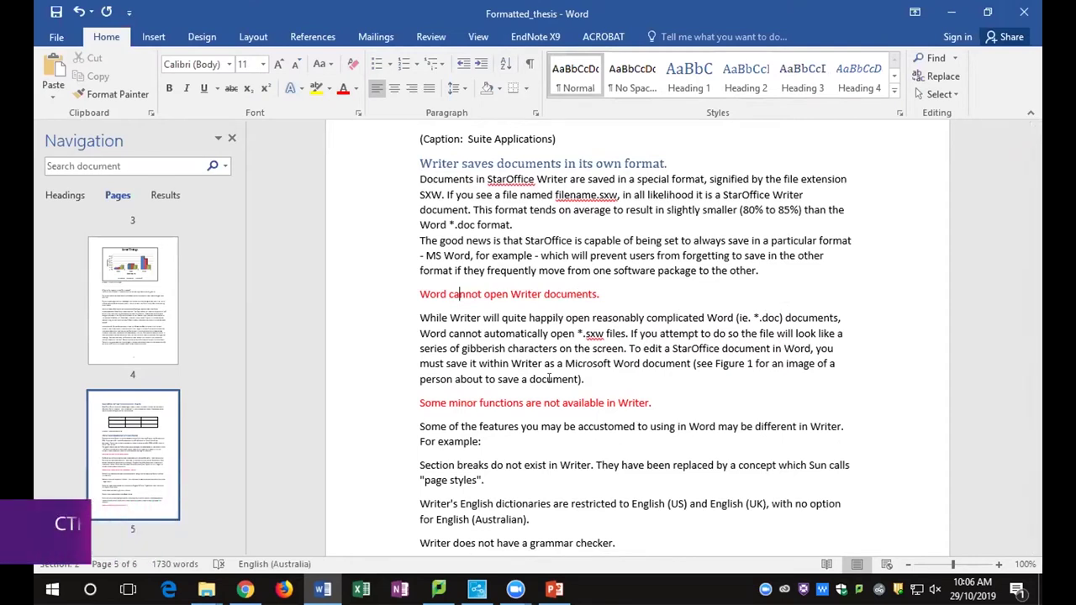
key("F4")
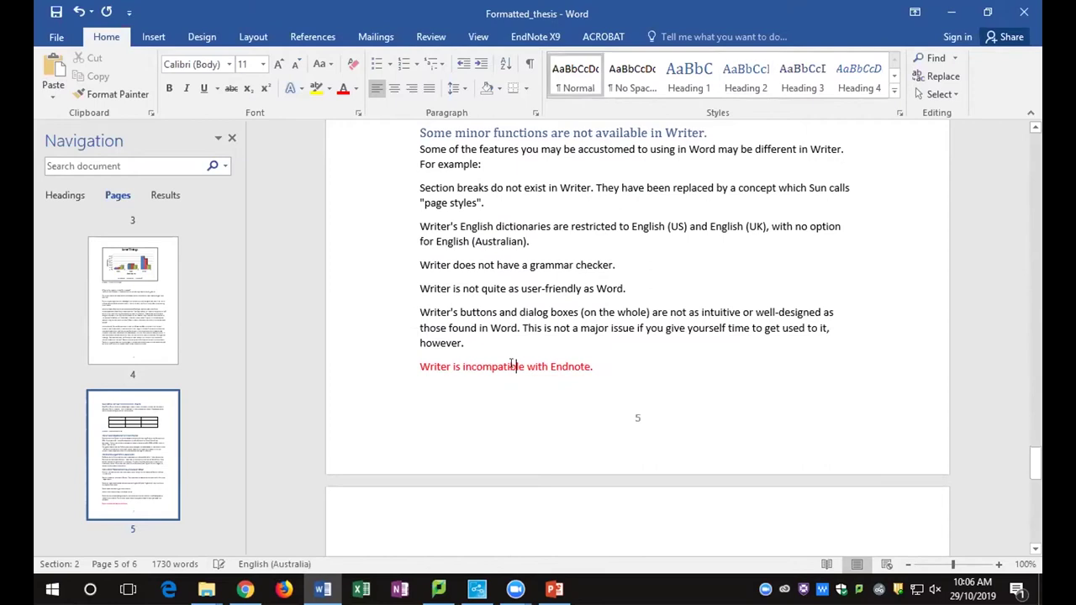
key("F4")
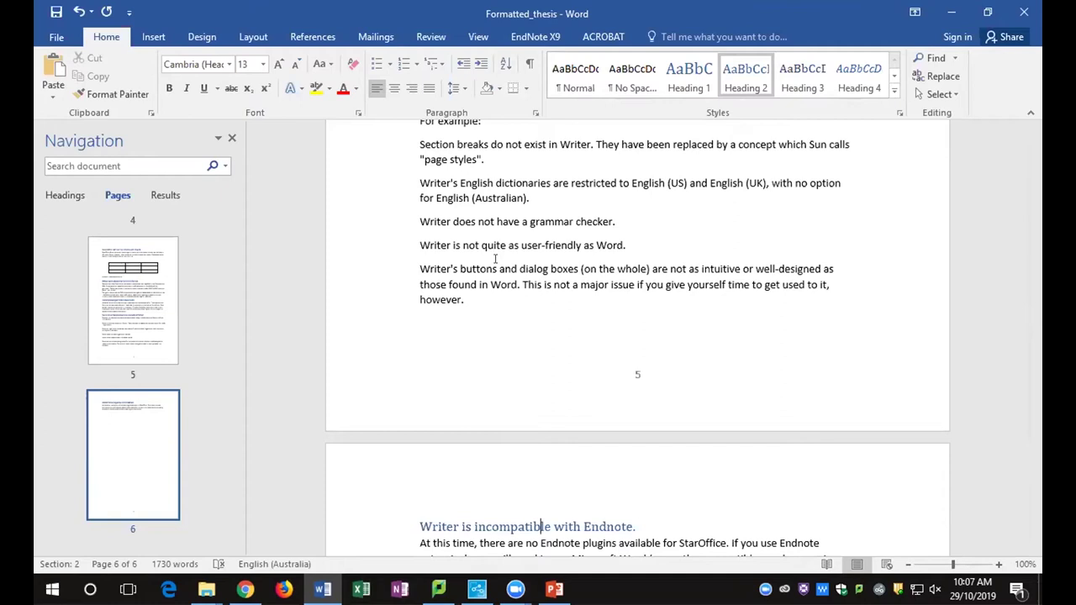
Modify the Normal style used by the body text to the Times New Roman font at size 12
scroll(496, 259, "up", 4)
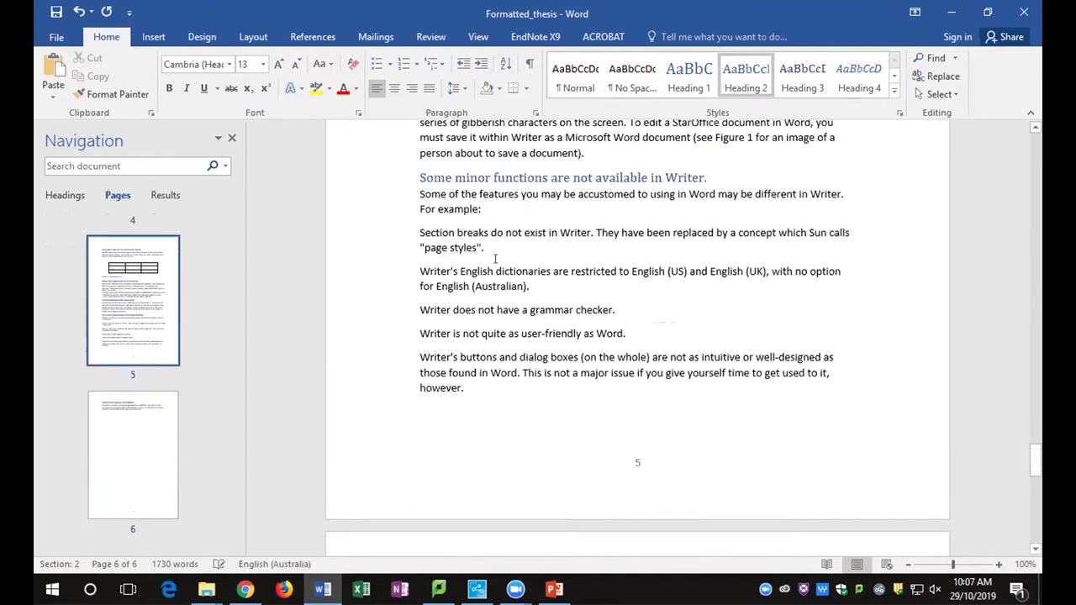
scroll(545, 322, "up", 5)
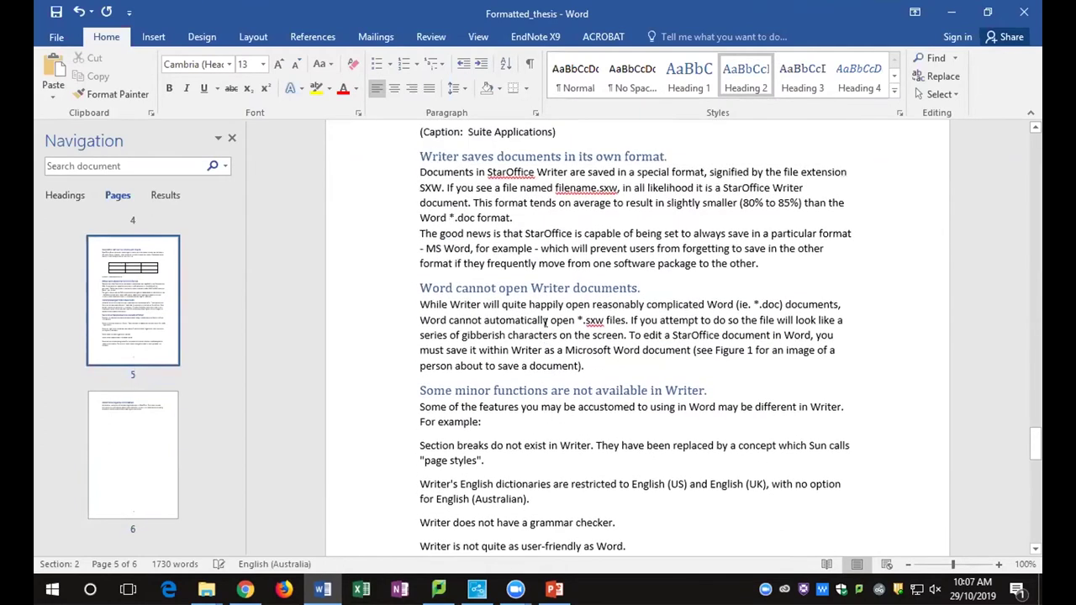
scroll(545, 324, "up", 1)
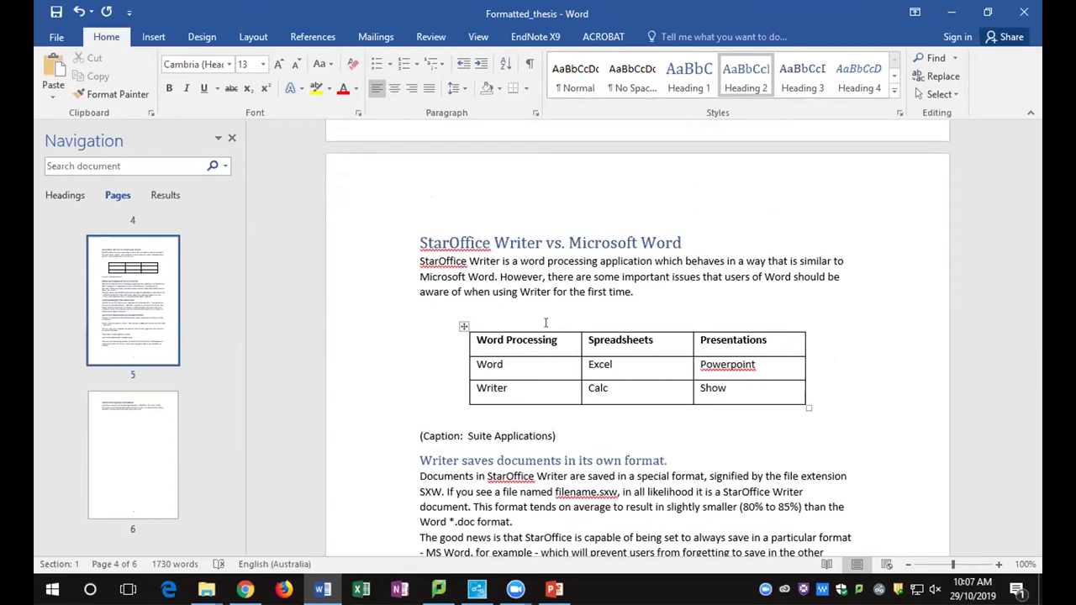
left_click(538, 272)
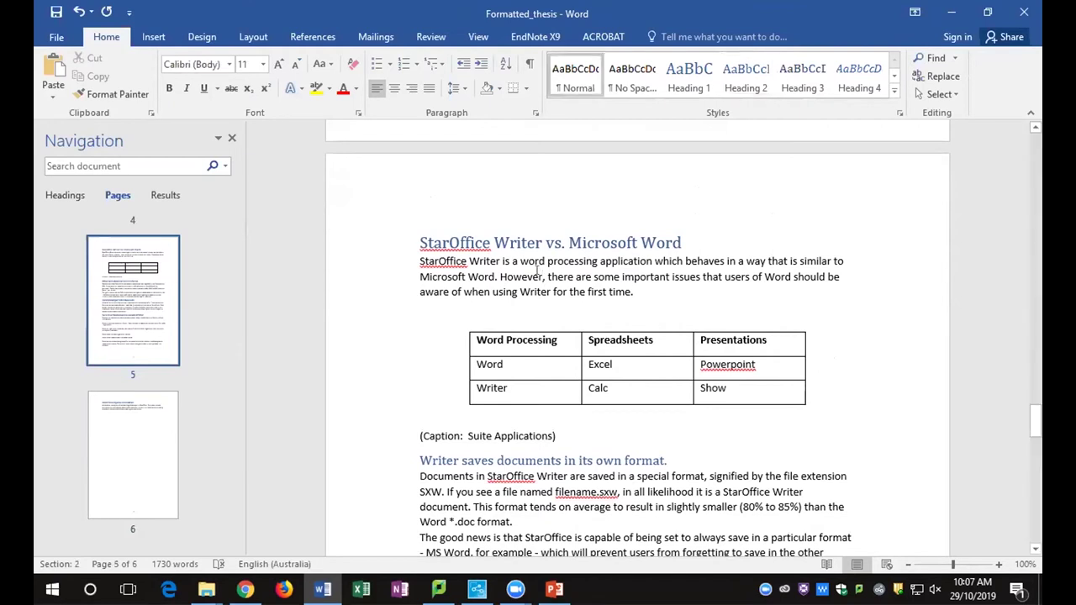
scroll(541, 271, "up", 5)
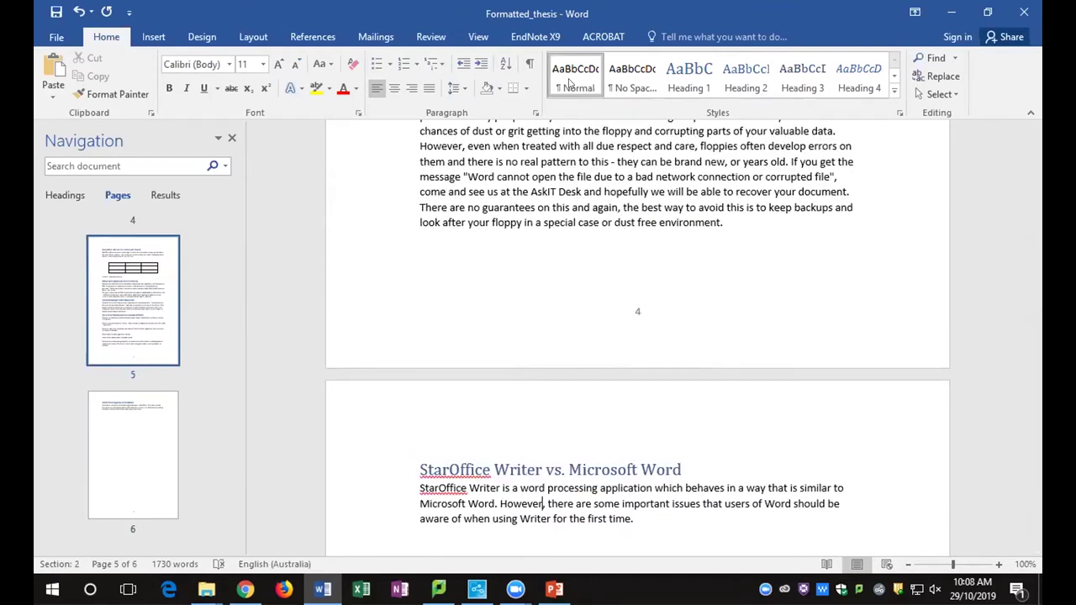
right_click(570, 83)
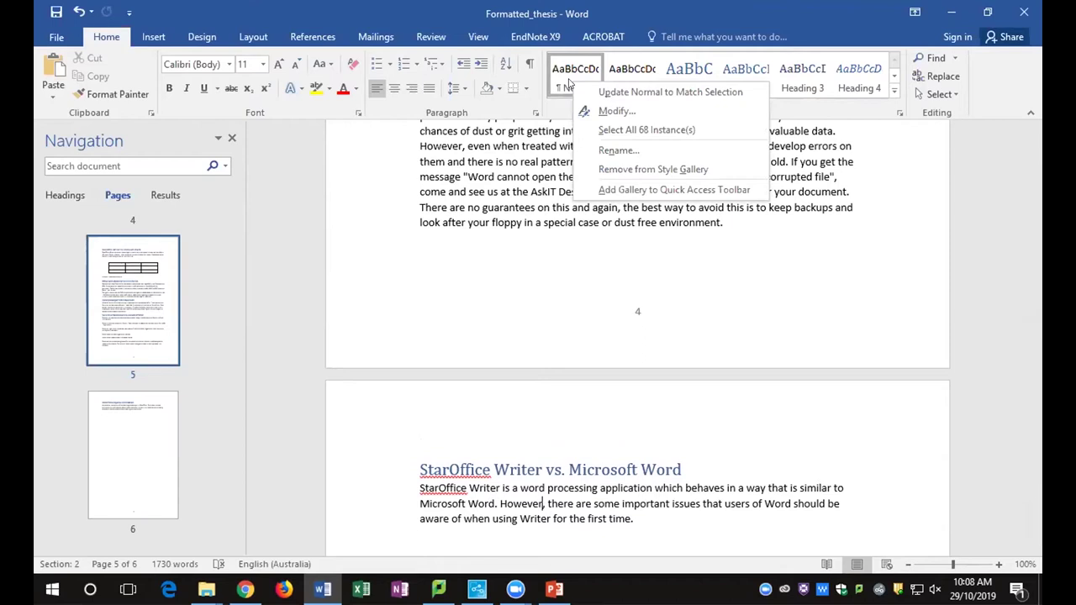
key("m")
left_click_drag(570, 71, 571, 35)
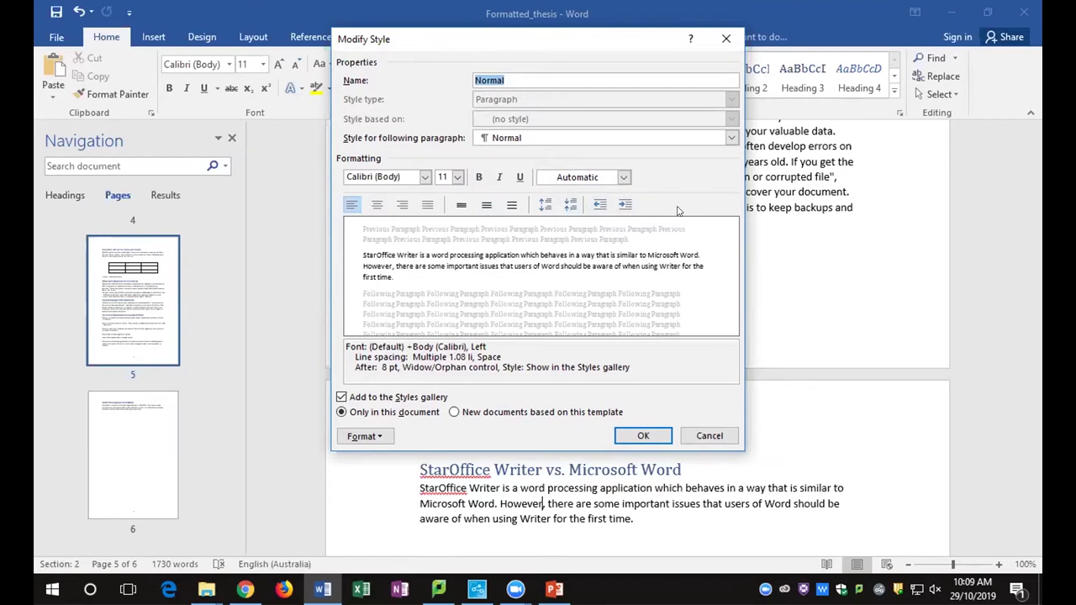
left_click(425, 176)
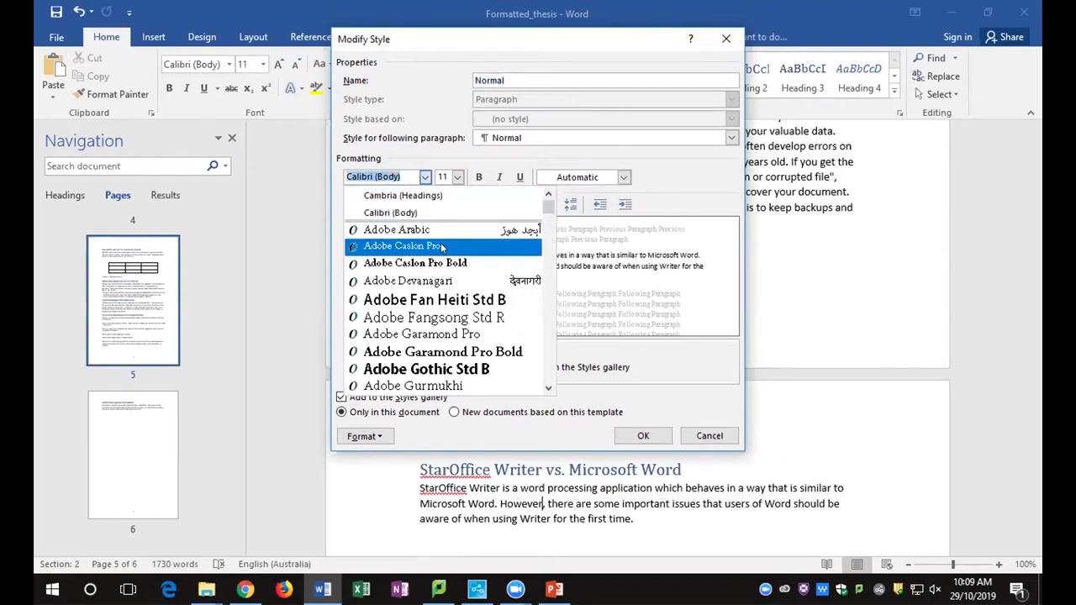
type("Tahoma")
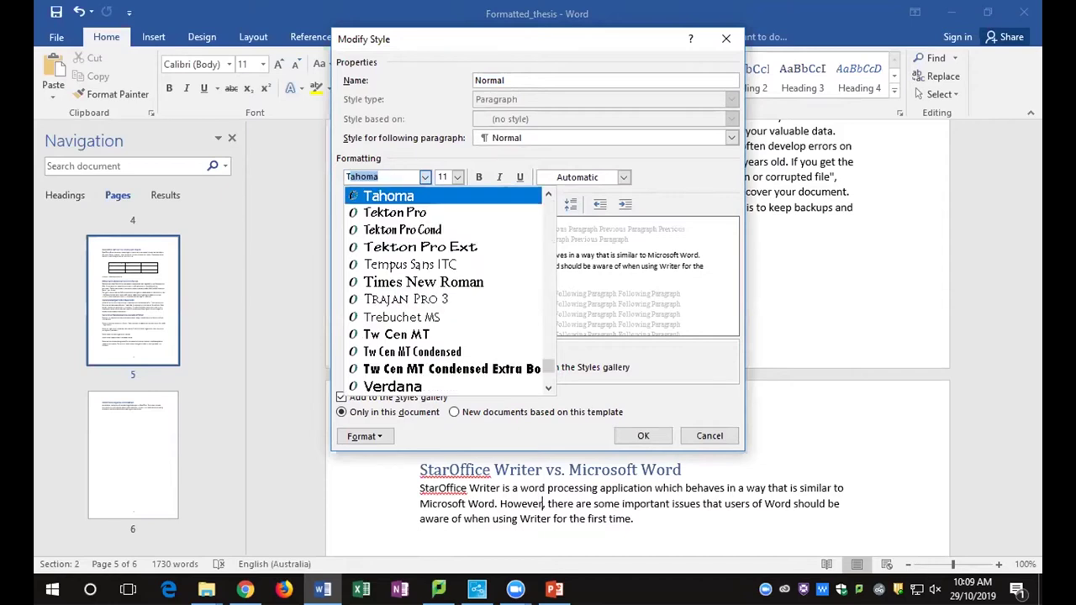
left_click(463, 282)
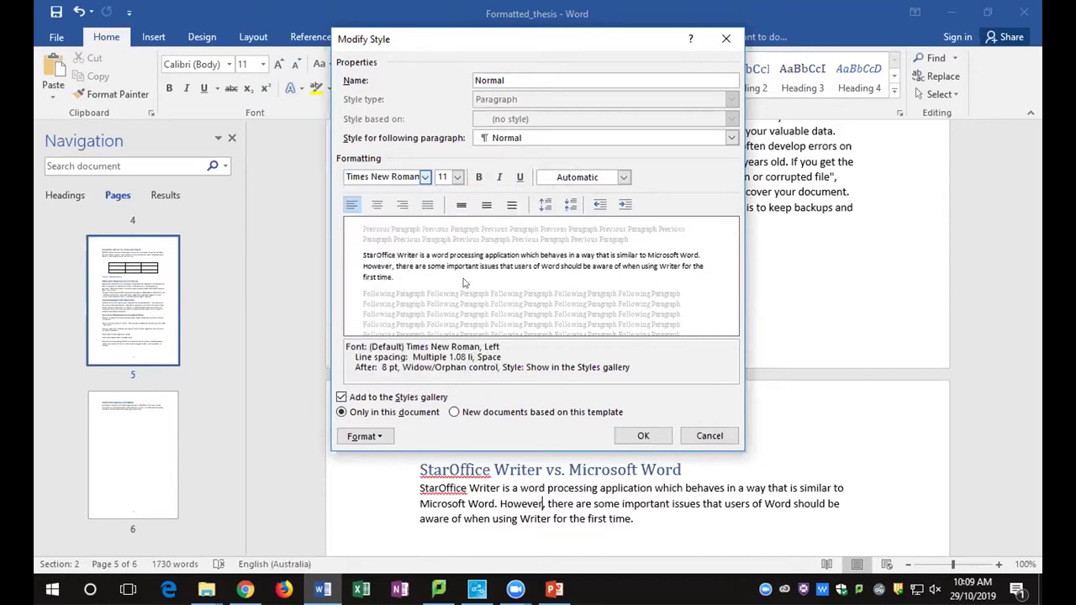
left_click(457, 176)
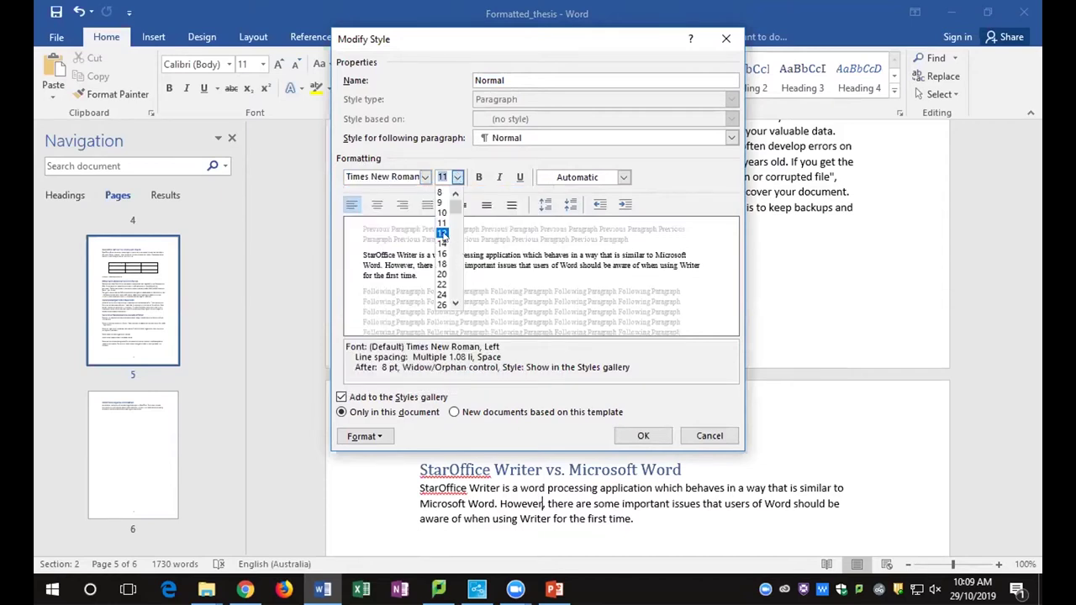
left_click(443, 234)
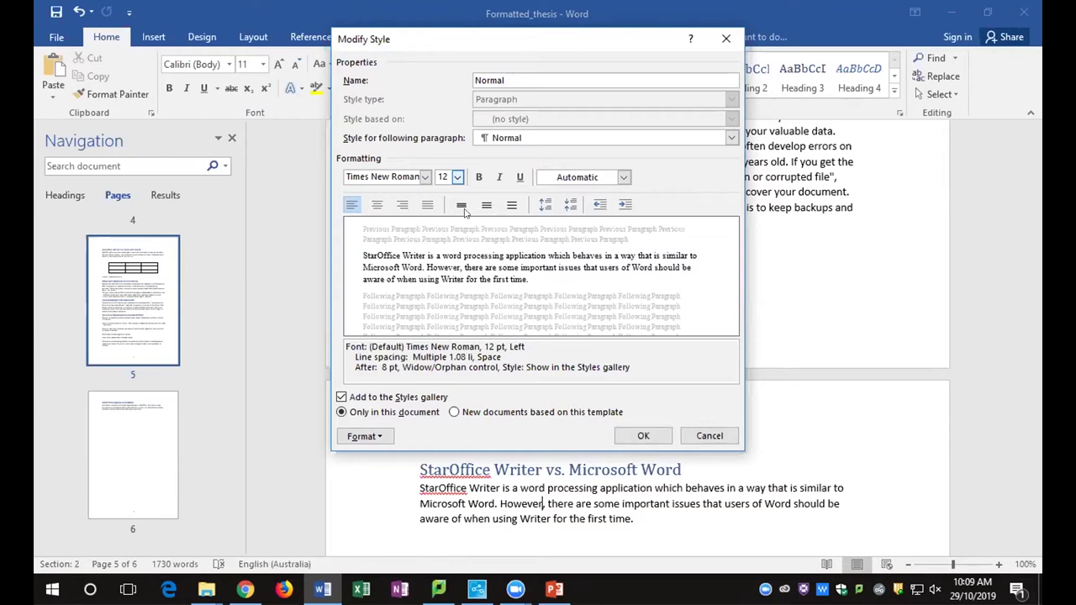
Set the Normal style's line spacing to 1.5 lines, apply the style changes and check the body text
left_click(361, 436)
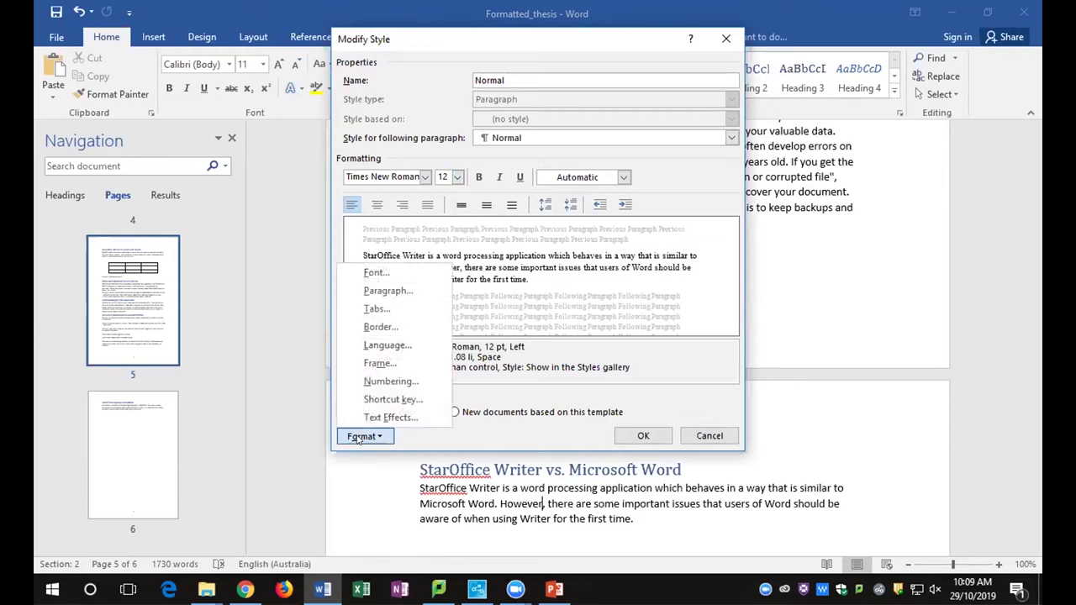
left_click(417, 293)
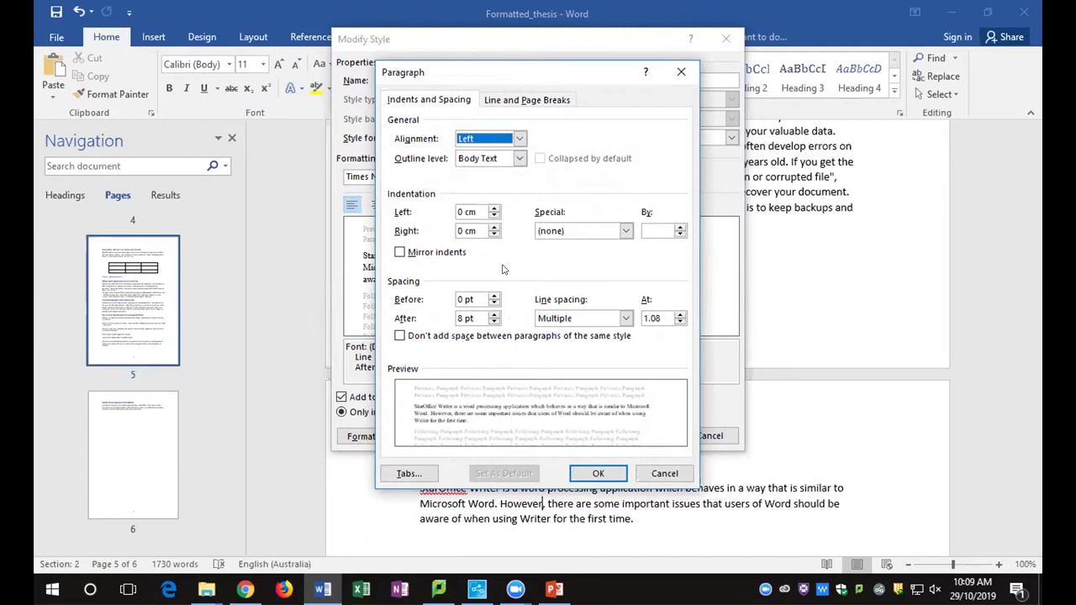
left_click(624, 318)
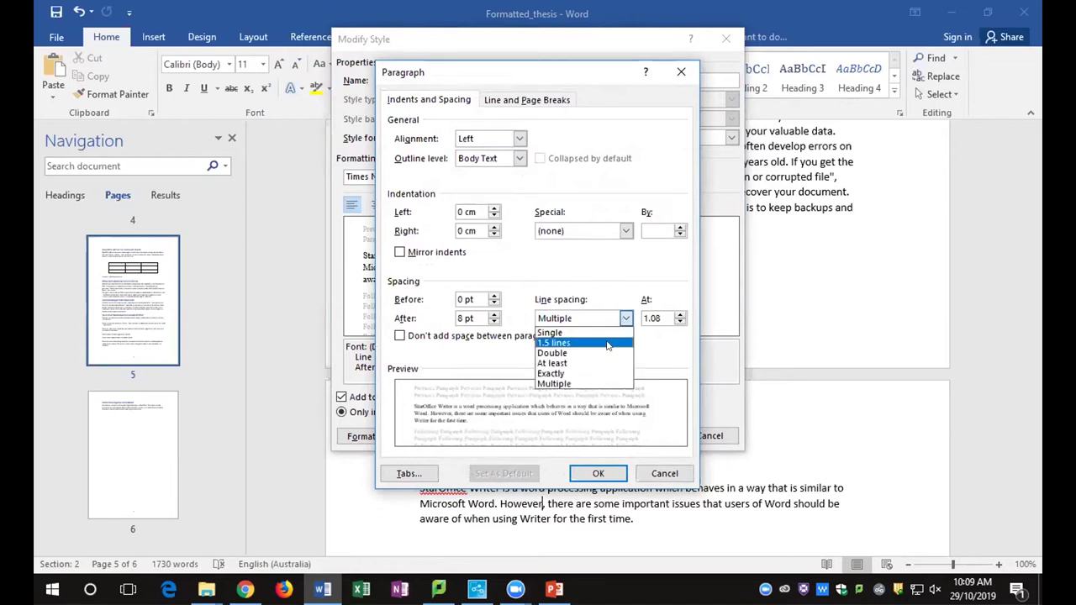
left_click(608, 343)
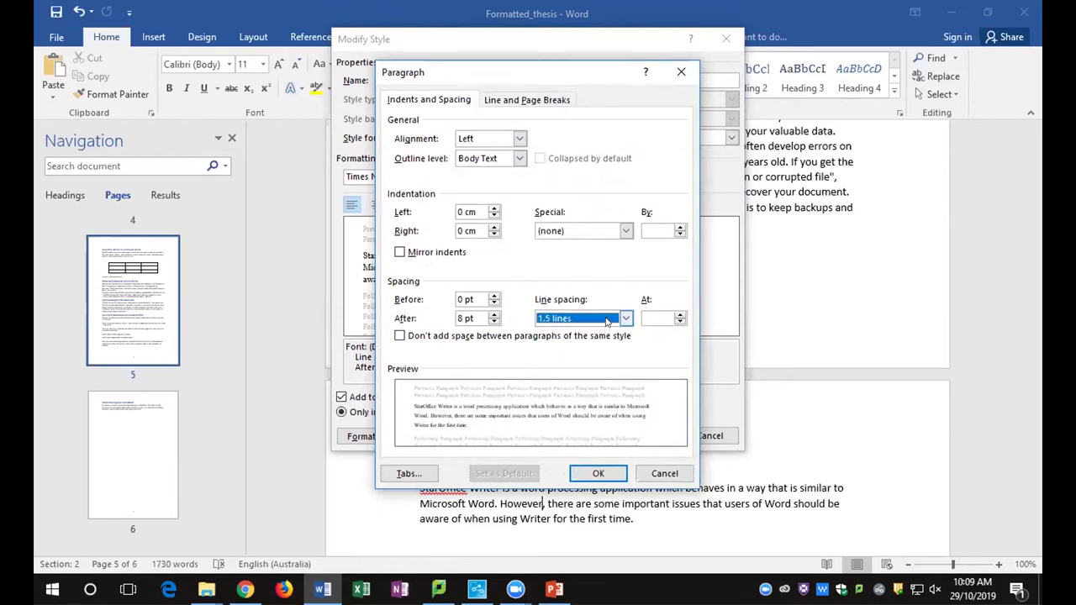
left_click(583, 475)
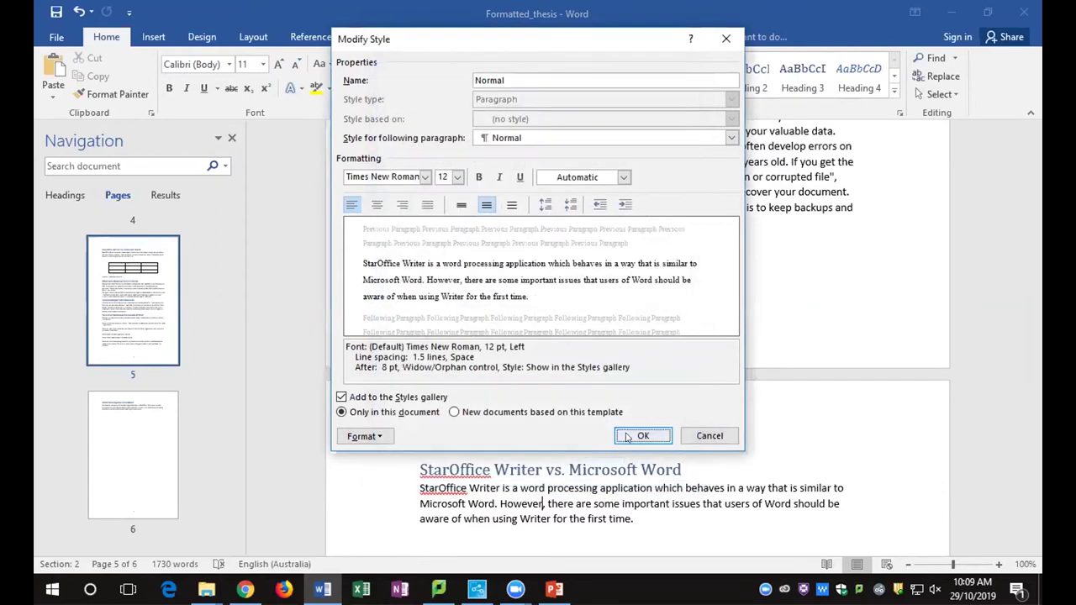
left_click(630, 435)
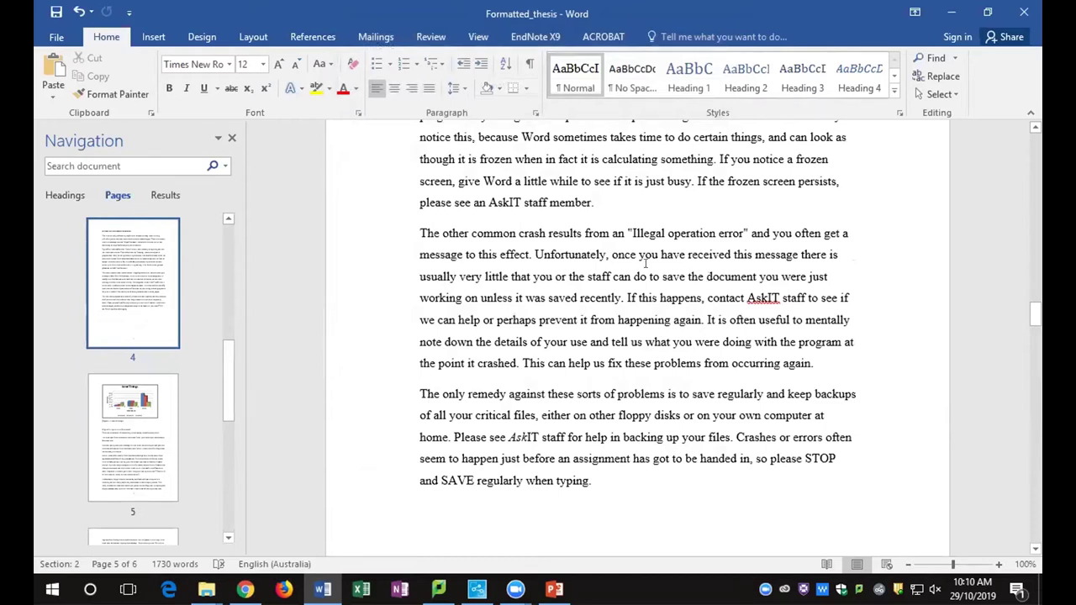
scroll(337, 326, "up", 6)
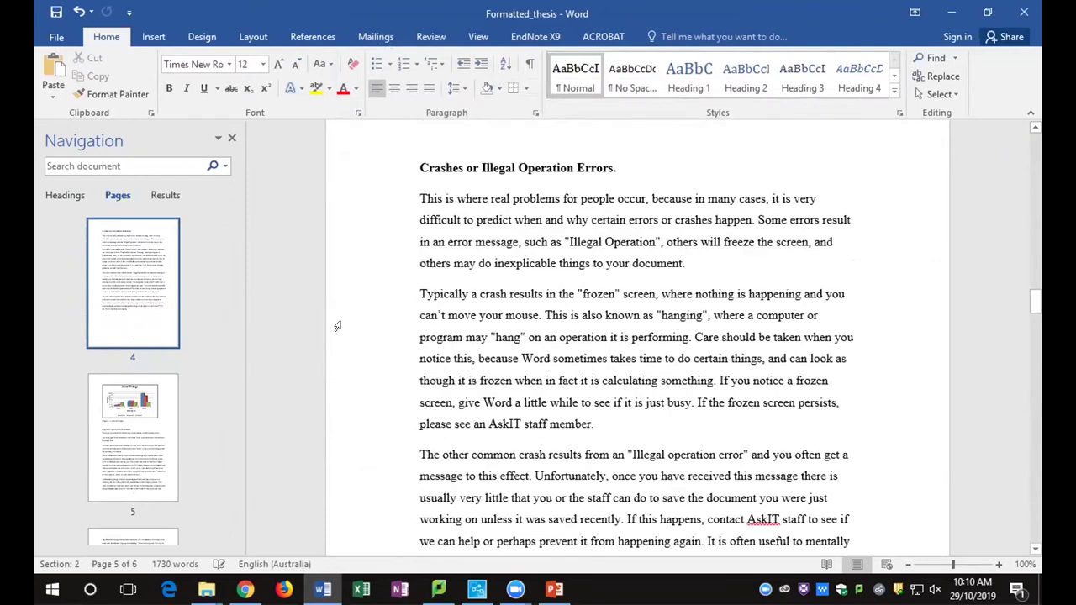
scroll(337, 325, "up", 20)
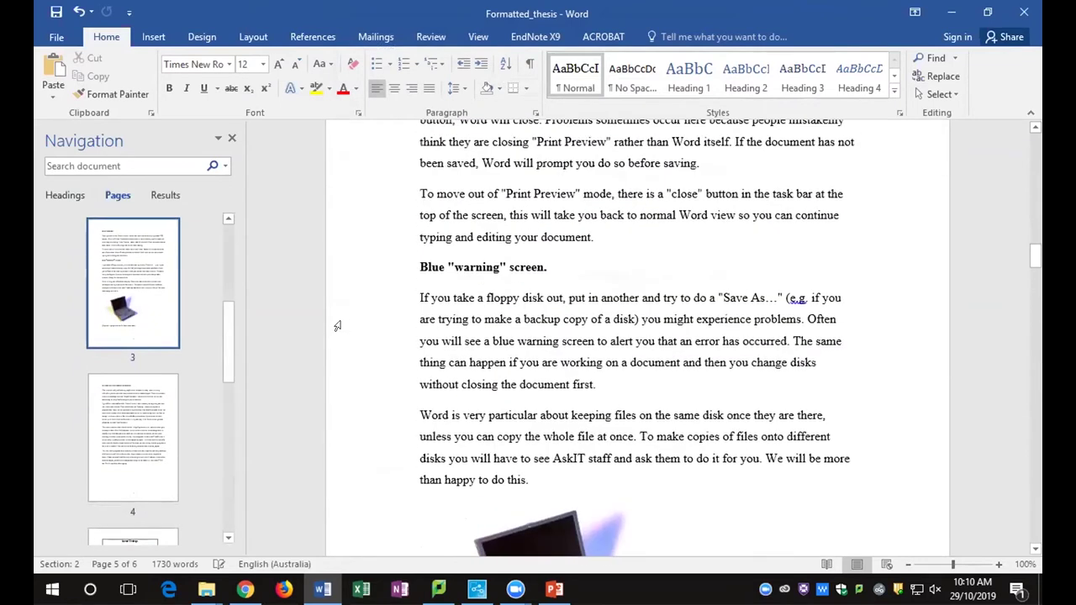
Modify the Heading 1 style of the "Microsoft Word" title to use the Times New Roman font
scroll(337, 326, "up", 20)
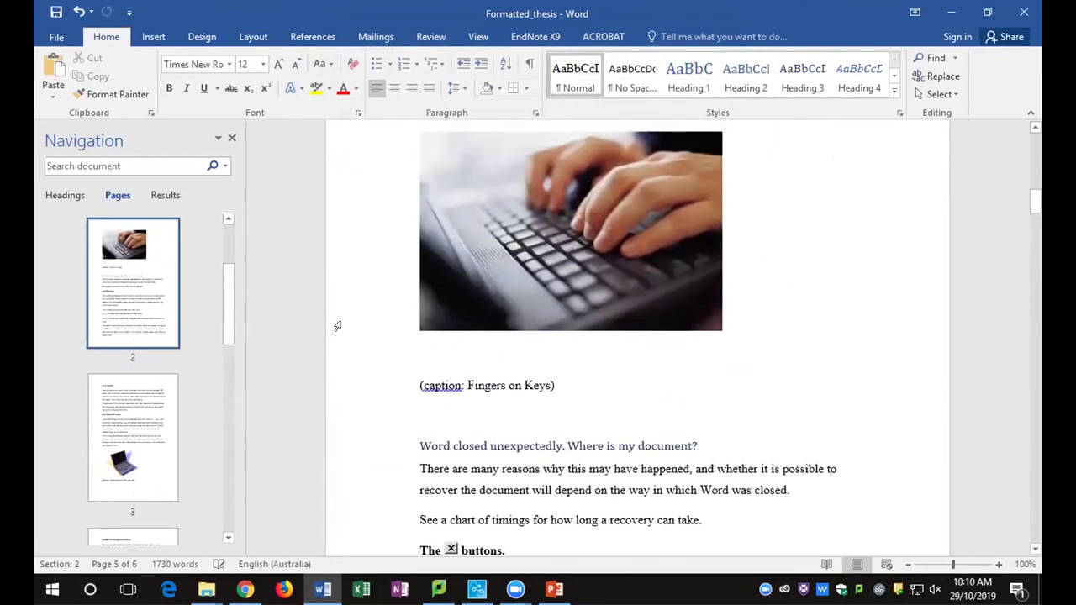
scroll(337, 325, "up", 7)
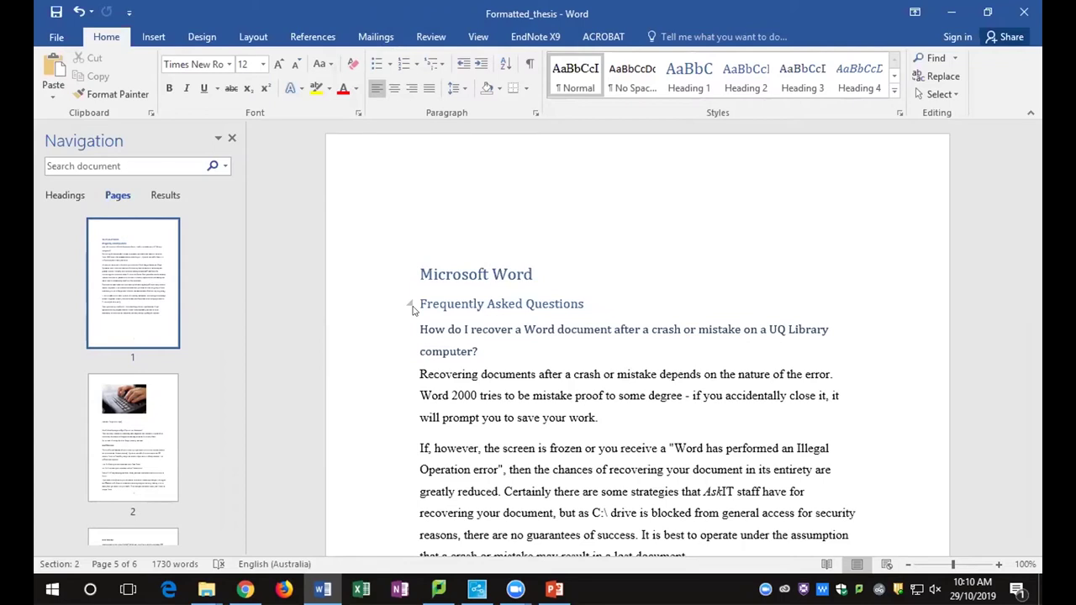
left_click(460, 265)
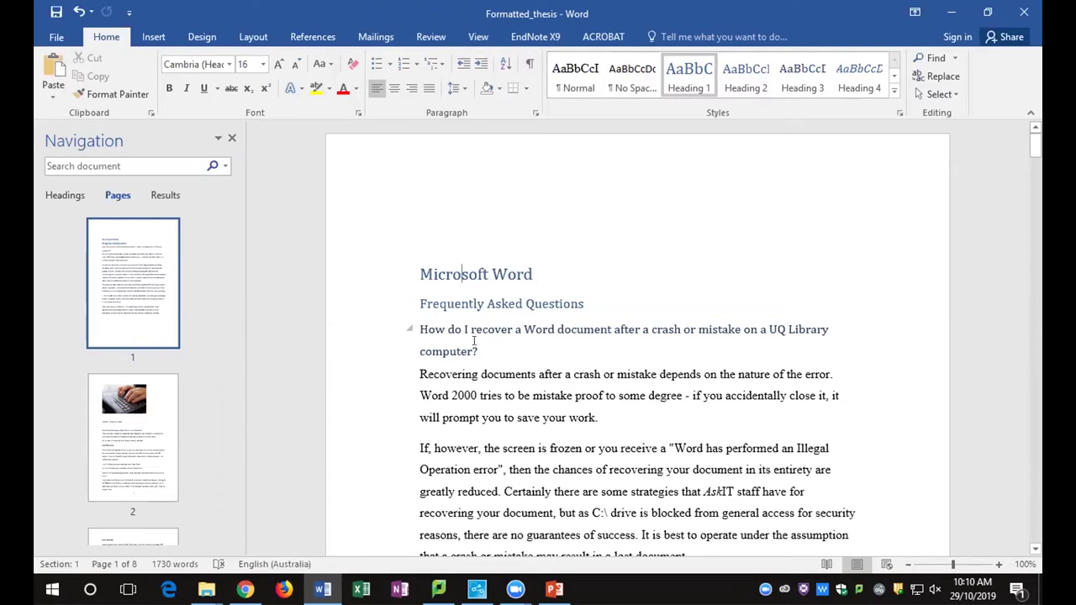
right_click(689, 77)
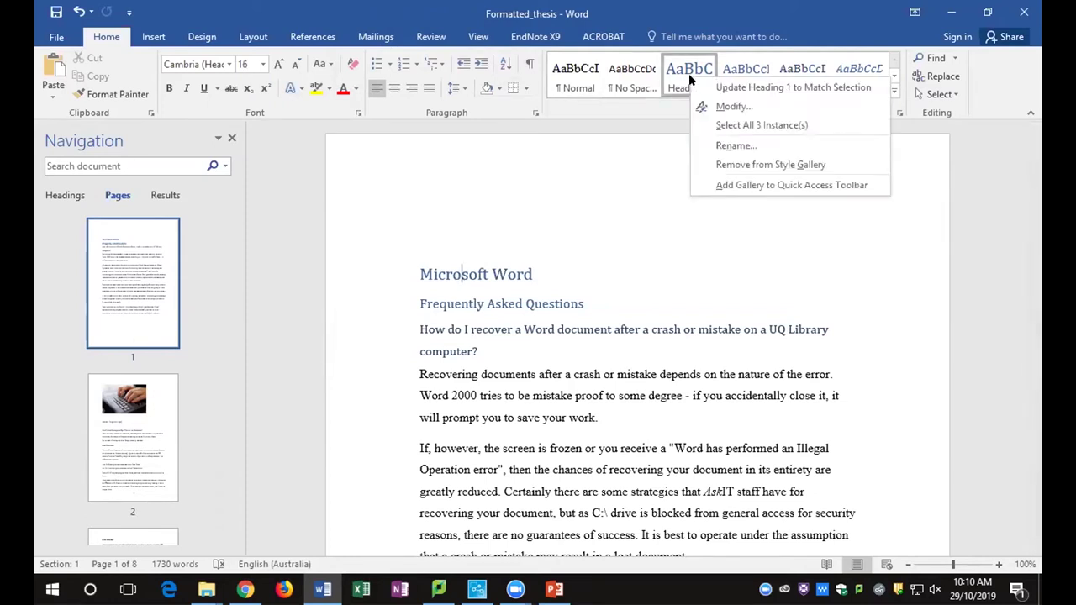
left_click(731, 107)
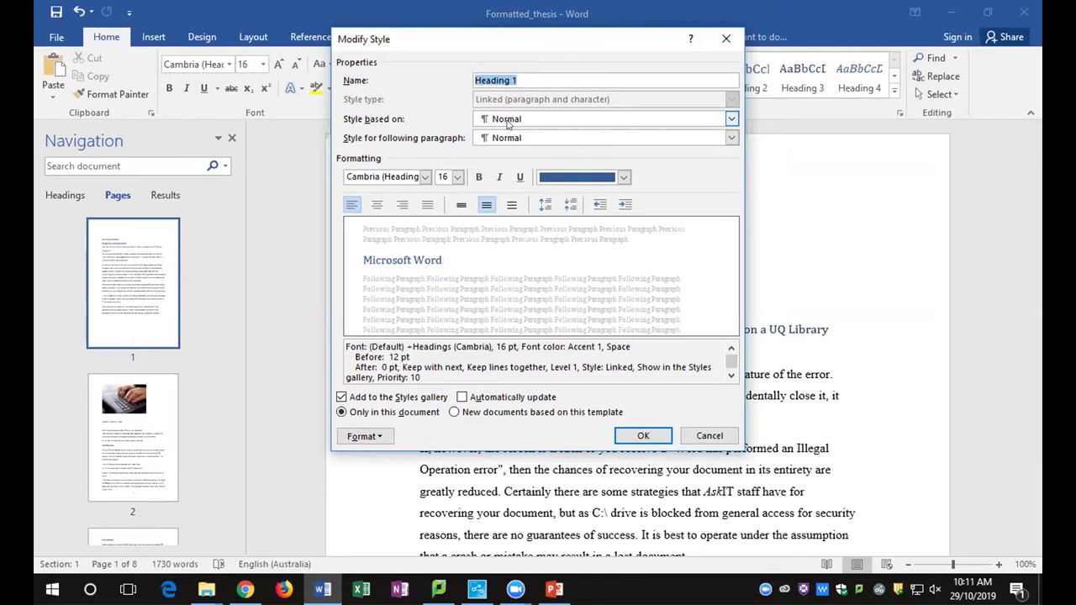
left_click(425, 177)
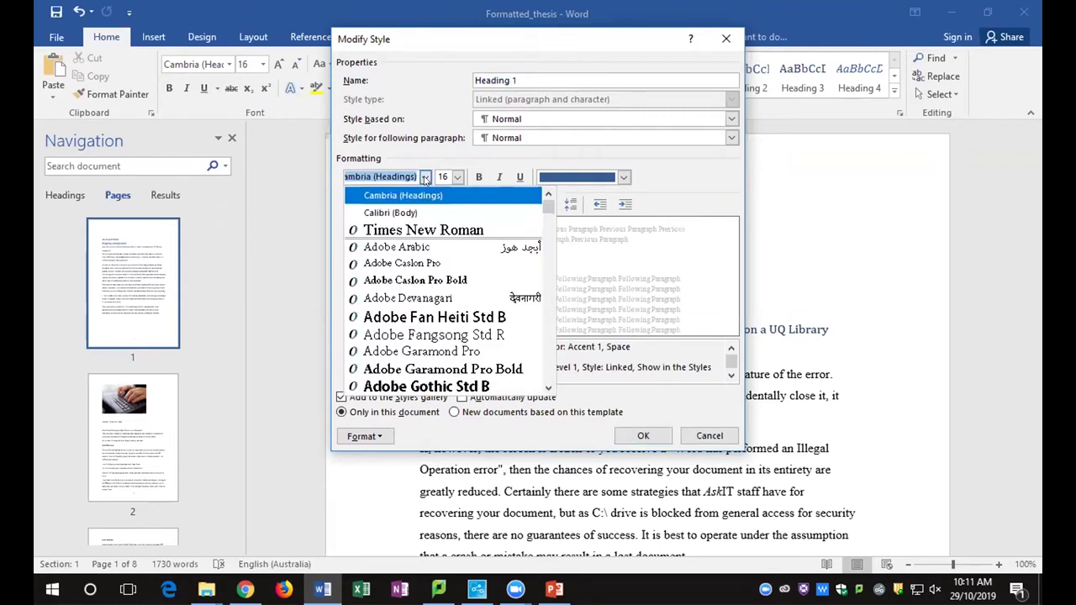
left_click(420, 230)
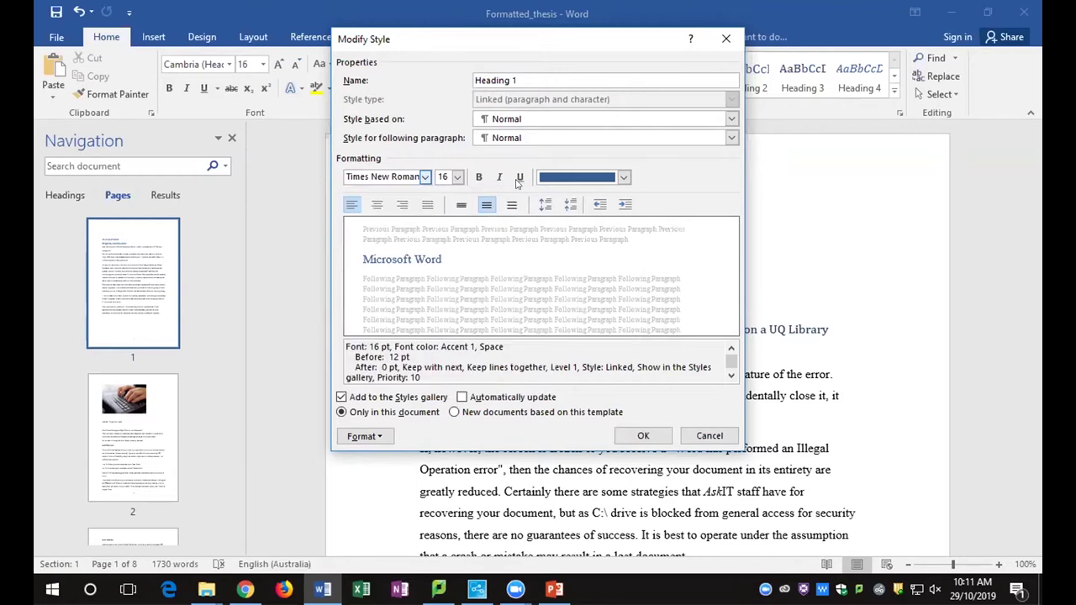
Set the Heading 1 style's font colour to Automatic, apply the changes and check the StarOffice Writer heading on page 7
left_click(571, 178)
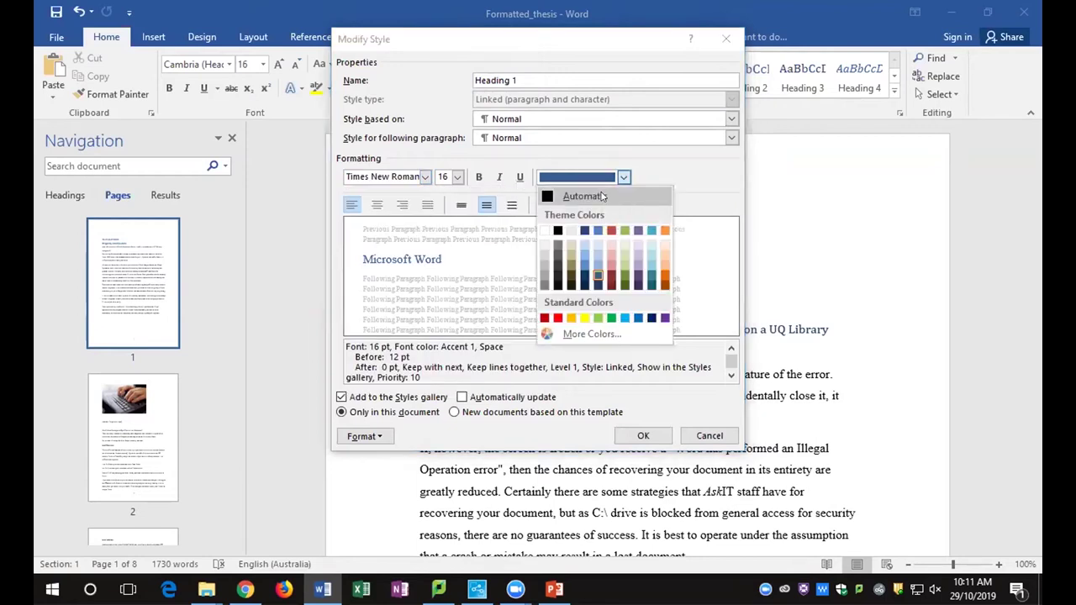
left_click(602, 196)
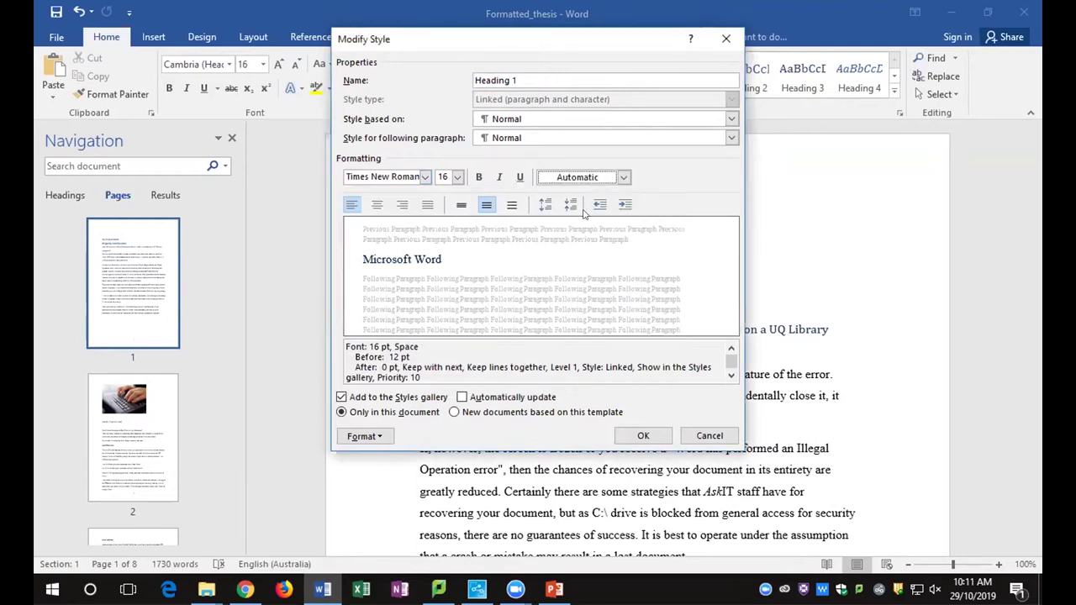
left_click(636, 436)
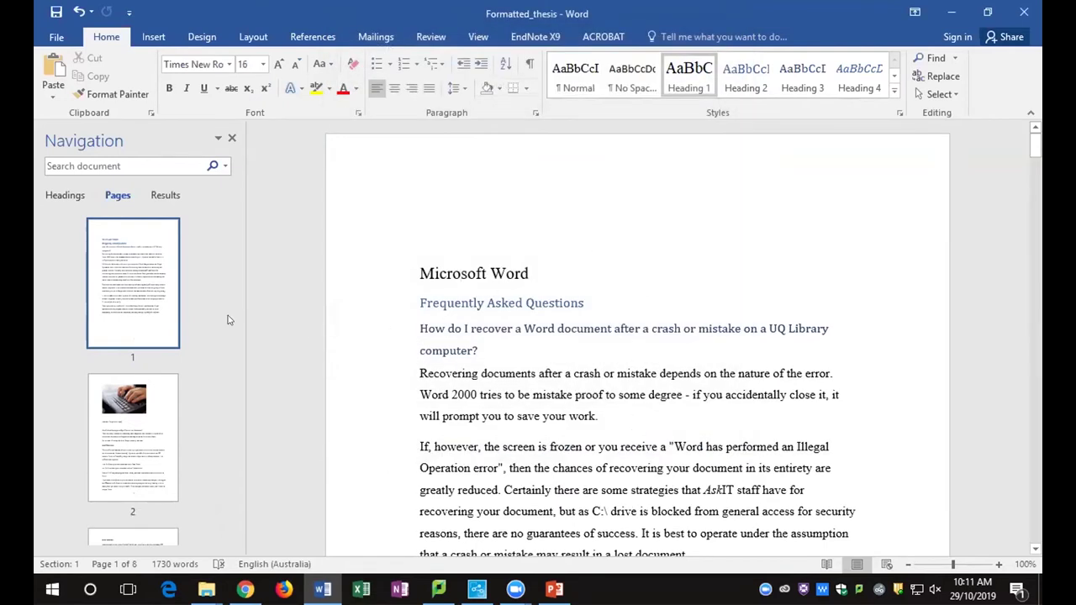
scroll(168, 311, "down", 10)
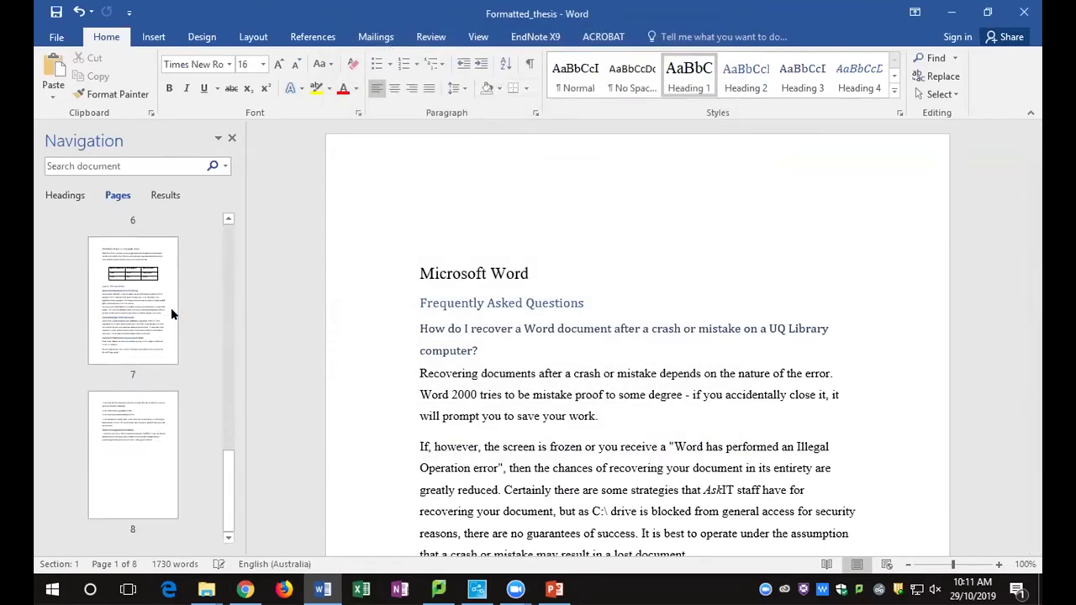
left_click(120, 452)
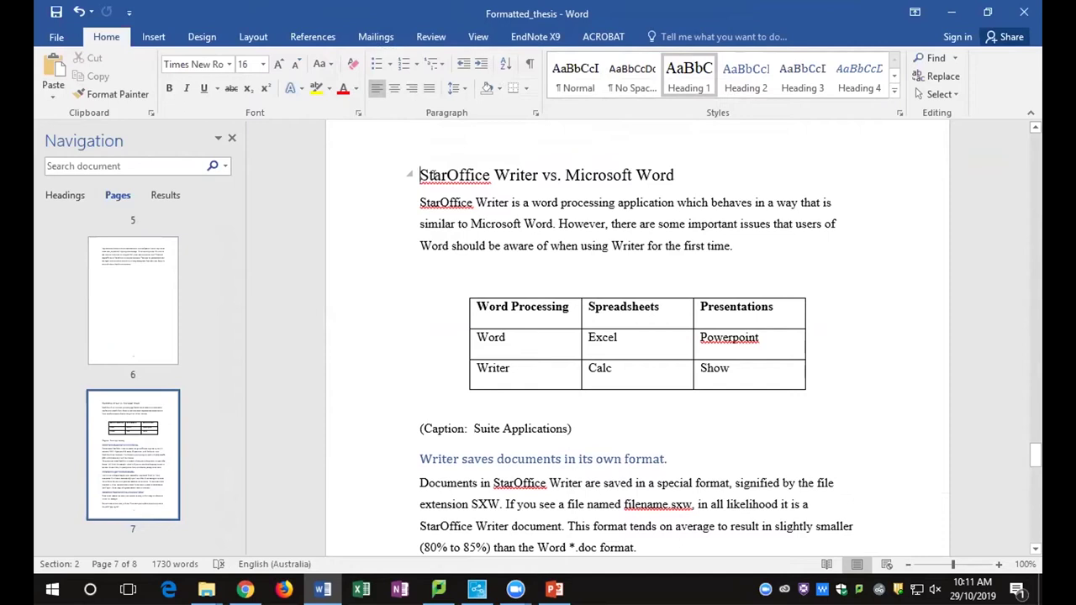
scroll(438, 182, "up", 10)
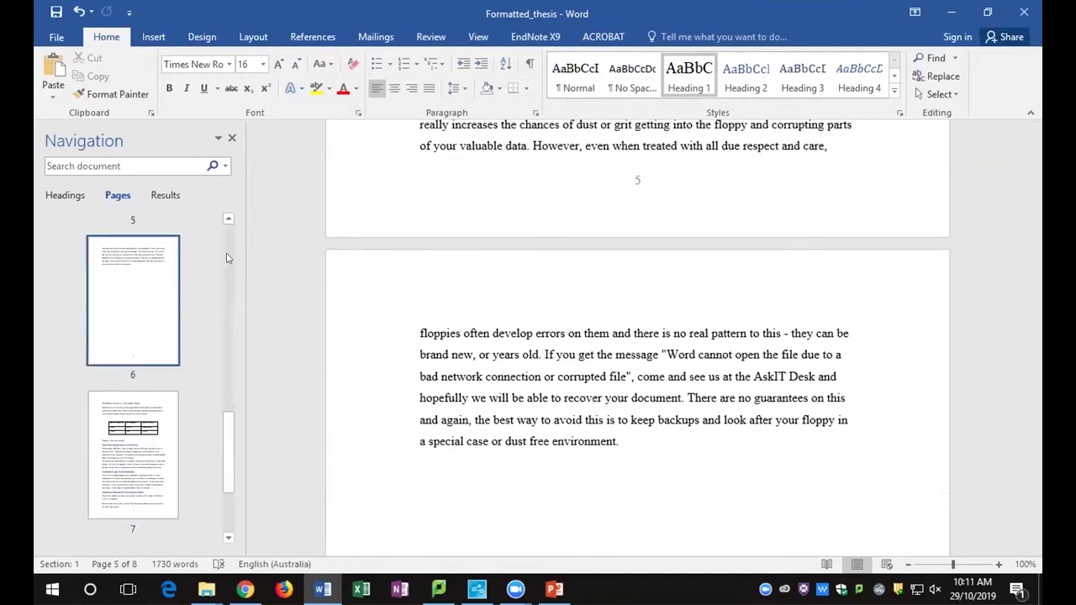
scroll(236, 402, "up", 10)
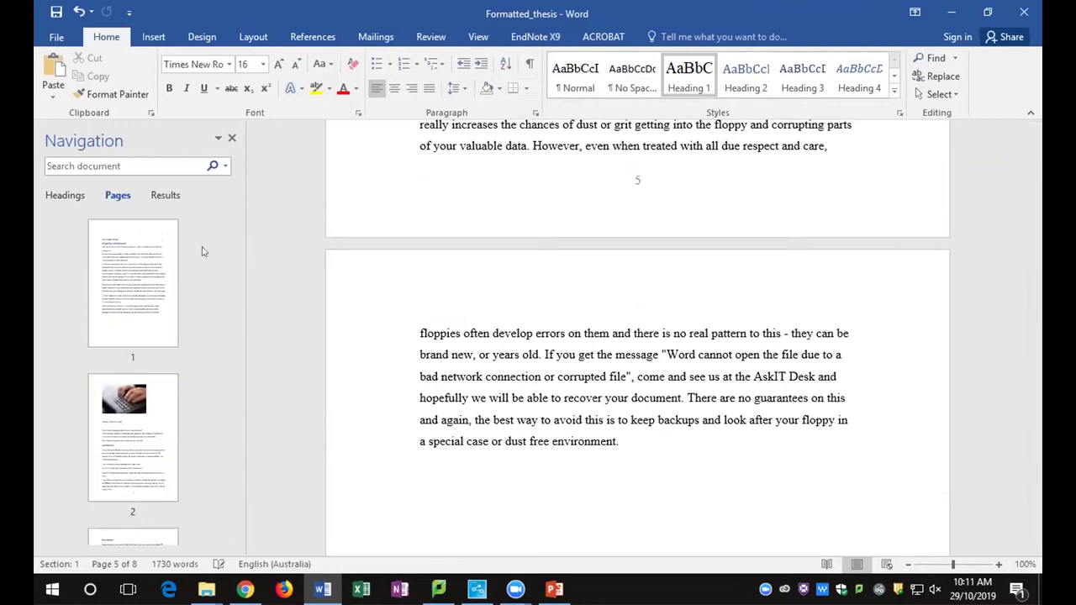
Modify the Heading 2 style to Times New Roman, size 14, with the Automatic font colour
left_click(129, 263)
right_click(730, 80)
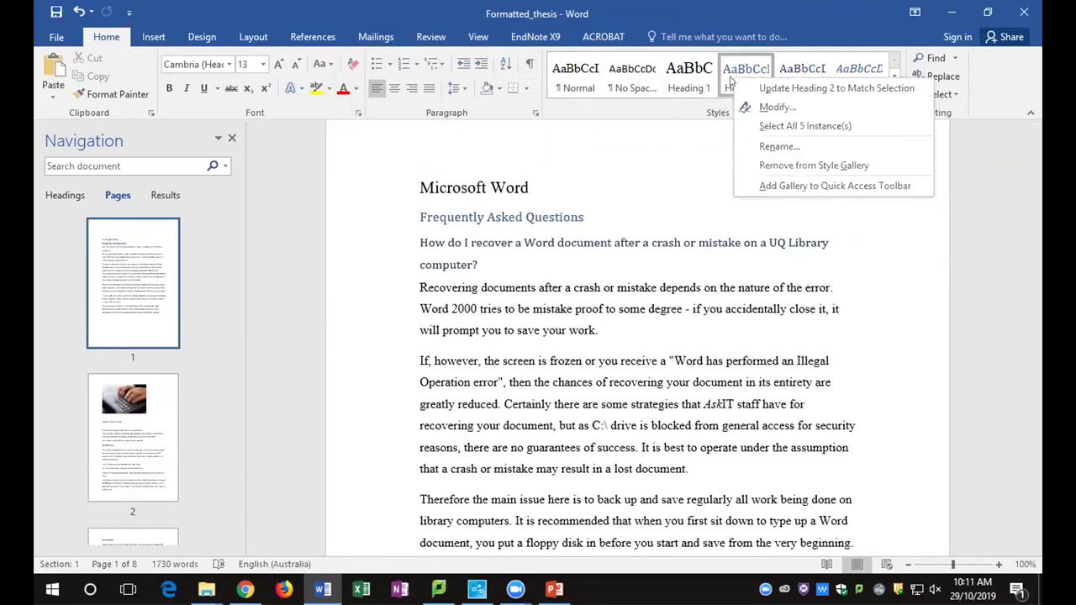
left_click(784, 108)
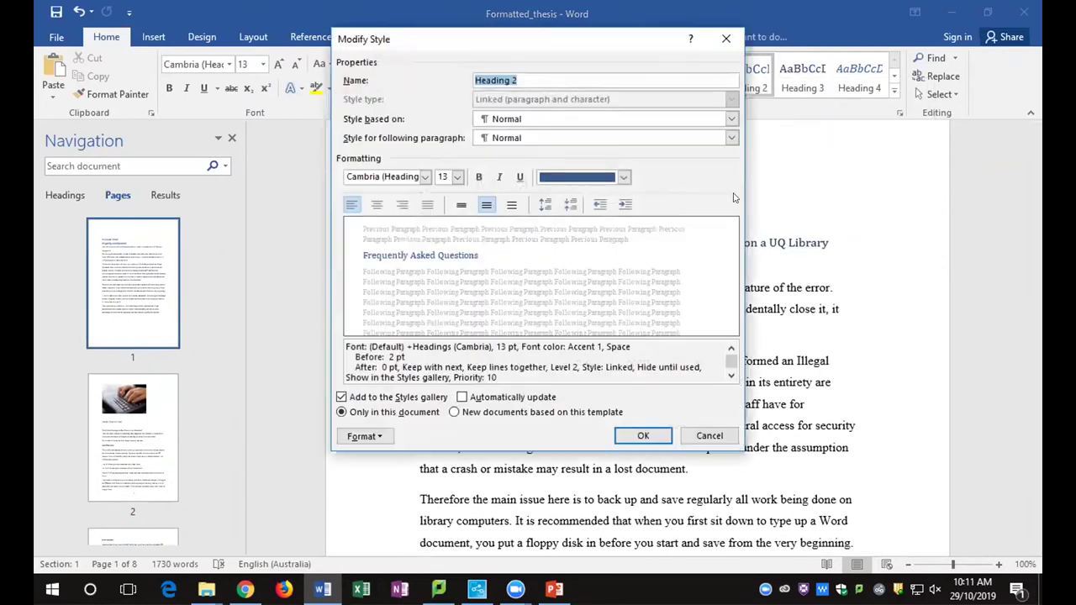
left_click(457, 178)
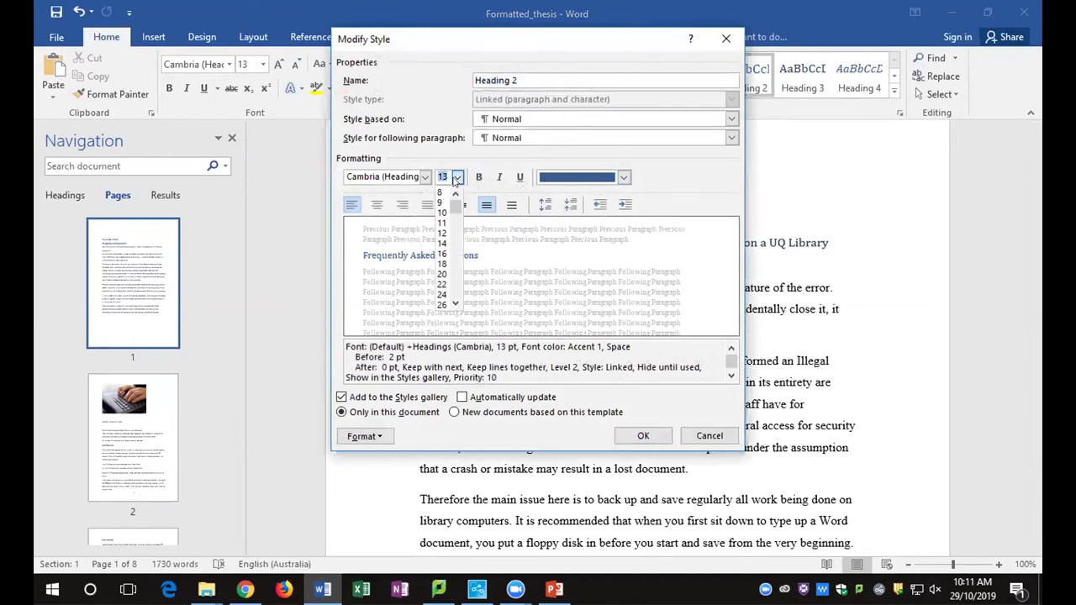
left_click(442, 243)
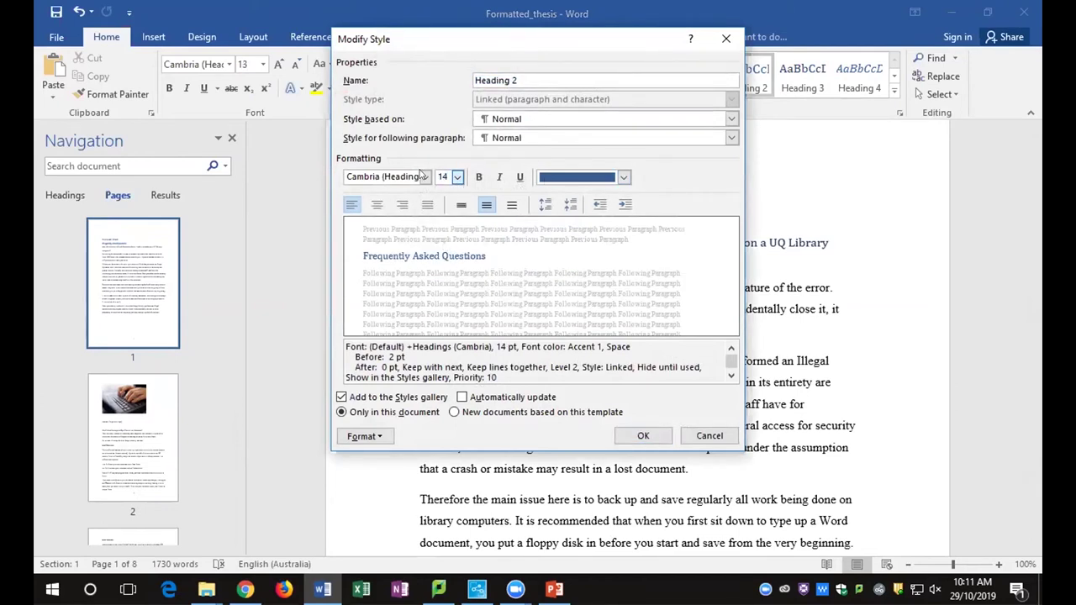
left_click(426, 176)
left_click(412, 230)
left_click(624, 177)
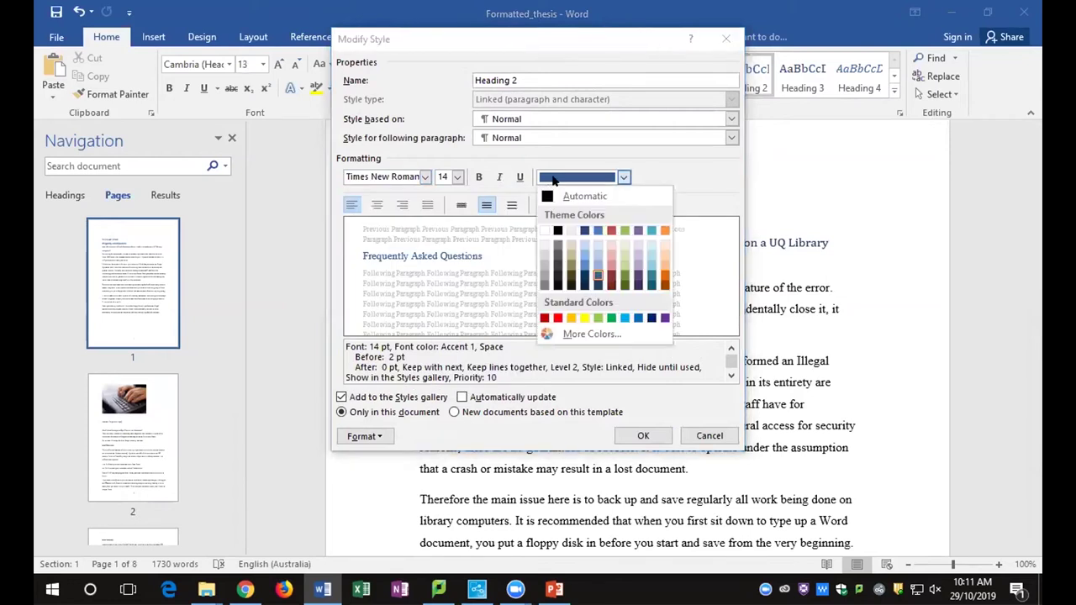
left_click(559, 195)
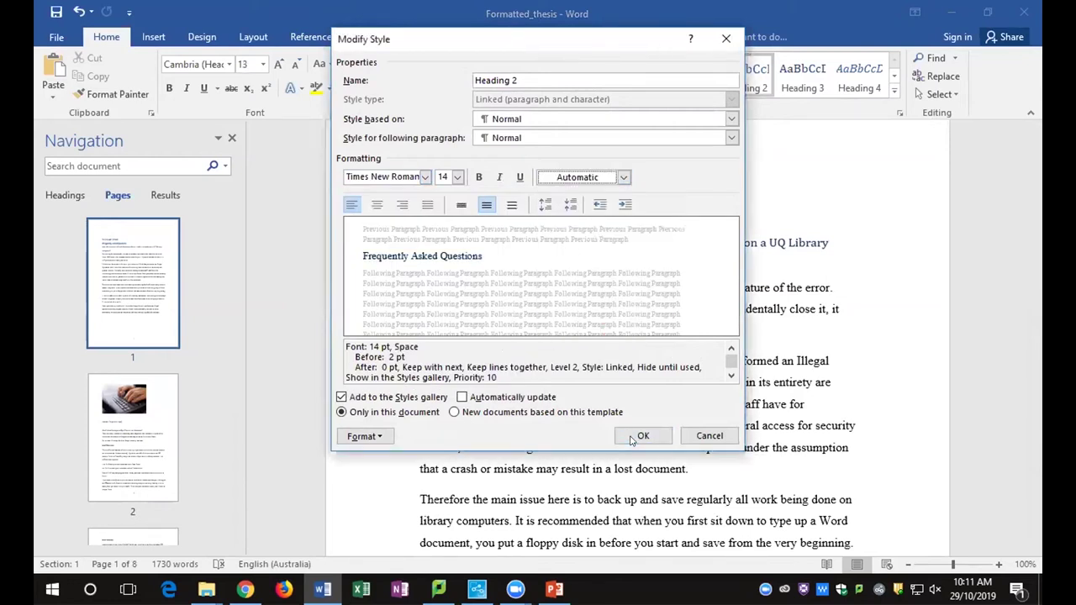
left_click(634, 431)
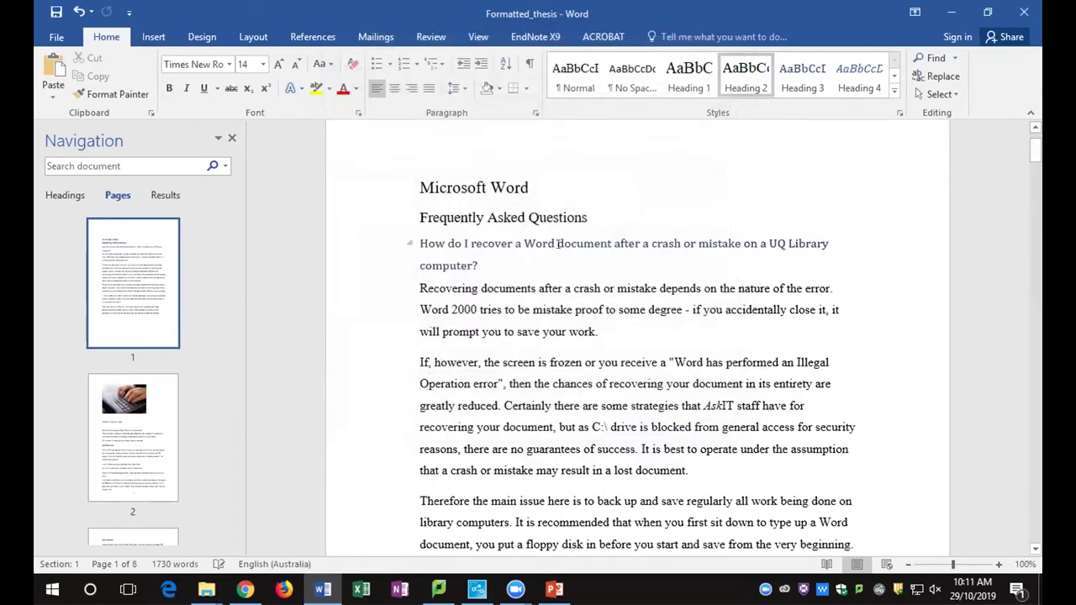
Modify the Heading 3 style to Times New Roman, size 13, with the Automatic font colour
right_click(806, 78)
left_click(849, 105)
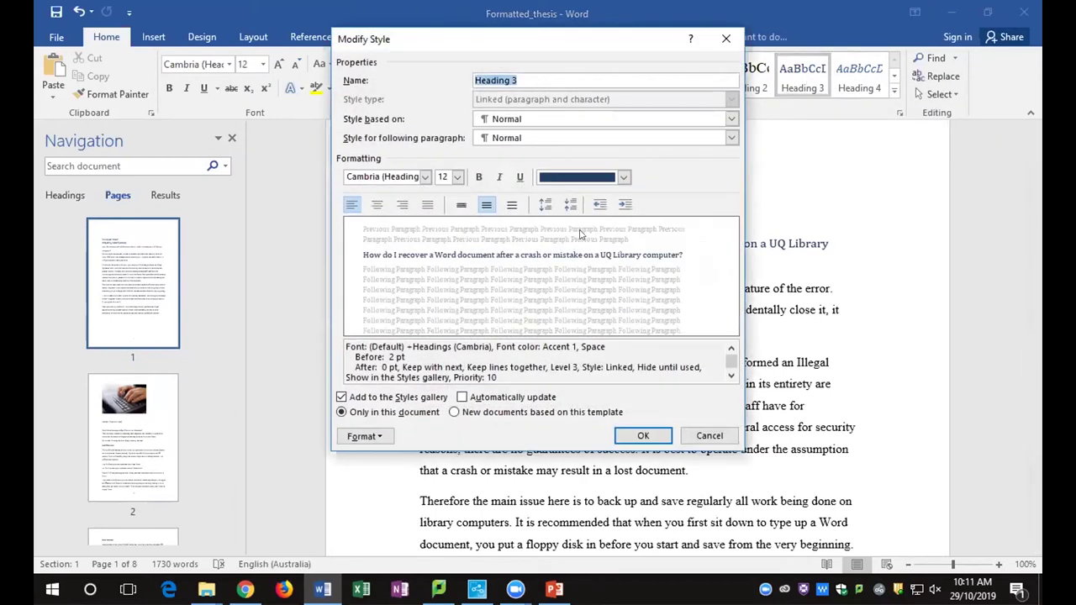
left_click(425, 177)
left_click(418, 224)
left_click(456, 178)
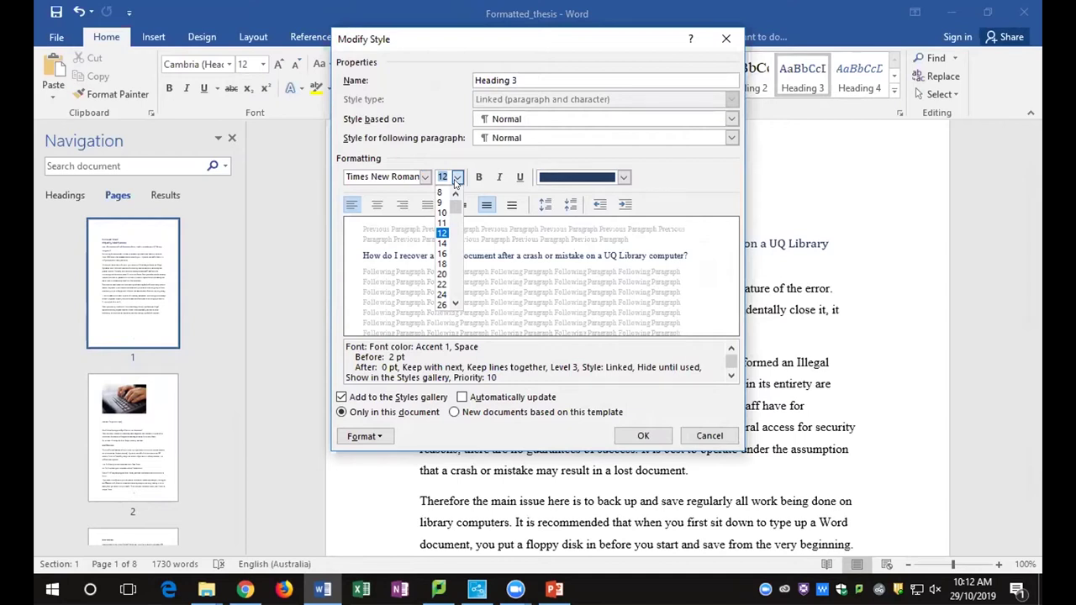
type("13")
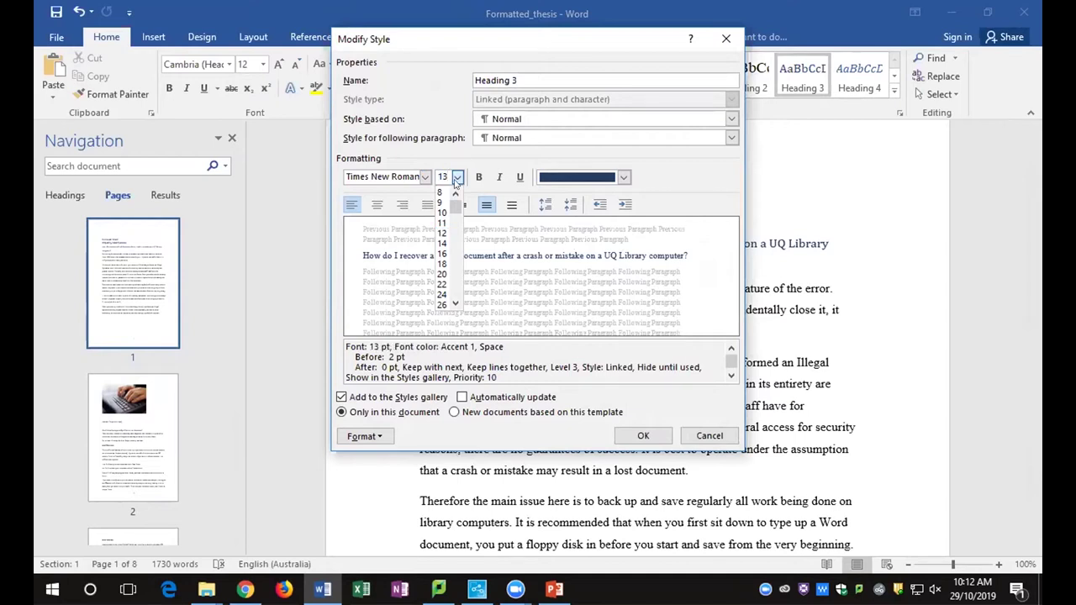
left_click(457, 178)
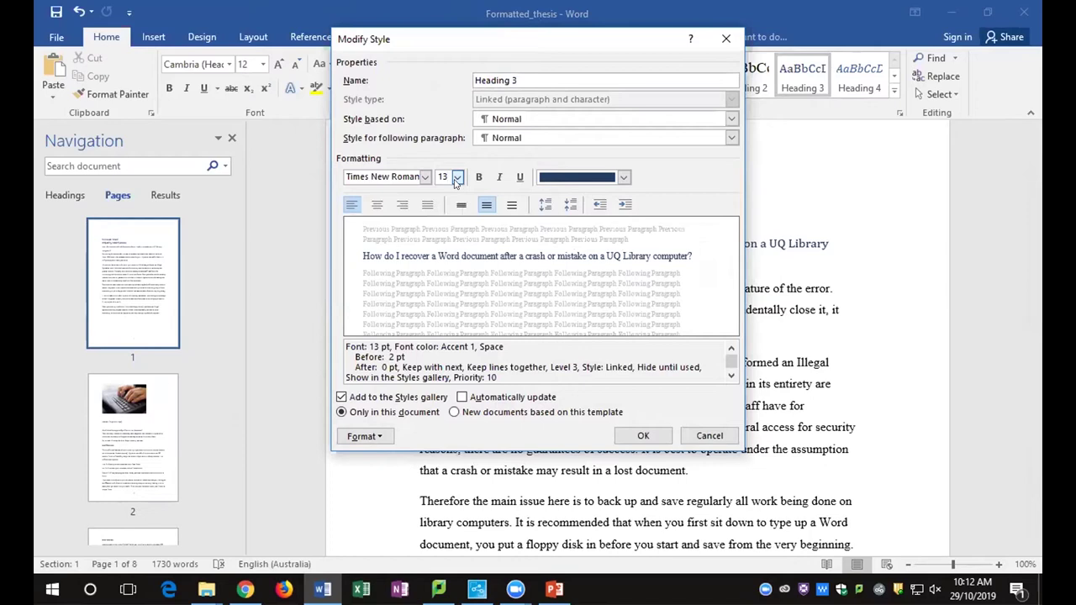
left_click(624, 176)
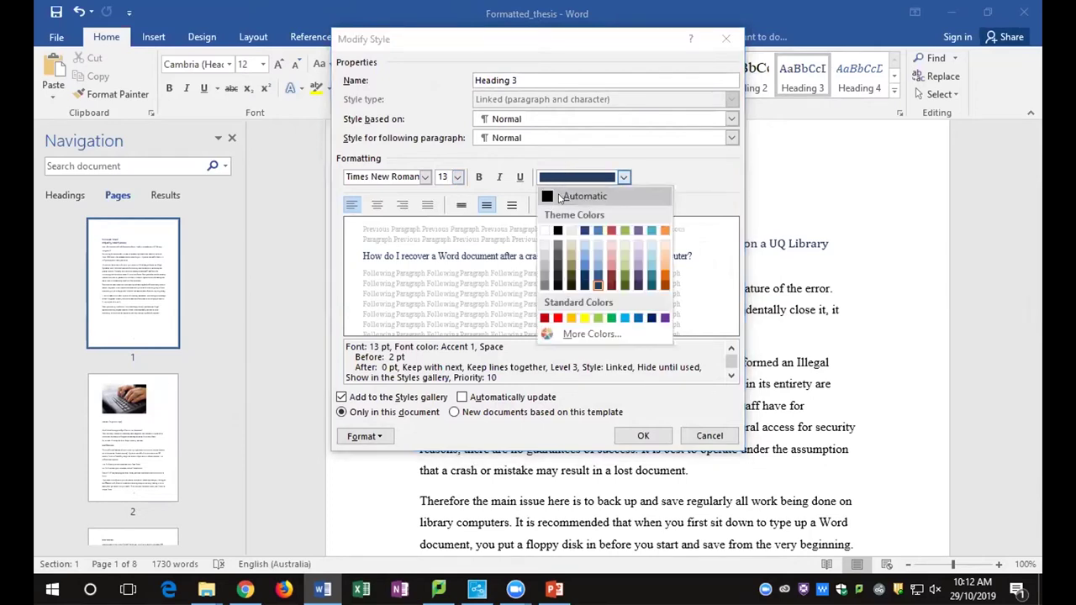
left_click(560, 197)
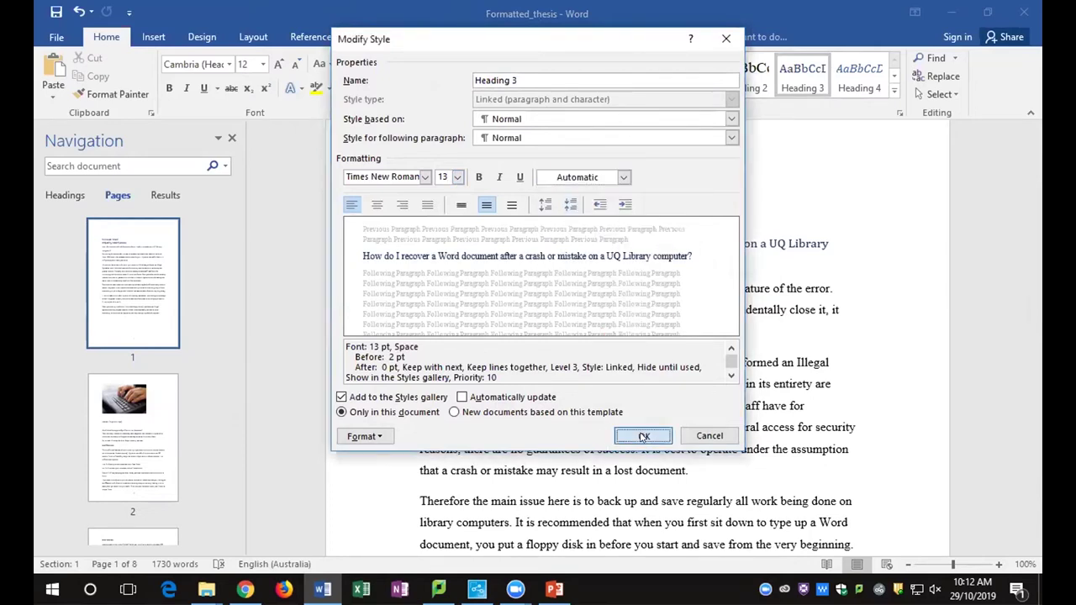
left_click(643, 437)
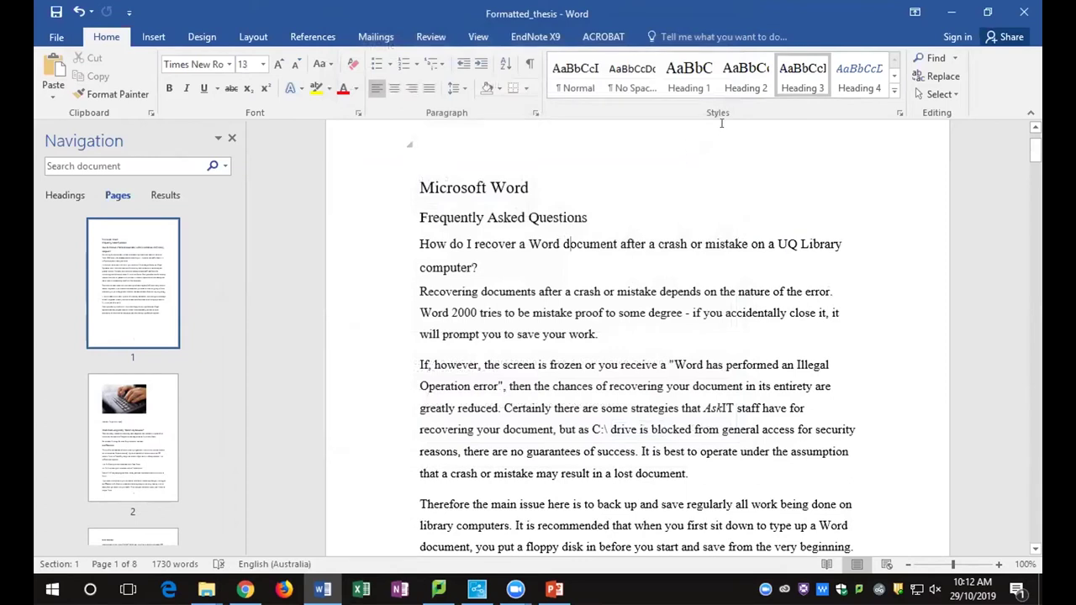
Modify the Heading 4 style to the Times New Roman font with the Automatic font colour
right_click(847, 89)
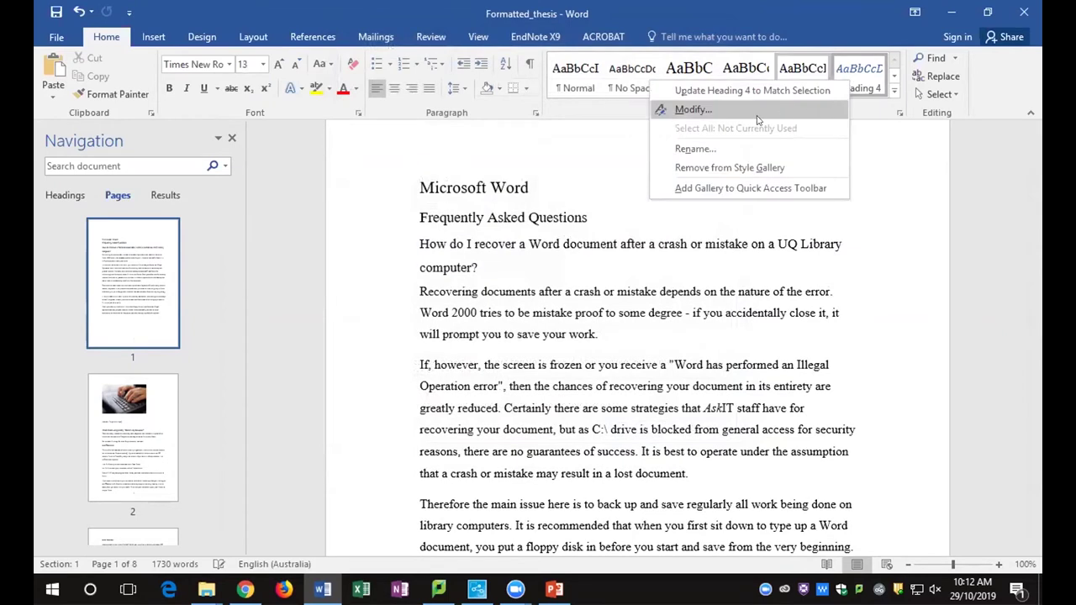
left_click(673, 109)
left_click(542, 177)
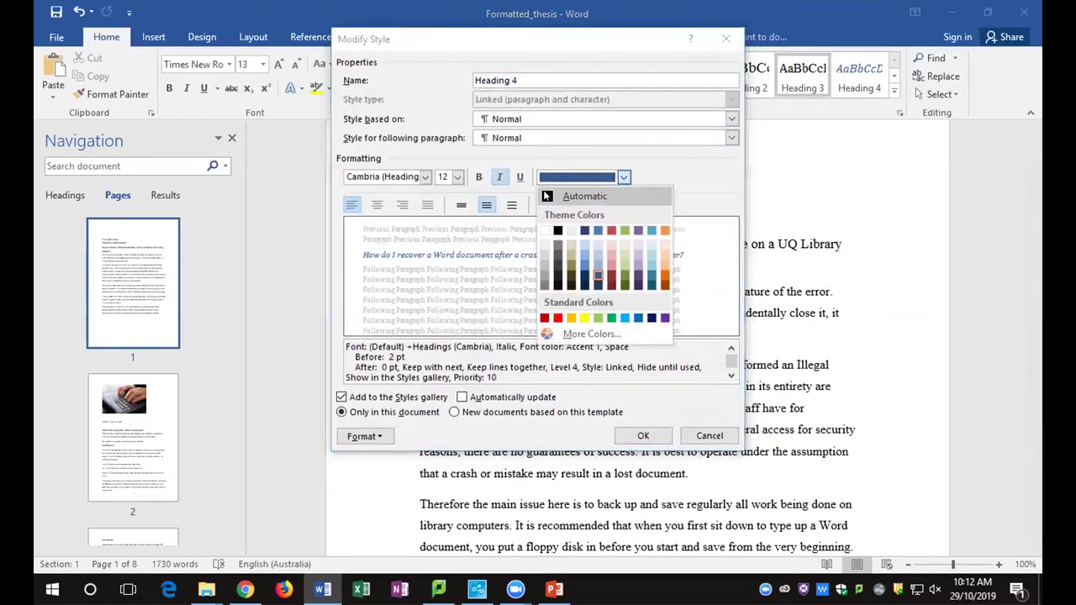
left_click(582, 196)
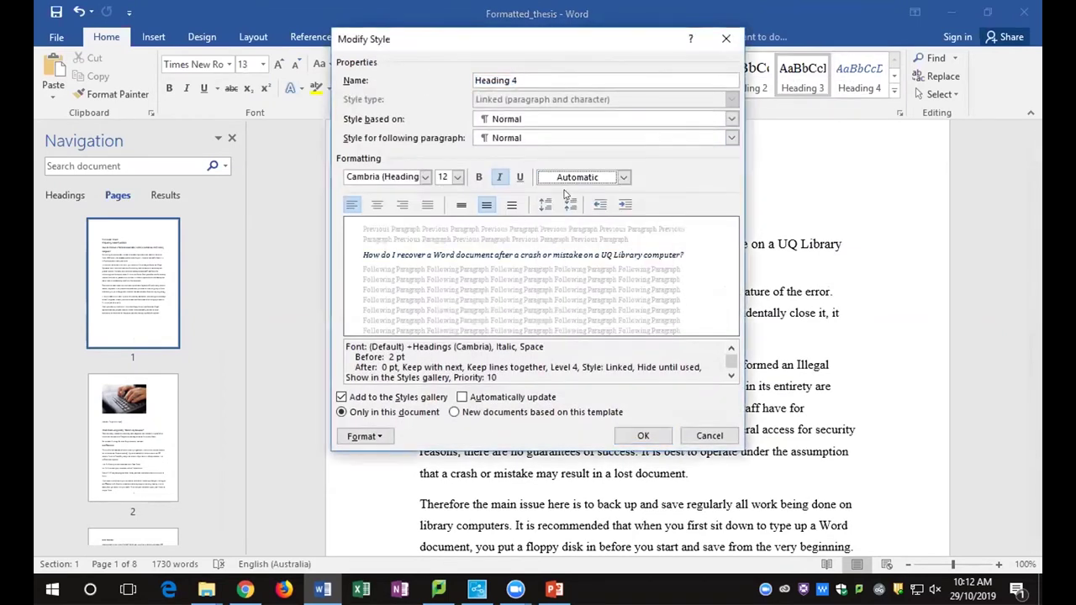
left_click(416, 177)
left_click(425, 176)
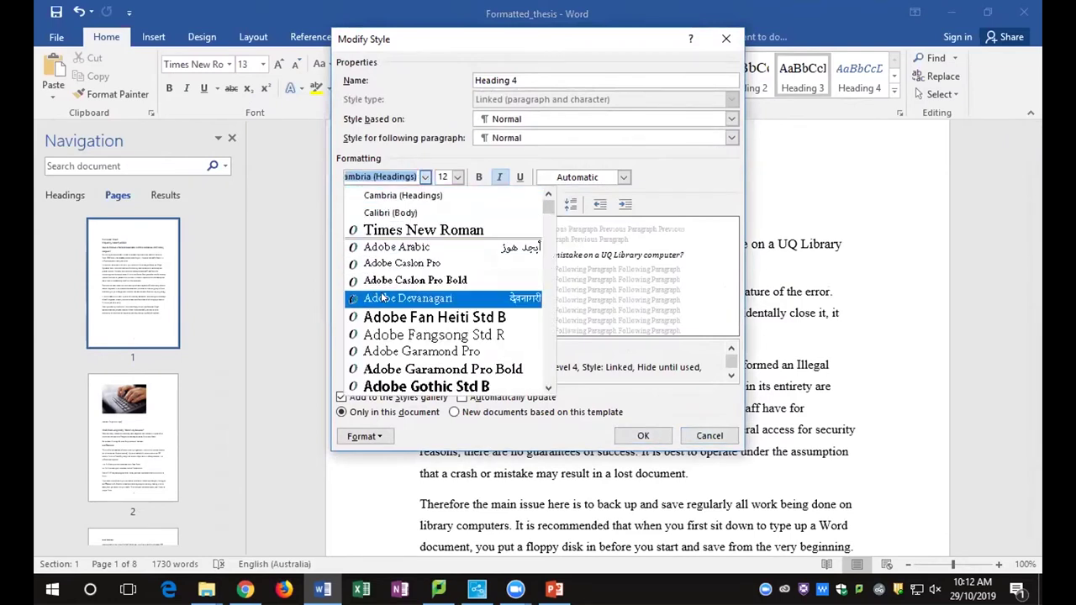
left_click(410, 232)
left_click(644, 435)
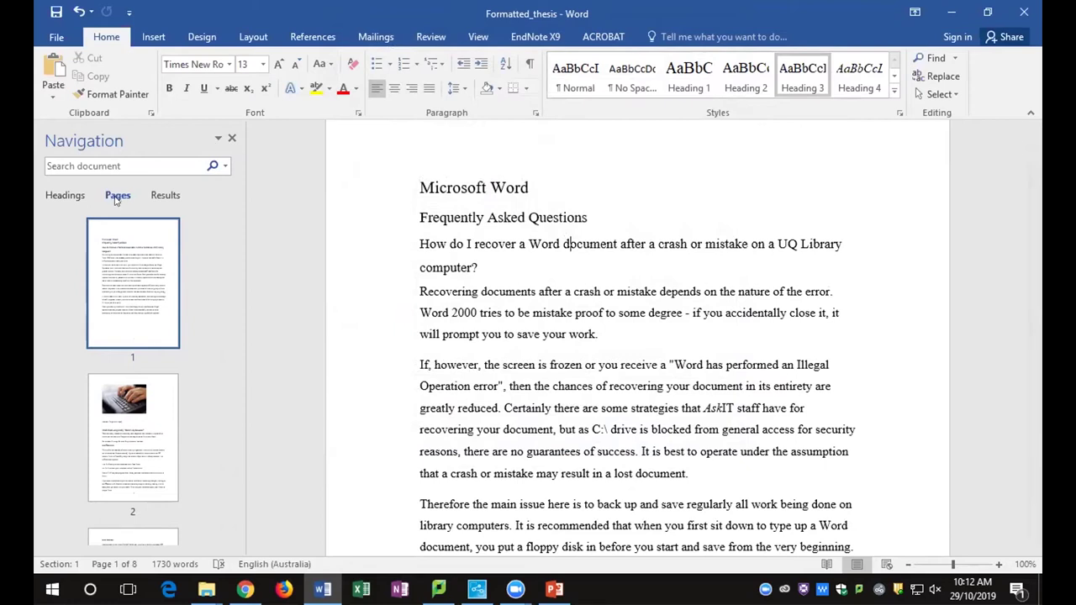
Show the document's heading outline and go to the "StarOffice Writer vs. Microsoft Word" and "How do I recover a Word document" headings
left_click(62, 197)
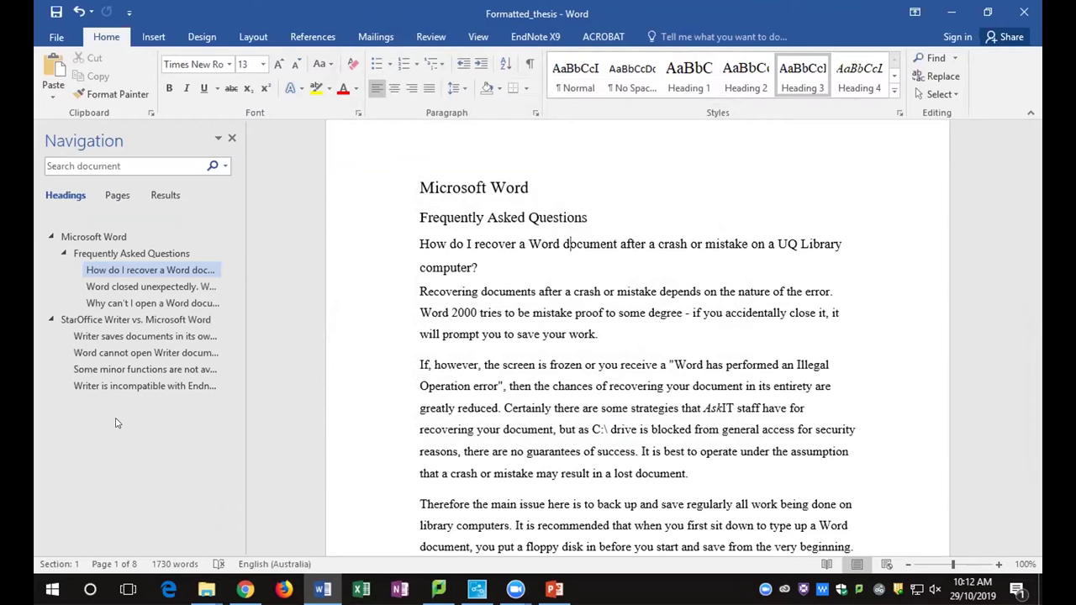
left_click(99, 320)
left_click(126, 269)
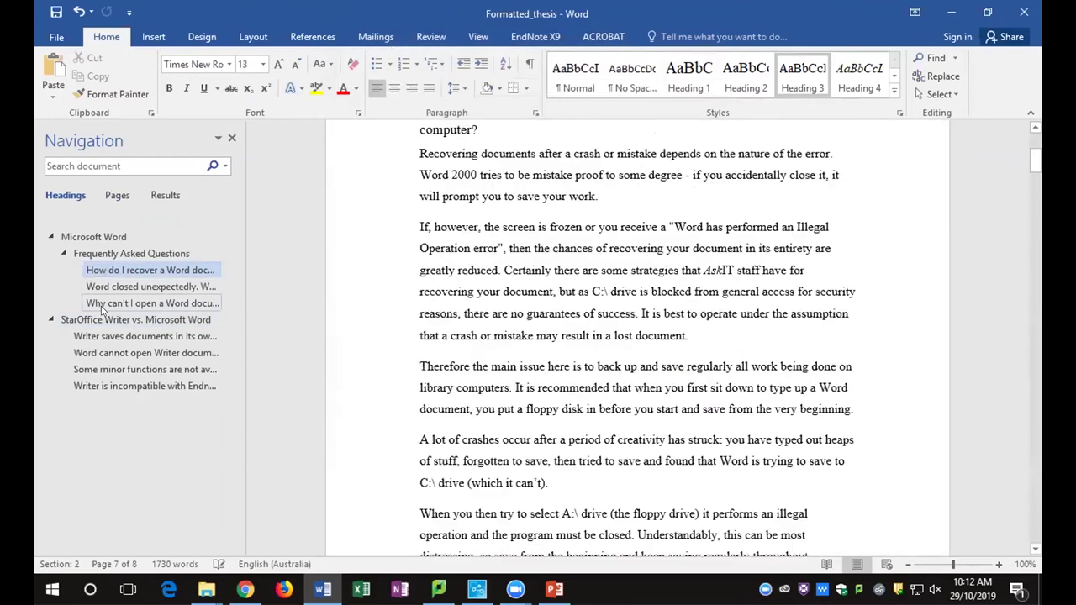
Go to the "Some minor functions are not av..." and "Microsoft Word" headings through the document outline and save the document
left_click(111, 369)
left_click(93, 237)
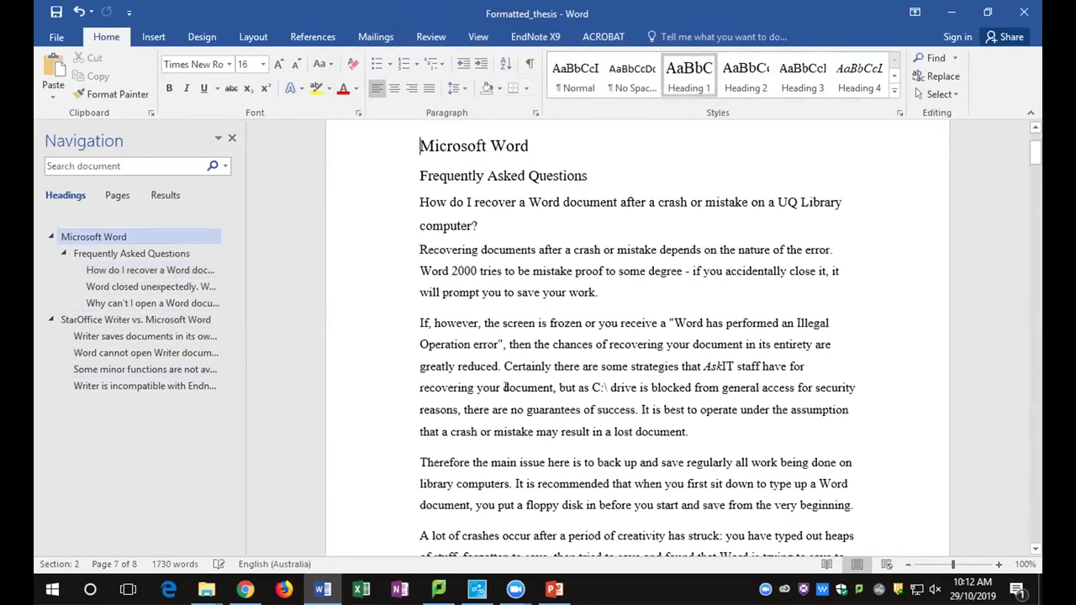
left_click(57, 13)
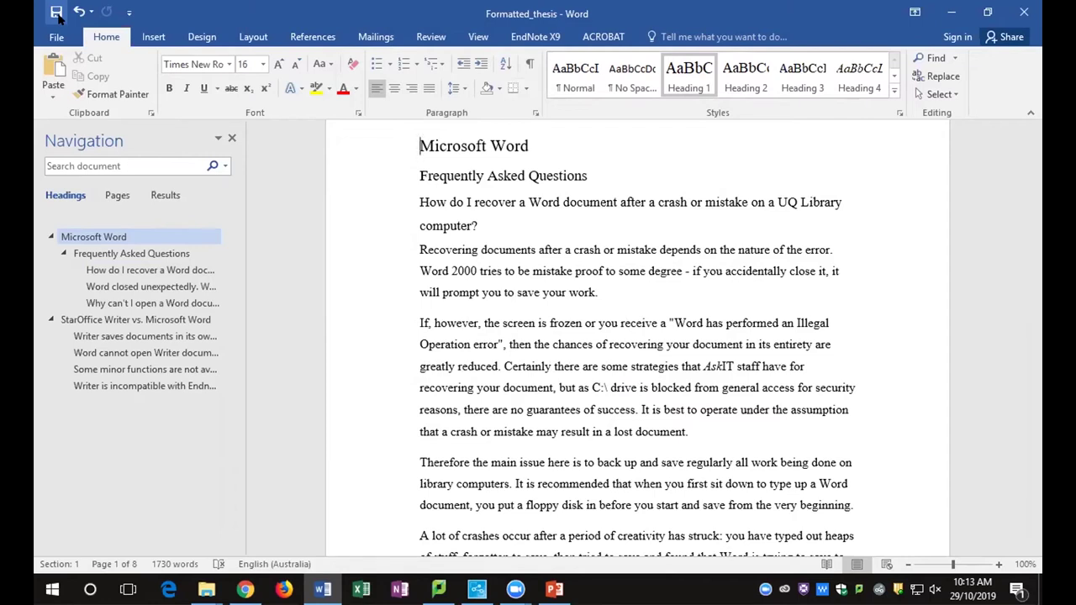
Show the full styles list for the "Microsoft Word" heading, dock it beside the page and turn on style previews
left_click(446, 147)
left_click(899, 115)
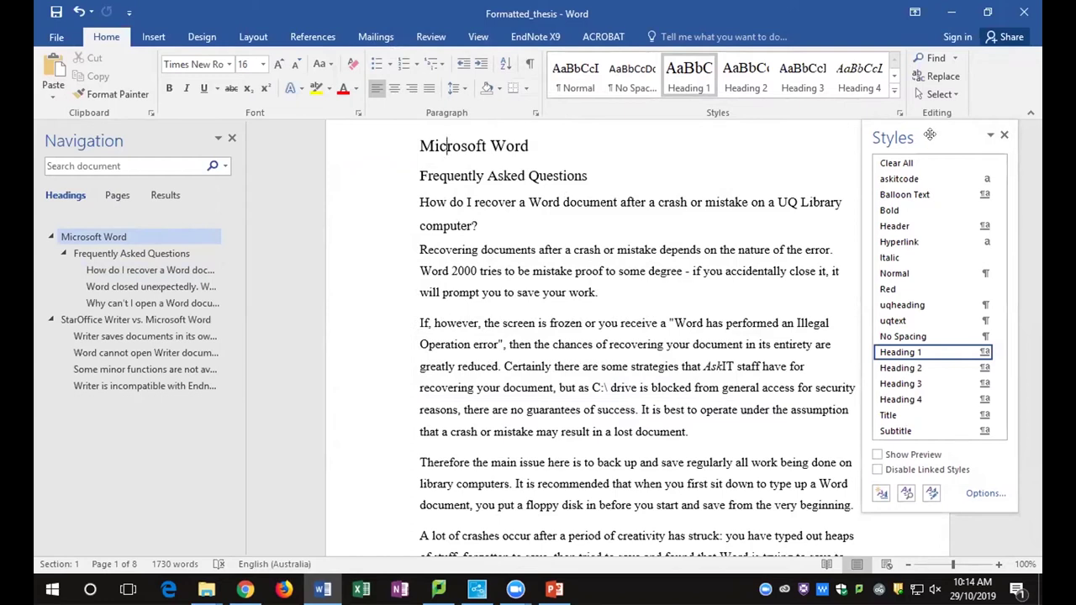
left_click_drag(931, 135, 941, 137)
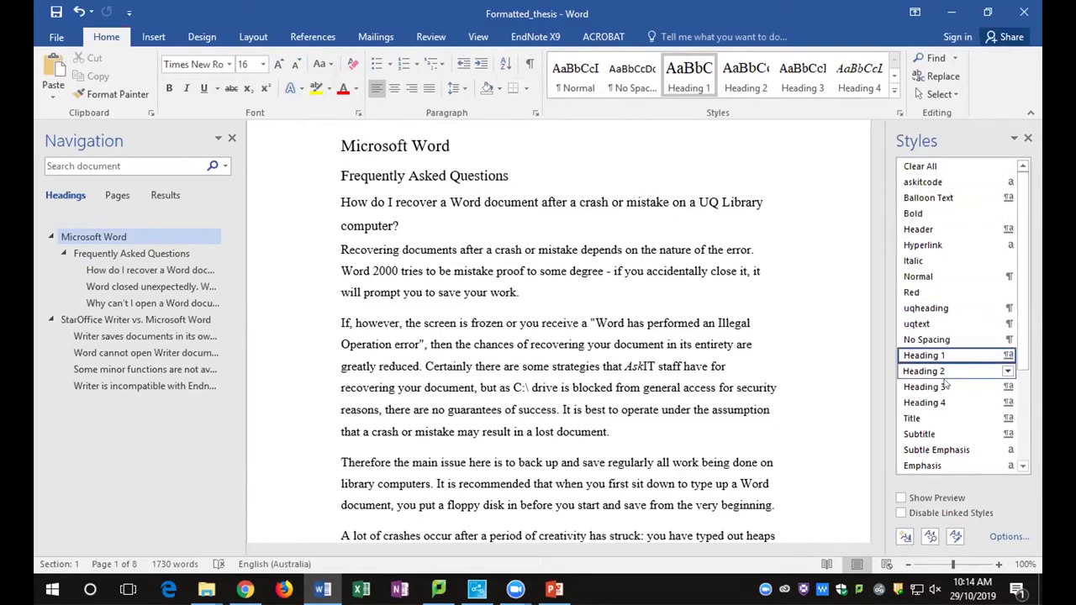
left_click(900, 499)
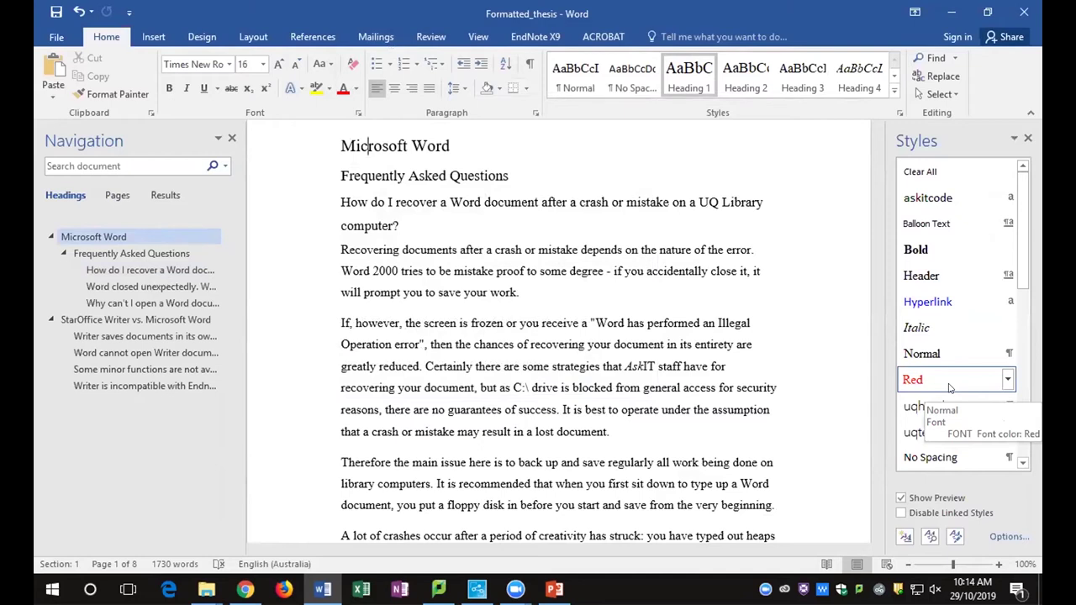
left_click_drag(1023, 267, 1023, 340)
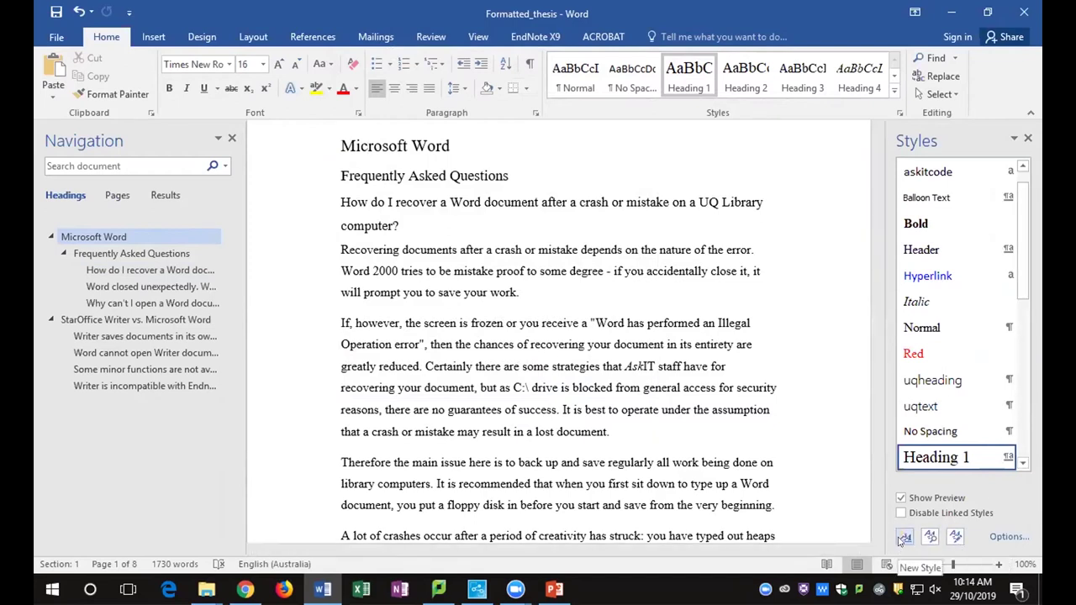
Begin a new paragraph style named "Thesis Titles" based on the Normal style
left_click(903, 537)
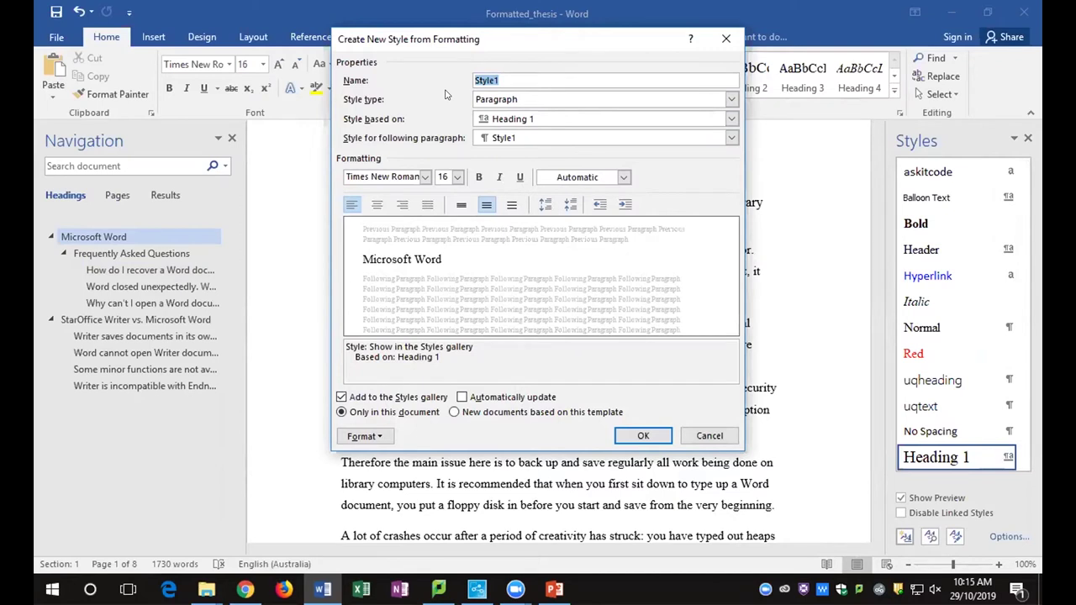
type("Thesis Titles")
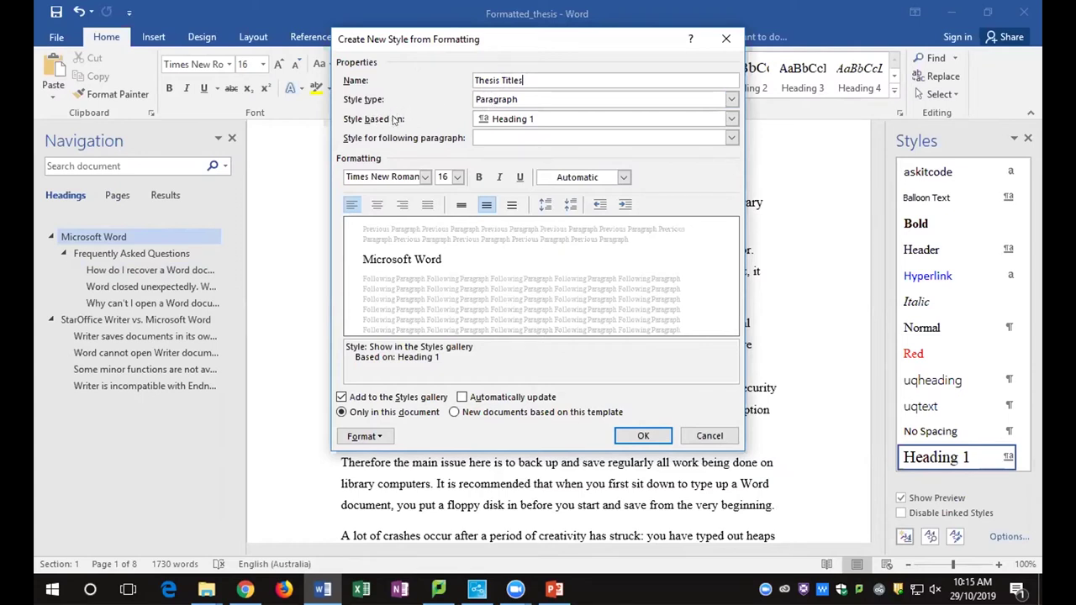
left_click(556, 123)
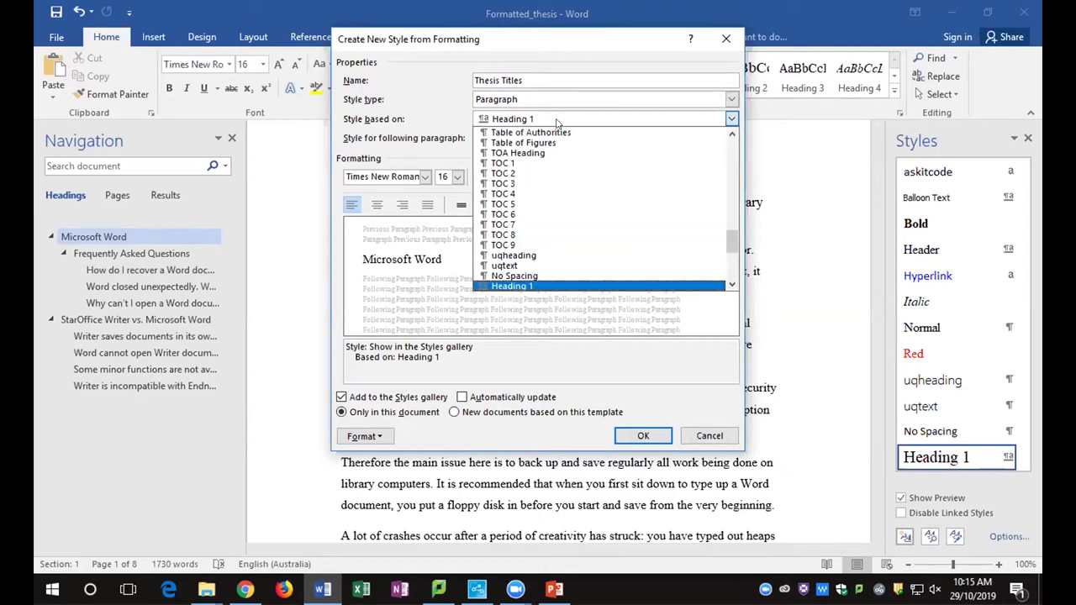
scroll(558, 252, "down", 1)
scroll(558, 250, "up", 10)
left_click(546, 260)
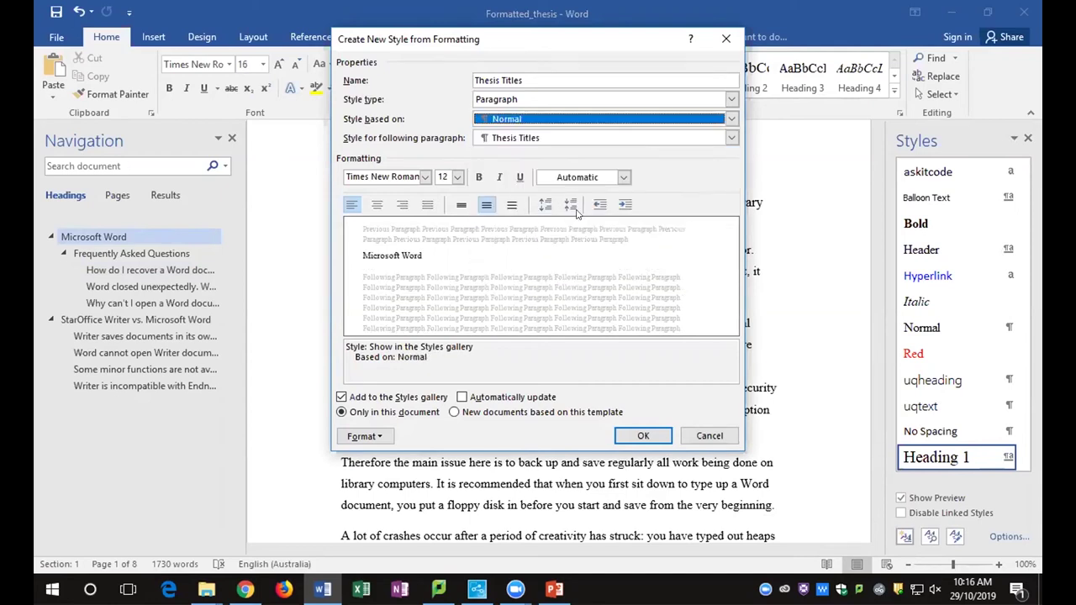
Set the Thesis Titles style's following paragraph to Normal, make it bold and underlined, and create the style
left_click(502, 141)
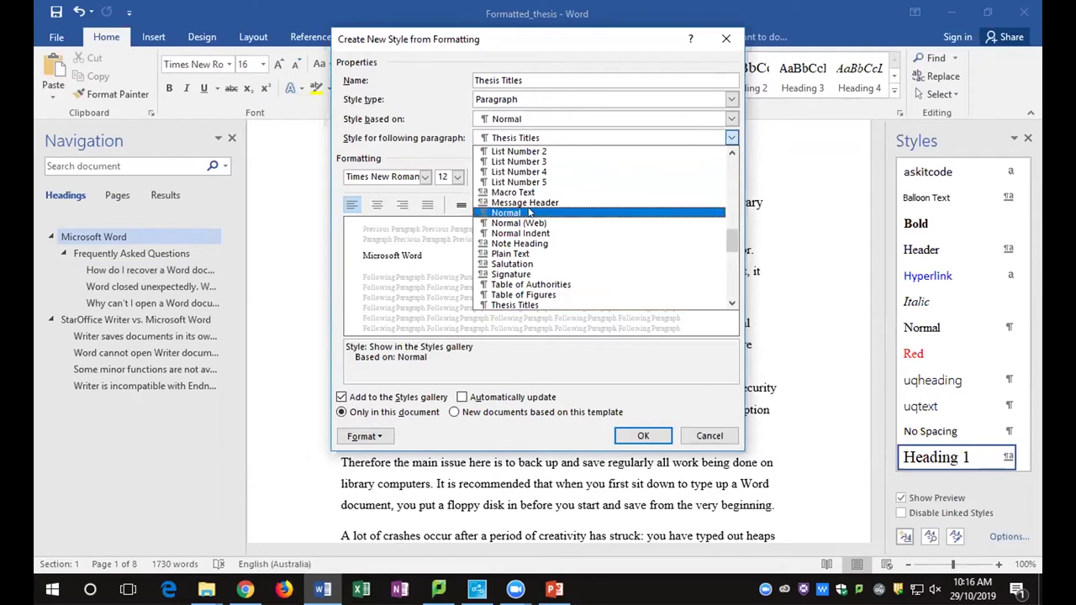
left_click(529, 213)
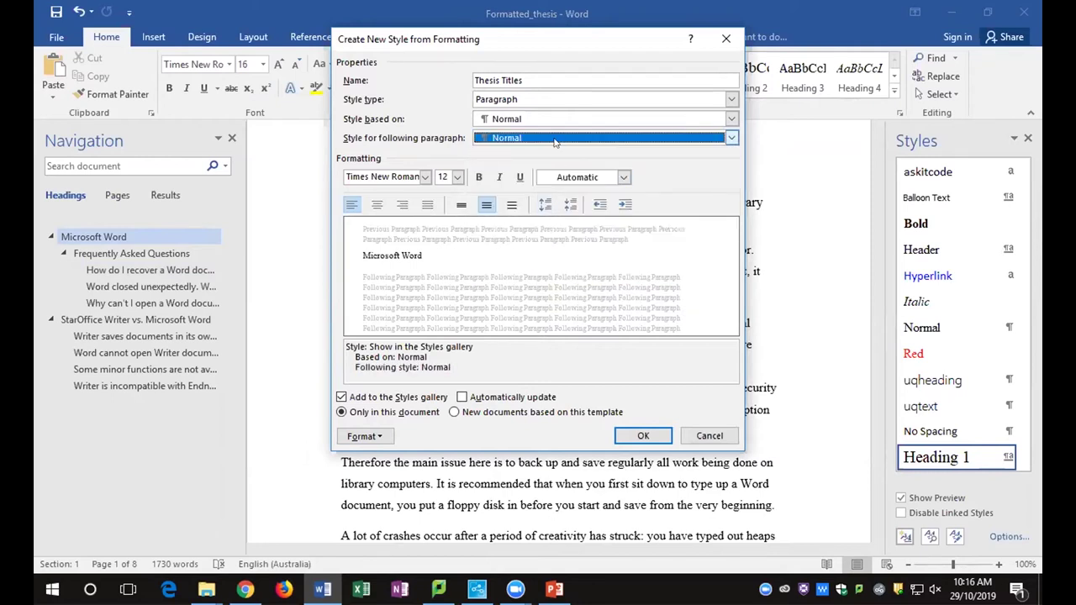
left_click(478, 177)
left_click(519, 177)
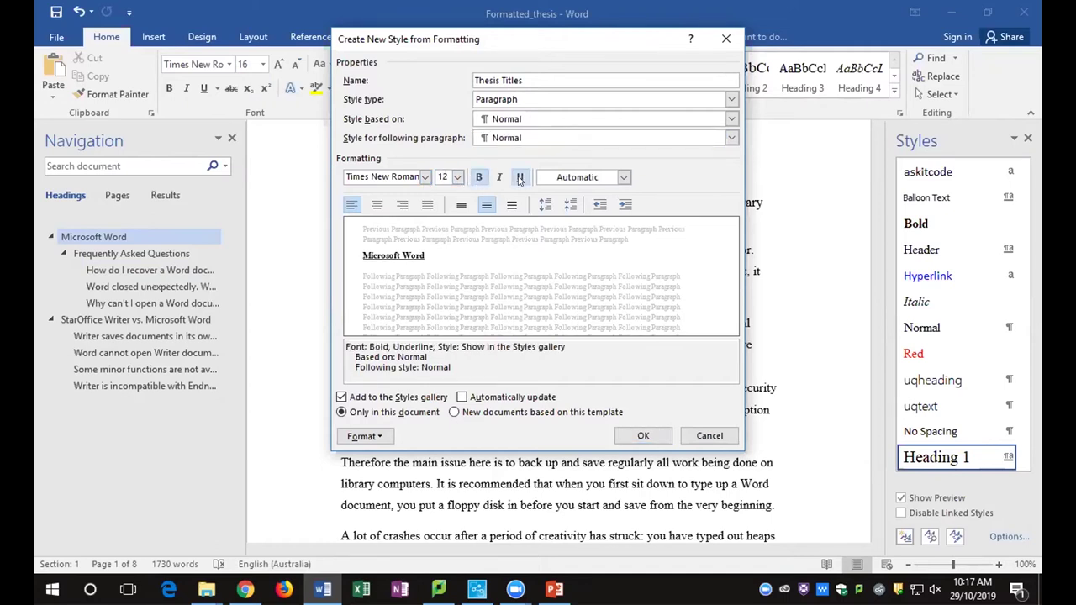
left_click(636, 437)
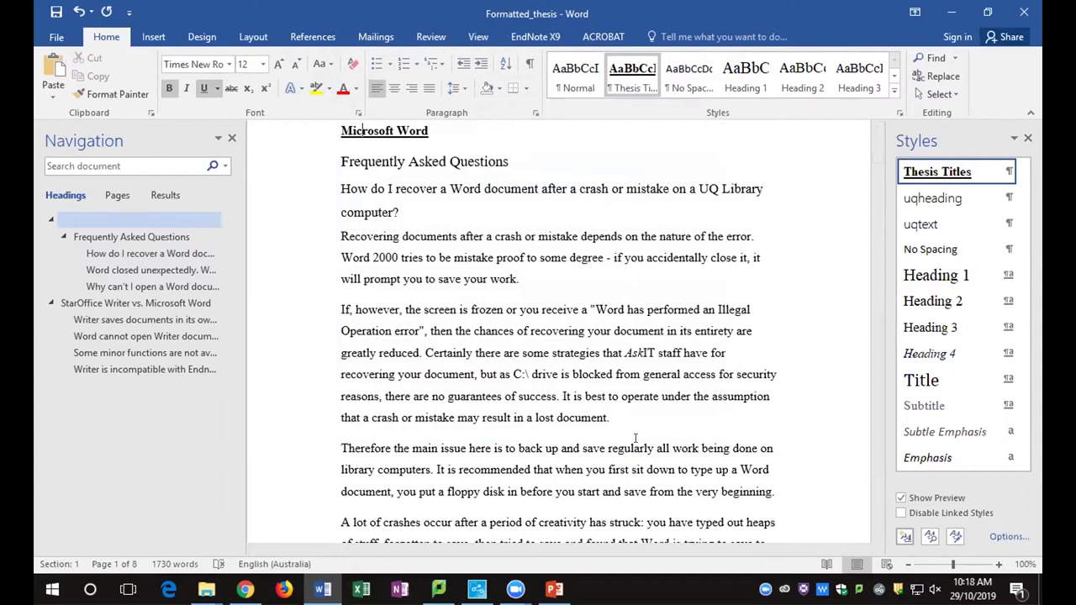
Reapply the Heading 1 style to the "Microsoft Word" title
scroll(635, 438, "up", 2)
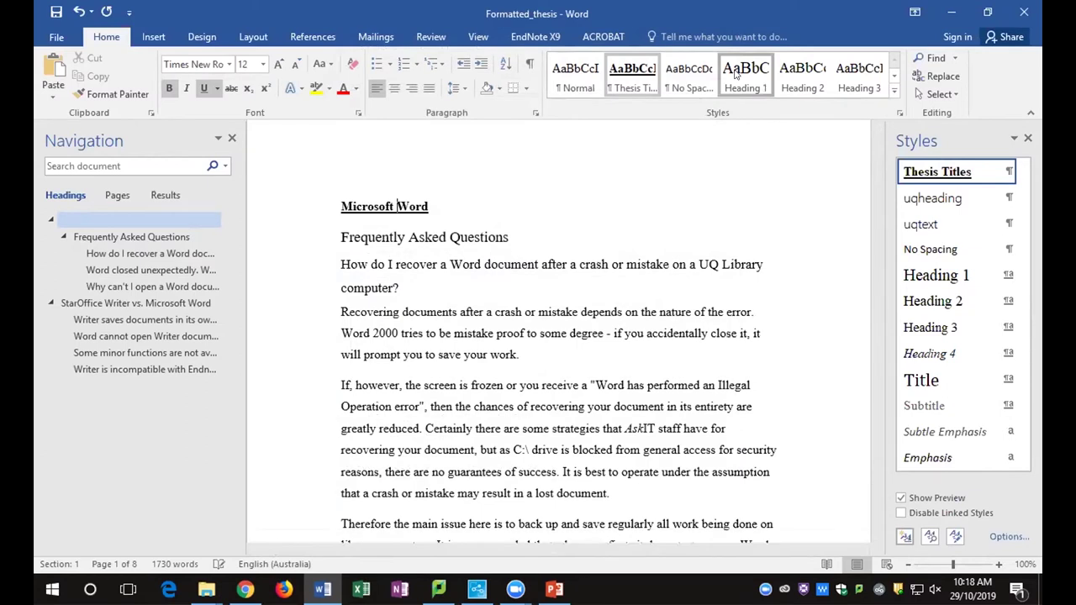
left_click(744, 76)
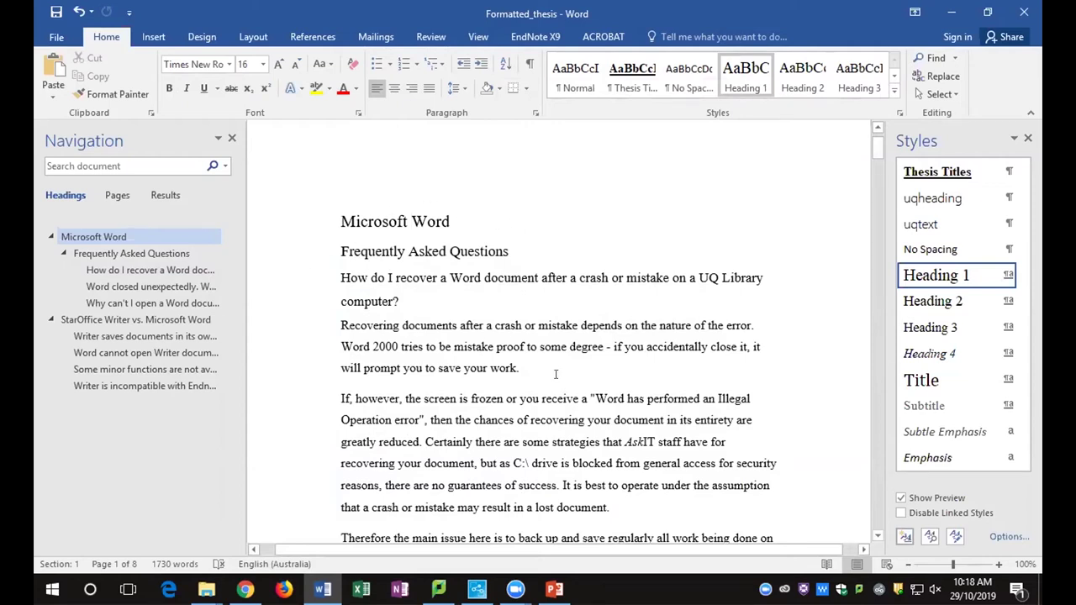
Save the document's current styles as a new style set named "Thesis Styles"
left_click(202, 37)
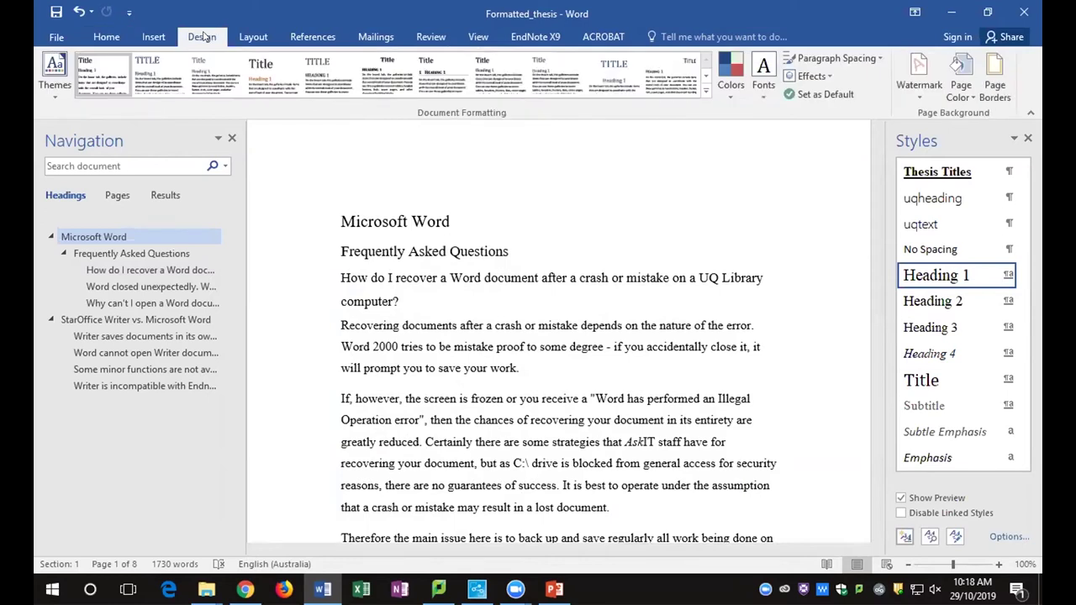
left_click(706, 94)
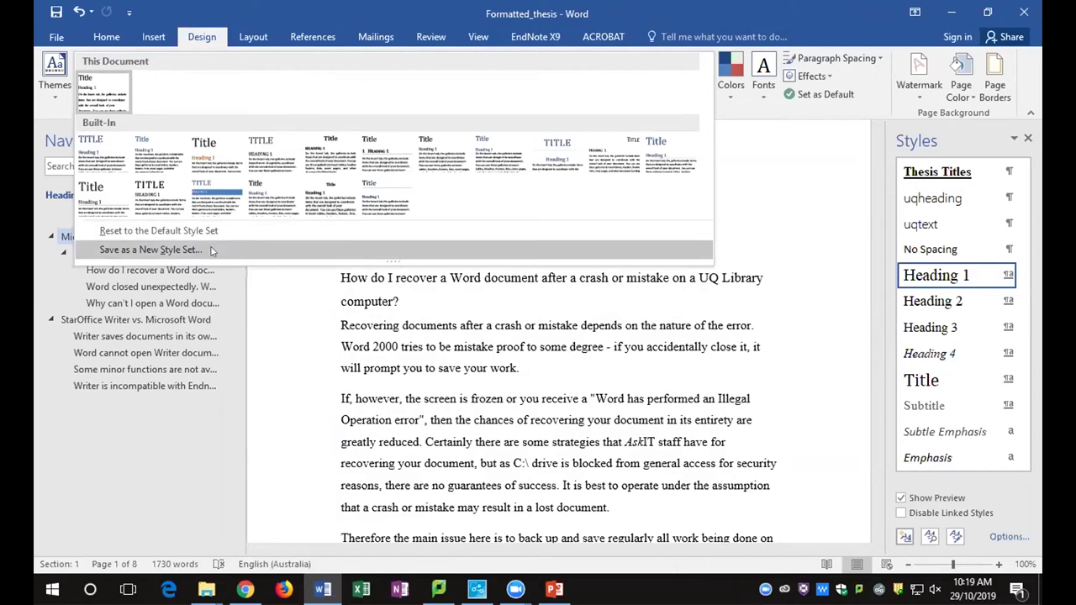
left_click(212, 251)
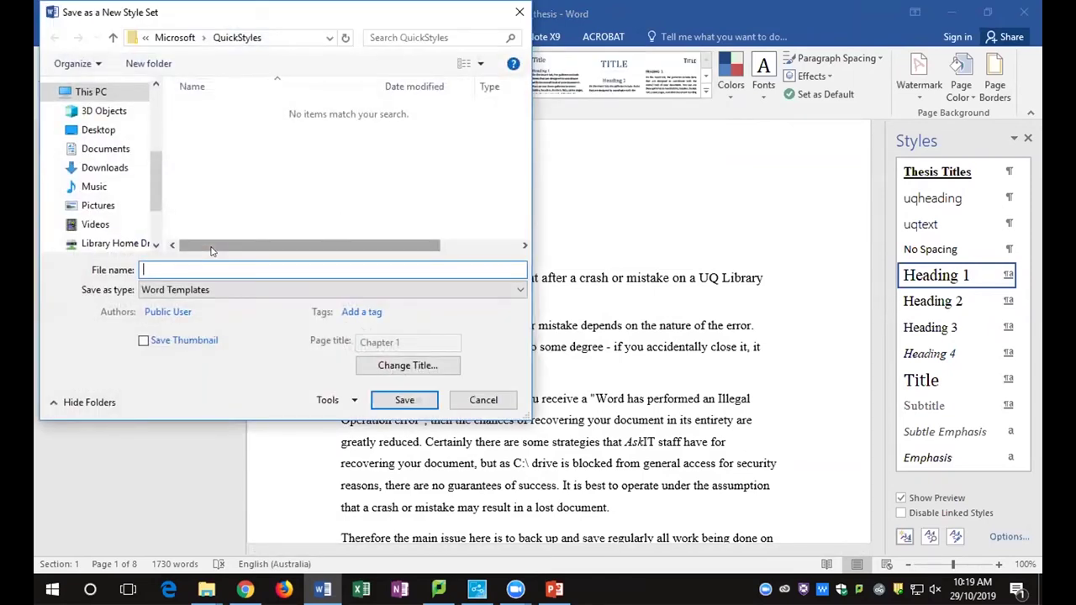
type("Thesis Styles")
left_click(395, 401)
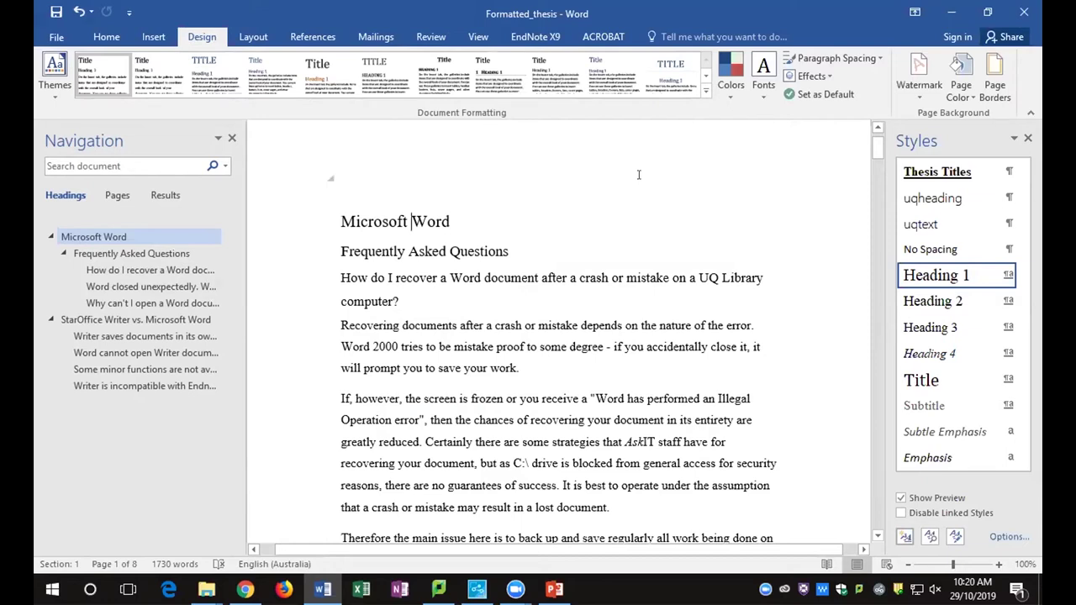
Try the built-in style set with shaded blue heading bands on the document and undo it
left_click(707, 96)
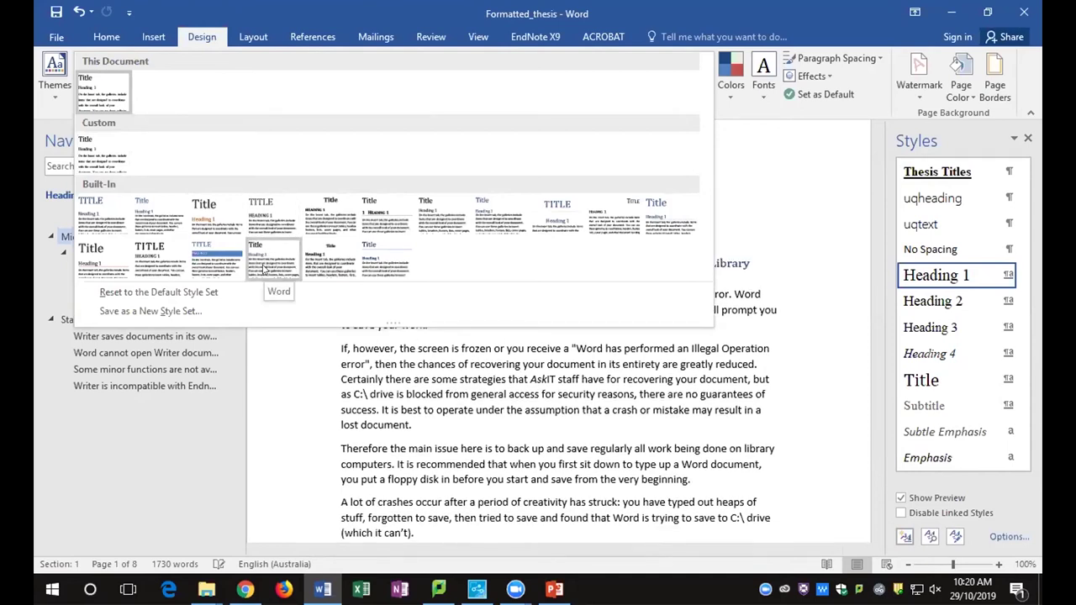
left_click(216, 259)
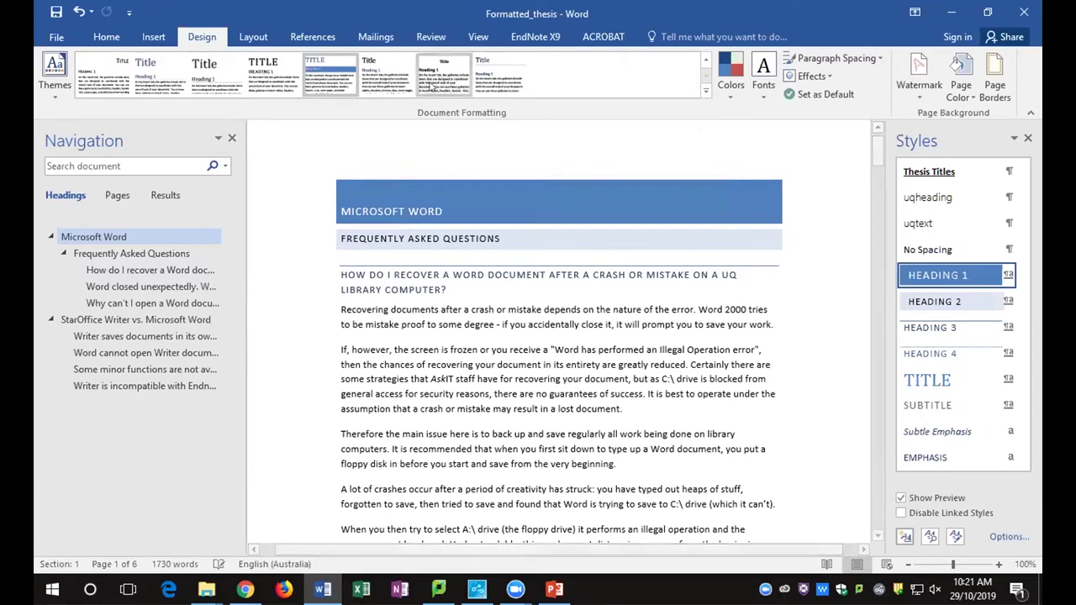
key("ctrl+z")
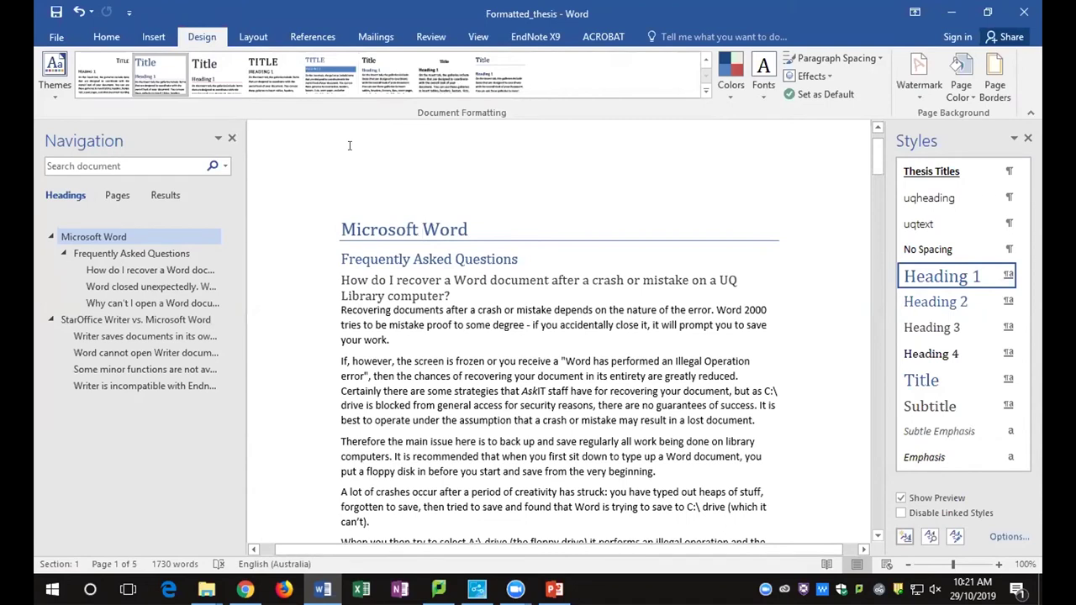
Apply the custom Thesis Styles style set to the document
left_click(705, 90)
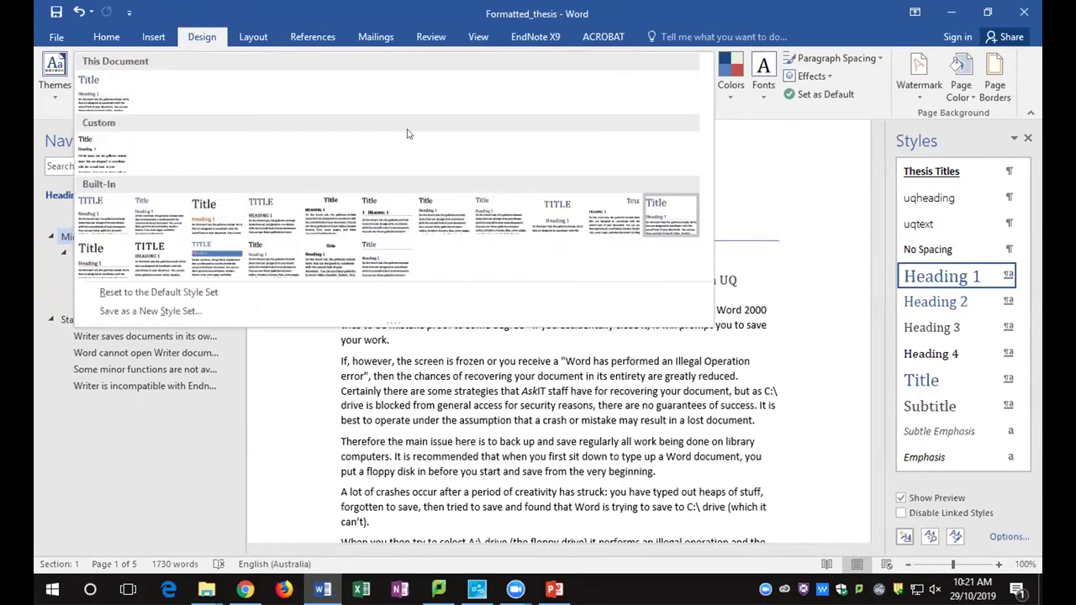
left_click(97, 150)
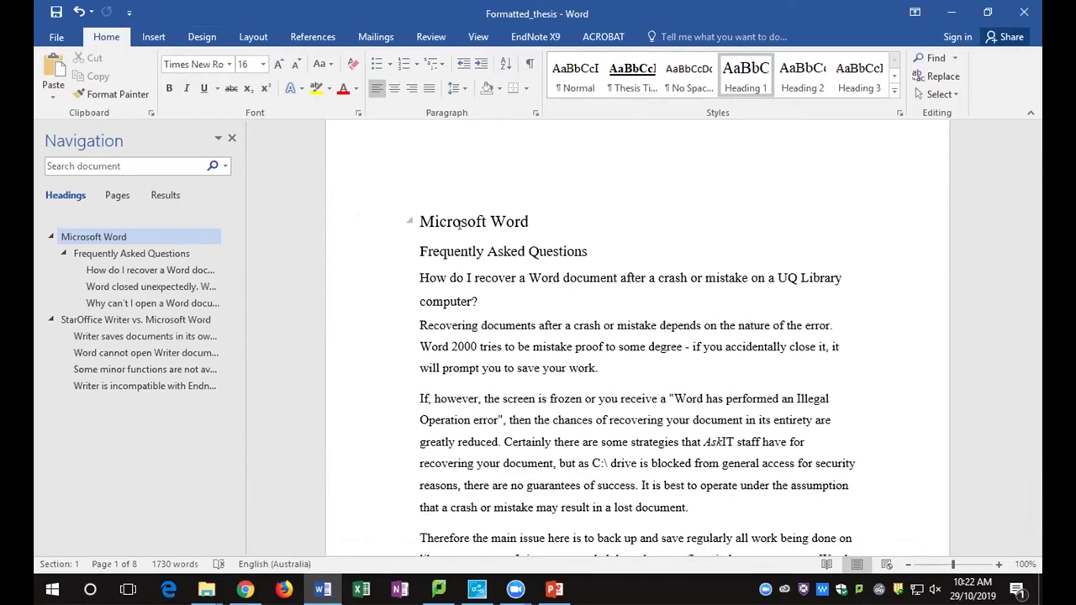
Number the document's headings with the multilevel list format 1 Heading 1, 1.1 Heading 2, 1.1.1 Heading 3
left_click(442, 67)
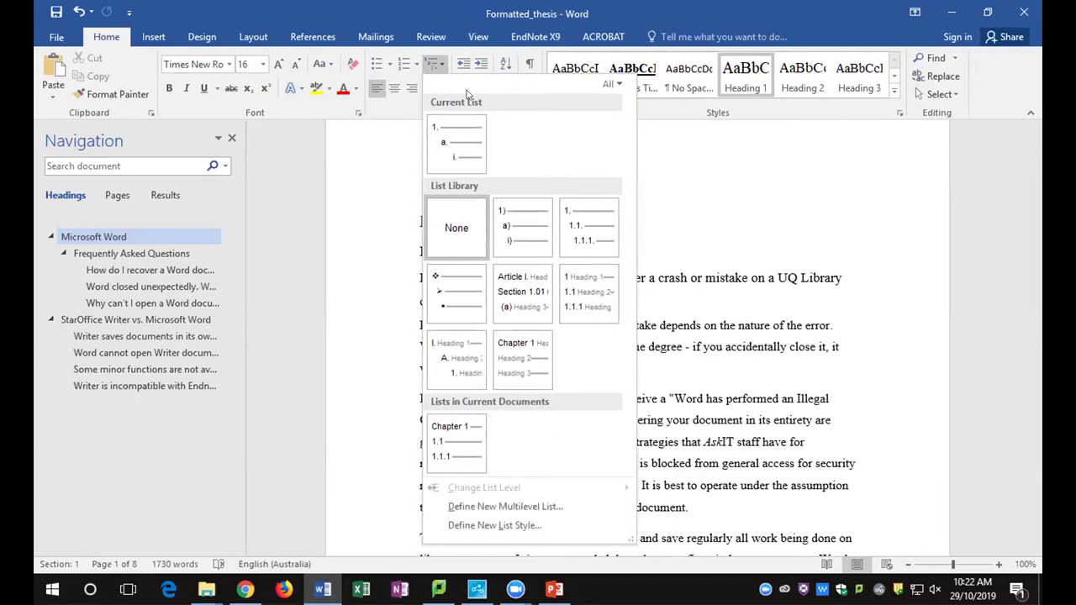
mouse_move(479, 148)
mouse_move(615, 220)
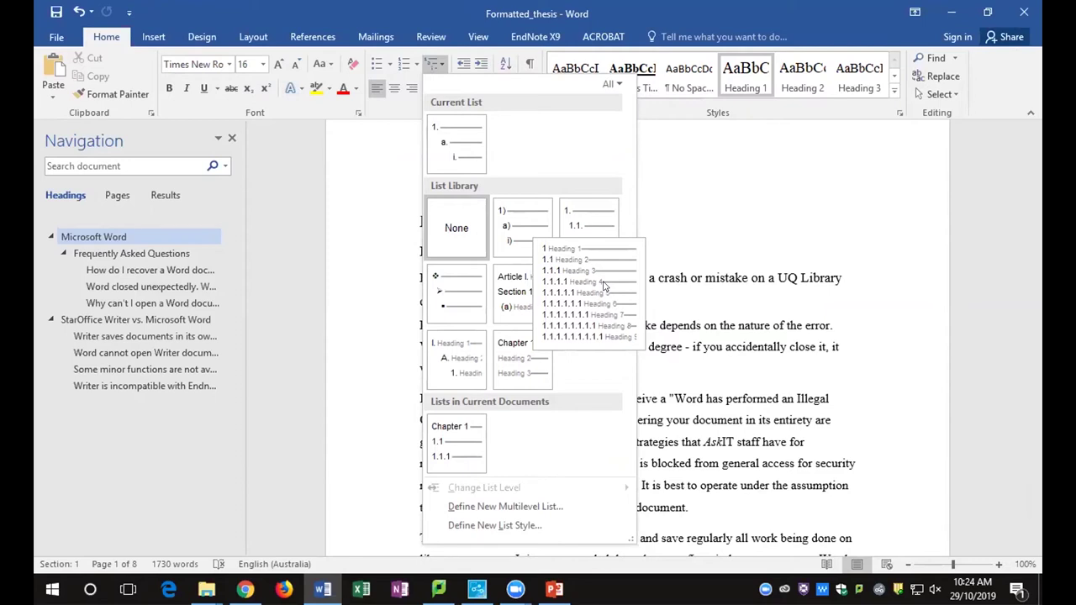
left_click(597, 286)
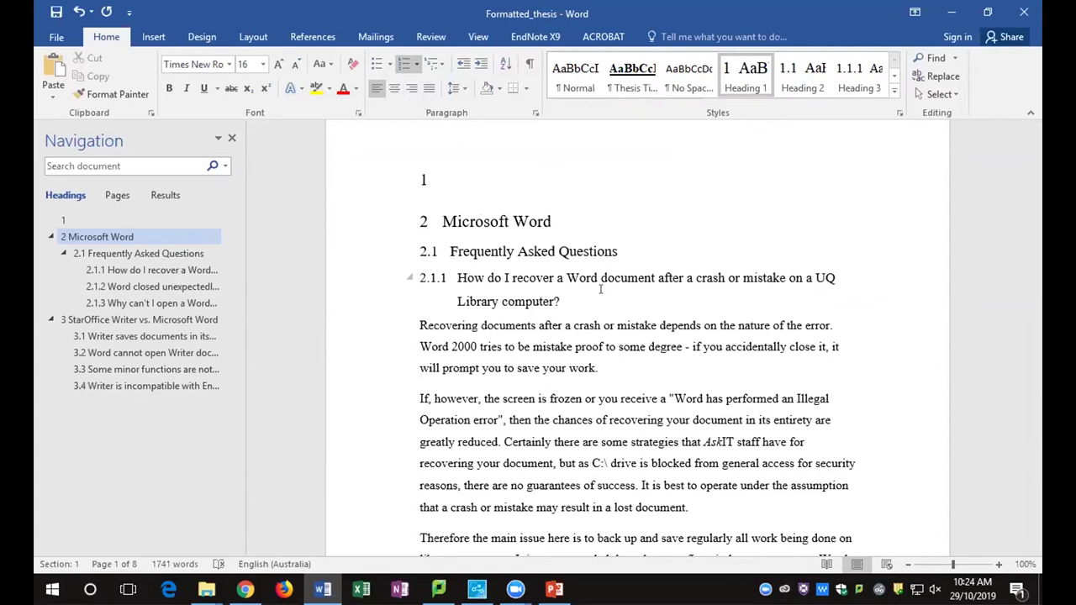
Change the empty numbered heading above "Microsoft Word" to the Normal style and delete the blank paragraph
left_click(469, 173)
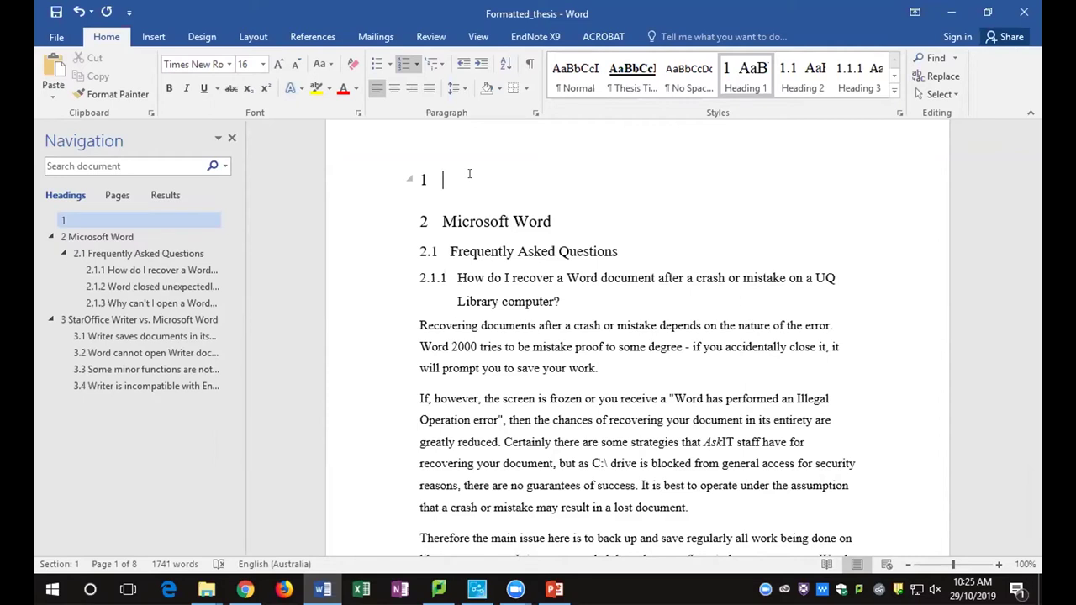
key("ctrl+shift+n")
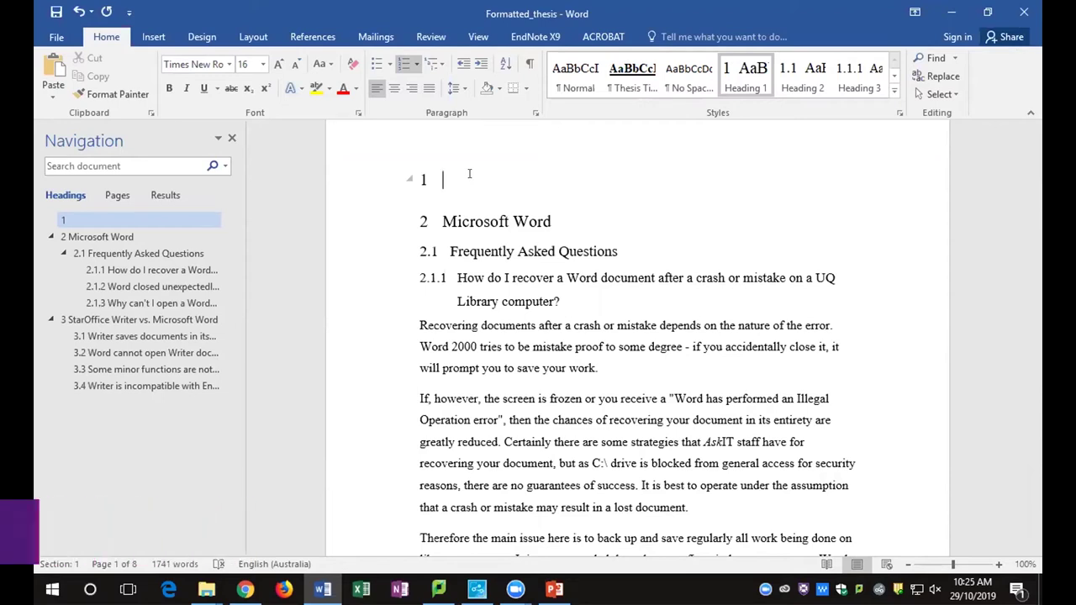
key("ctrl+shift+n")
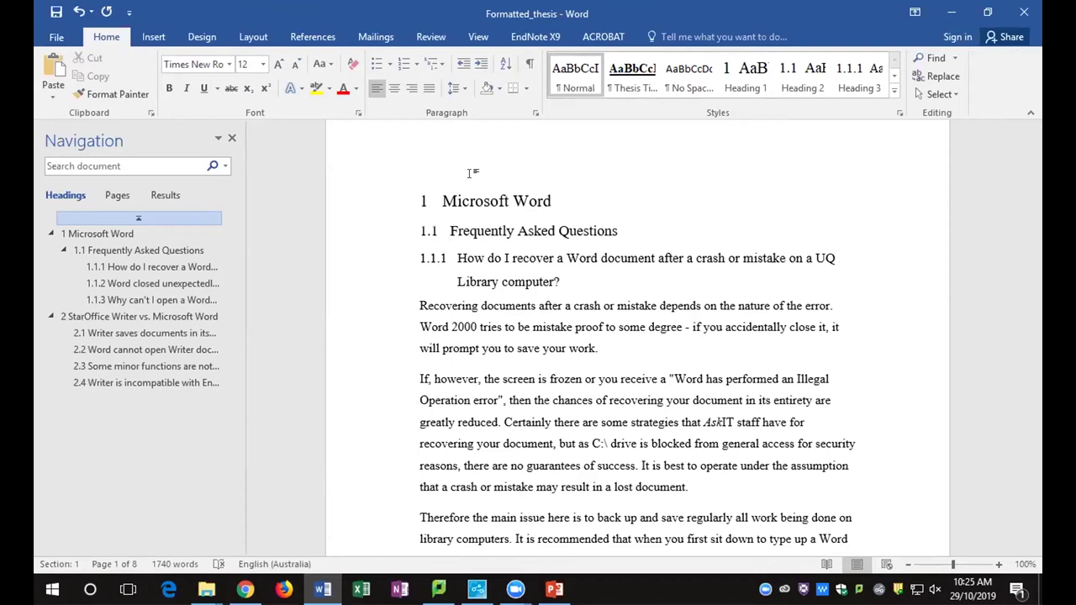
key("Delete")
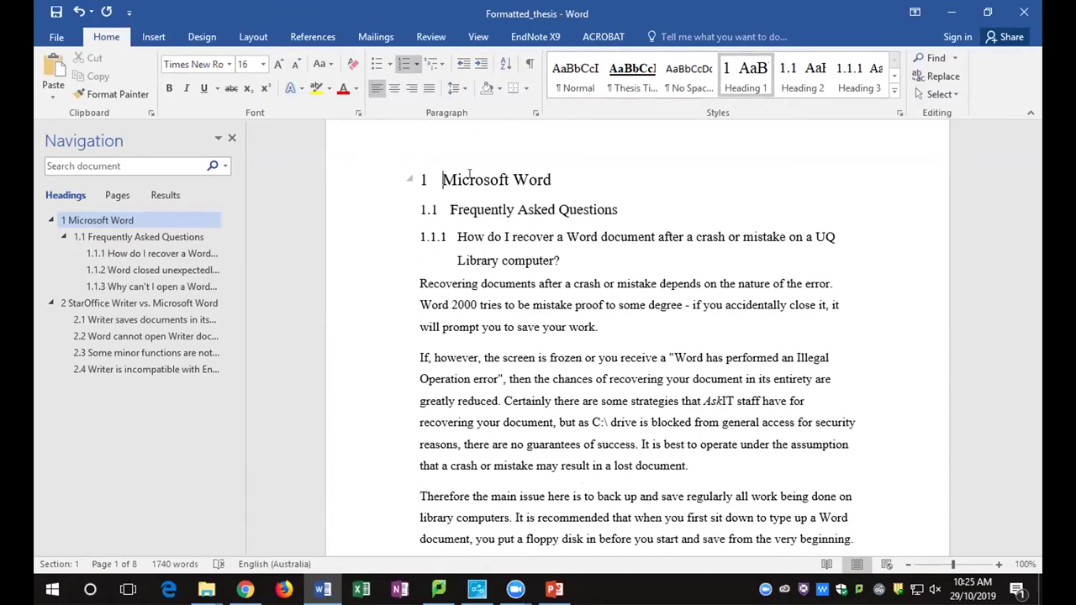
Define a new multilevel list whose level 1 number format reads "Chapter 1" for Heading 1
left_click(422, 179)
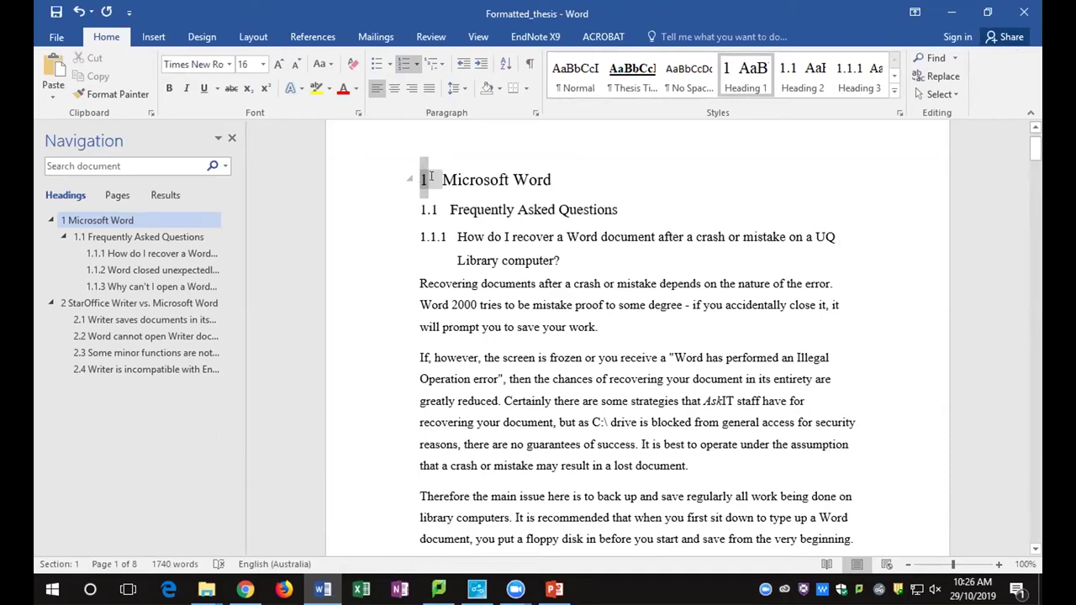
left_click(439, 65)
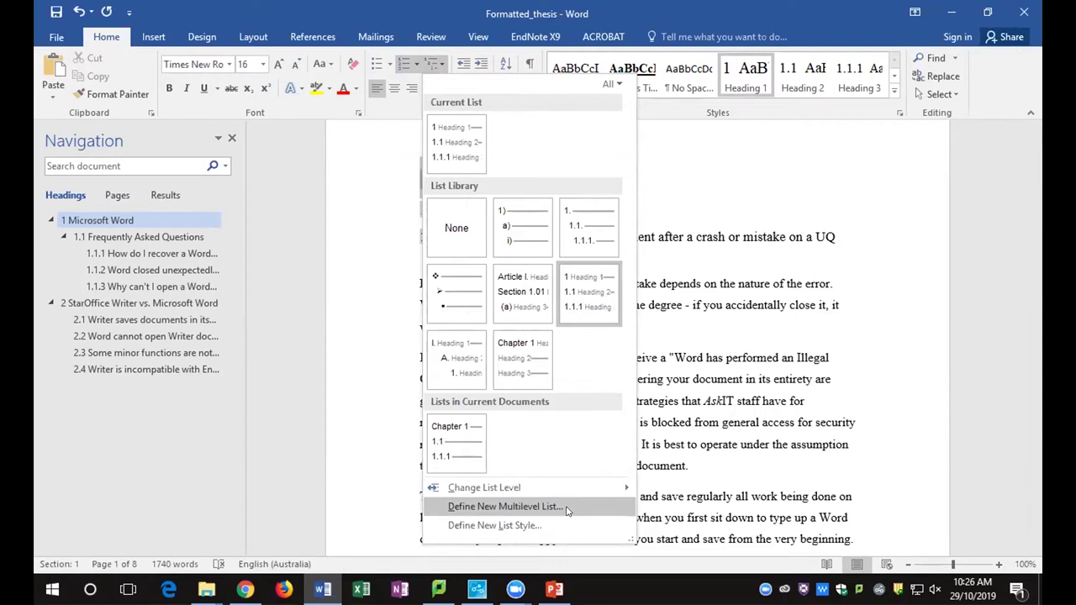
left_click(504, 507)
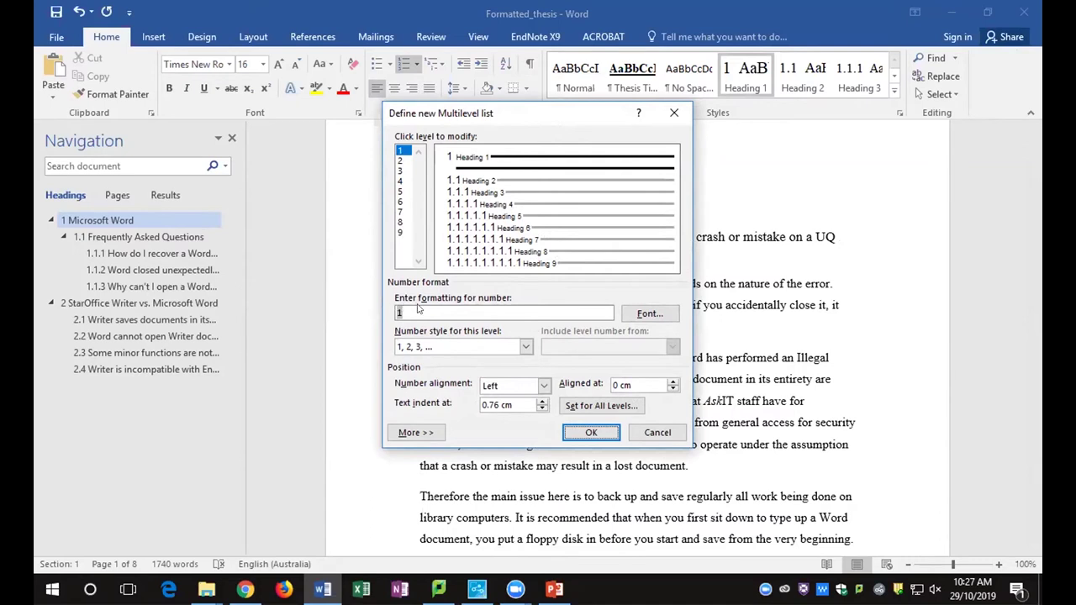
left_click(467, 310)
type("Chapter")
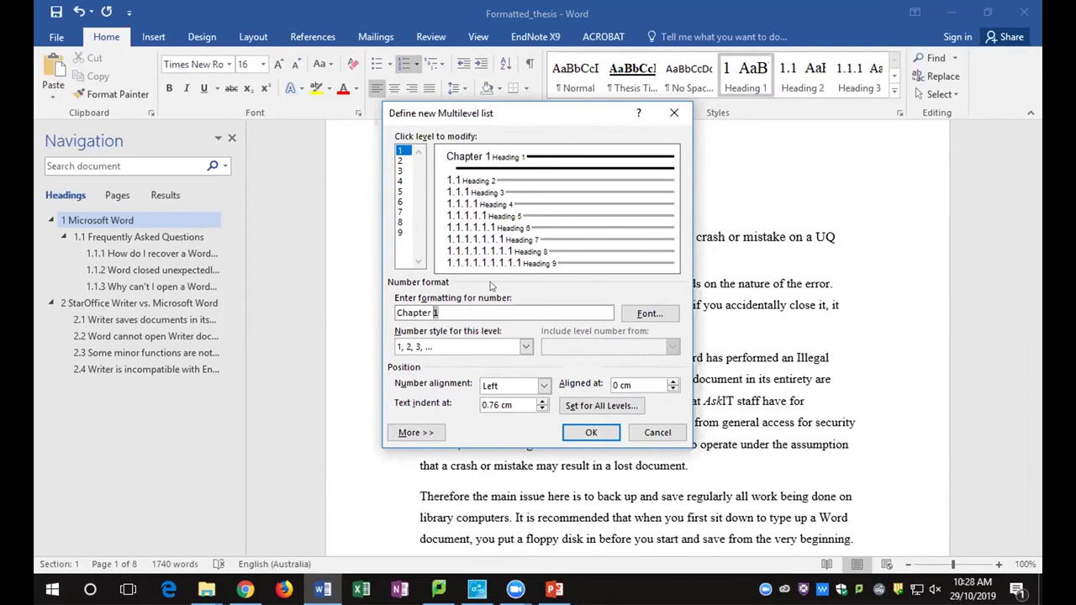
left_click(591, 433)
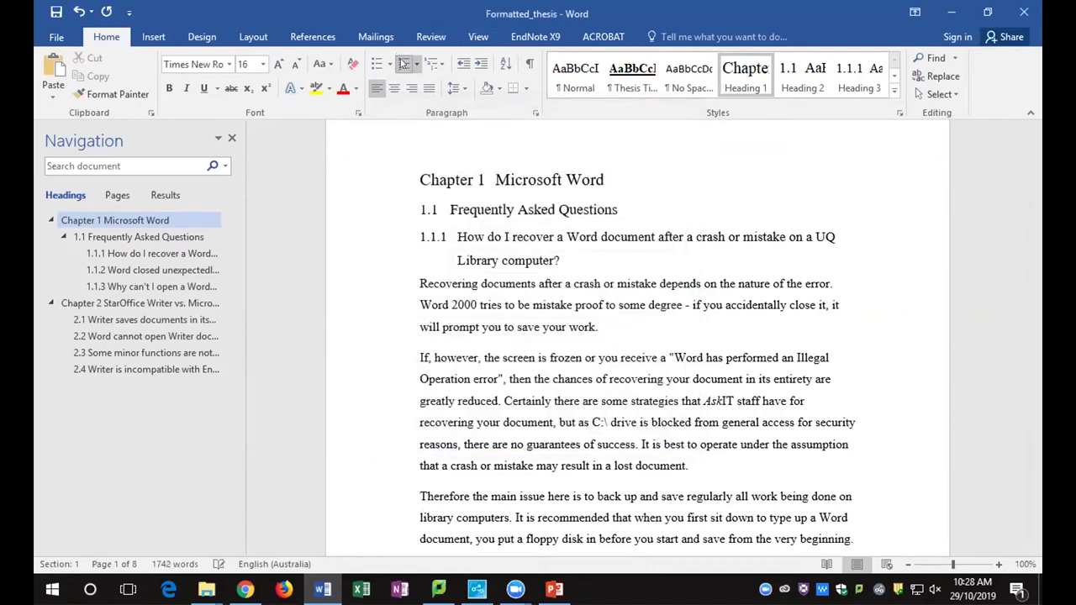
Remove the number from the level 1 "Chapter" format and restore it with the 1, 2, 3, … number style
left_click(433, 64)
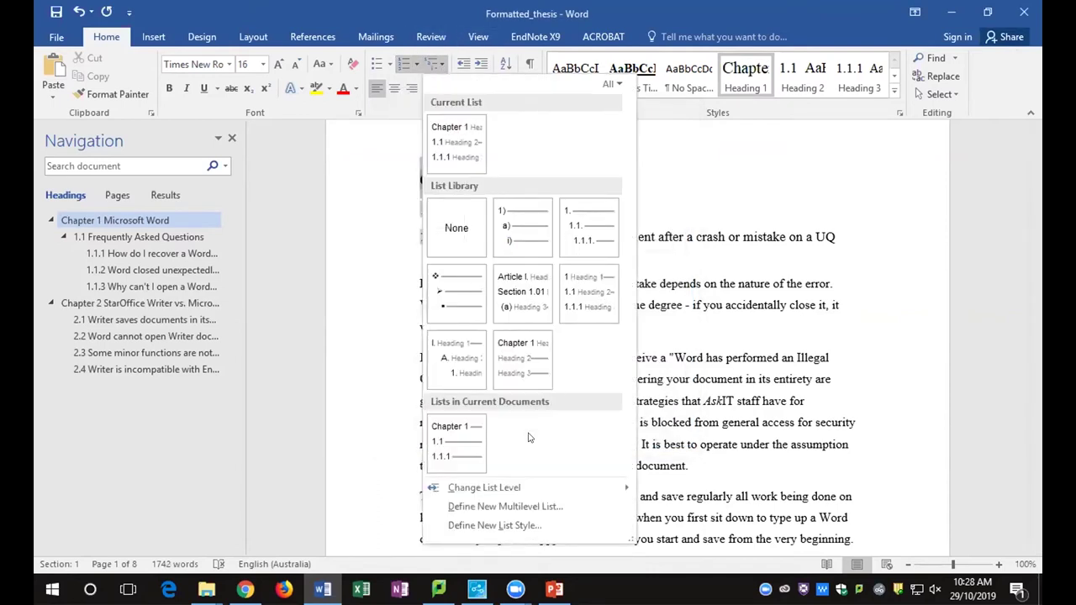
left_click(521, 506)
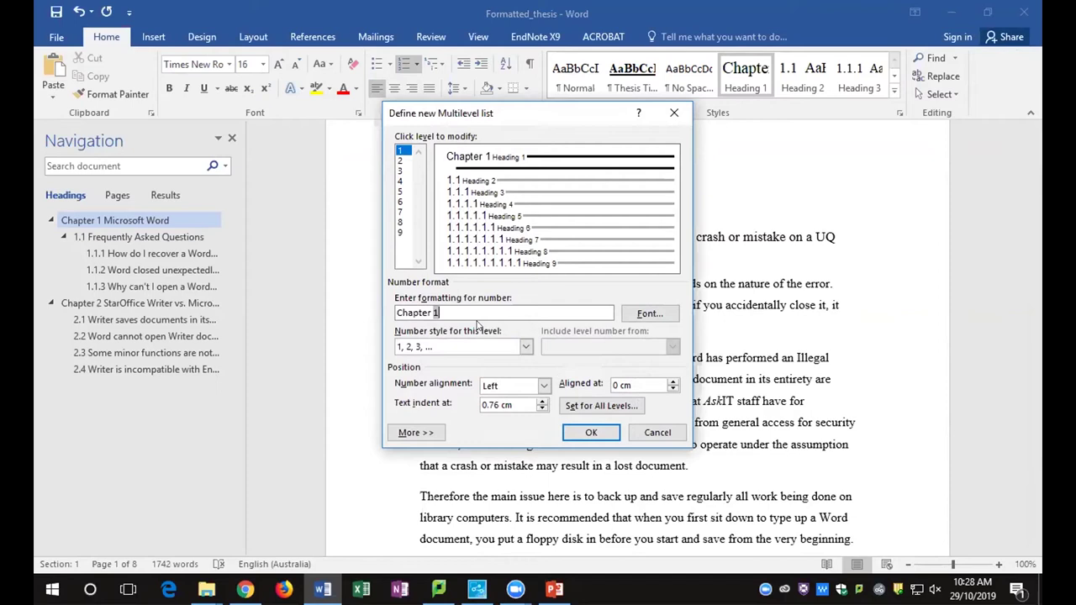
key("BackSpace")
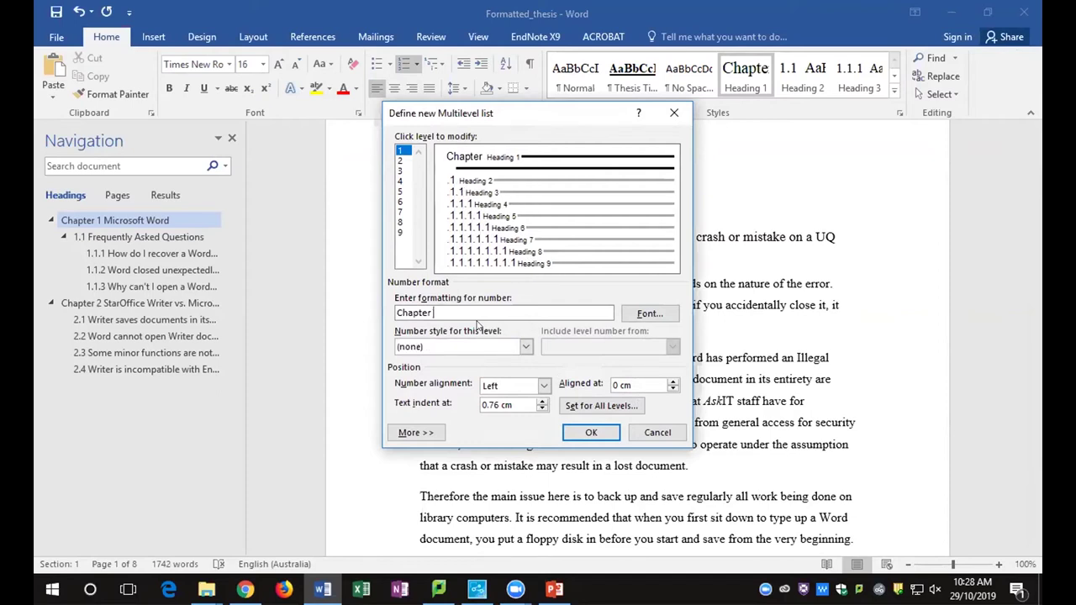
type("1")
key("BackSpace")
left_click(452, 347)
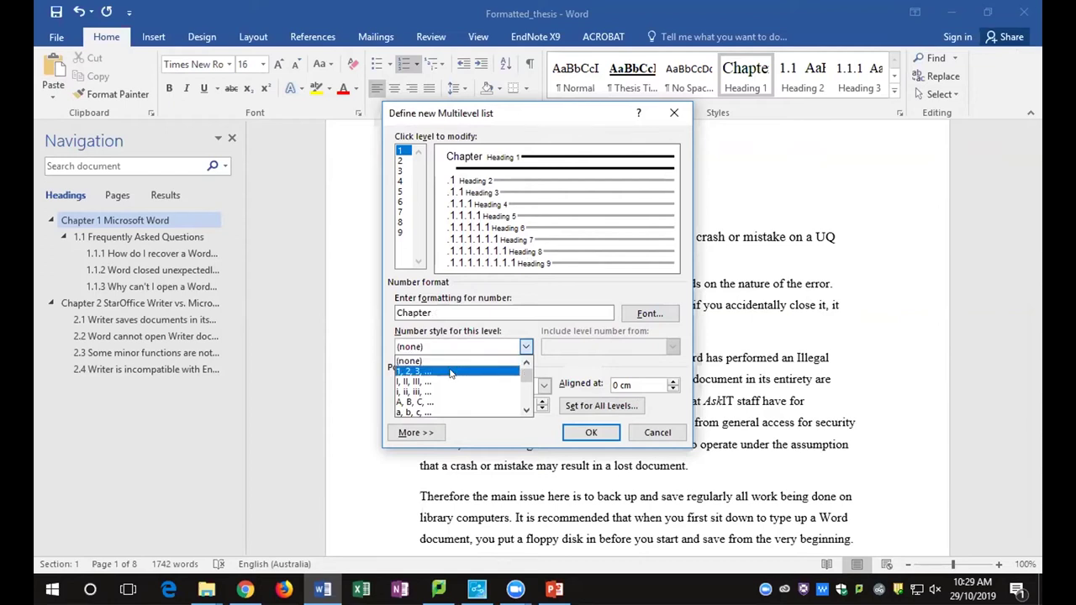
left_click(452, 373)
key("Return")
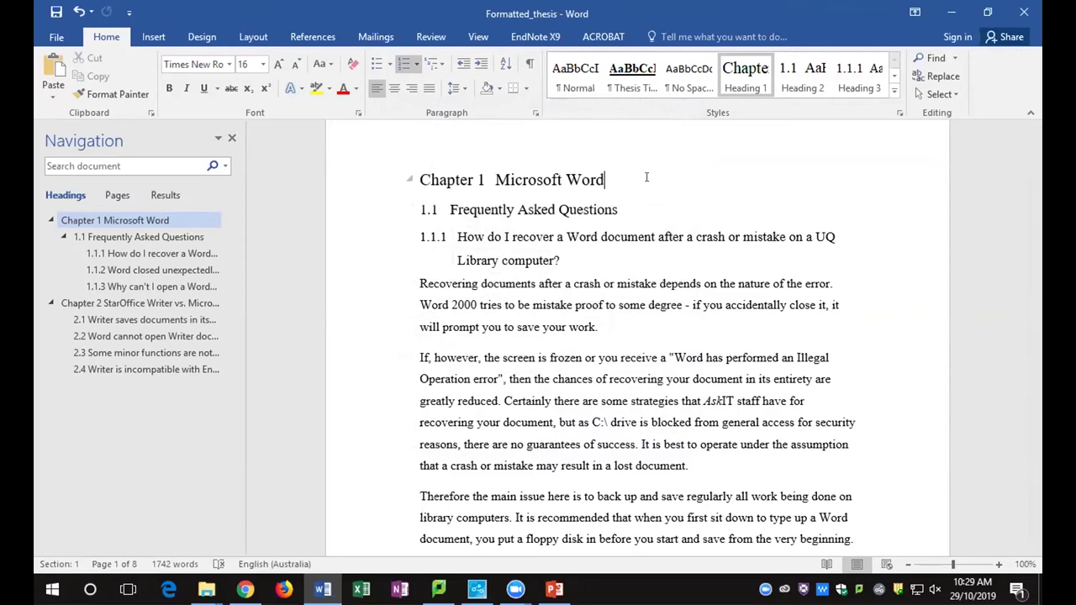
Save the current formatting as a style set named Thesis Styles, replacing the existing file
left_click(204, 37)
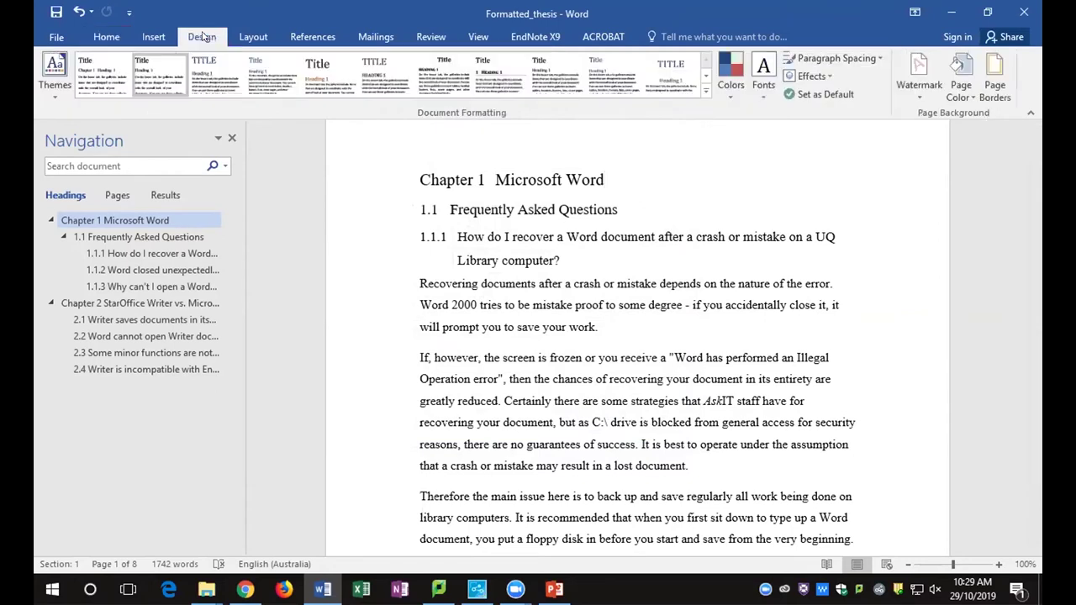
left_click(707, 93)
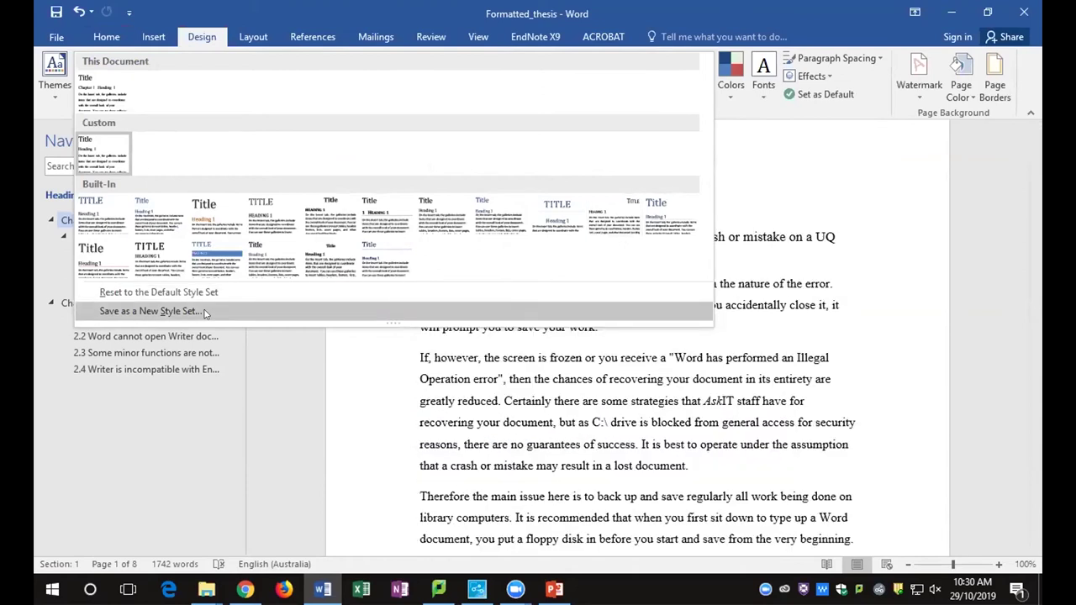
left_click(150, 311)
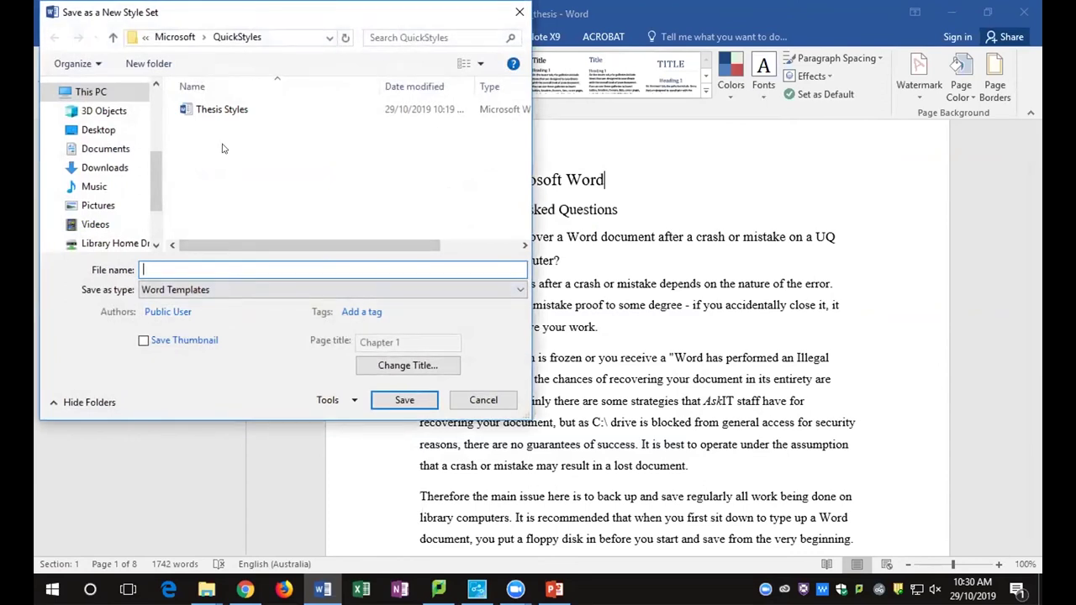
left_click(226, 111)
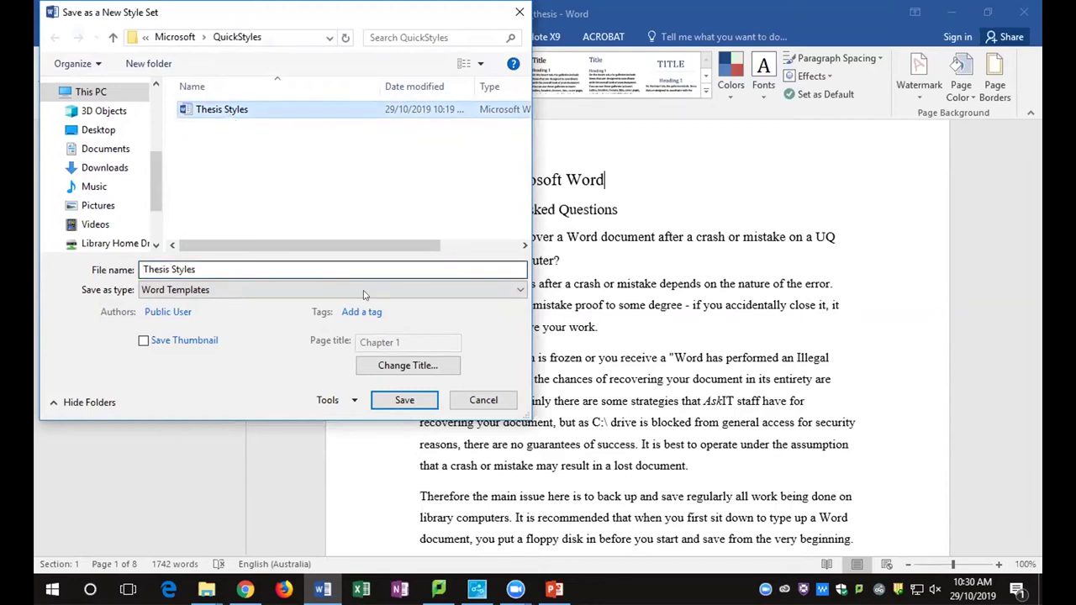
left_click(405, 406)
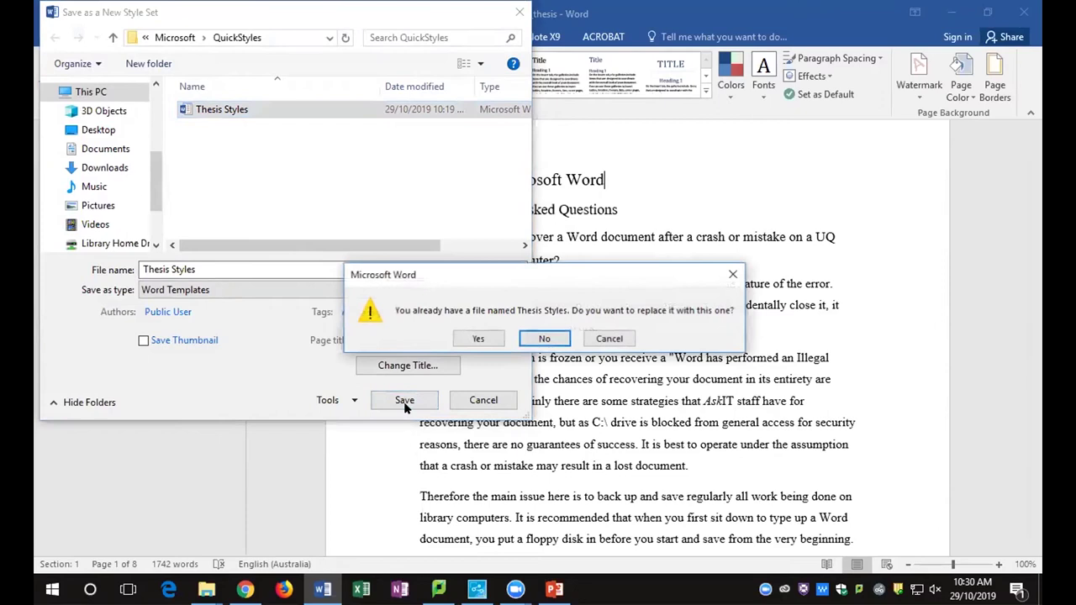
left_click(477, 338)
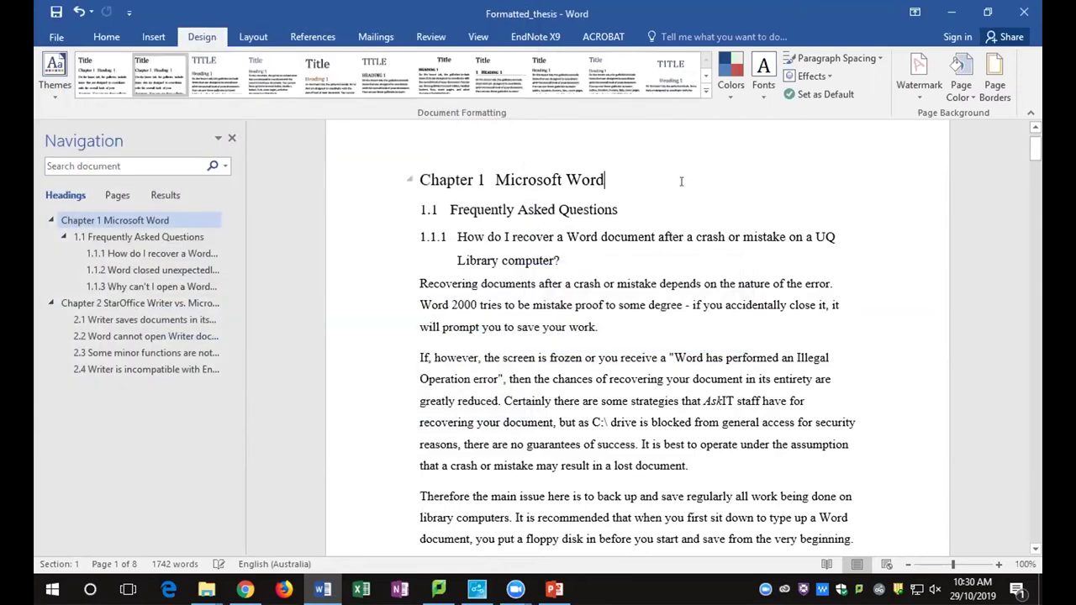
left_click(706, 96)
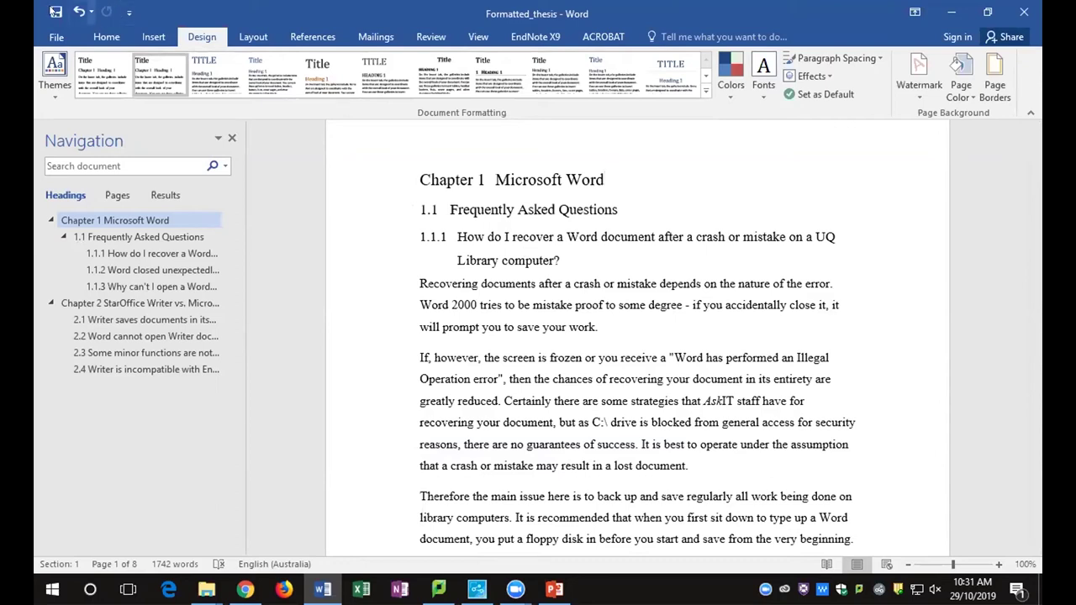
Close Formatted_thesis and open ThesisPreliminaryPages from the CaST Word2016(1) folder
left_click(56, 37)
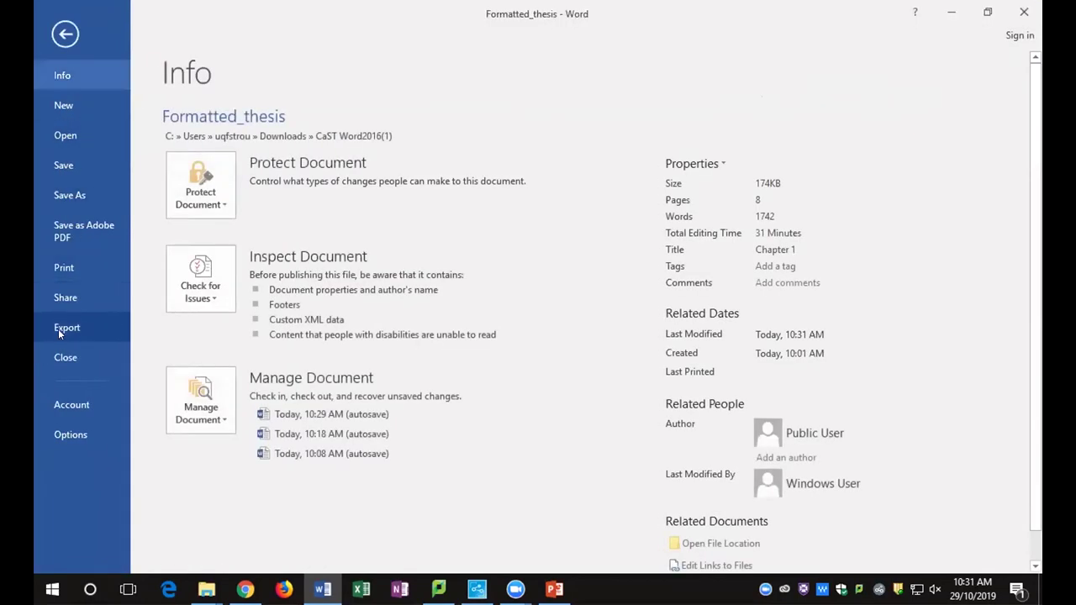
left_click(53, 360)
left_click(293, 559)
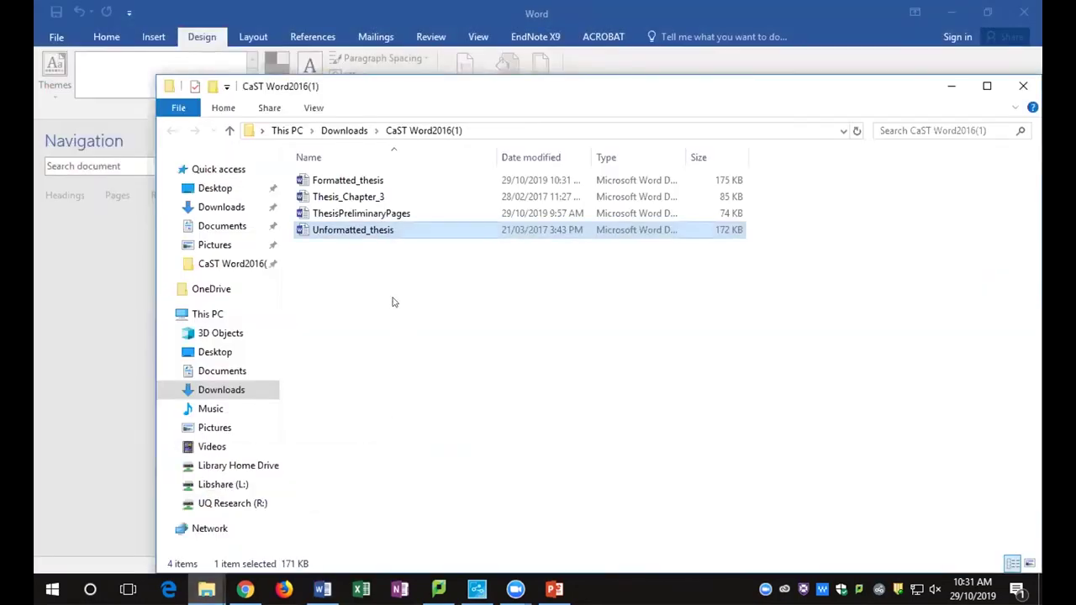
double_click(355, 213)
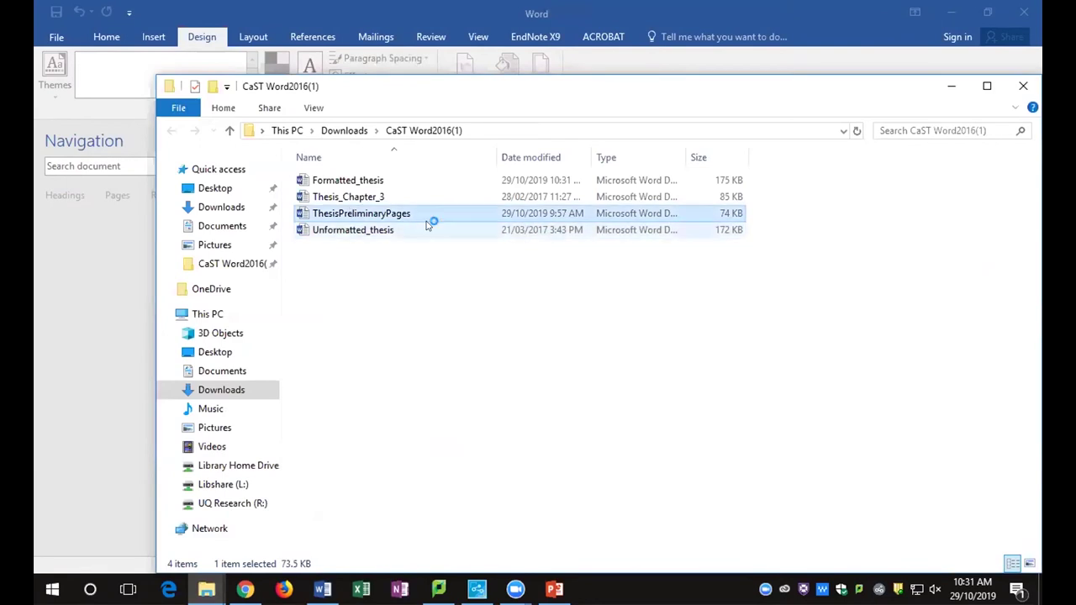
Show formatting marks, move the section break after "Main text of the thesis" to its own paragraph and delete that placeholder text
scroll(538, 375, "down", 5)
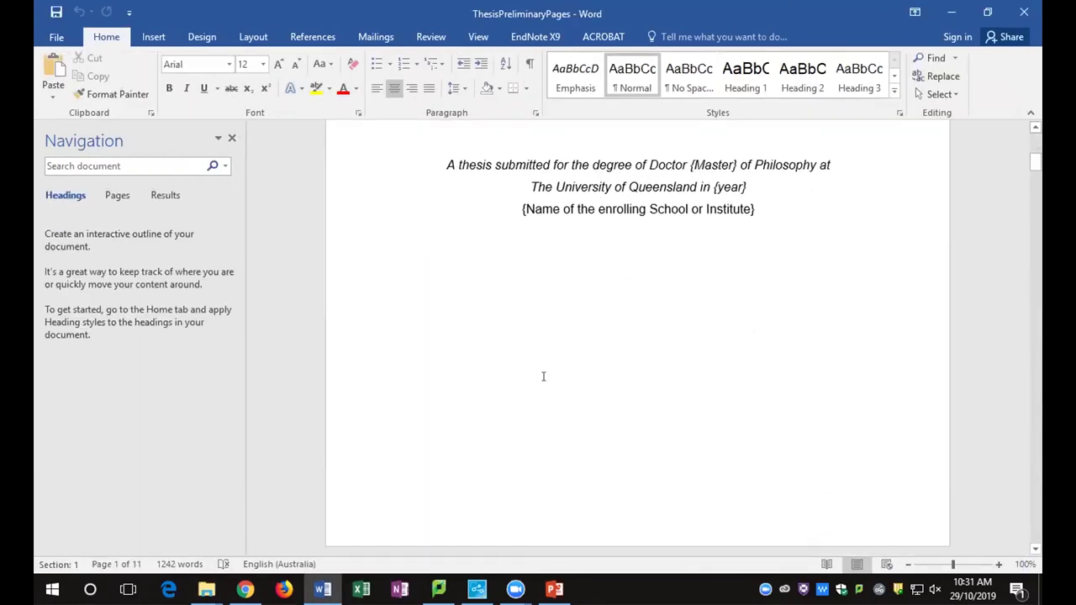
scroll(543, 376, "down", 1)
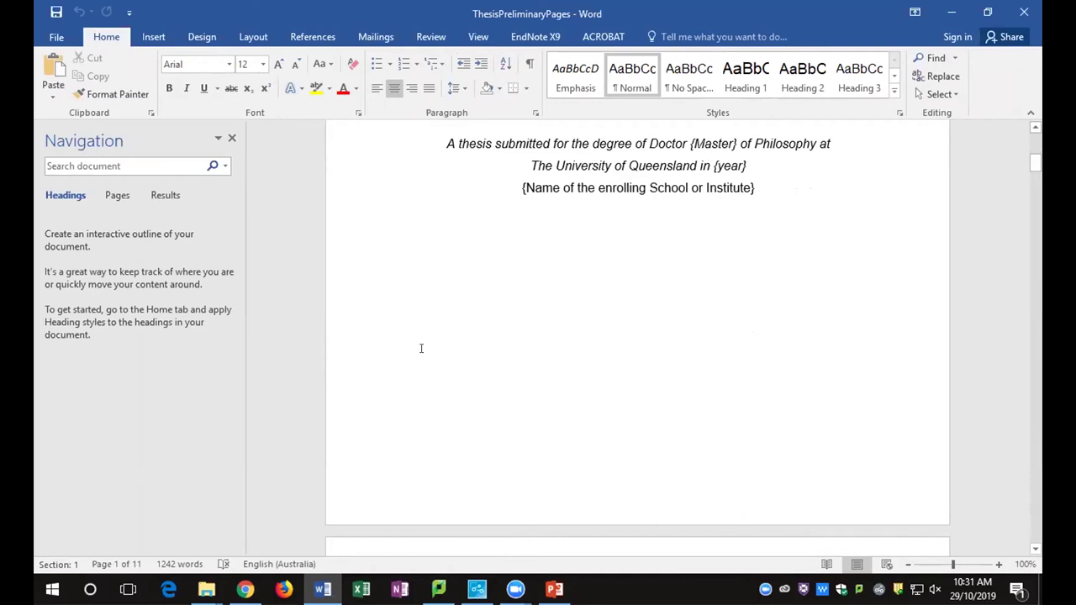
key("ctrl+End")
scroll(421, 348, "down", 5)
scroll(422, 348, "up", 3)
scroll(444, 353, "down", 4)
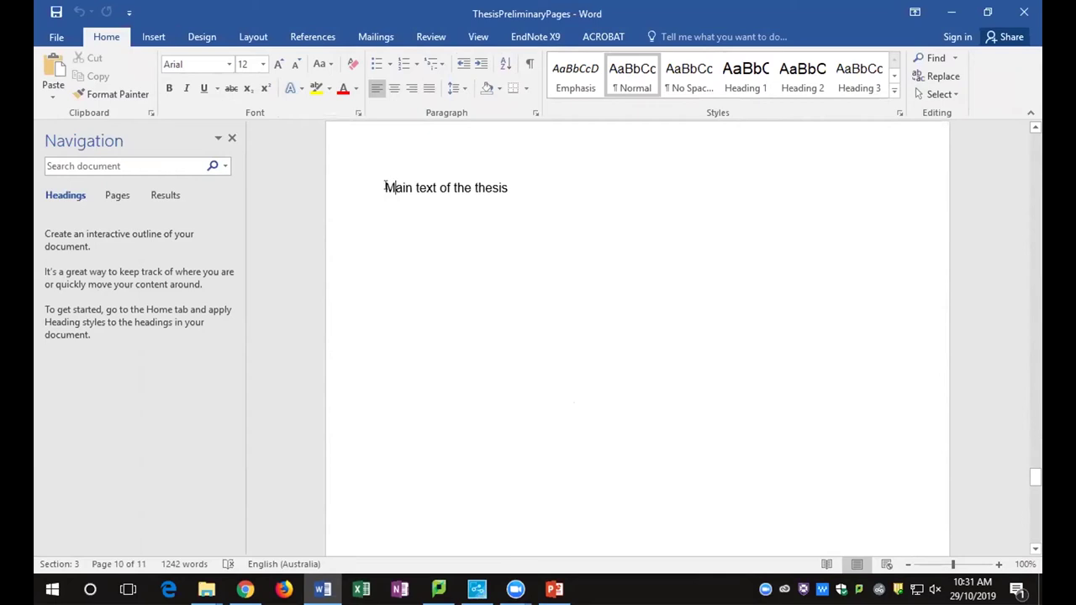
key("ctrl+shift+8")
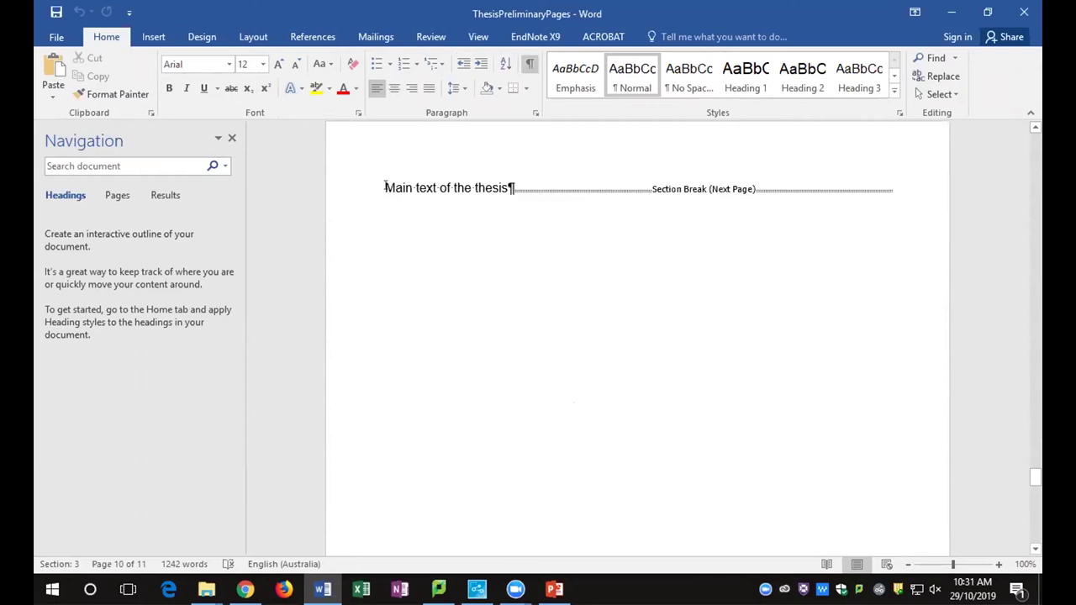
scroll(385, 186, "up", 2)
left_click_drag(385, 300, 505, 301)
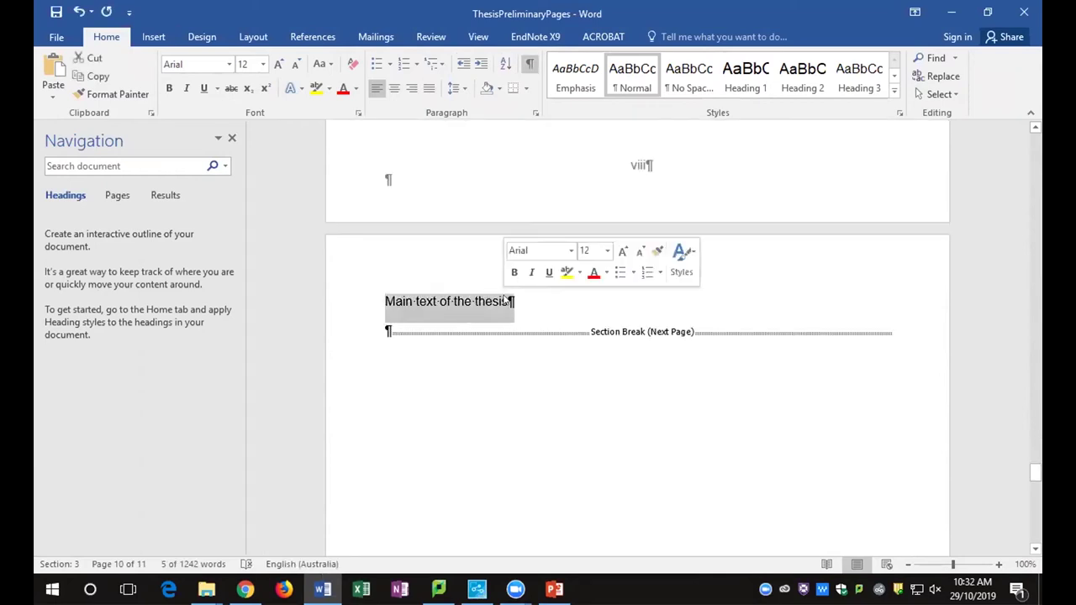
key("Delete")
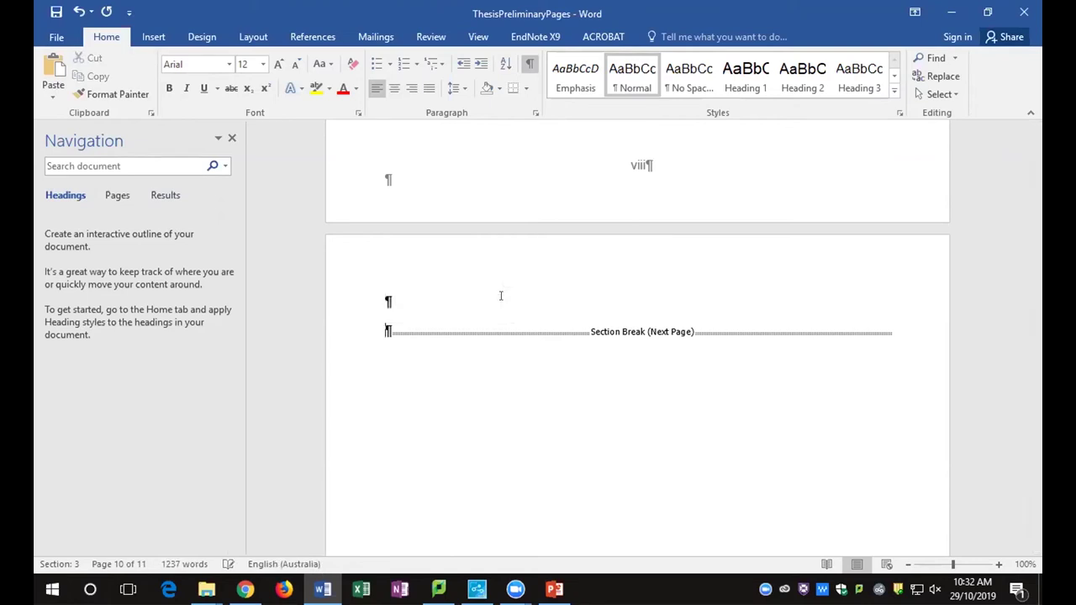
Insert the text of the Formatted_thesis file at the blank paragraph above the section break
key("Down")
left_click(396, 294)
left_click(154, 36)
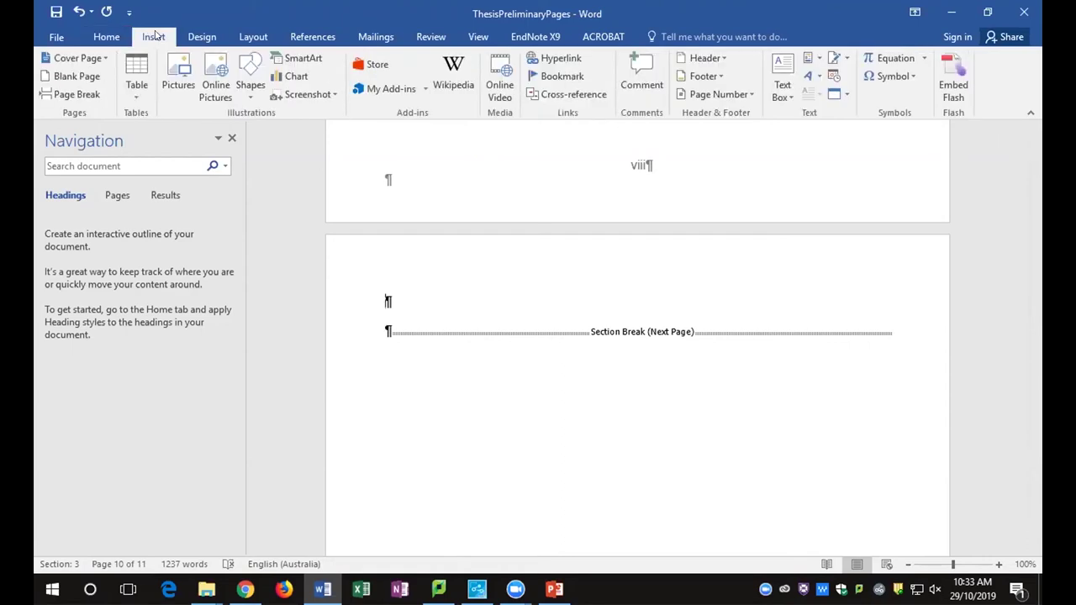
left_click(848, 95)
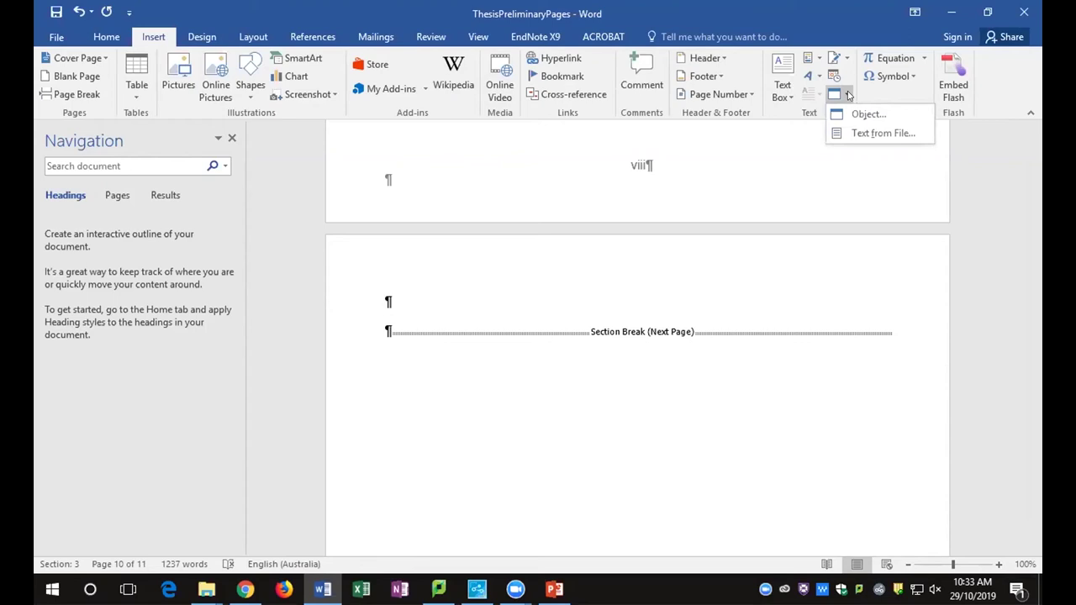
left_click(878, 133)
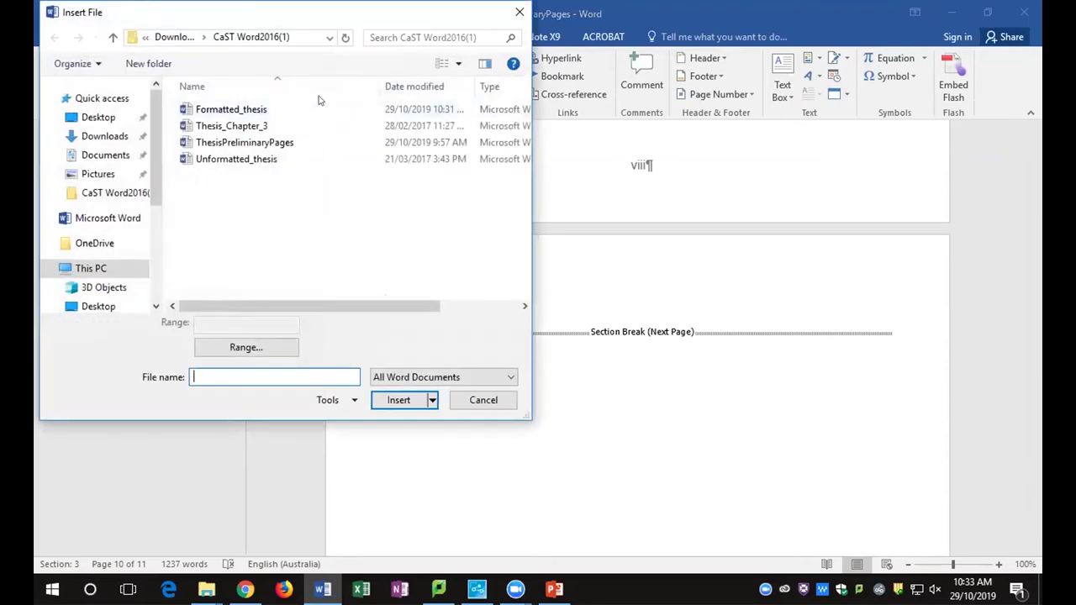
left_click(276, 109)
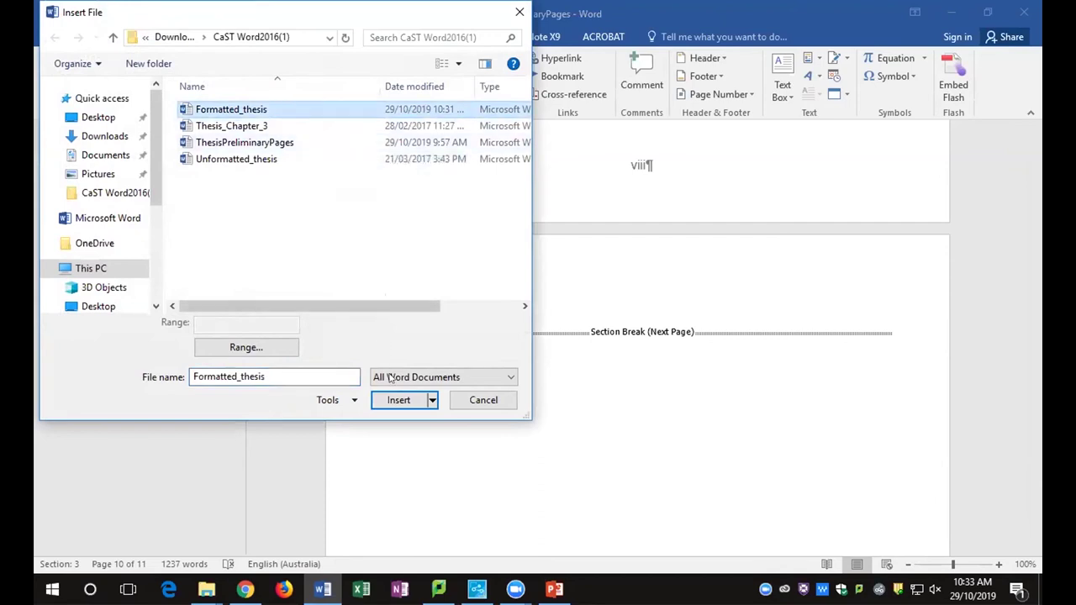
left_click(398, 400)
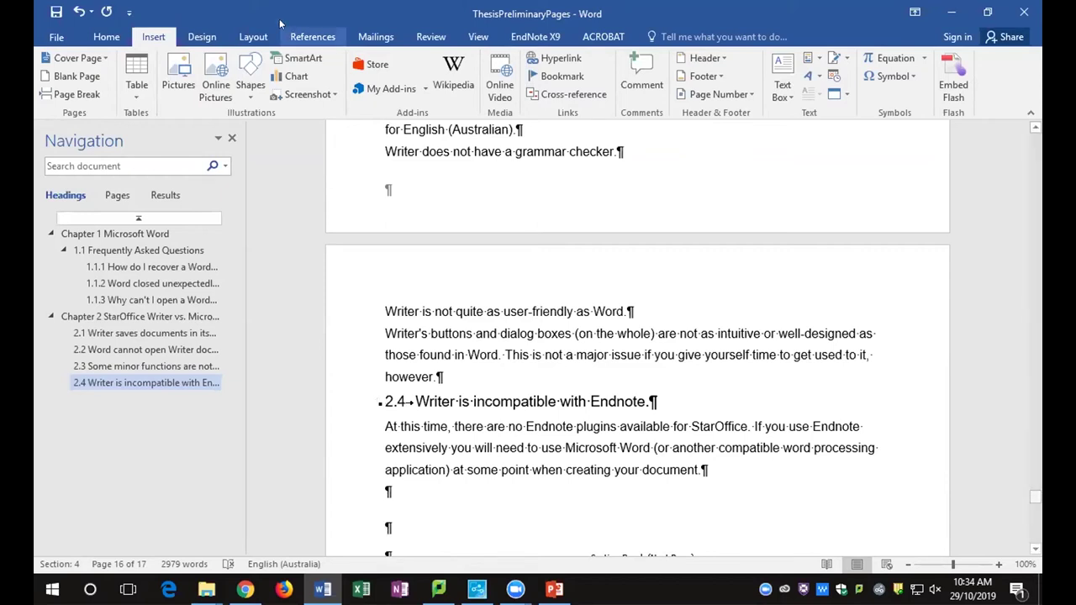
Apply the custom Thesis Styles style set to the combined ThesisPreliminaryPages document
left_click(204, 37)
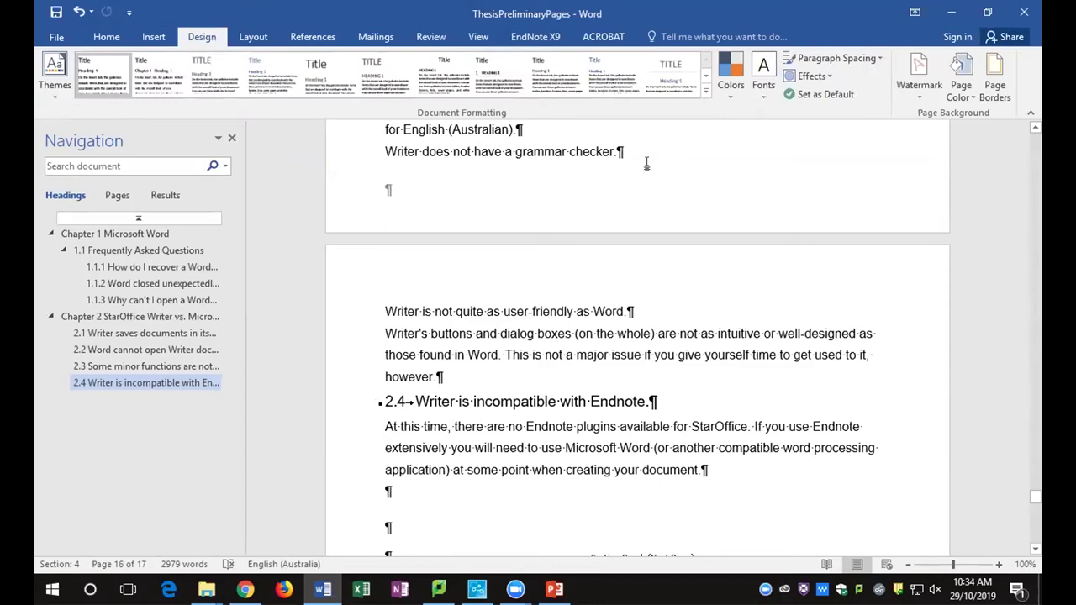
left_click(701, 97)
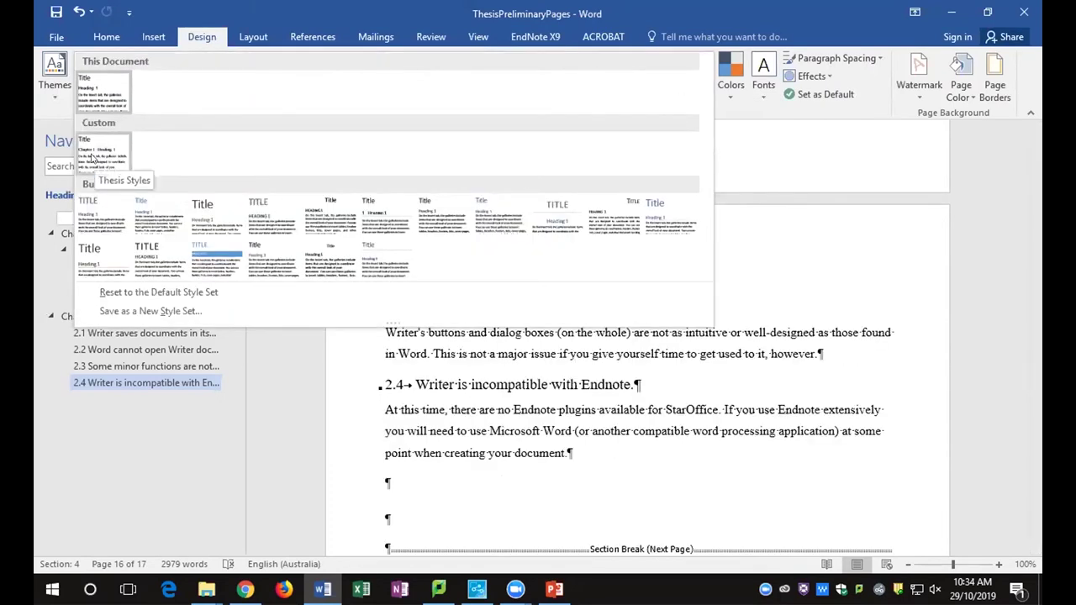
left_click(91, 156)
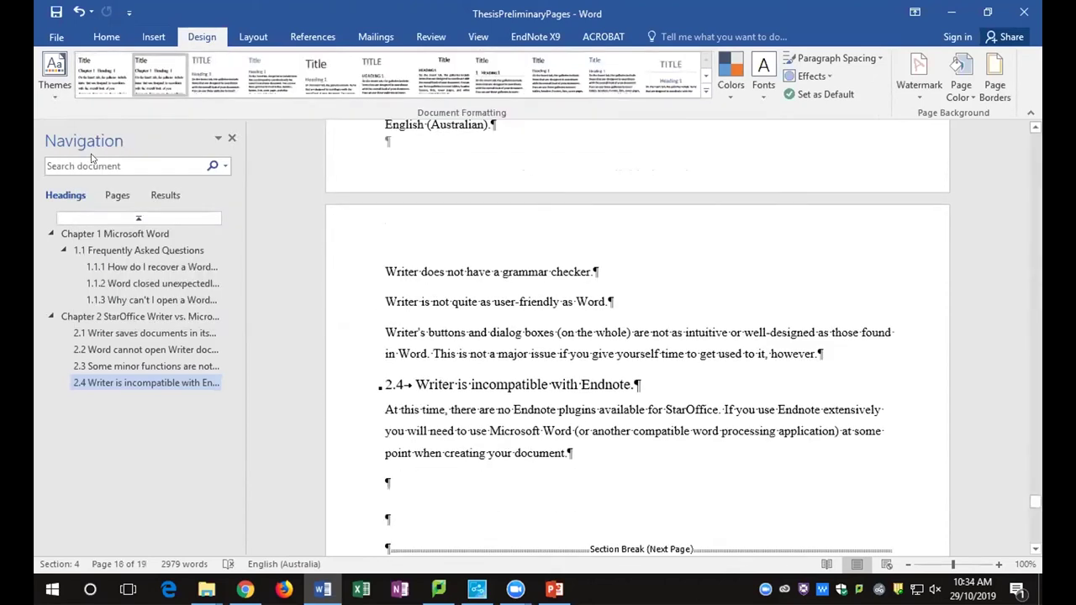
Open the file information and saving options for the ThesisPreliminaryPages document
left_click(56, 37)
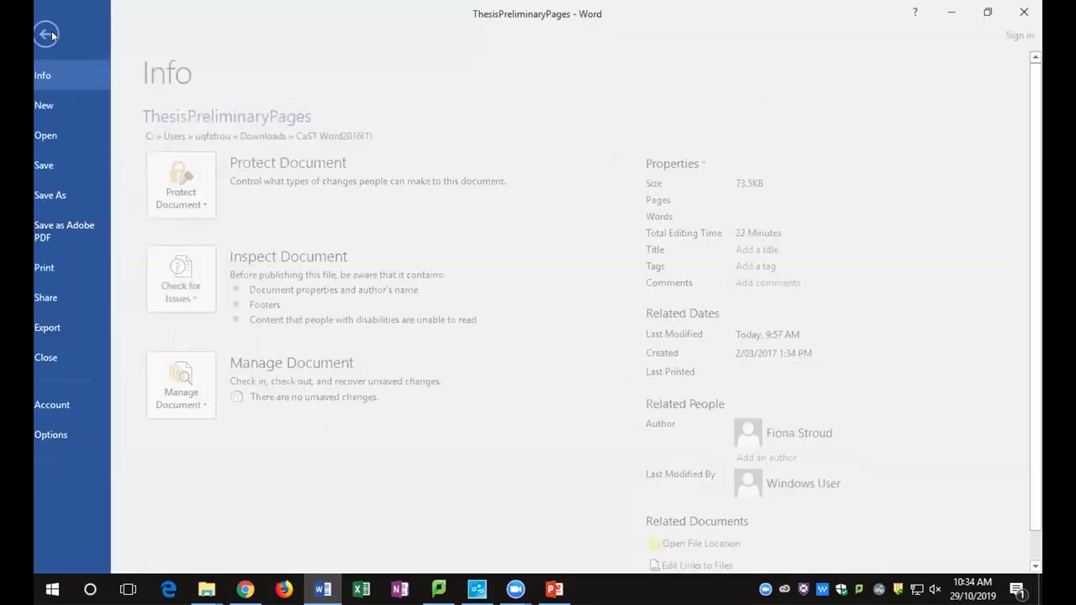
Save a copy of the document as ThesisPreliminaryPagesDRAFT in the CaST Word2016(1) folder
left_click(70, 196)
left_click(232, 249)
left_click(258, 263)
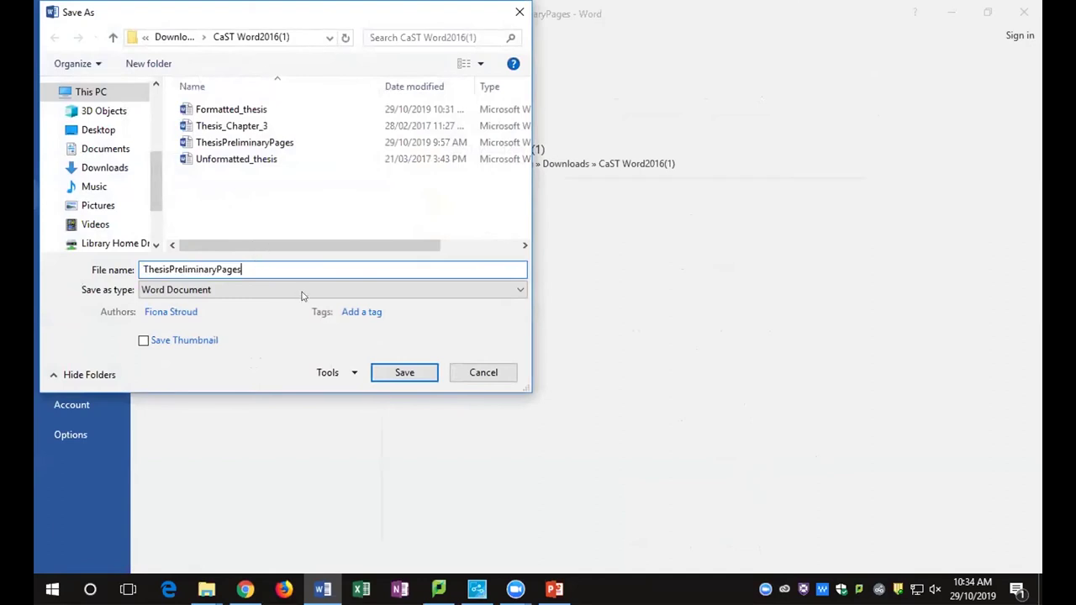
type("DRAFT")
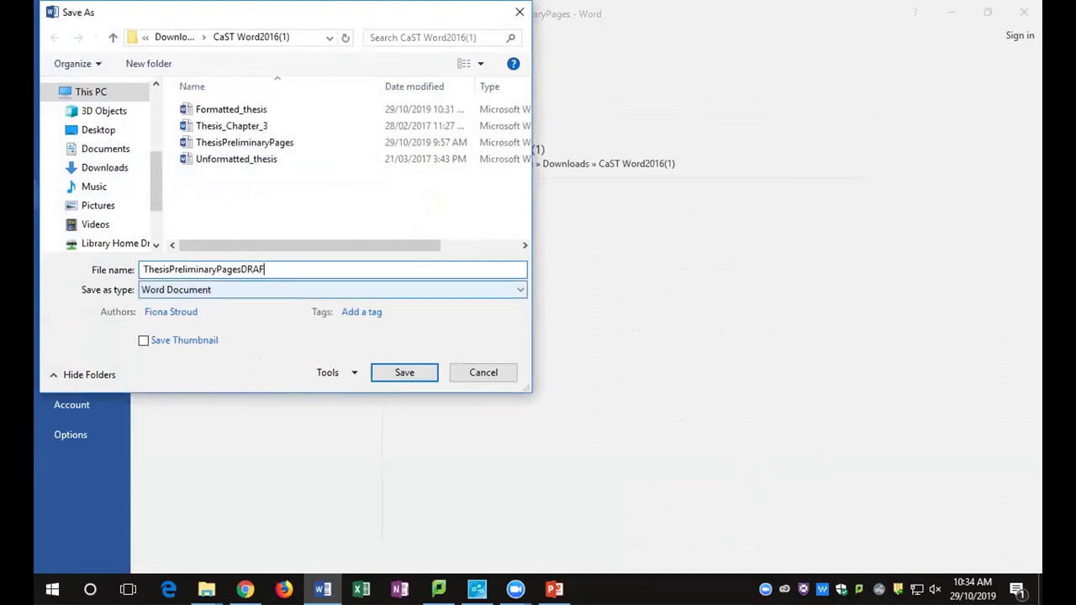
left_click(409, 374)
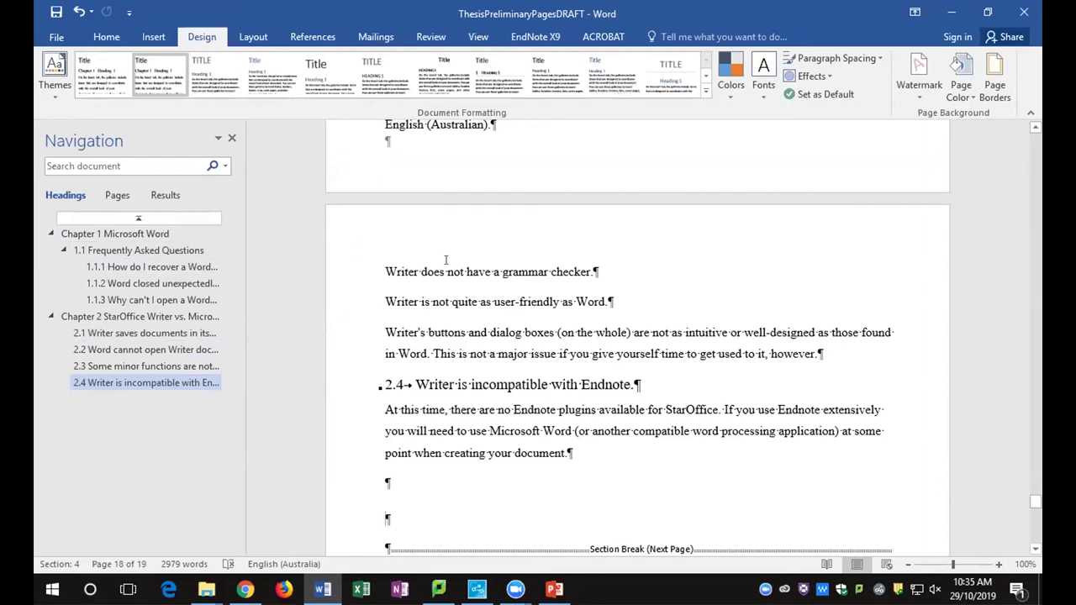
Hide the formatting marks and collapse headings 1.1.1, 1.1.2 and 1.1.3 in Chapter 1
left_click(102, 266)
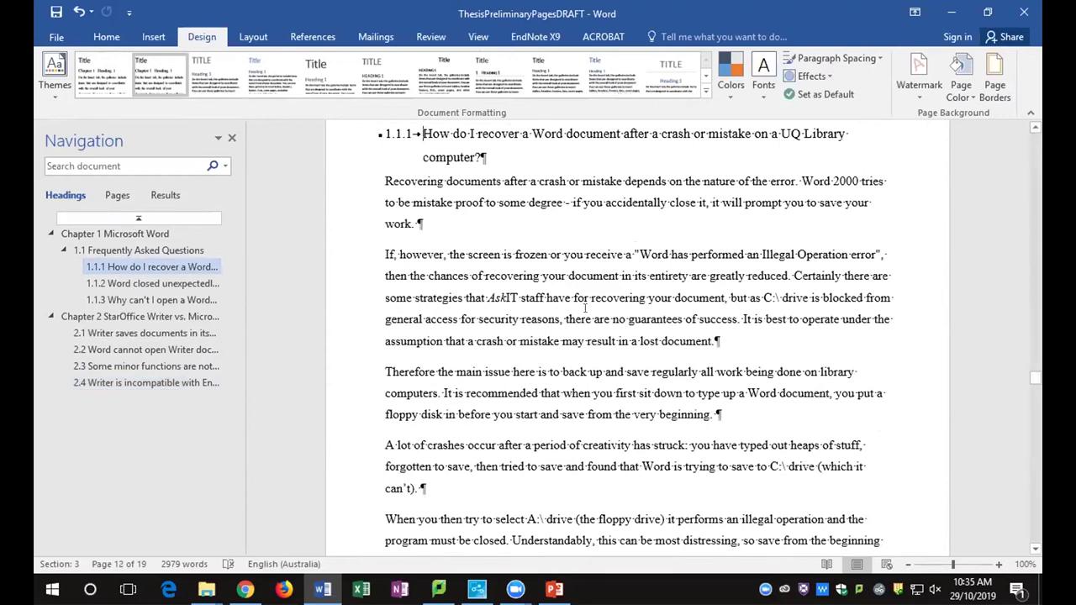
scroll(580, 326, "up", 1)
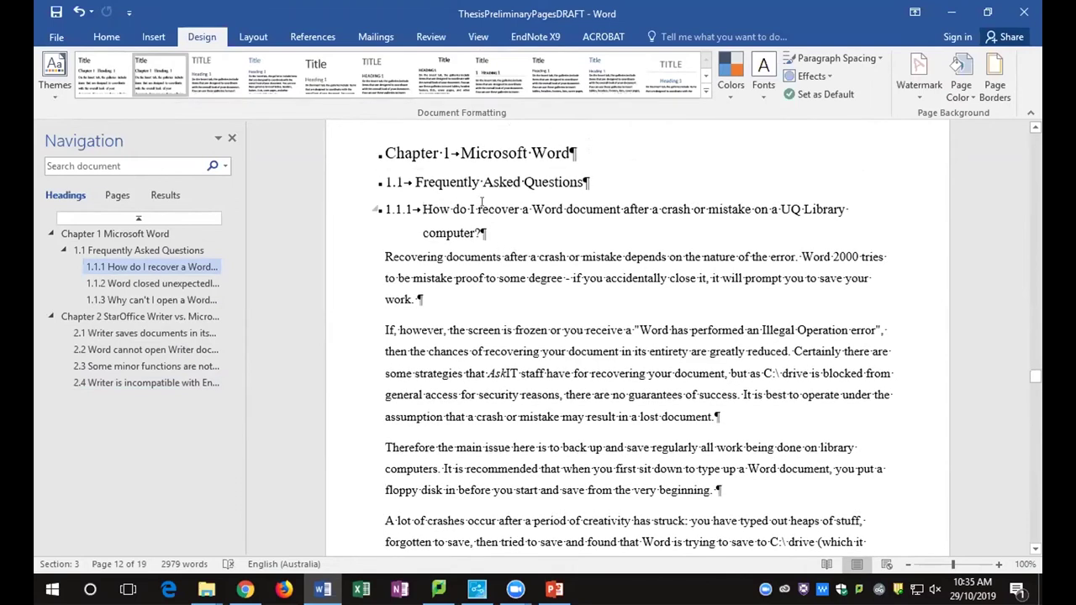
key("ctrl+shift+8")
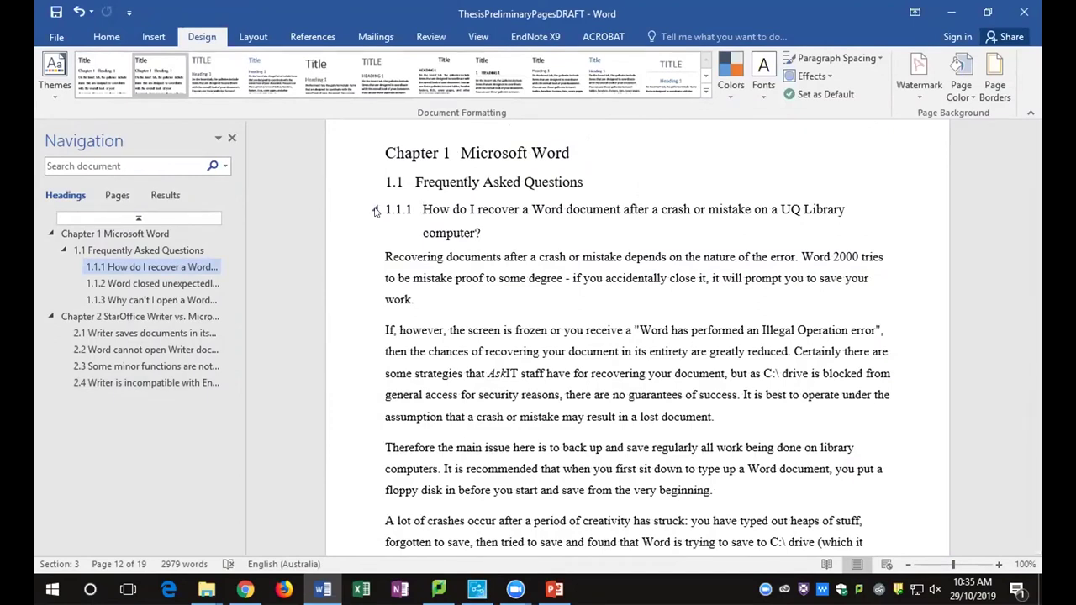
left_click(376, 210)
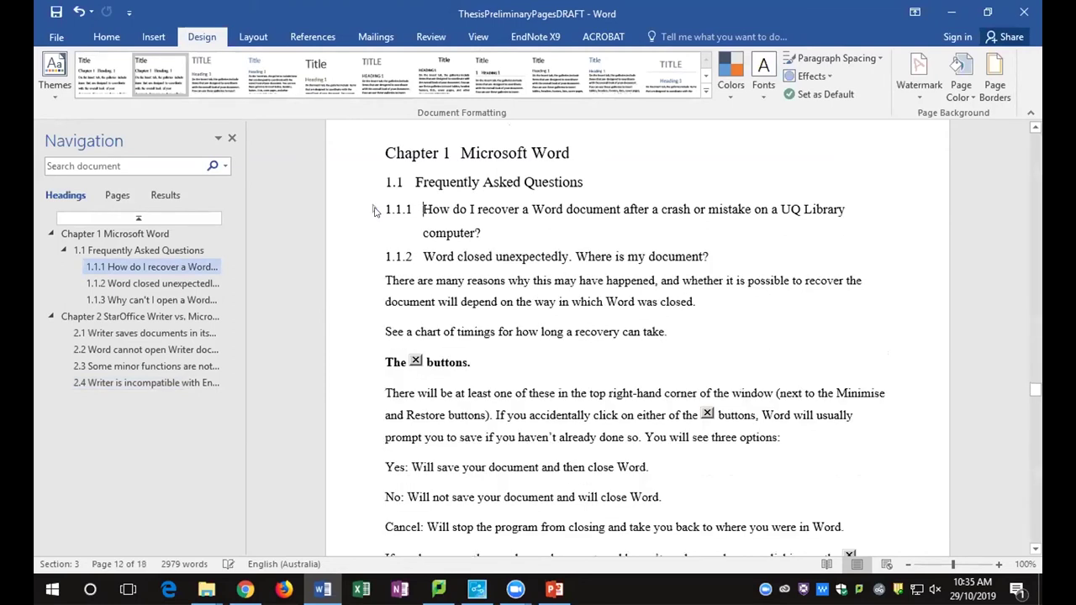
left_click(373, 255)
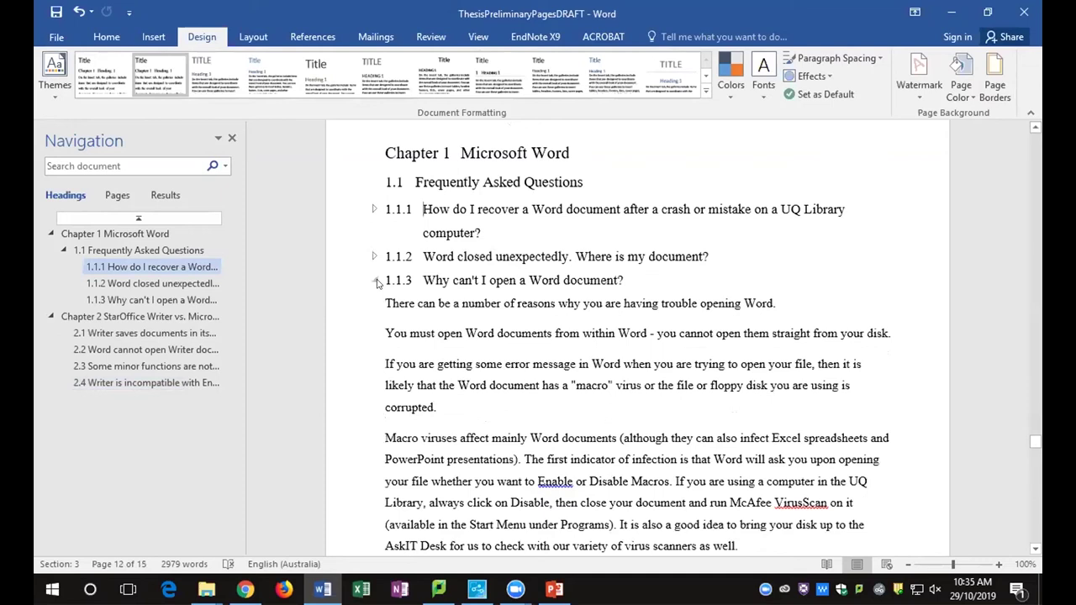
left_click(375, 281)
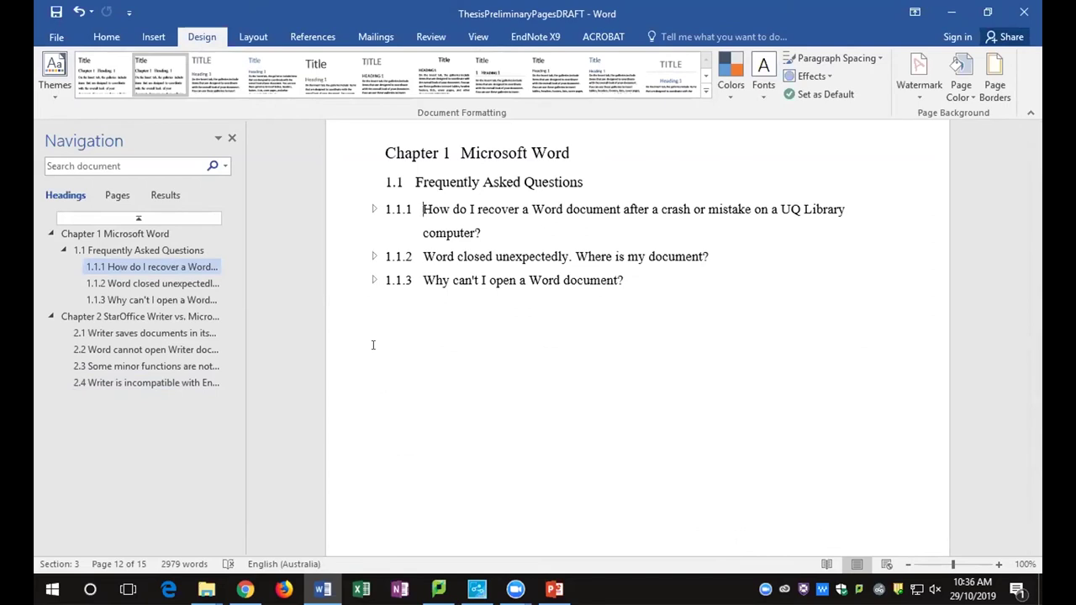
Expand all collapsed headings in the document at once
right_click(380, 208)
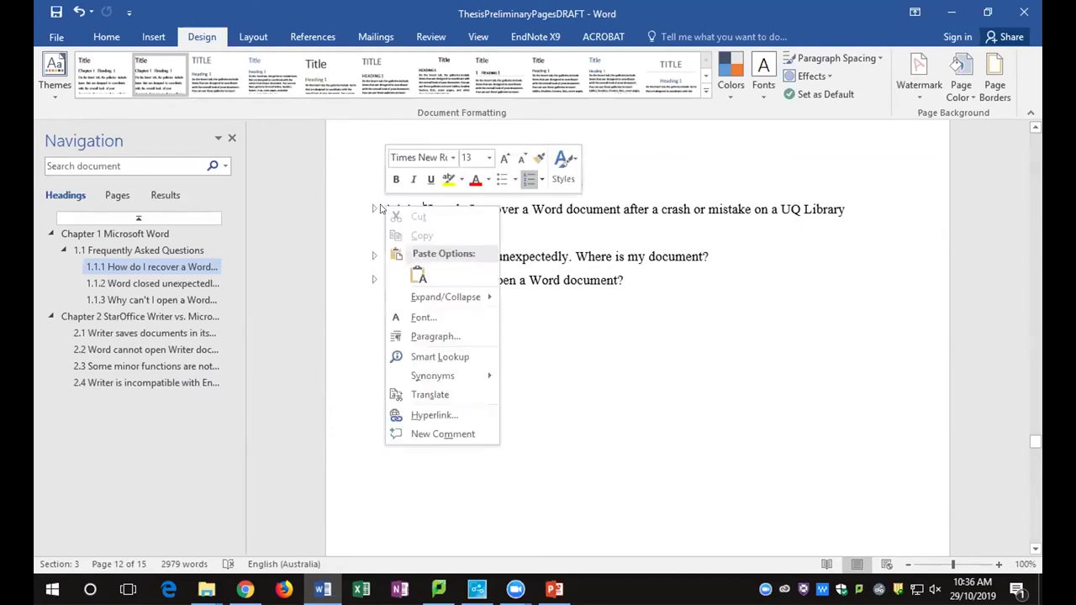
mouse_move(471, 299)
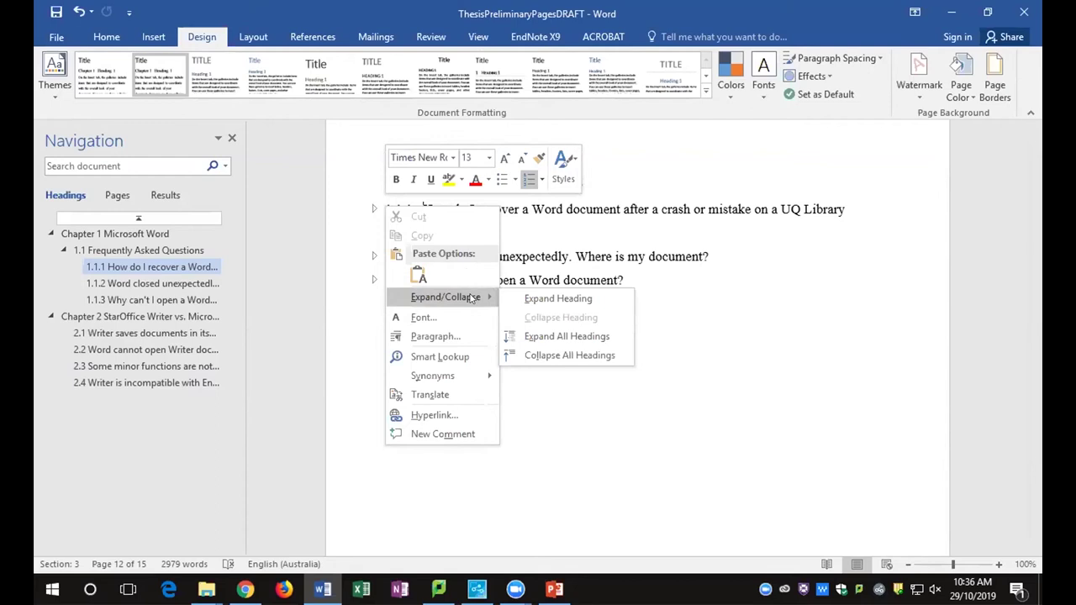
left_click(576, 338)
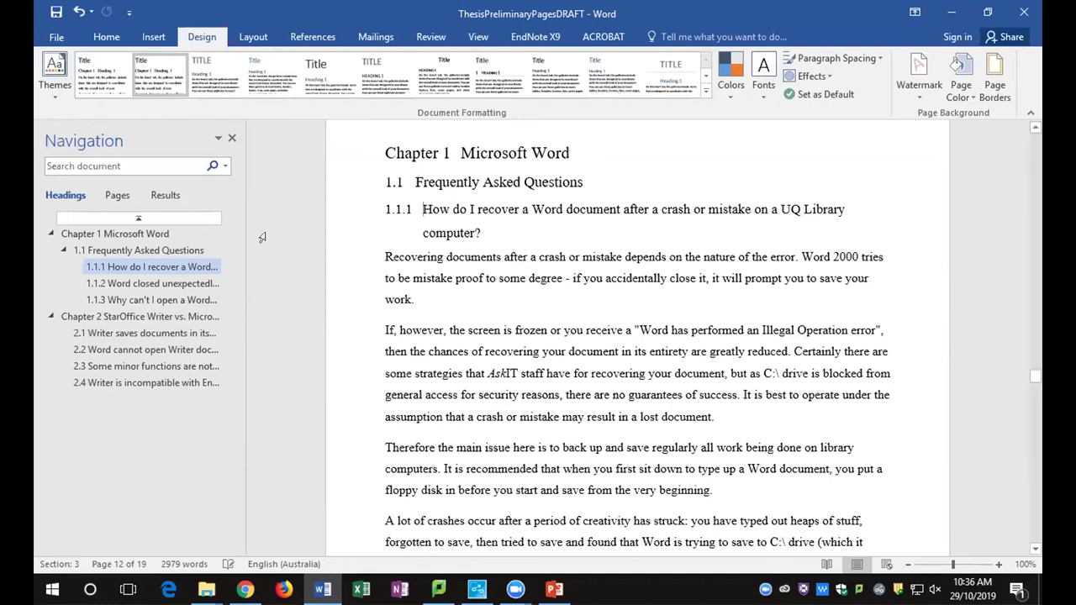
Move the section "Word closed unexpectedly. Where is my document?" above "How do I recover a Word document" in the heading outline
left_click(93, 286)
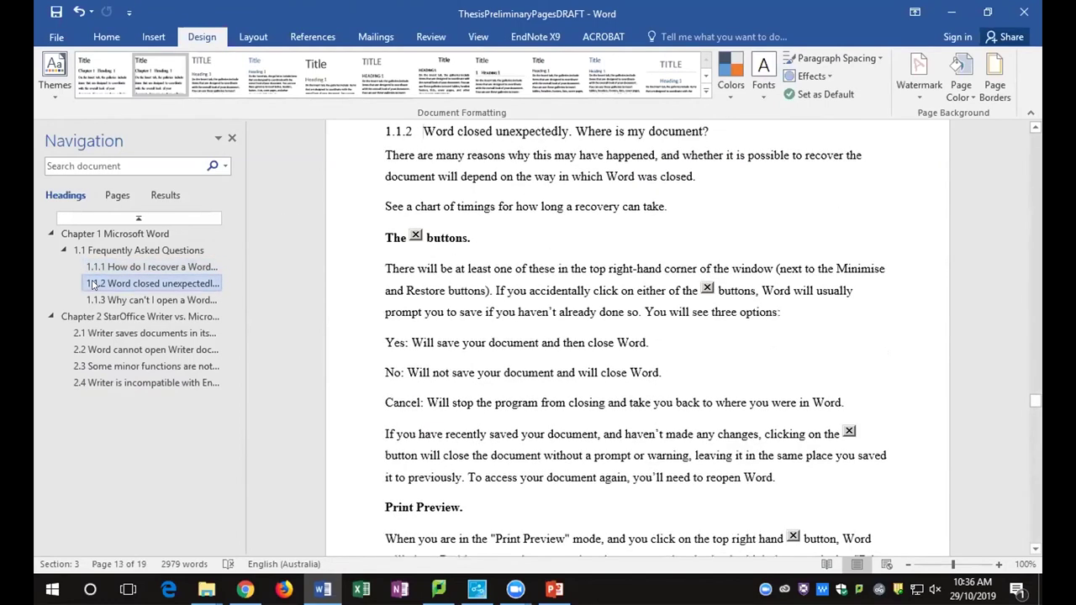
mouse_move(94, 286)
left_mouse_down()
mouse_move(84, 278)
mouse_move(93, 266)
left_mouse_up()
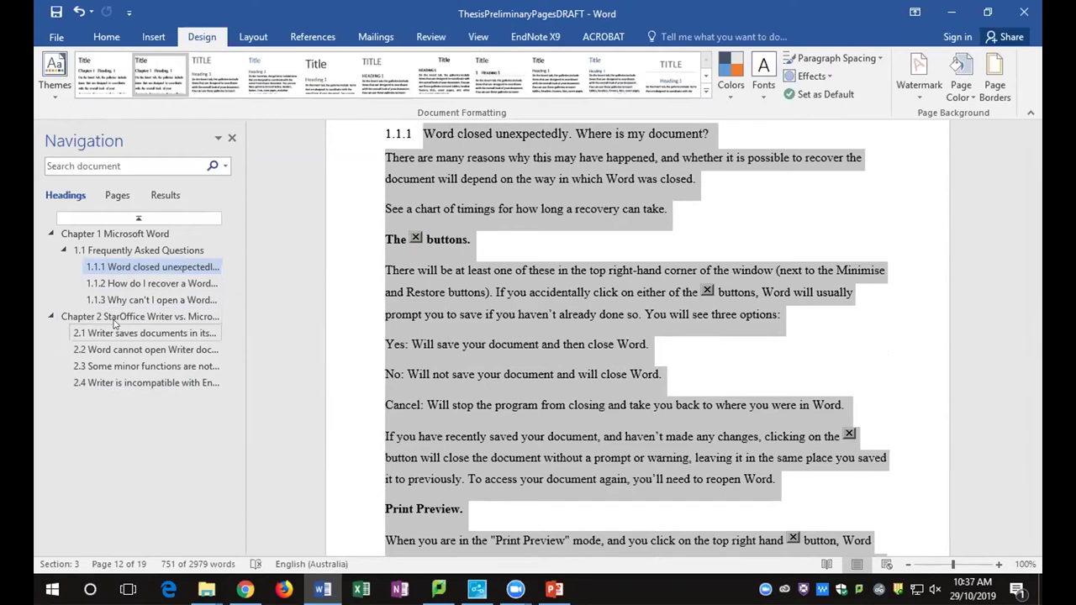
Move the section "Why can't I open a Word document?", including its ending section break, to the first position under Frequently Asked Questions
left_click(113, 300)
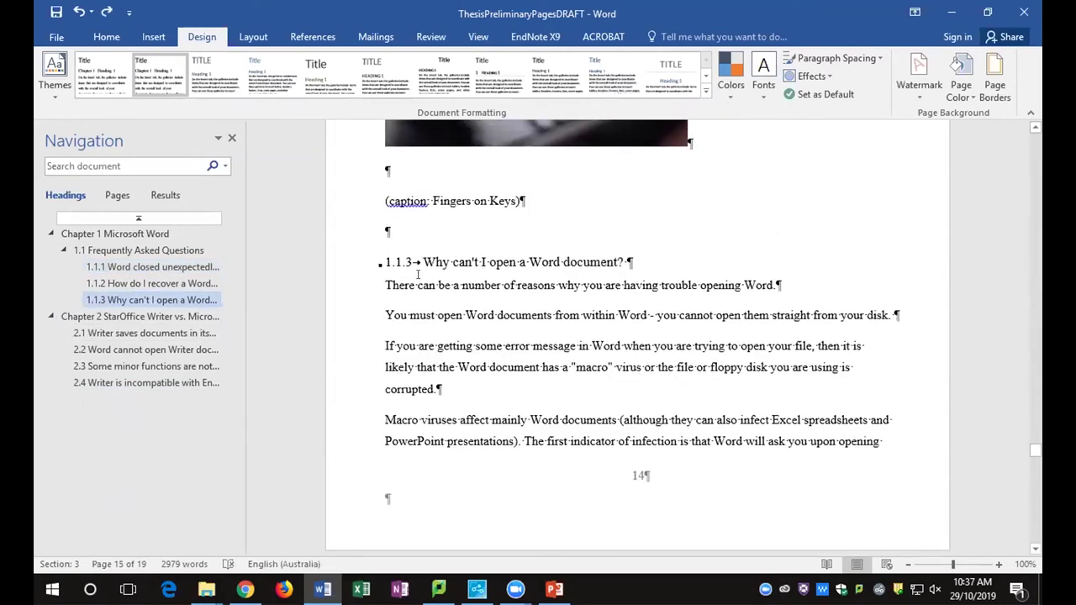
scroll(418, 274, "down", 10)
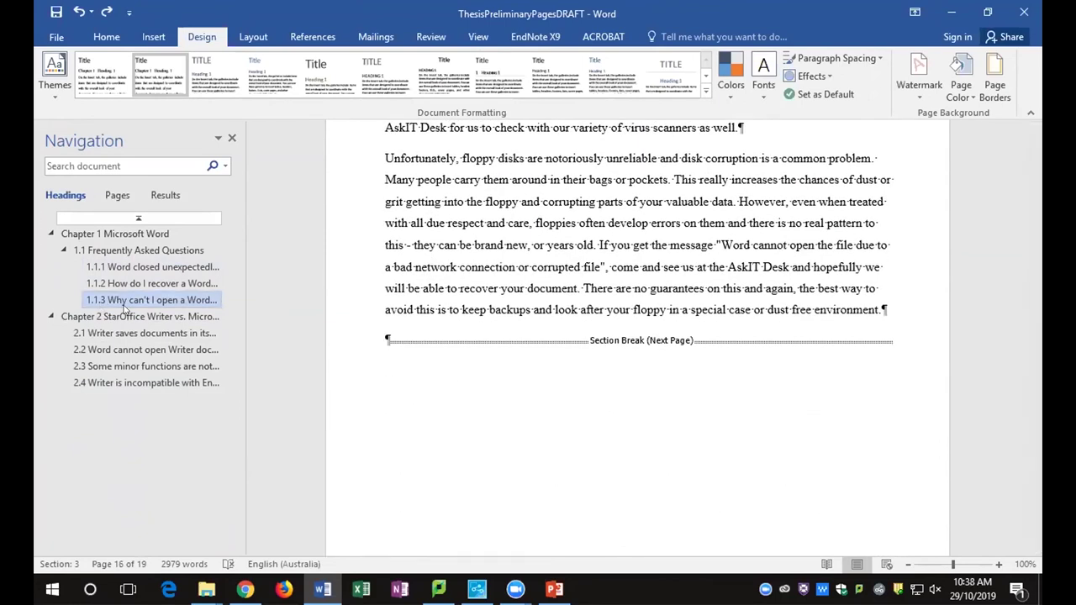
left_click_drag(140, 304, 141, 267)
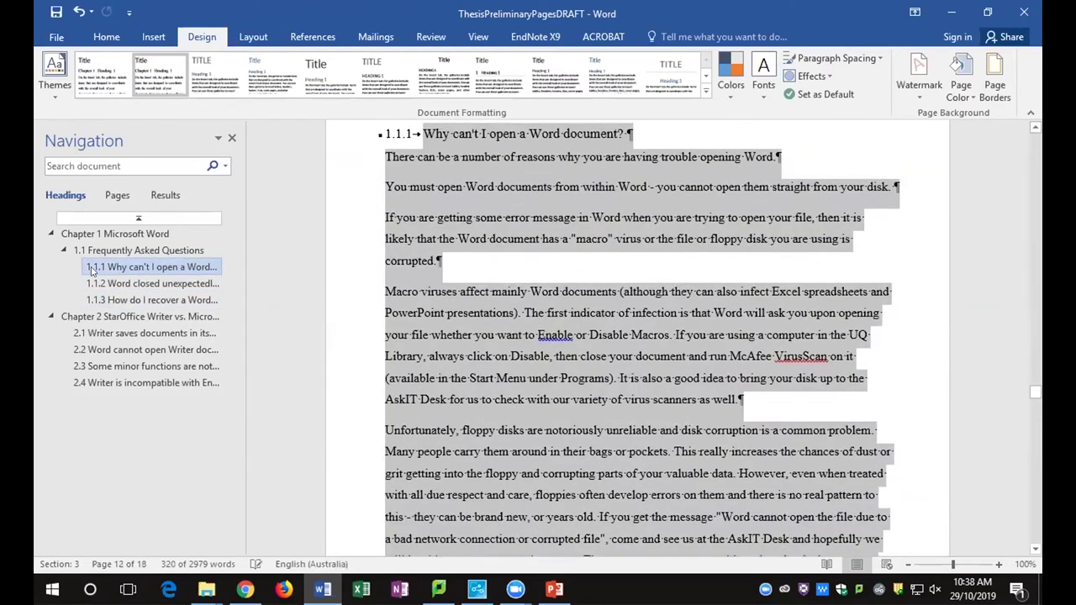
Check the section break that moved with "Why can't I open a Word document?" and undo that section's move
left_click(128, 269)
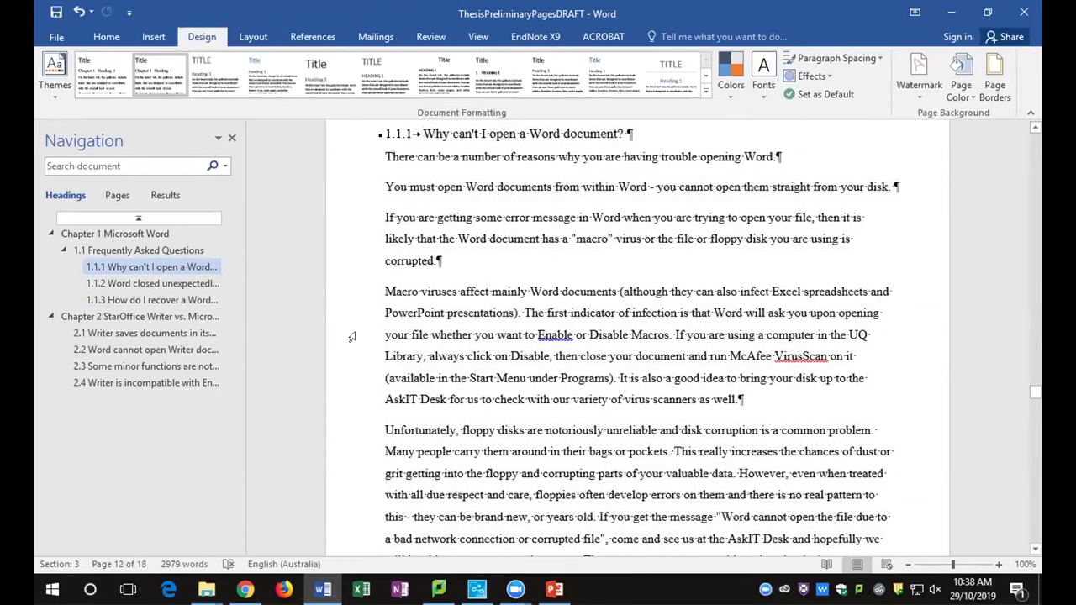
scroll(446, 362, "down", 4)
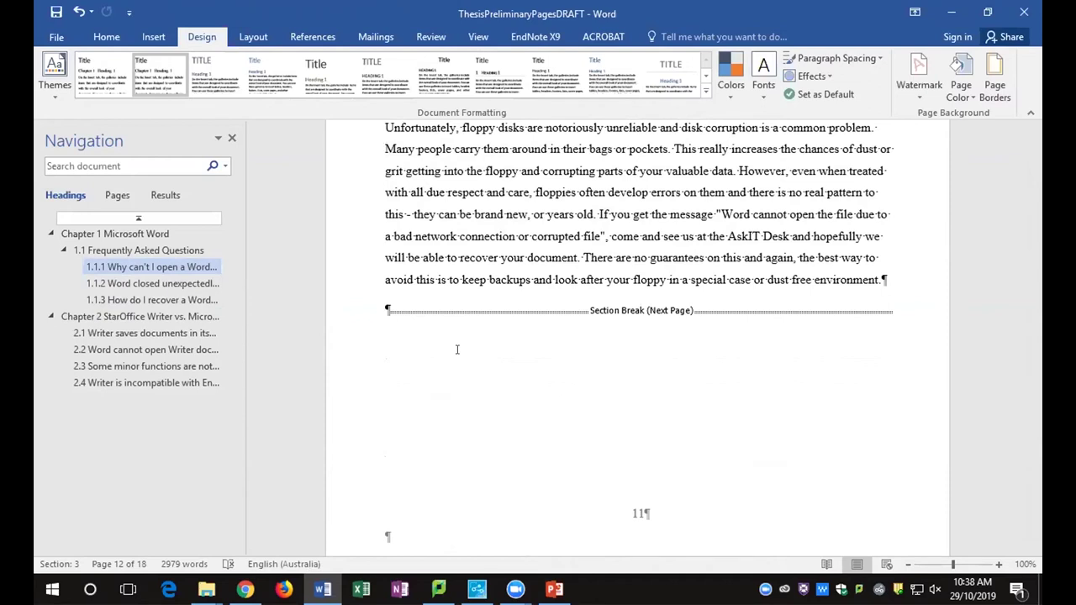
left_click(374, 308)
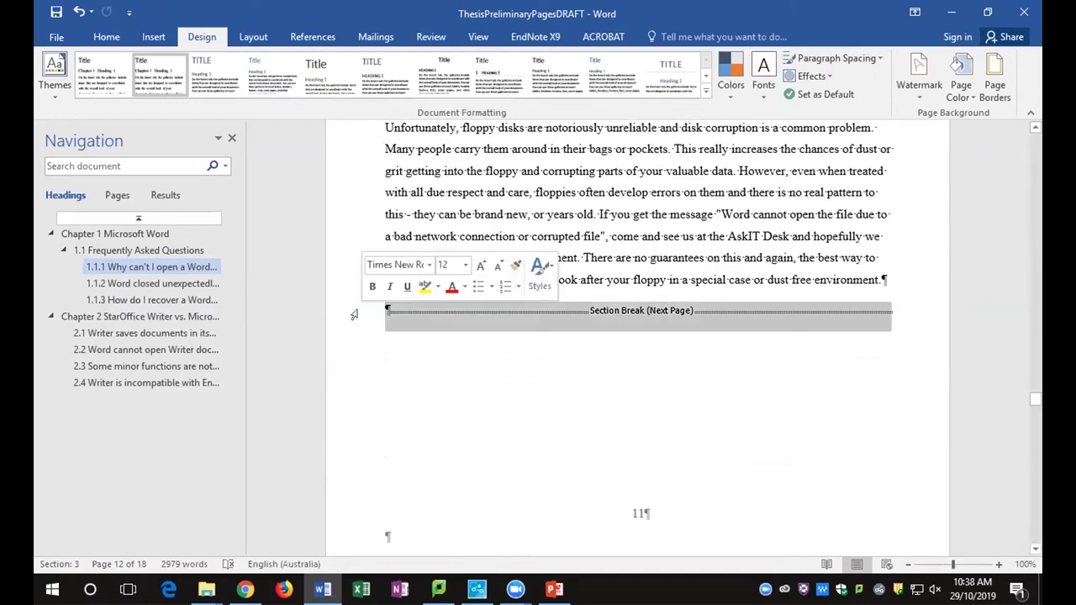
left_click(148, 299)
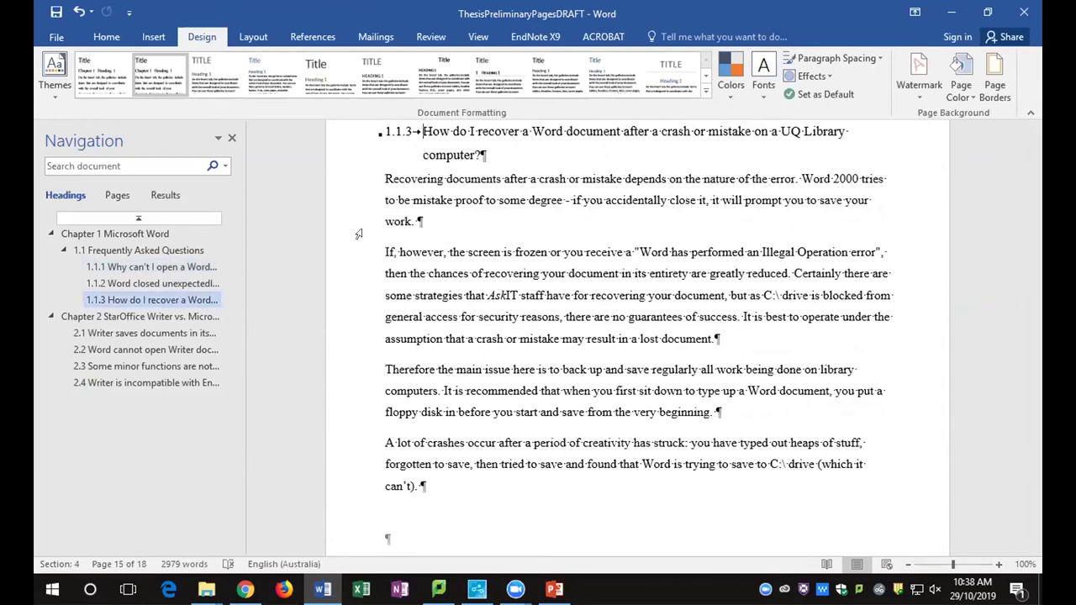
key("ctrl+z")
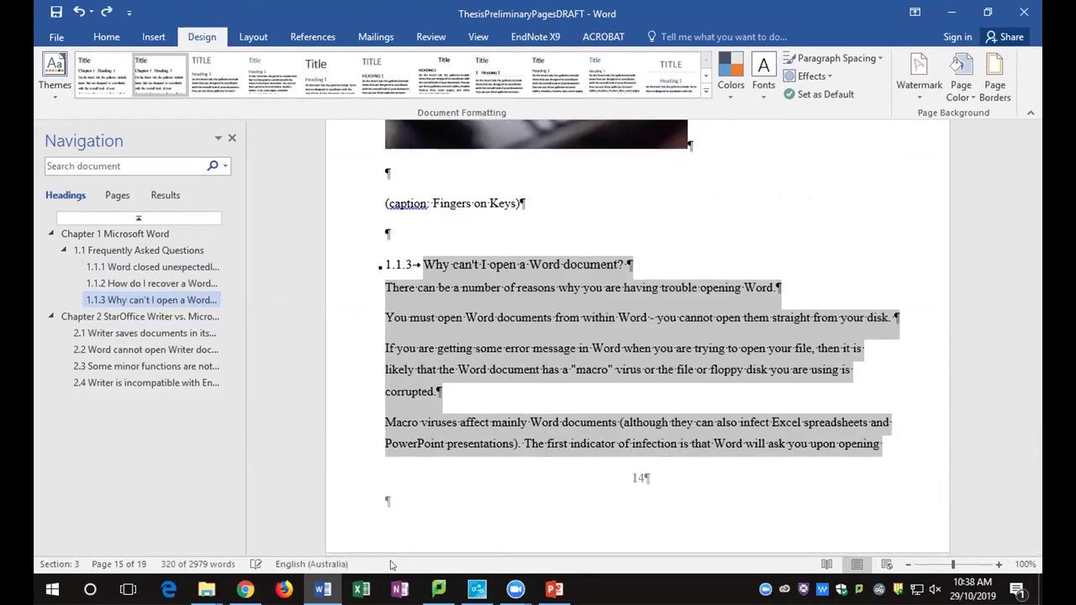
scroll(467, 331, "down", 10)
scroll(467, 327, "down", 3)
scroll(466, 328, "up", 6)
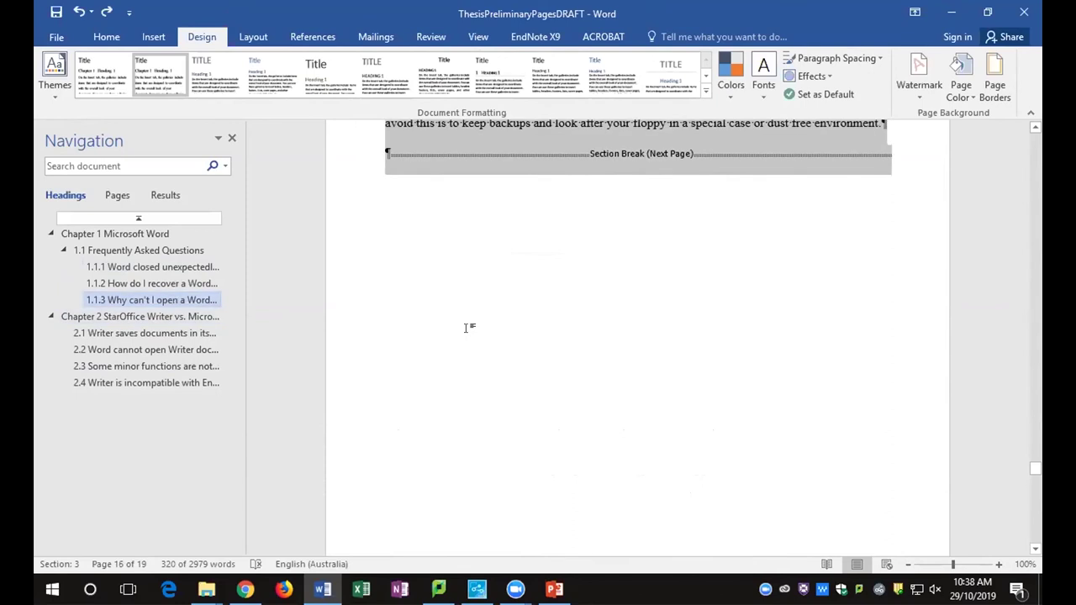
left_click(122, 350)
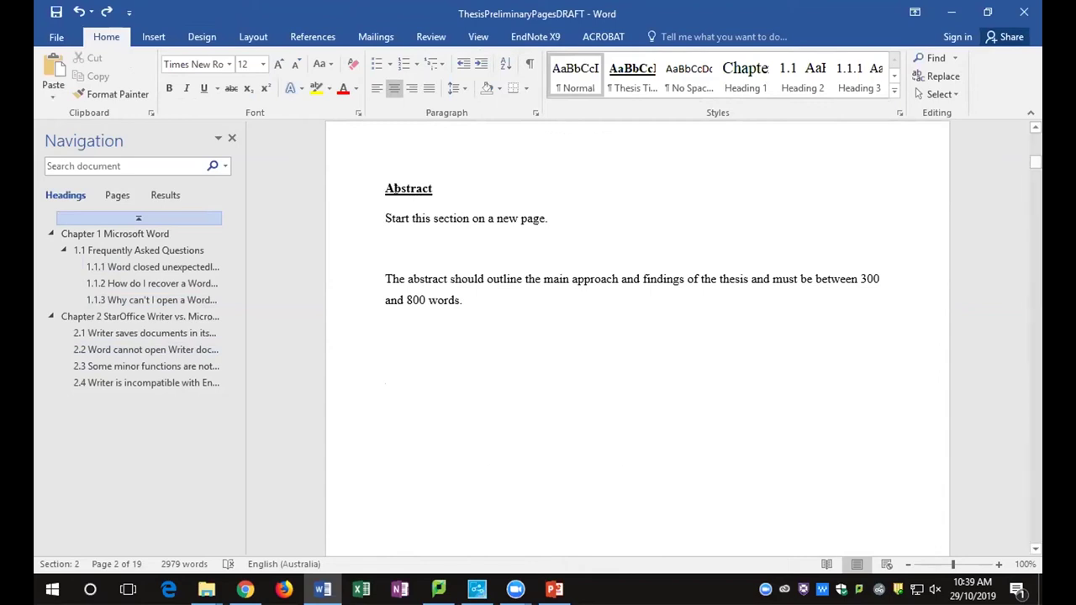
Apply the thesis title style to the preliminary-page headings "Abstract" and "Declaration by author"
left_click(401, 189)
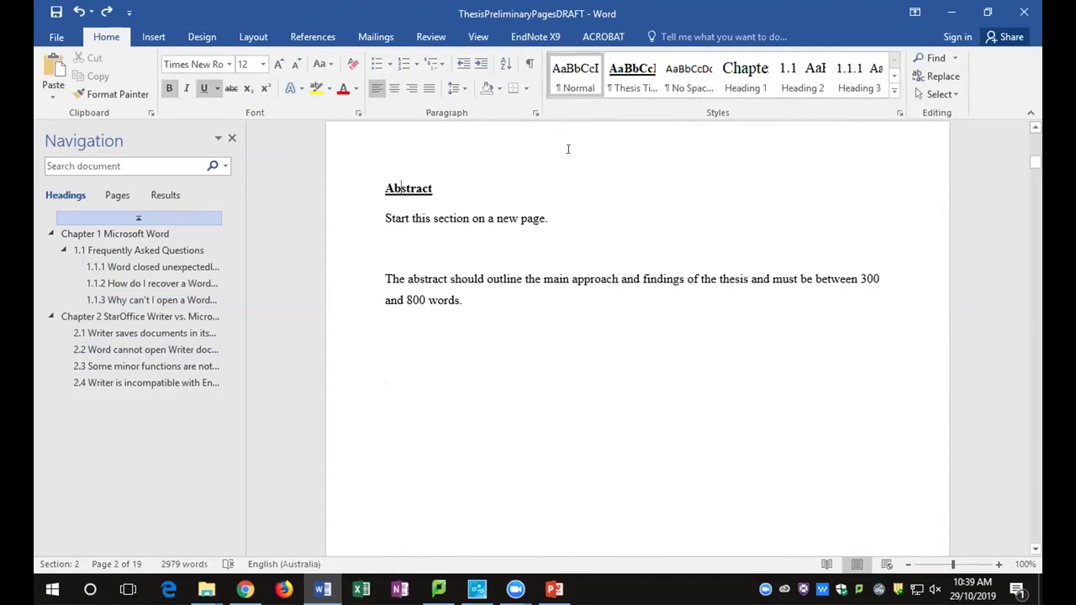
left_click(640, 71)
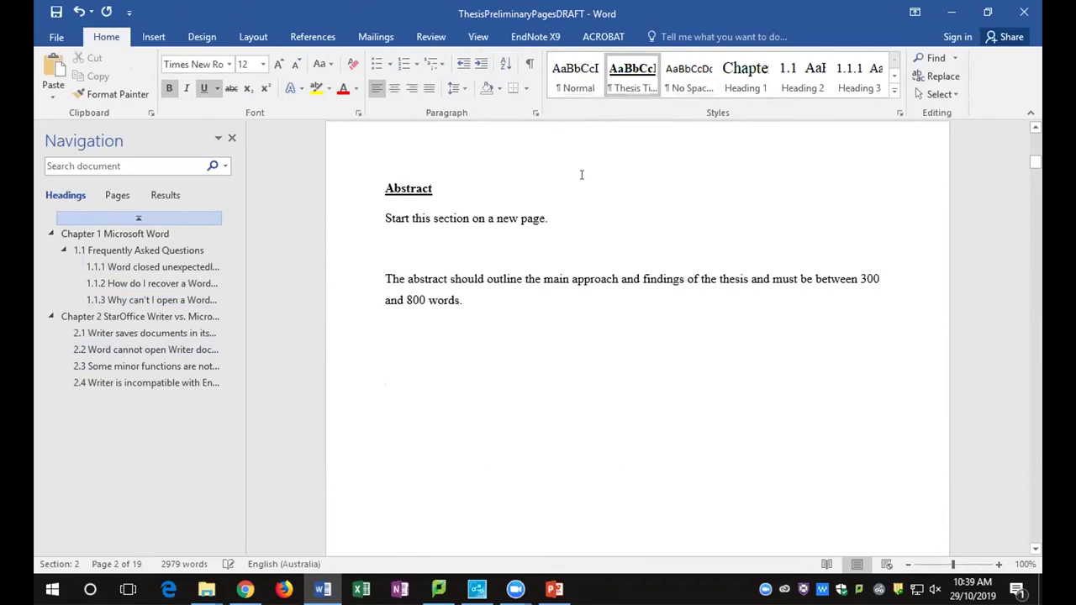
scroll(583, 183, "down", 12)
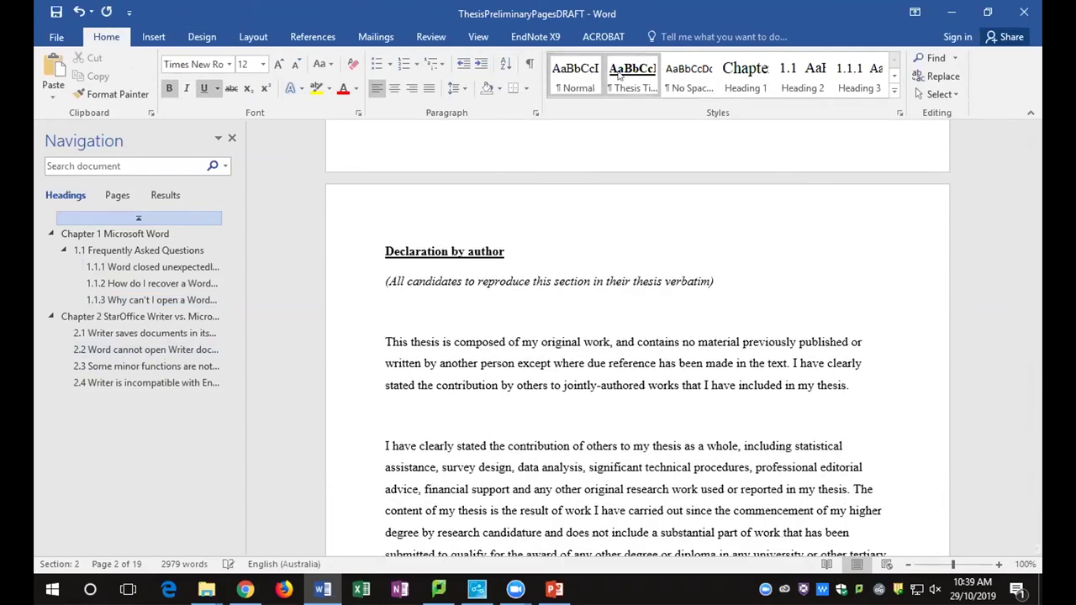
scroll(575, 212, "down", 4)
scroll(575, 213, "down", 16)
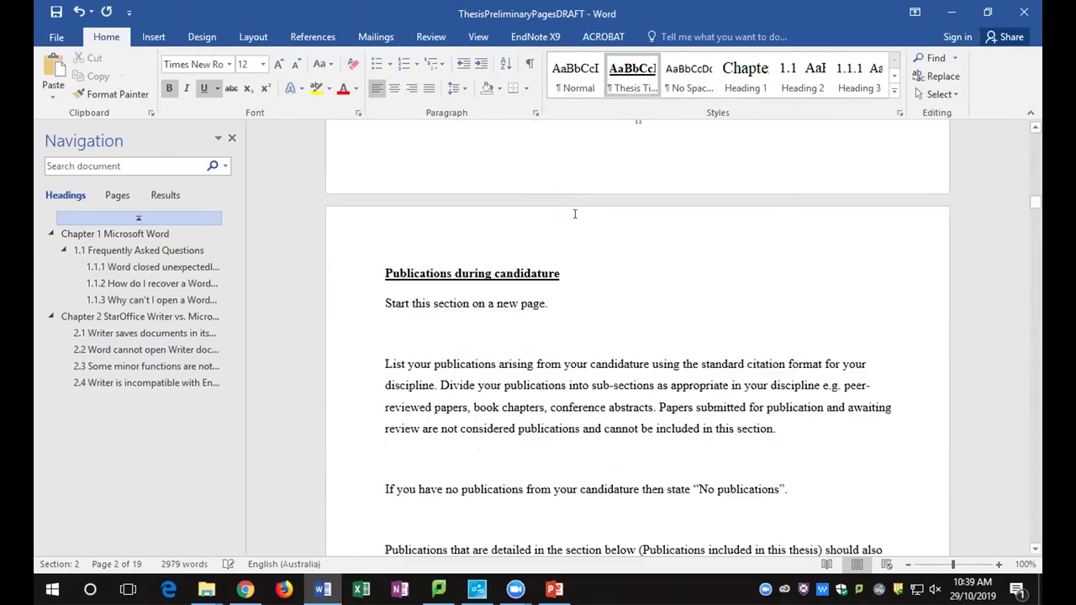
Apply the thesis title style to the headings from "Publications during candidature" through "Research Involving Human or Animal Subjects"
scroll(575, 214, "down", 10)
scroll(575, 214, "up", 7)
scroll(575, 213, "up", 4)
left_click(488, 240)
key("ctrl+Page_Down")
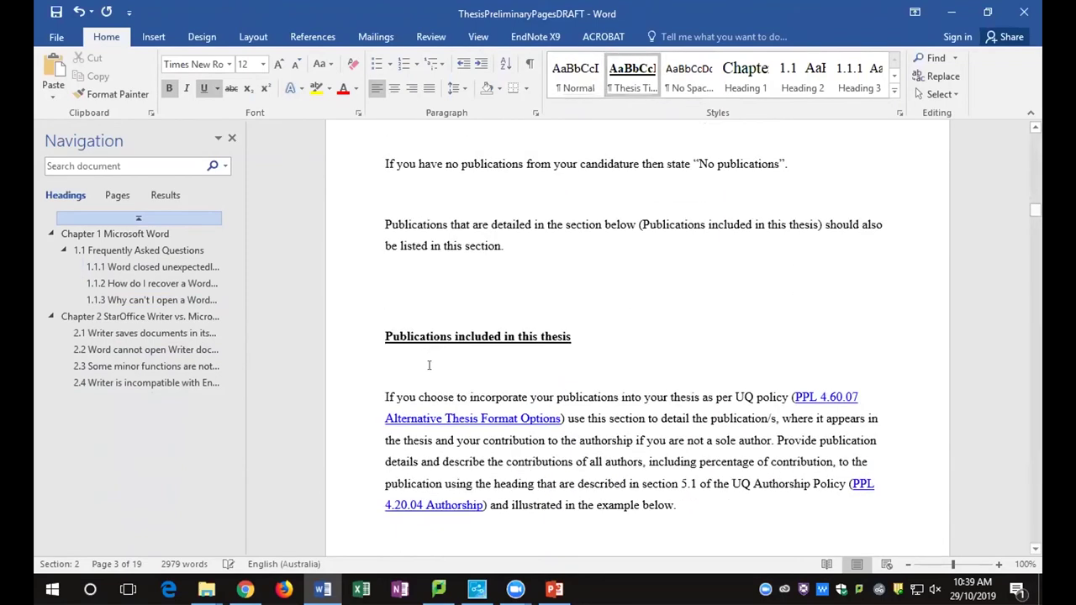
left_click(622, 80)
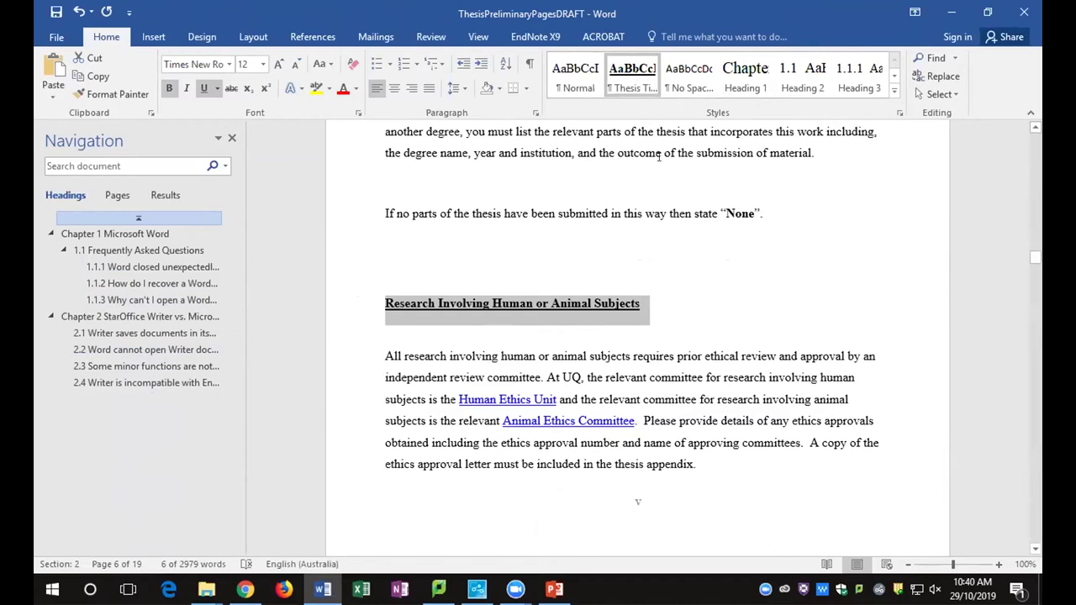
Delete the line "Remainder of the thesis should be in the following order" above the Dedications entry
scroll(674, 168, "down", 12)
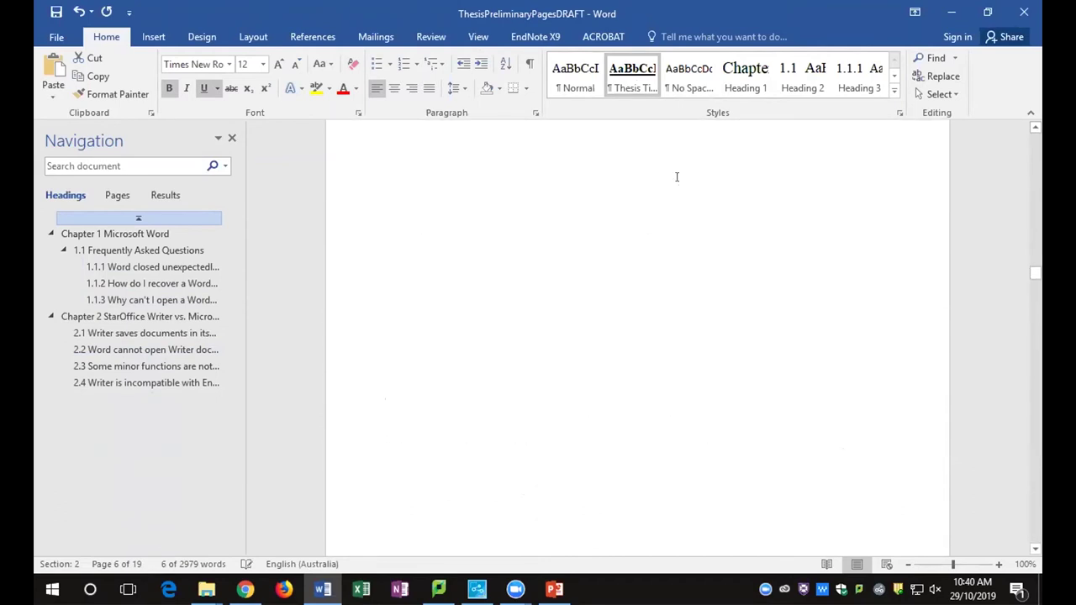
scroll(613, 311, "down", 12)
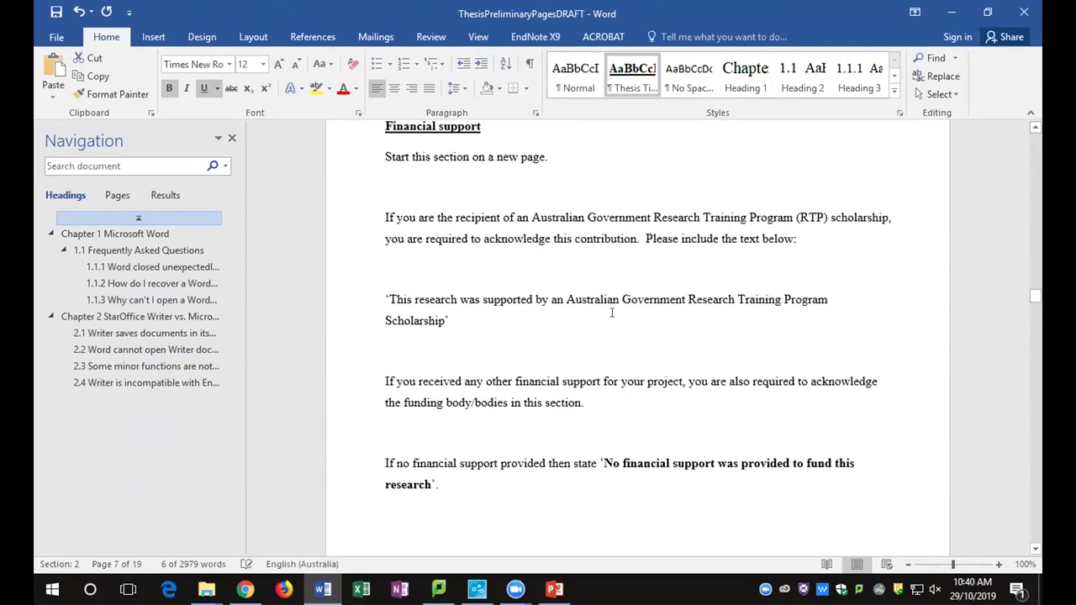
scroll(612, 312, "down", 15)
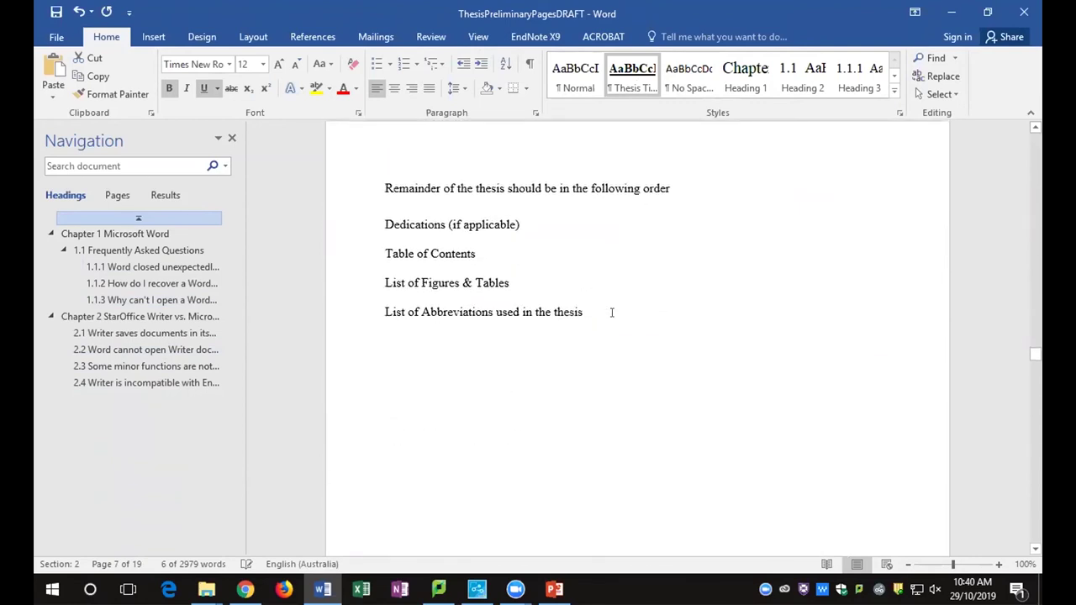
left_click(330, 184)
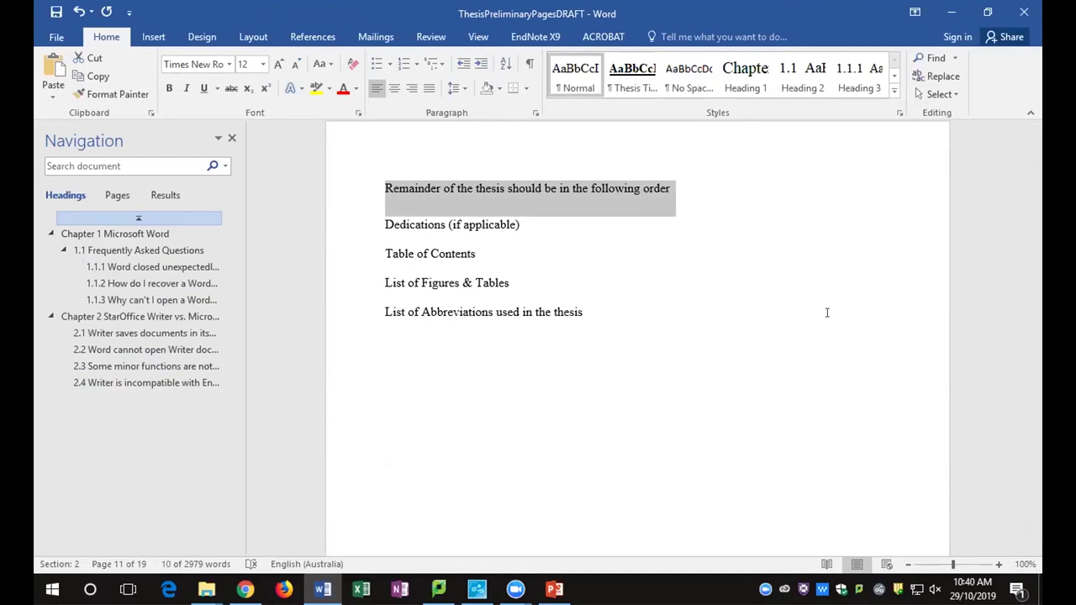
key("Delete")
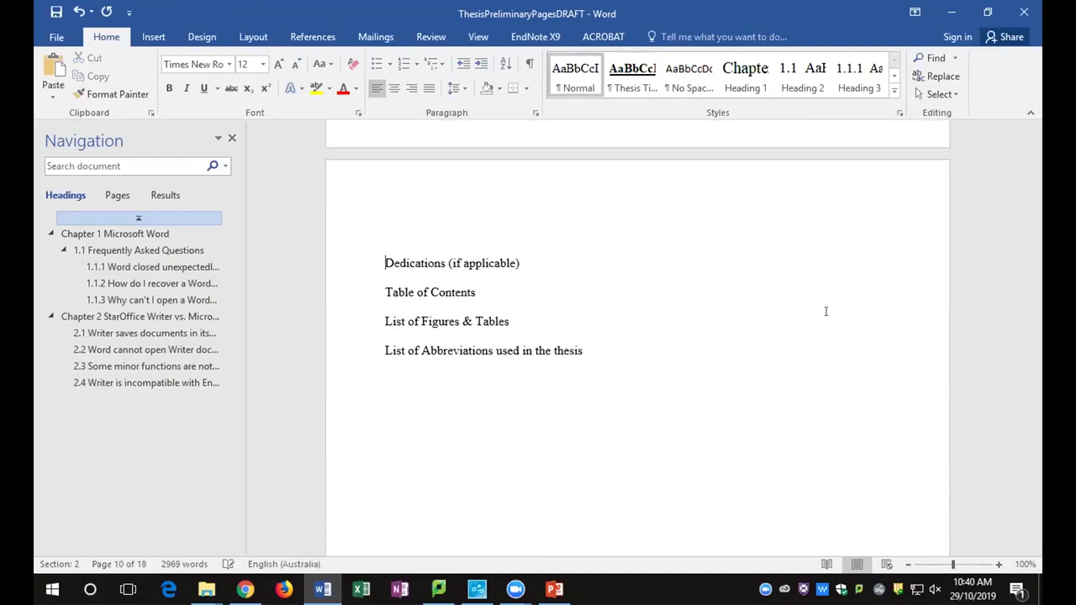
Apply the Thesis Titles style to the headings from "Dedications (if applicable)" through "List of Abbreviations used in the thesis" and add a blank line below "Table of Contents"
left_click_drag(380, 262, 607, 346)
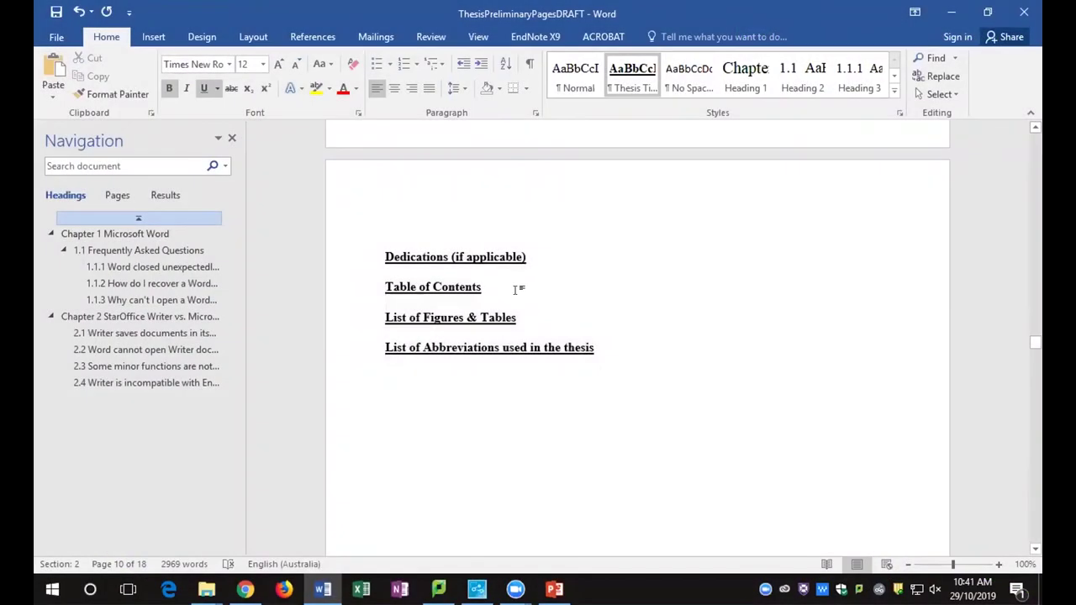
left_click(515, 290)
key("Return")
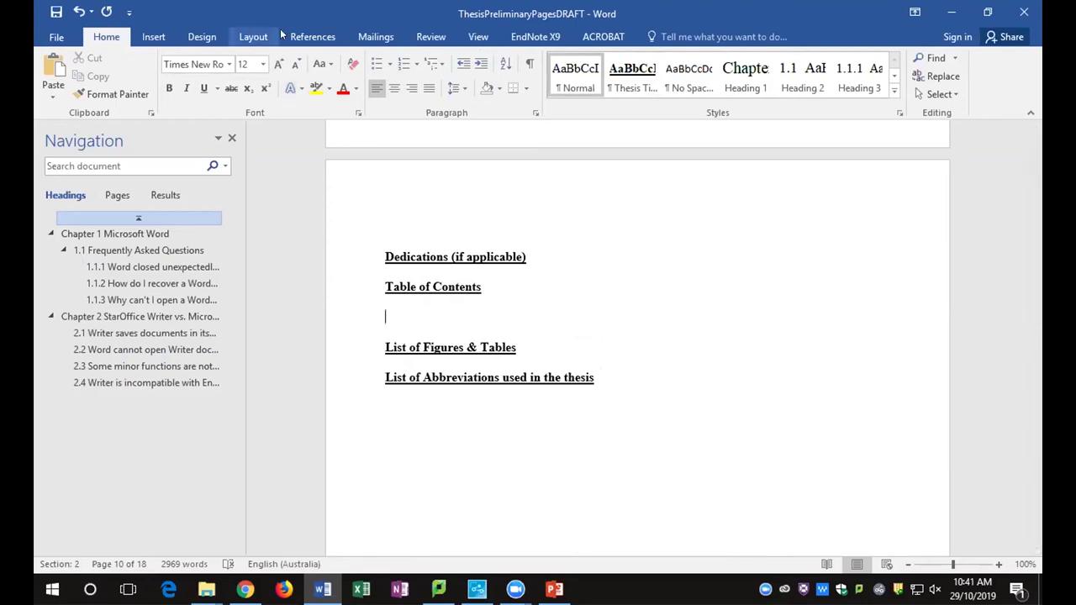
Insert a custom table of contents with three levels on the blank line below the "Table of Contents" heading
left_click(312, 37)
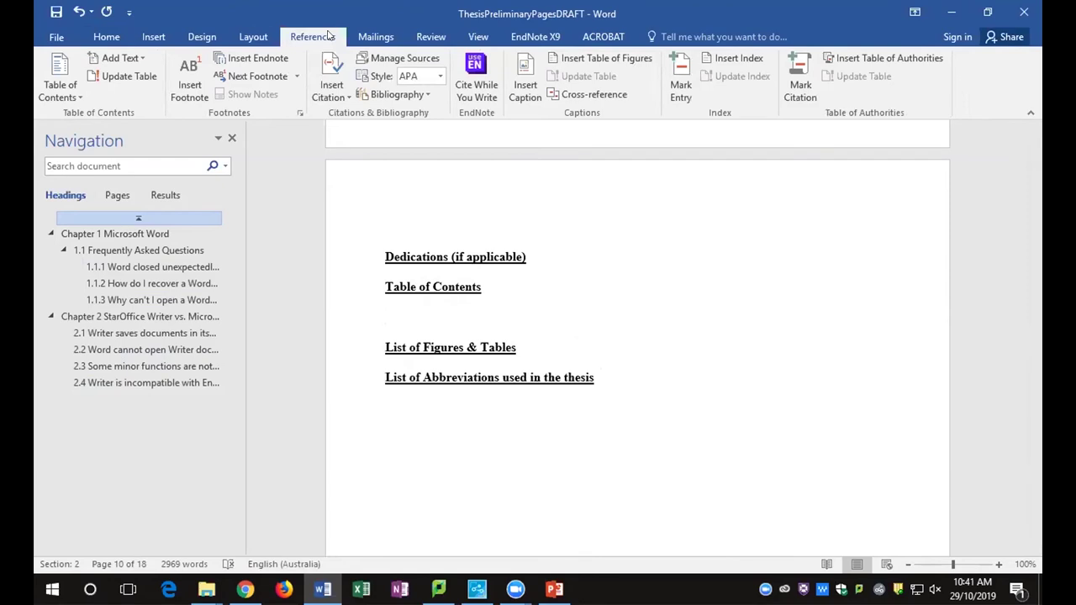
left_click(59, 88)
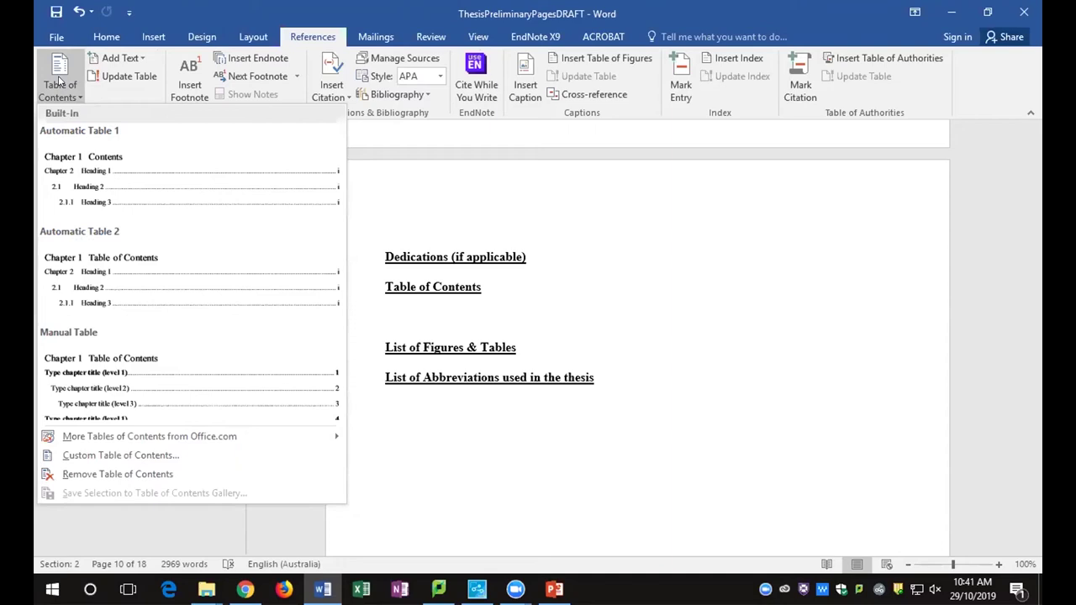
left_click(76, 454)
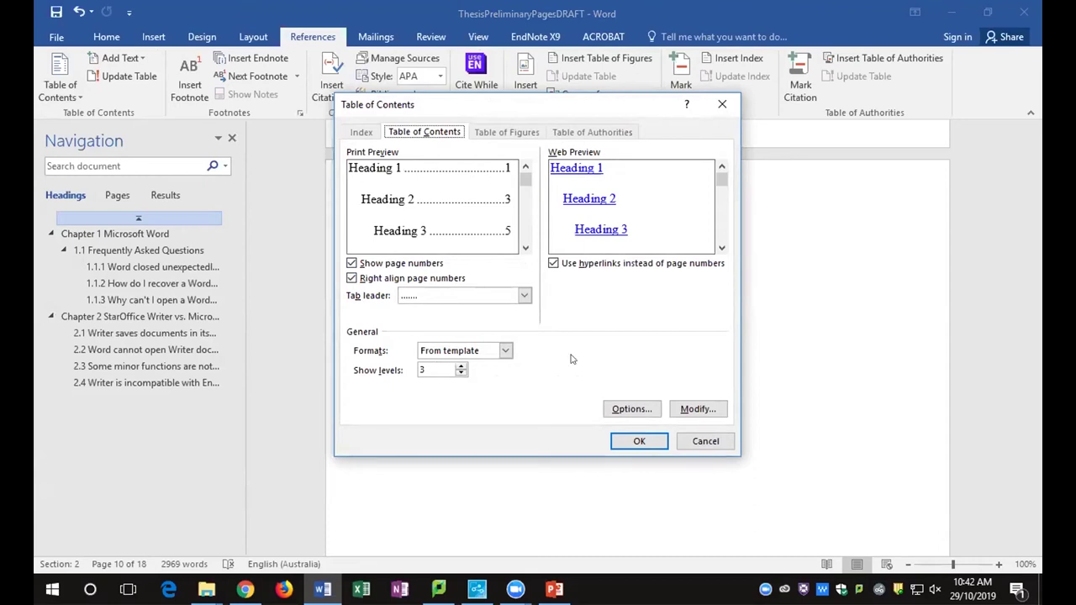
left_click(639, 441)
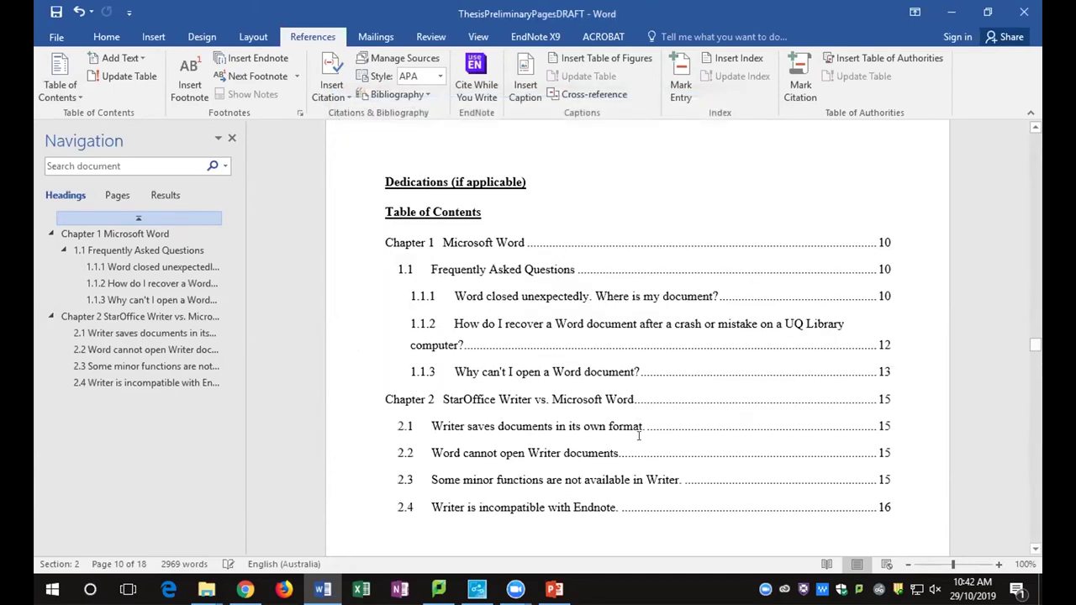
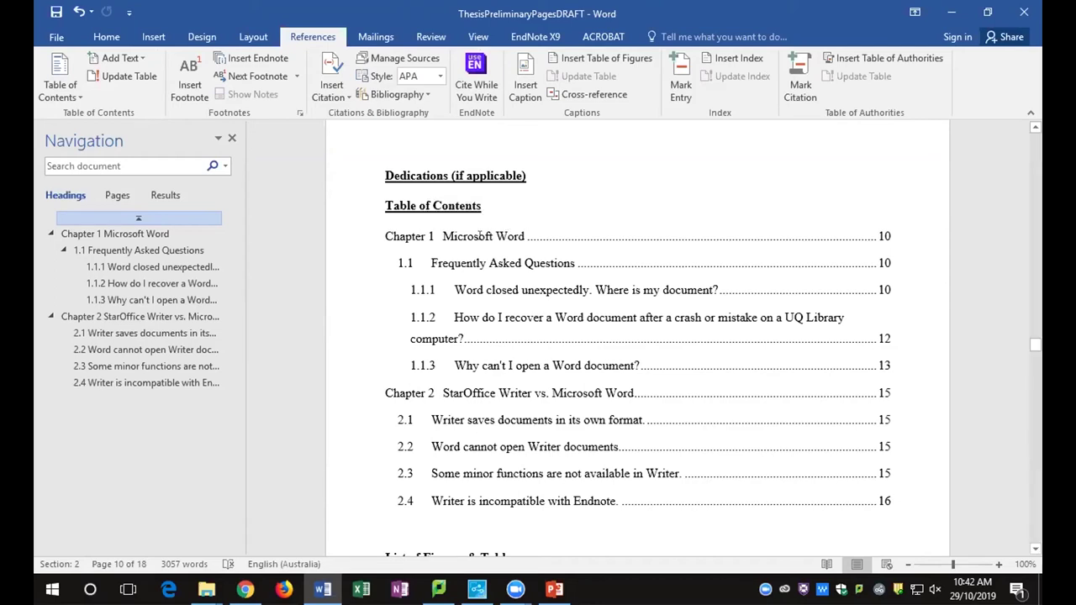
Follow the contents link to "Chapter 1 Microsoft Word" and check the page number in that page's footer
left_click(480, 236)
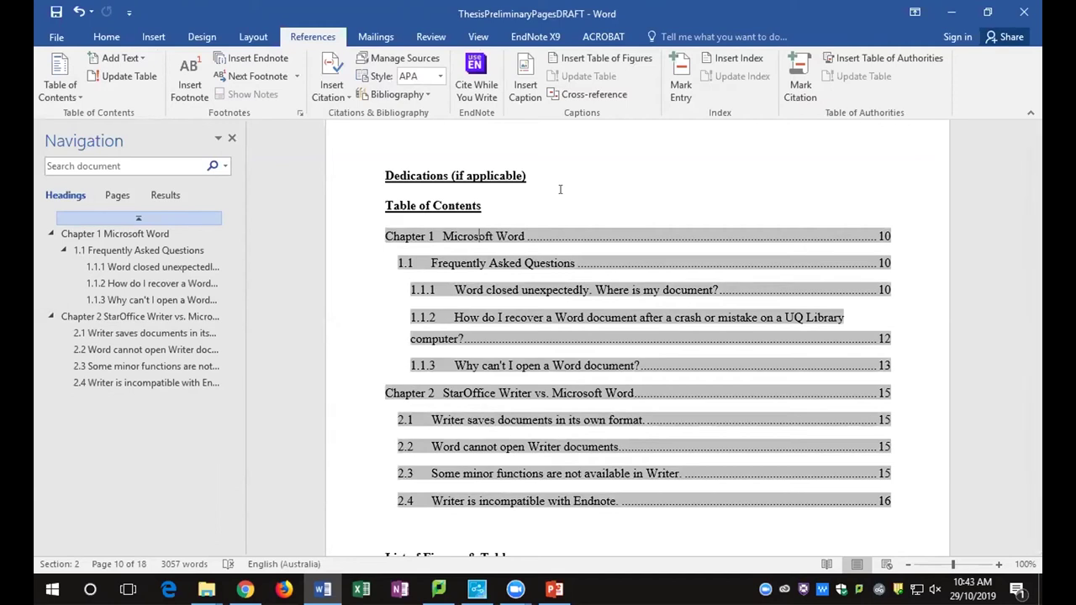
left_click(544, 238, "ctrl")
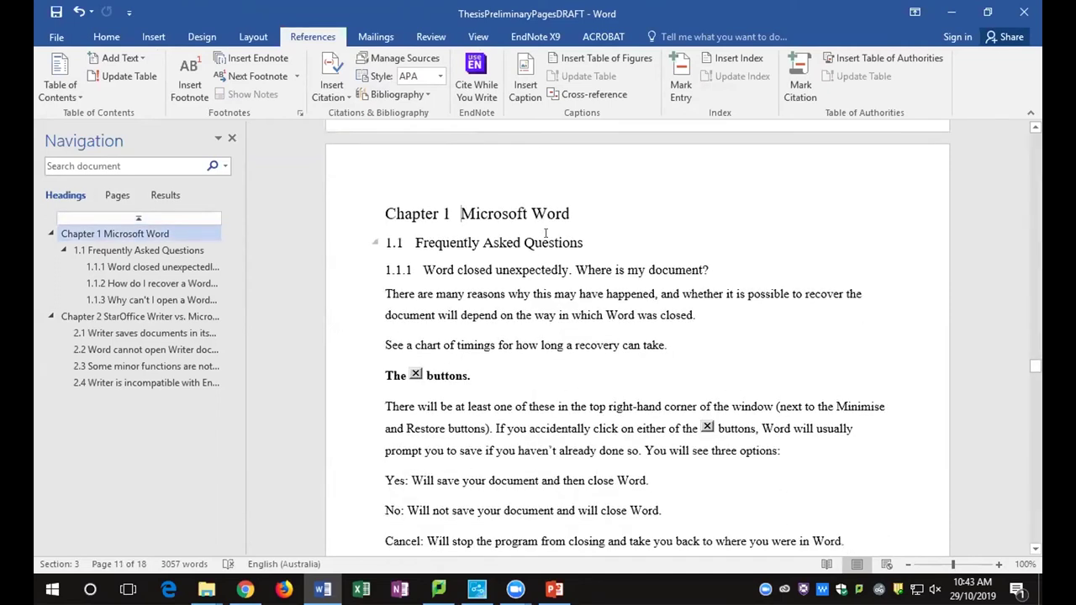
scroll(588, 337, "down", 15)
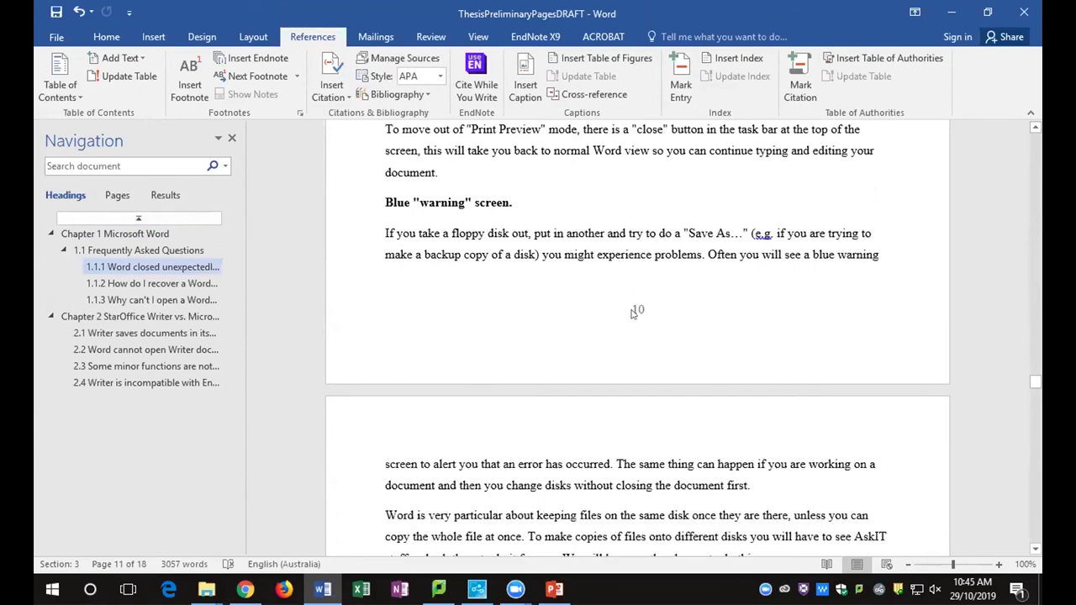
Restart the page numbering of section 3 at 1 and return from the footer to the document body
double_click(638, 307)
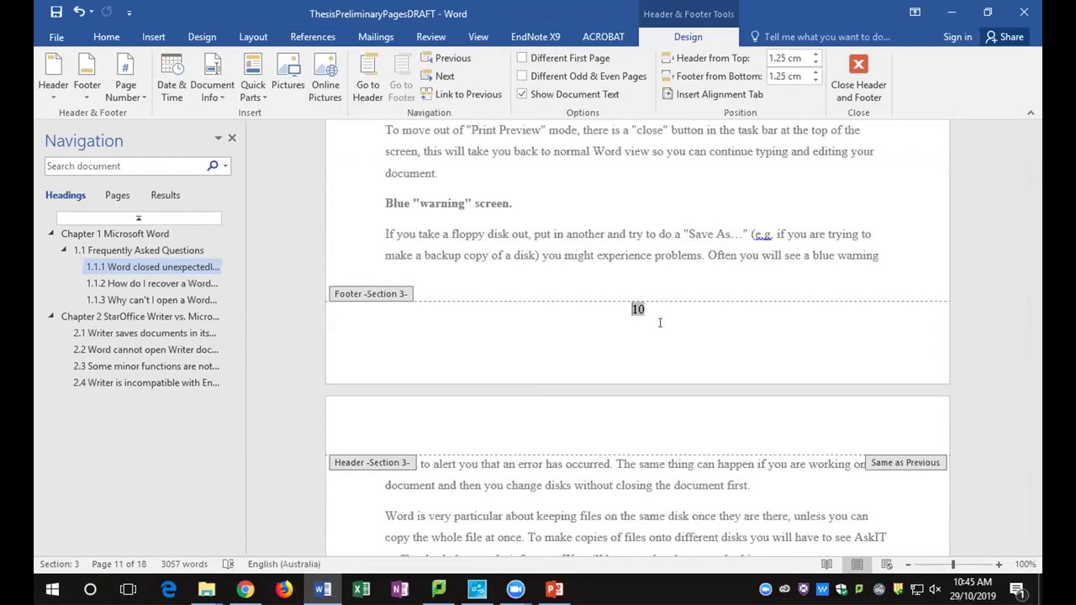
left_click(124, 91)
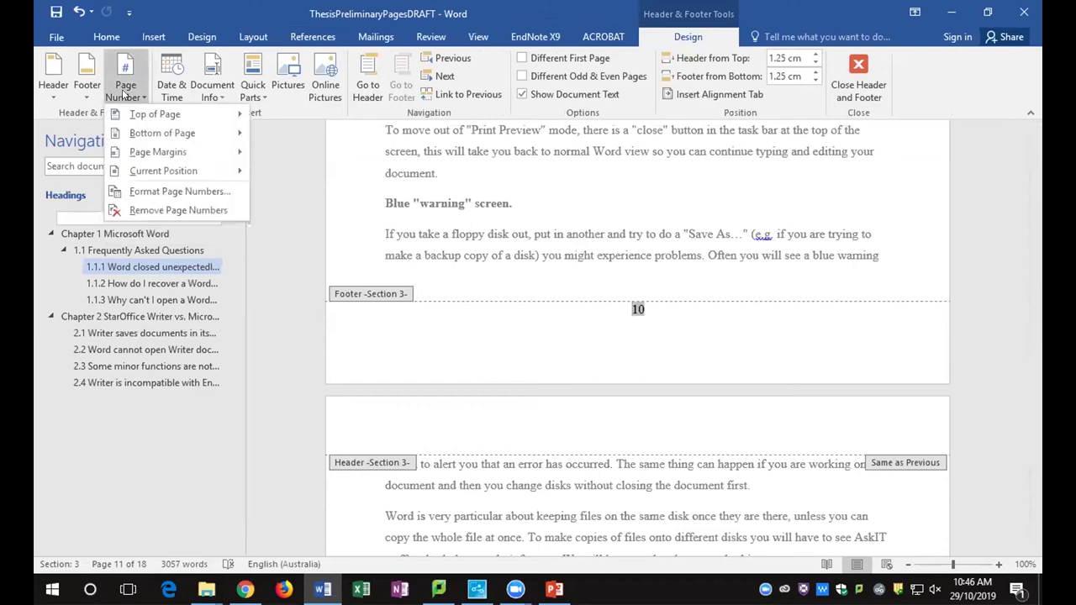
left_click(167, 193)
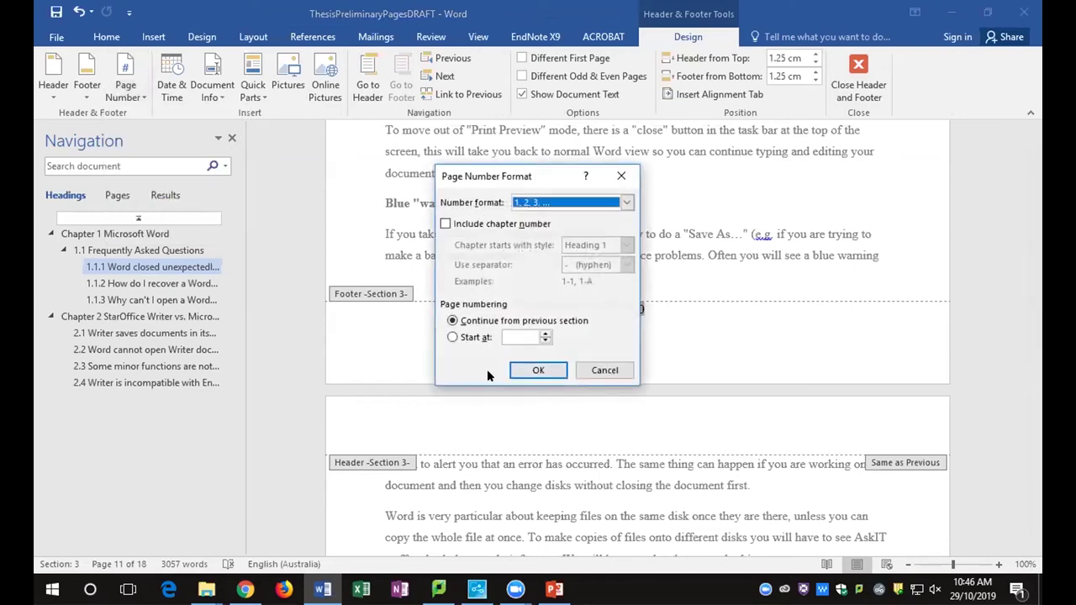
left_click(452, 337)
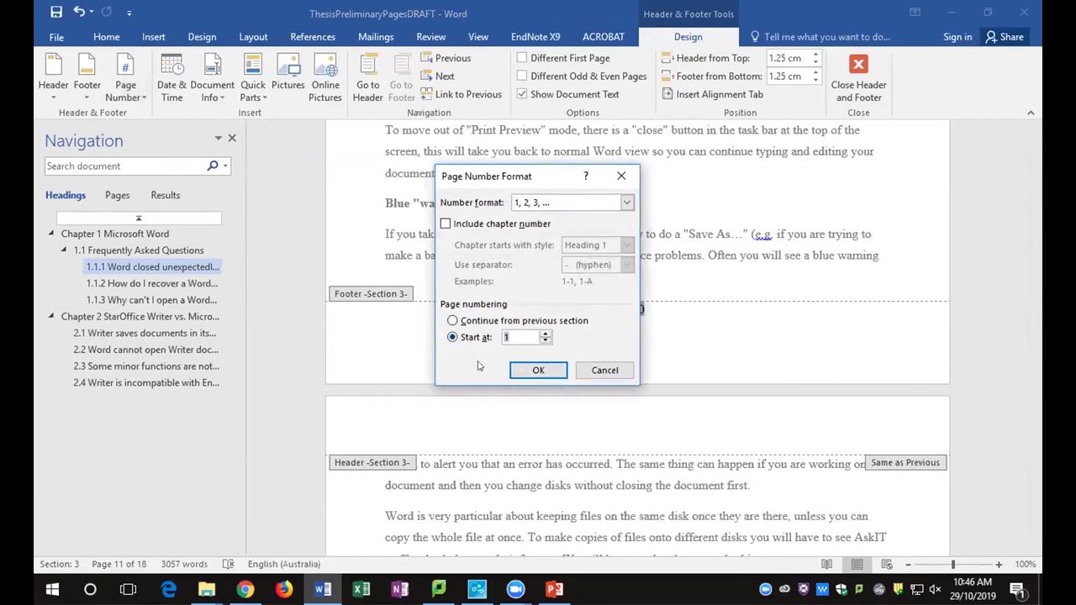
left_click(537, 371)
scroll(603, 235, "up", 5)
scroll(594, 307, "down", 1)
scroll(593, 307, "down", 8)
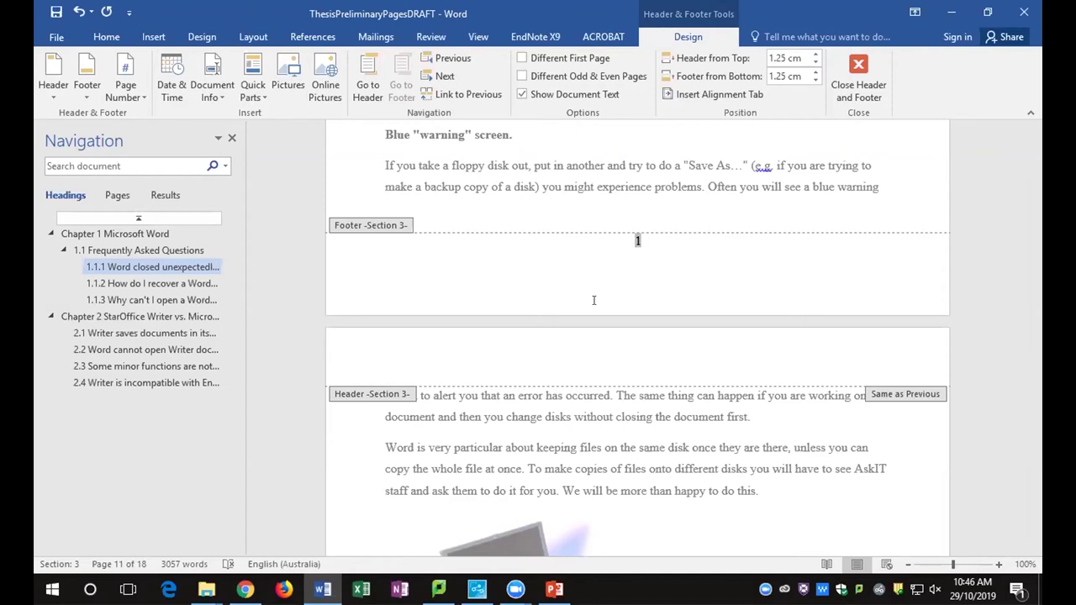
scroll(593, 300, "up", 15)
scroll(593, 307, "up", 4)
scroll(593, 305, "down", 3)
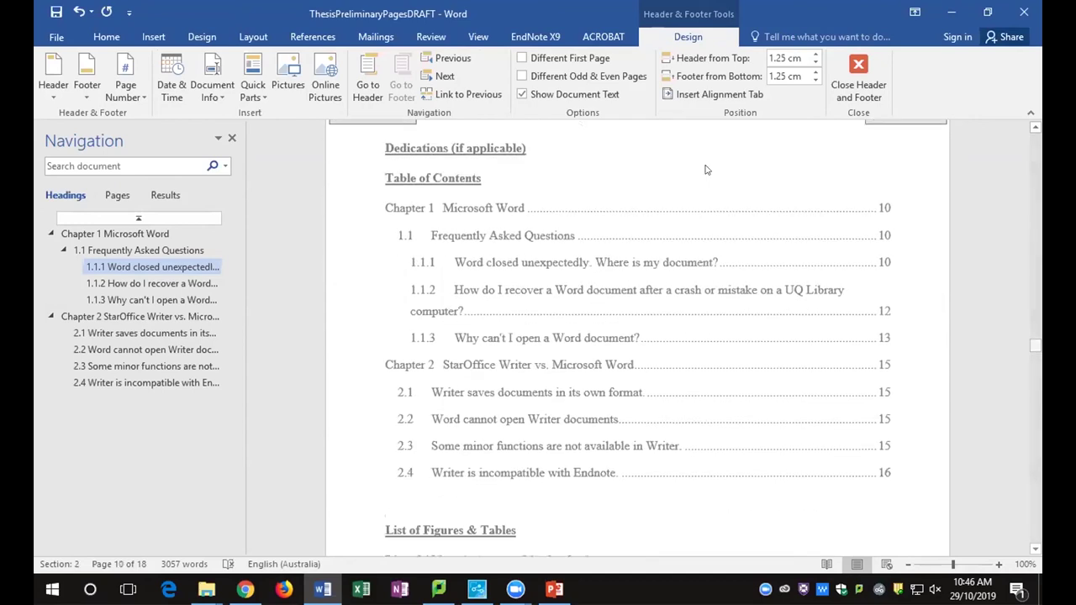
left_click(866, 76)
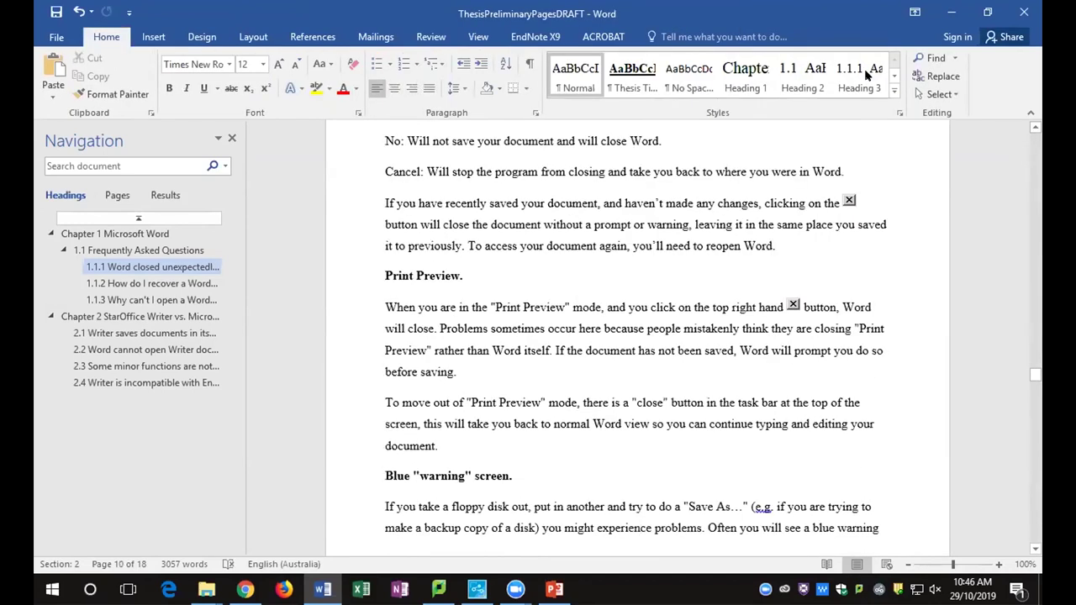
Update the entire table of contents to pick up the restarted page numbering
scroll(710, 265, "up", 4)
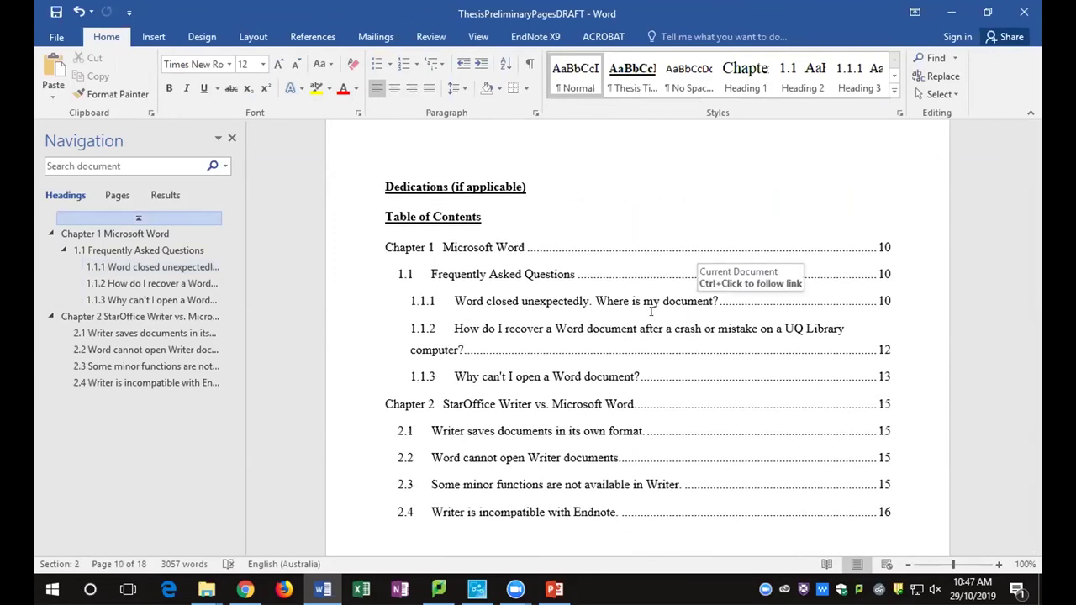
left_click(650, 311)
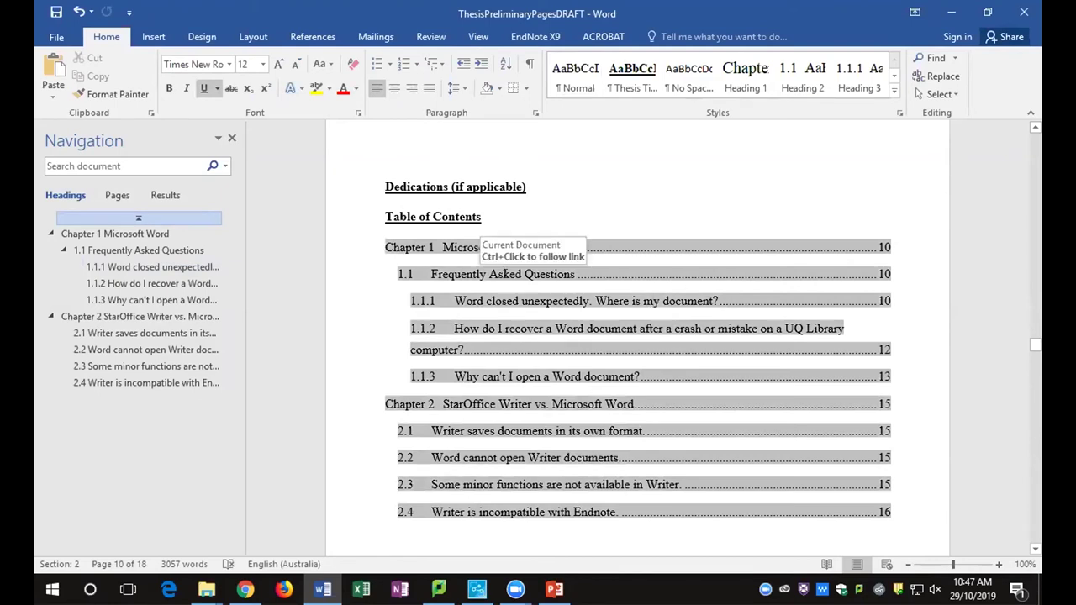
right_click(506, 277)
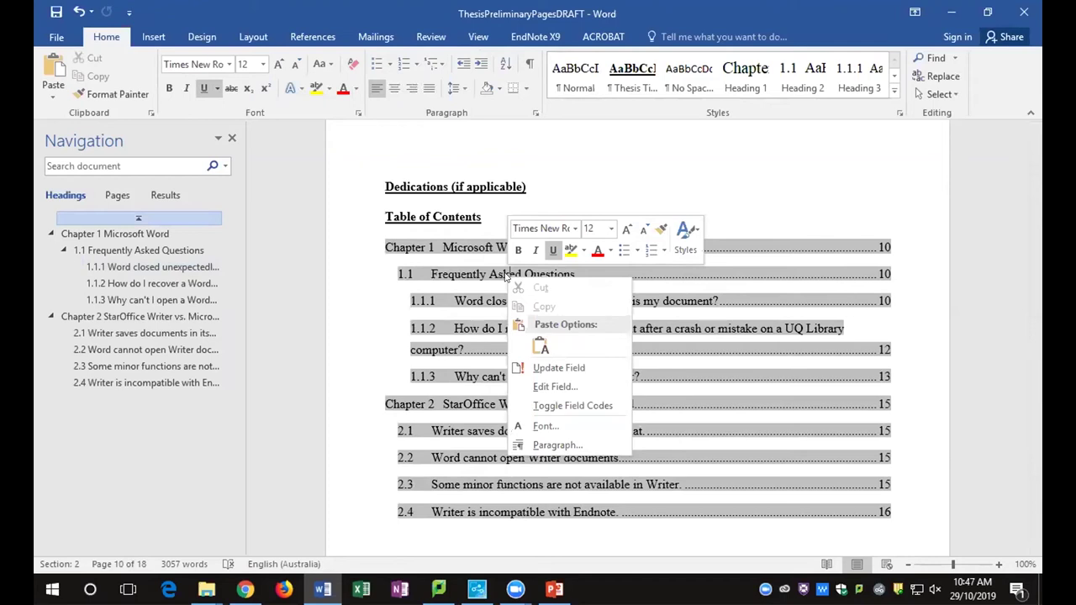
left_click(603, 370)
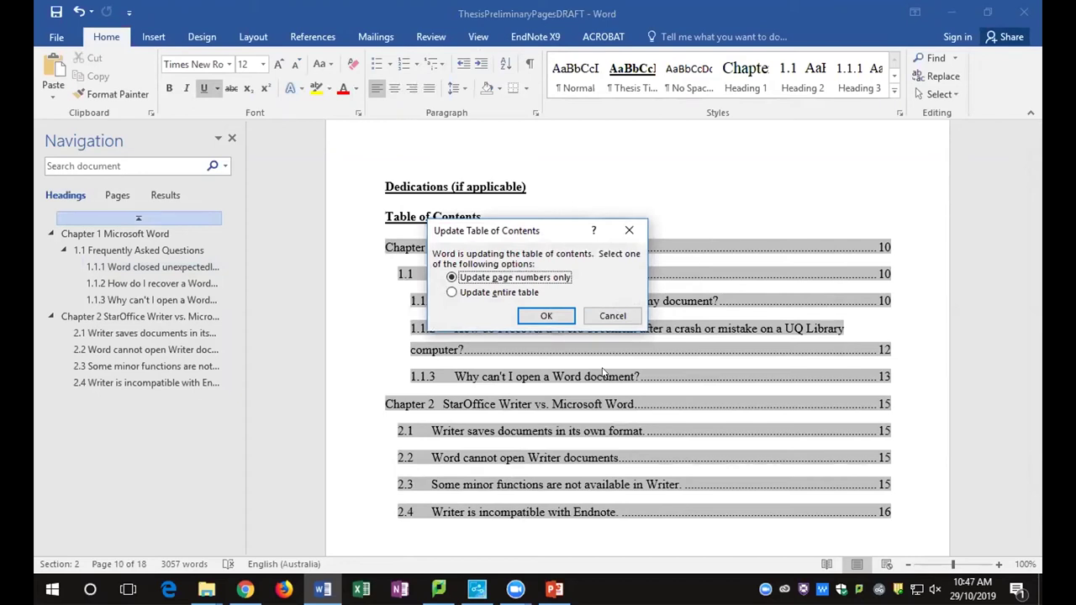
left_click(451, 293)
left_click(533, 320)
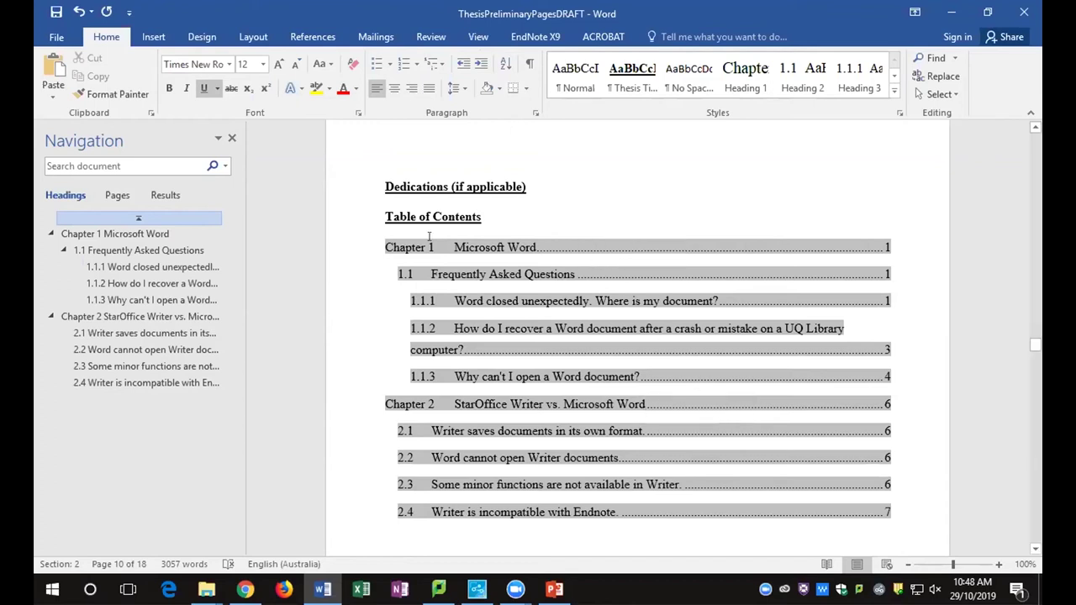
Replace the table of contents with a custom one that also includes the Thesis Titles style at TOC level 1
left_click(310, 39)
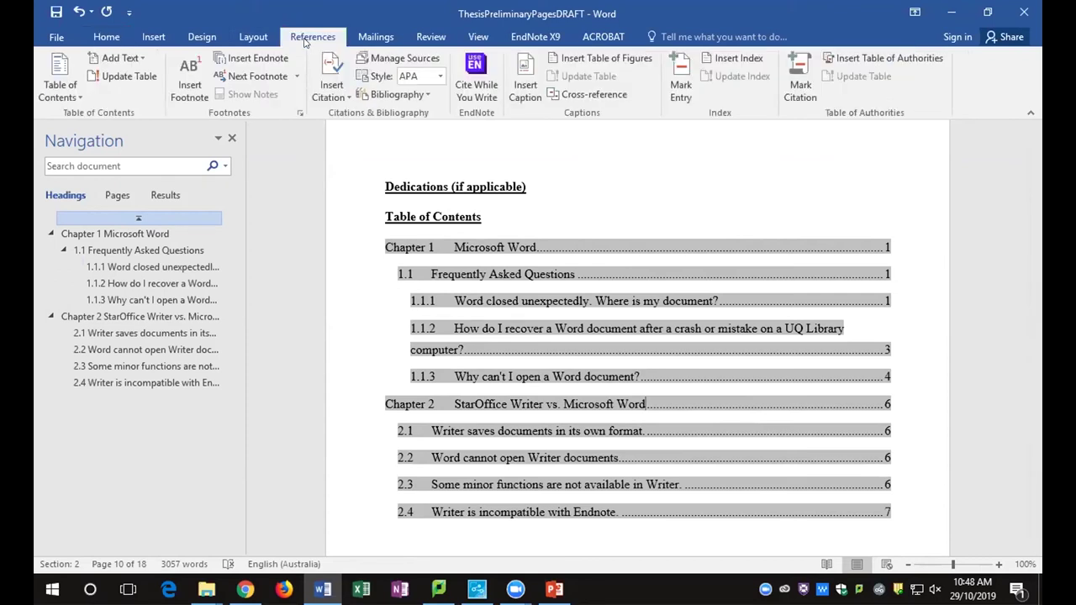
left_click(53, 92)
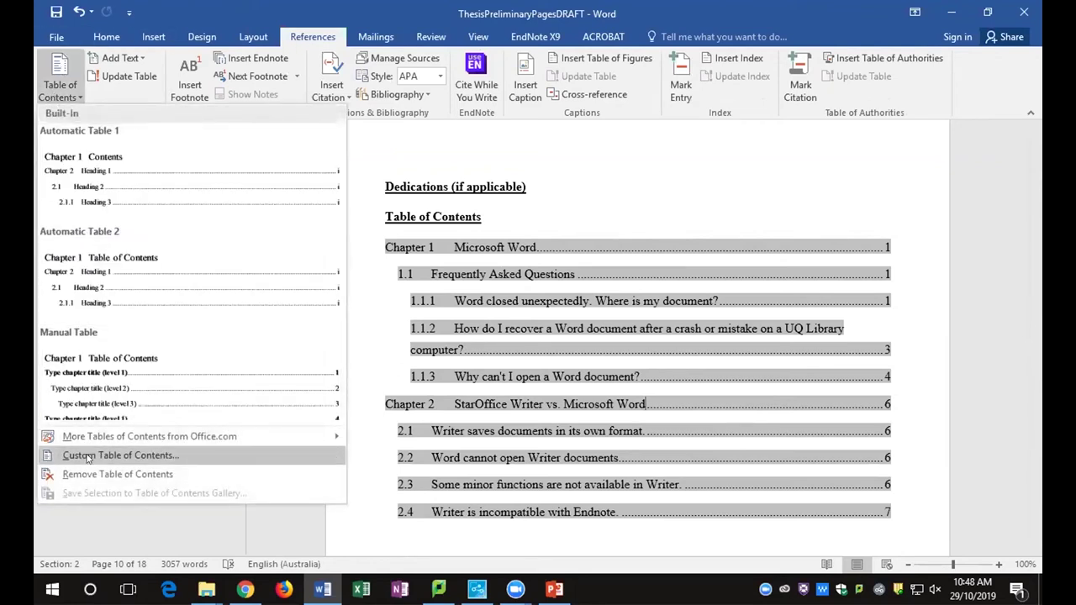
left_click(87, 458)
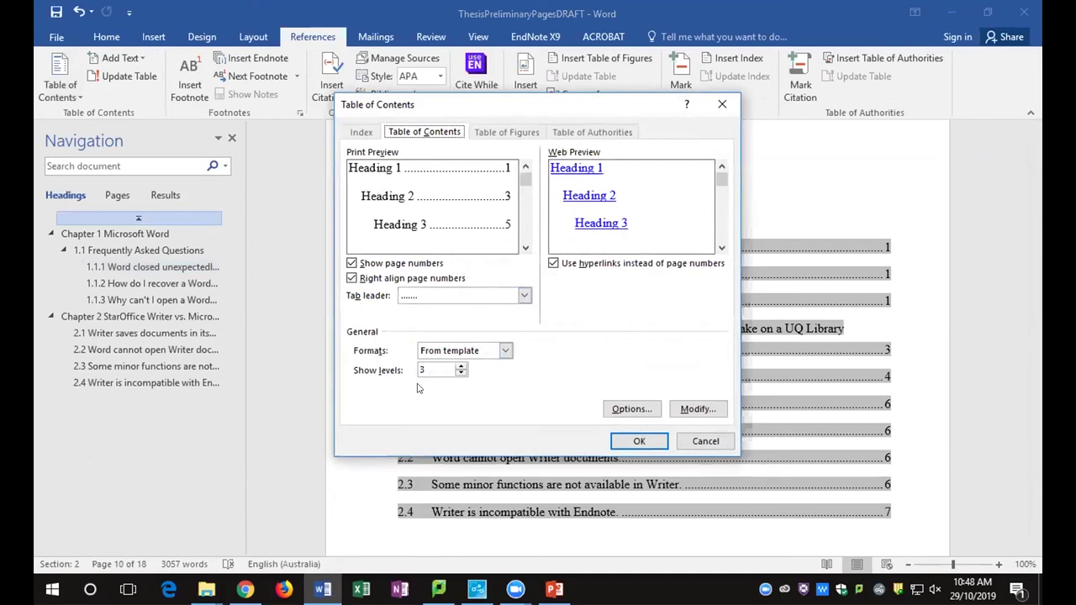
left_click(633, 412)
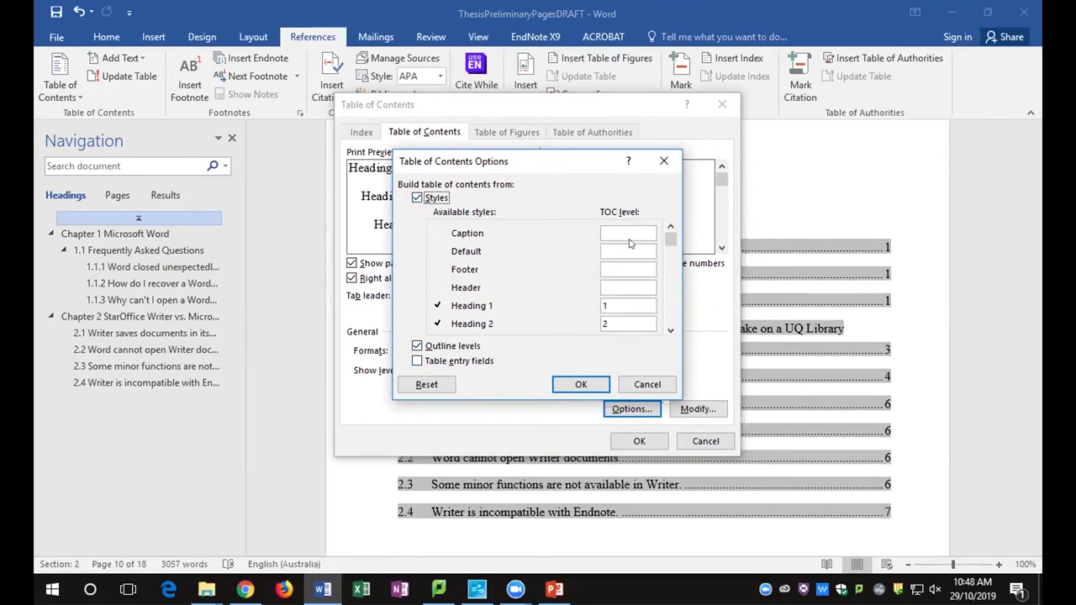
left_click(670, 244)
left_click_drag(670, 243, 670, 253)
left_click(669, 330)
left_click(669, 330)
left_click(669, 330)
left_click(669, 331)
left_click(669, 330)
left_click(669, 331)
left_click(669, 331)
left_click(669, 330)
left_click(670, 331)
left_click(669, 330)
left_click(669, 331)
left_click(669, 330)
left_click(669, 330)
left_click(669, 330)
left_click(669, 330)
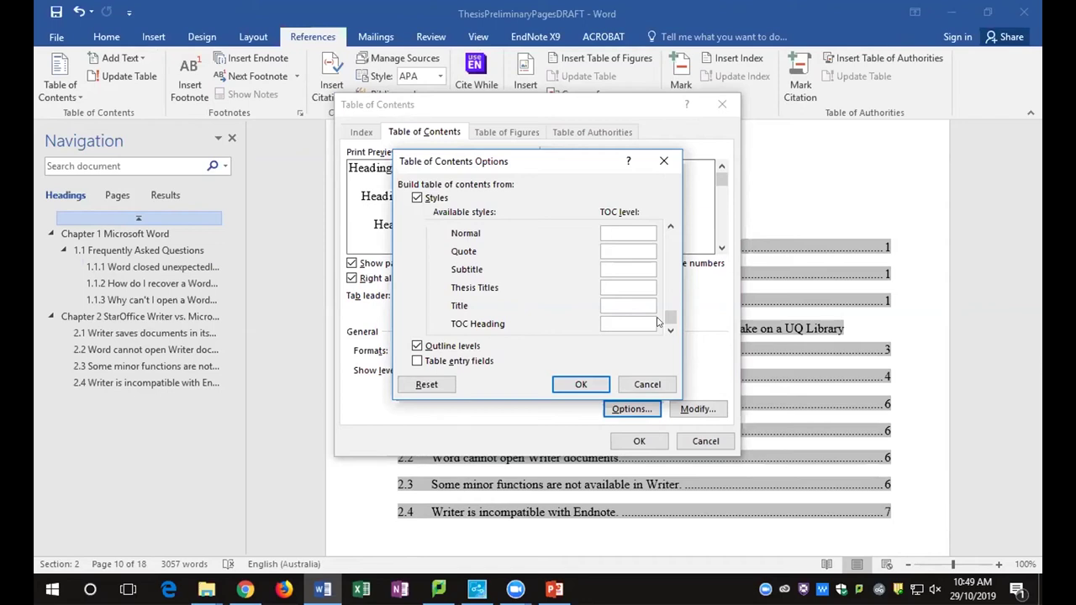
left_click(628, 287)
type("1")
left_click(577, 384)
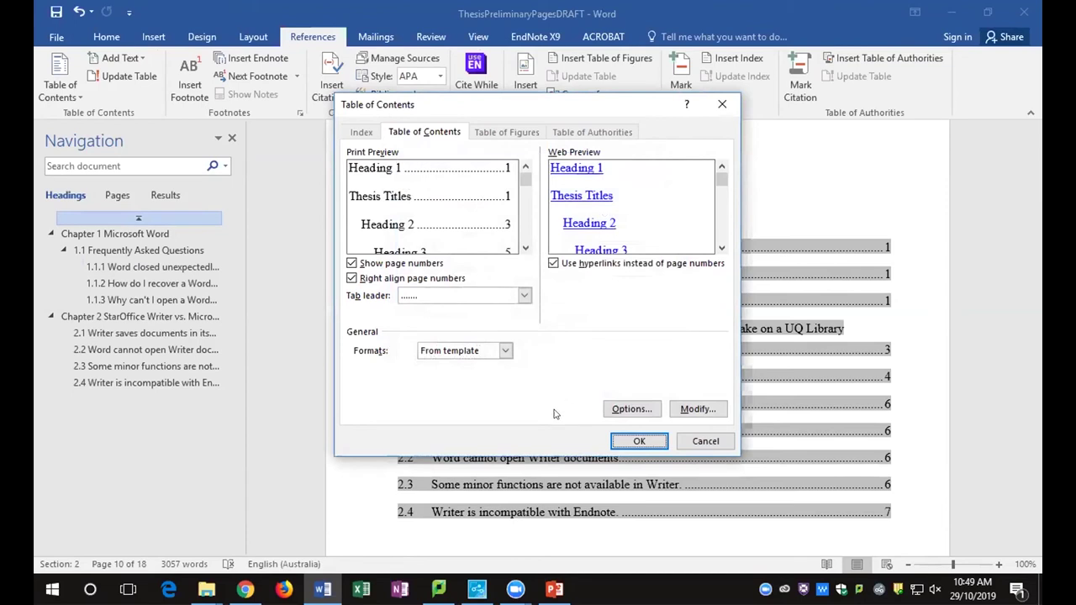
left_click(638, 443)
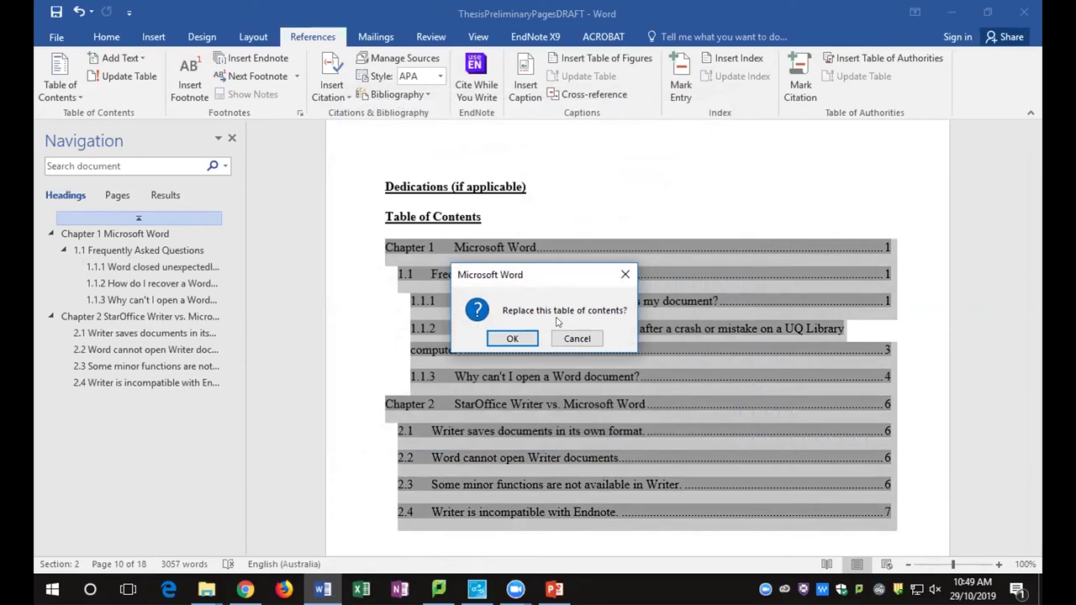
left_click(513, 338)
scroll(536, 352, "up", 5)
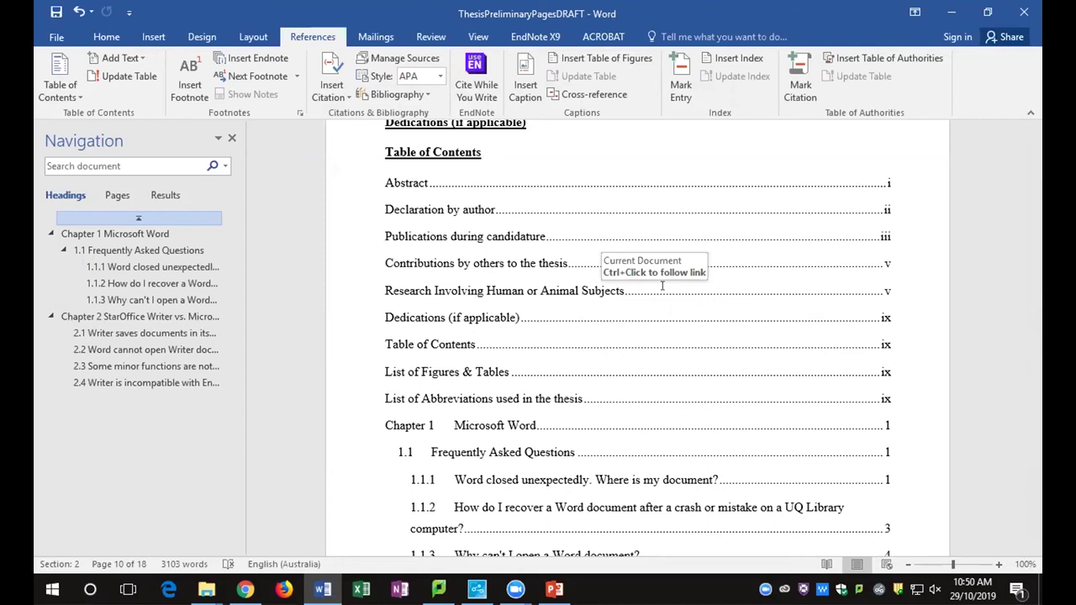
Compare the "Table of Contents" heading with its own entry in the generated table of contents
left_click_drag(385, 151, 468, 150)
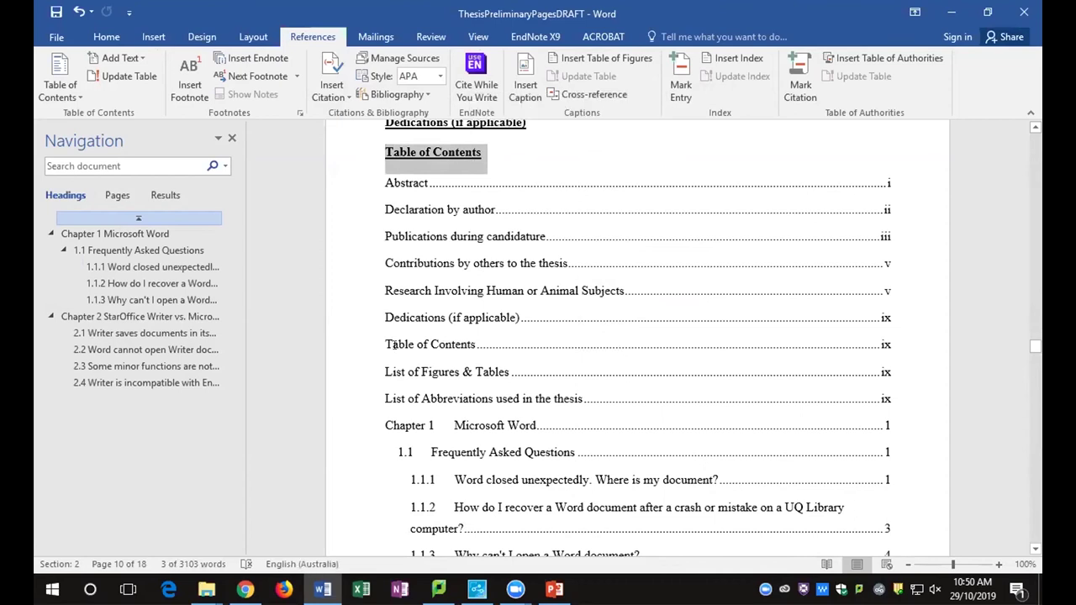
left_click_drag(380, 339, 473, 339)
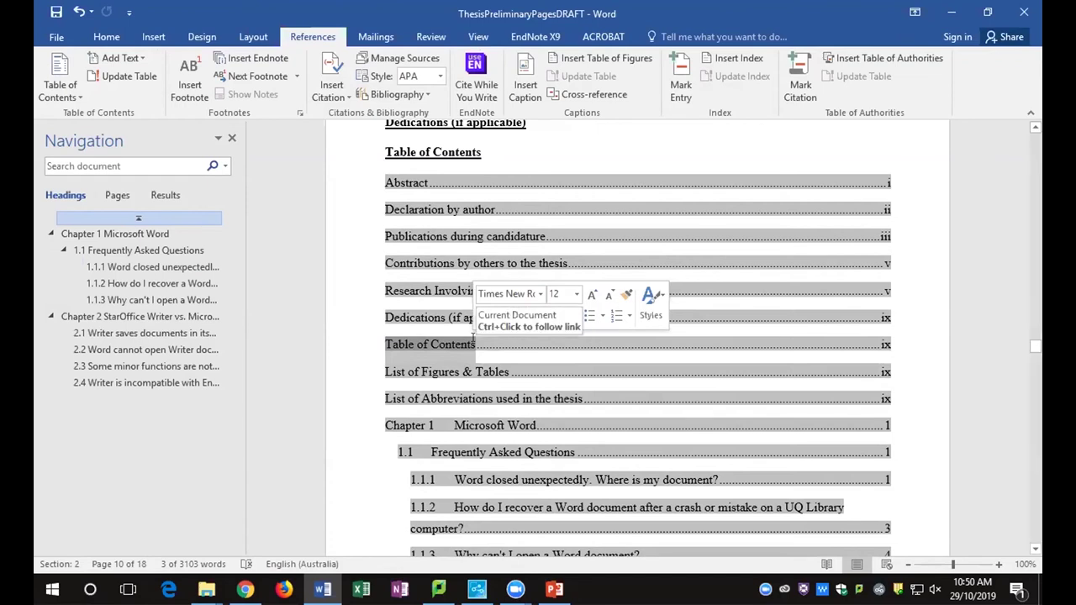
scroll(494, 244, "up", 2)
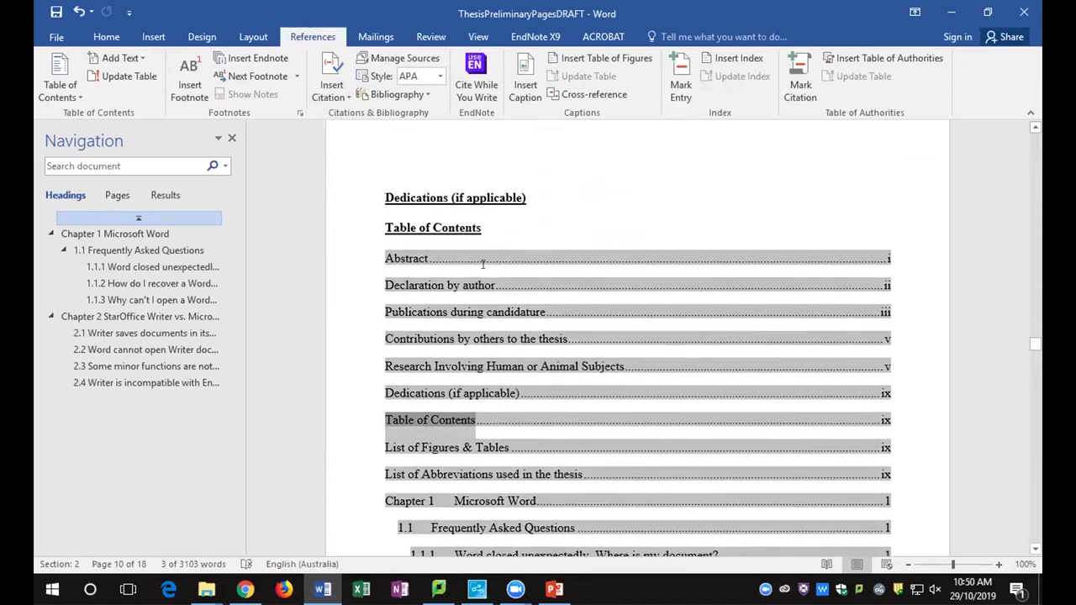
left_click(415, 420)
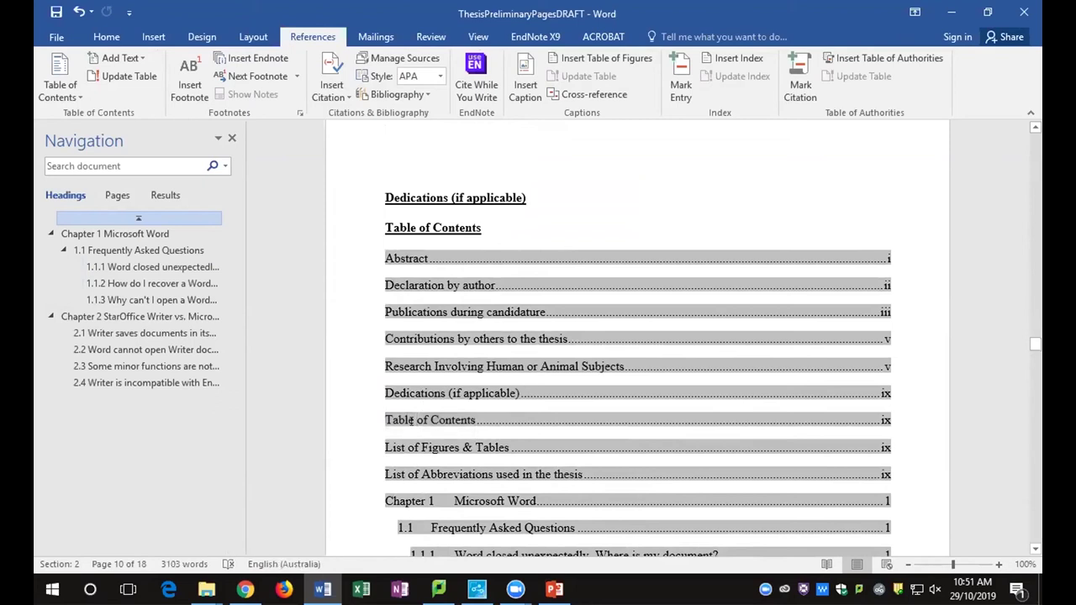
left_click(340, 233)
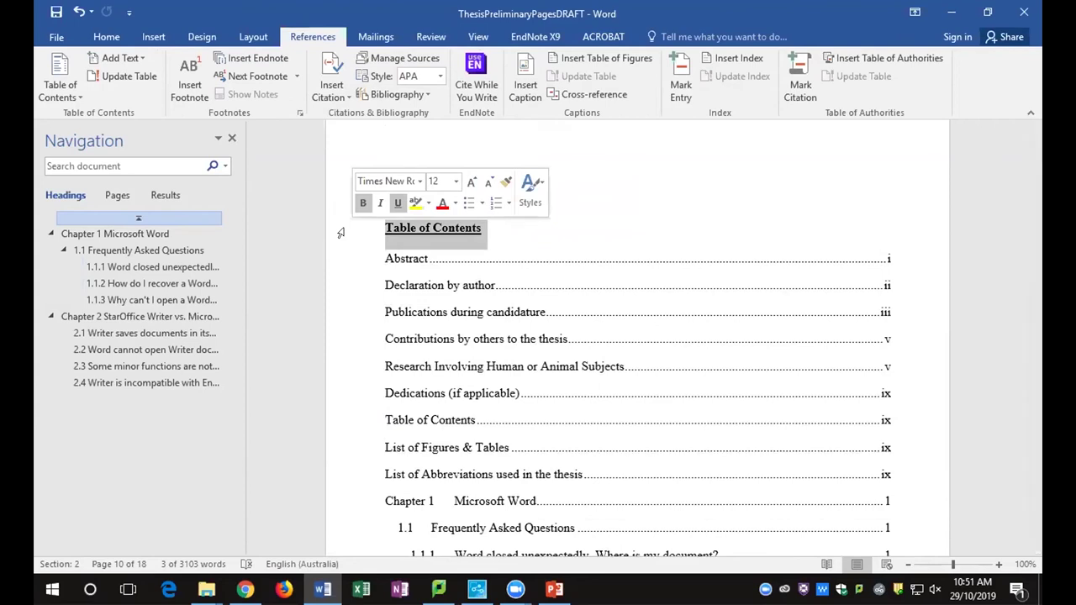
Apply the Normal style to the "Table of Contents" heading and format it bold and underlined
left_click(106, 37)
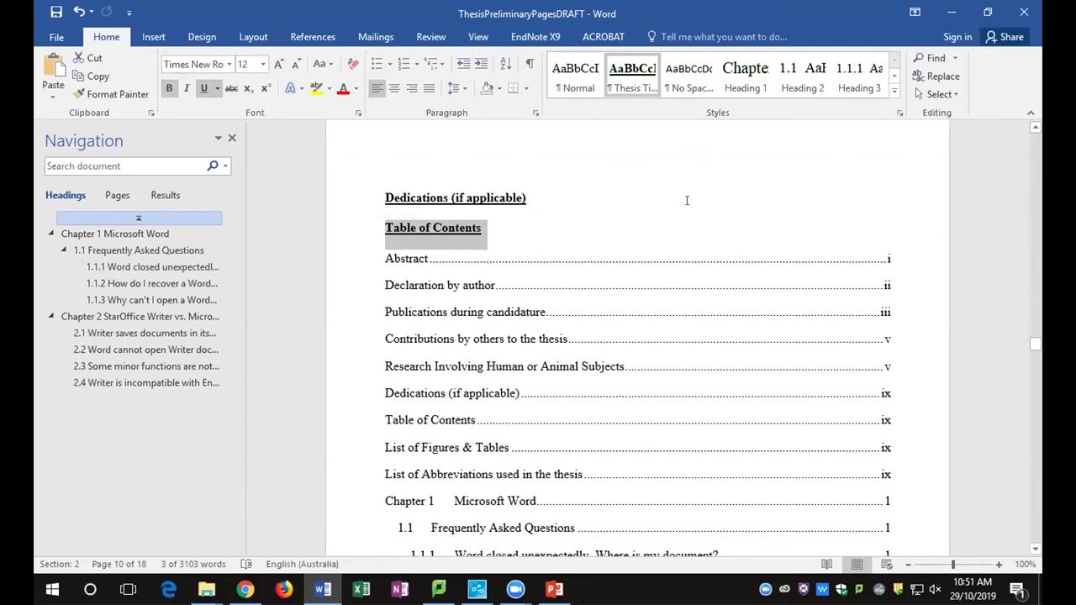
left_click(568, 80)
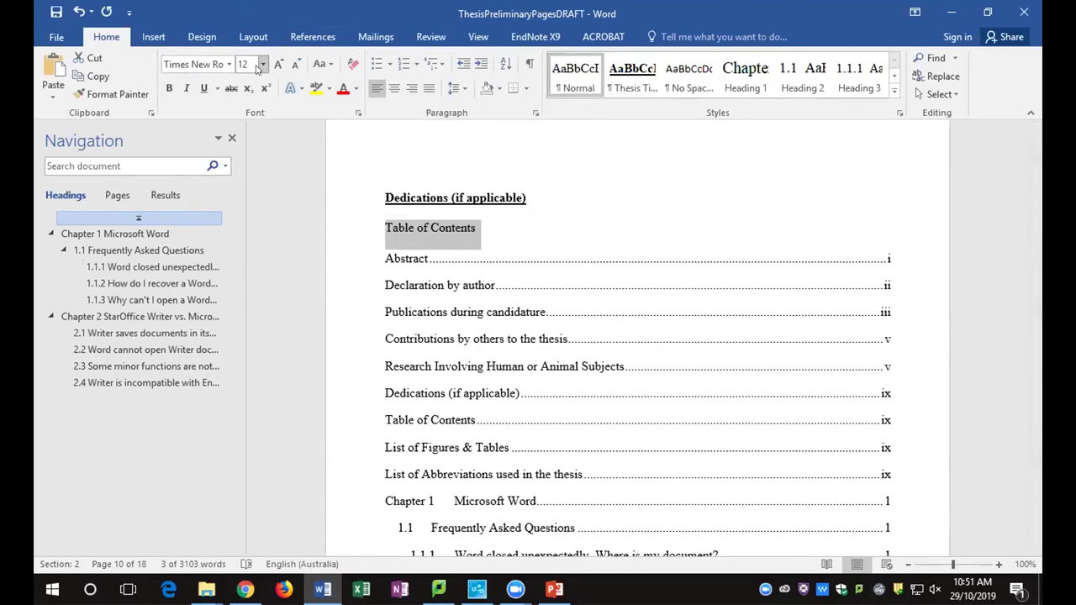
left_click(169, 88)
left_click(204, 89)
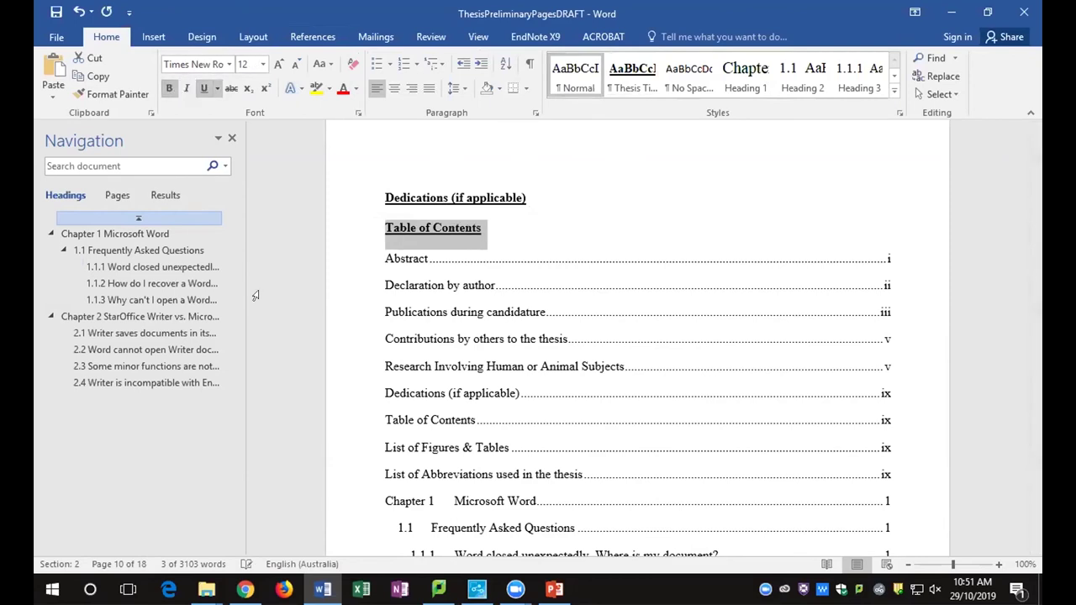
Update the entire table of contents to drop the entry for its own heading
right_click(507, 339)
left_click(582, 423)
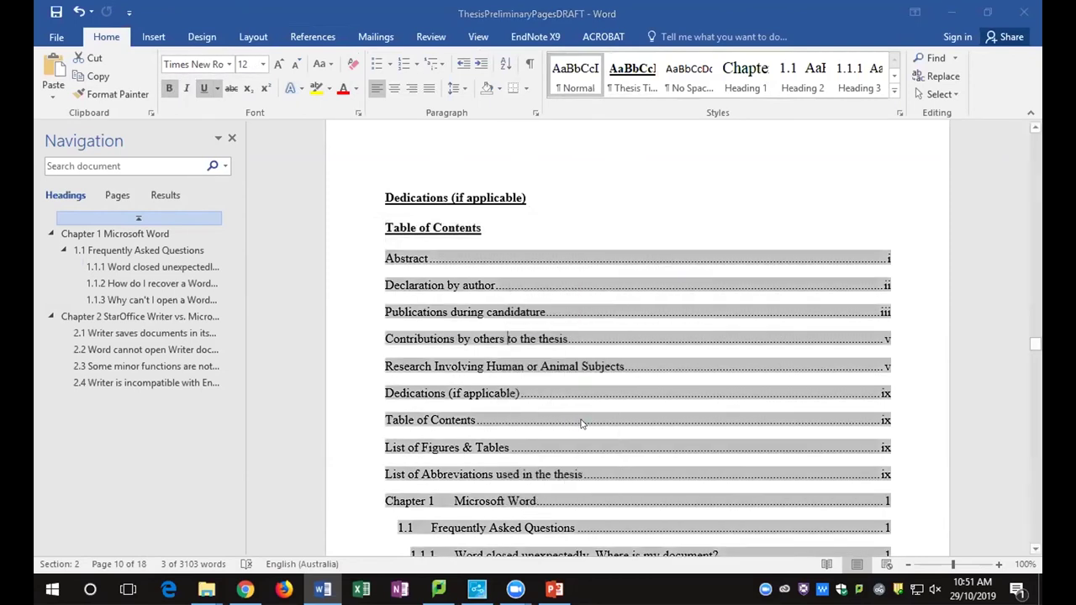
left_click(491, 292)
left_click(543, 316)
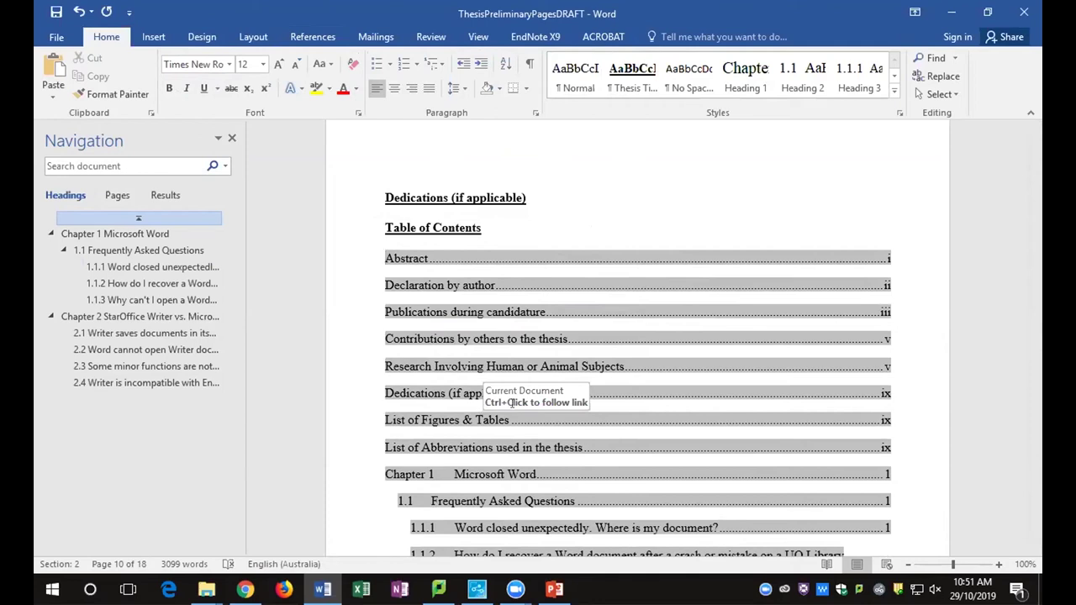
Delete the instruction text under the "Publications during candidature" heading, keeping only "No publications"
left_click_drag(1036, 348, 1035, 138)
scroll(732, 463, "down", 10)
scroll(733, 466, "down", 8)
scroll(733, 466, "down", 10)
scroll(733, 466, "down", 10)
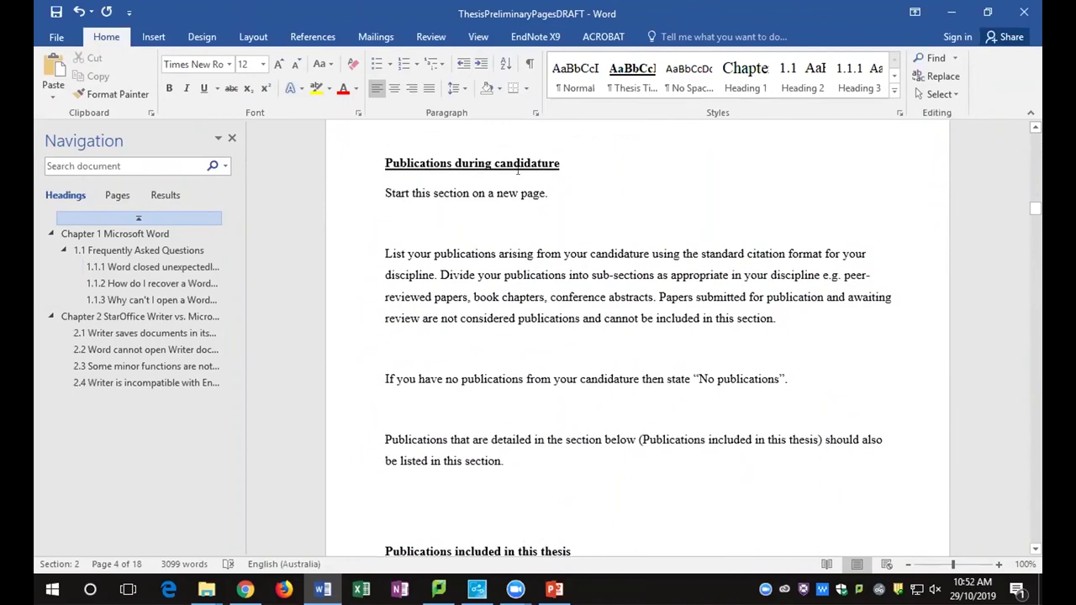
left_click_drag(383, 190, 676, 375)
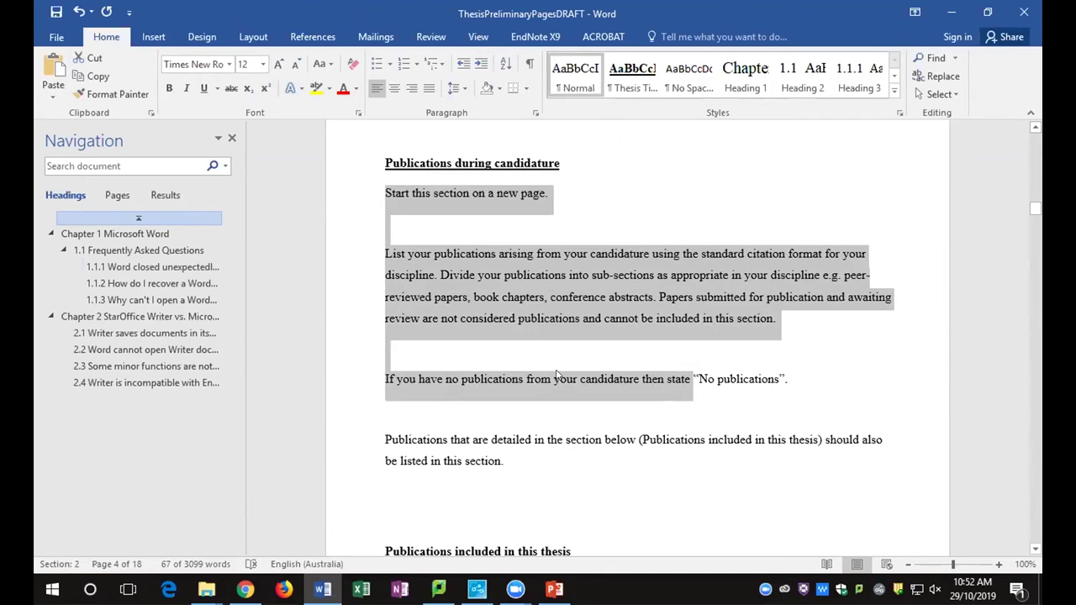
key("Delete")
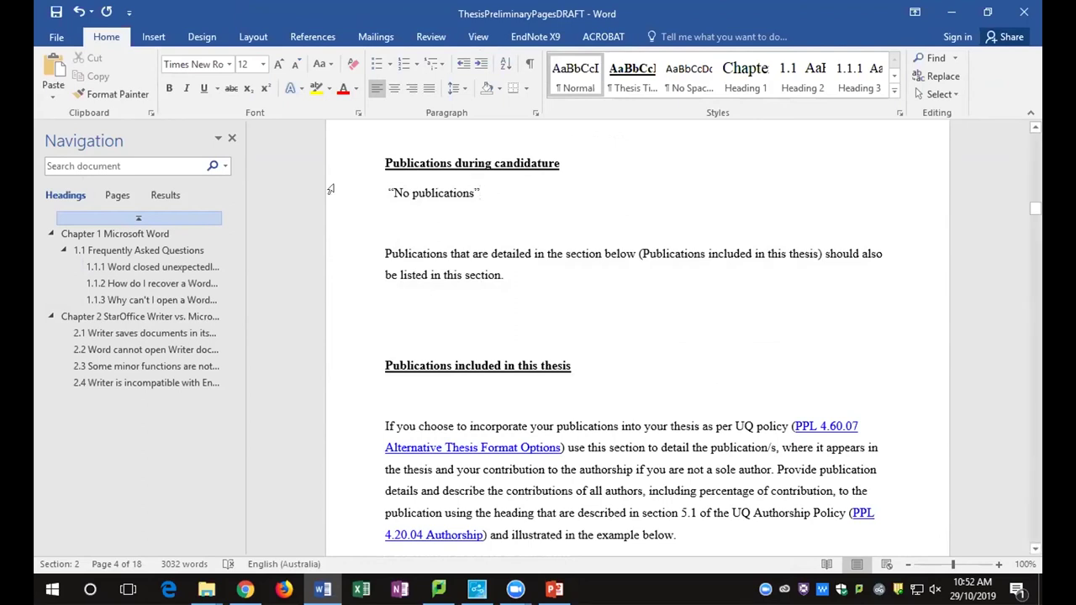
left_click_drag(392, 221, 552, 309)
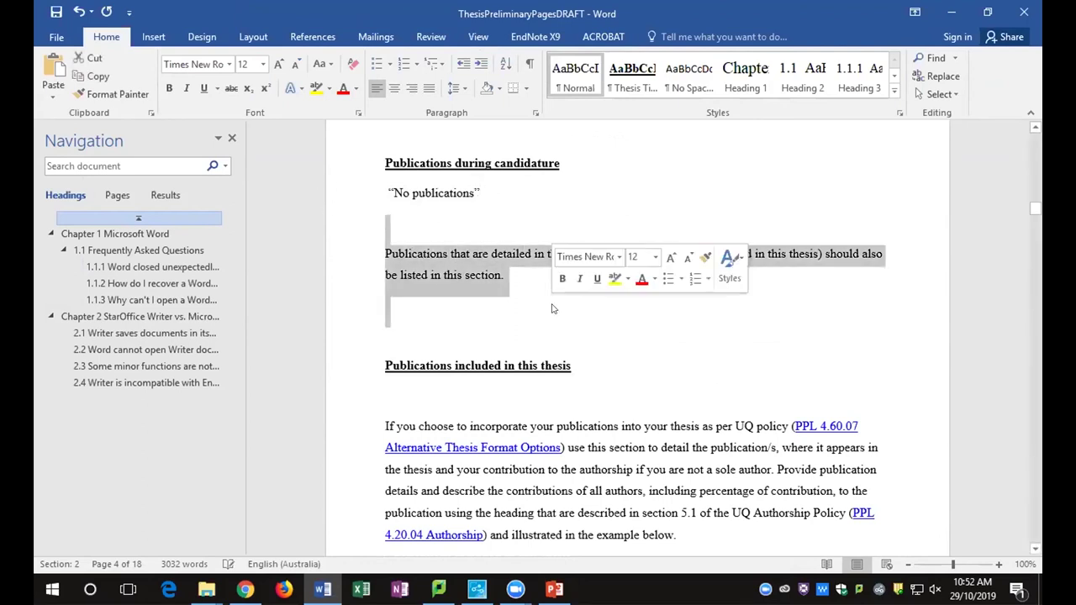
key("Delete")
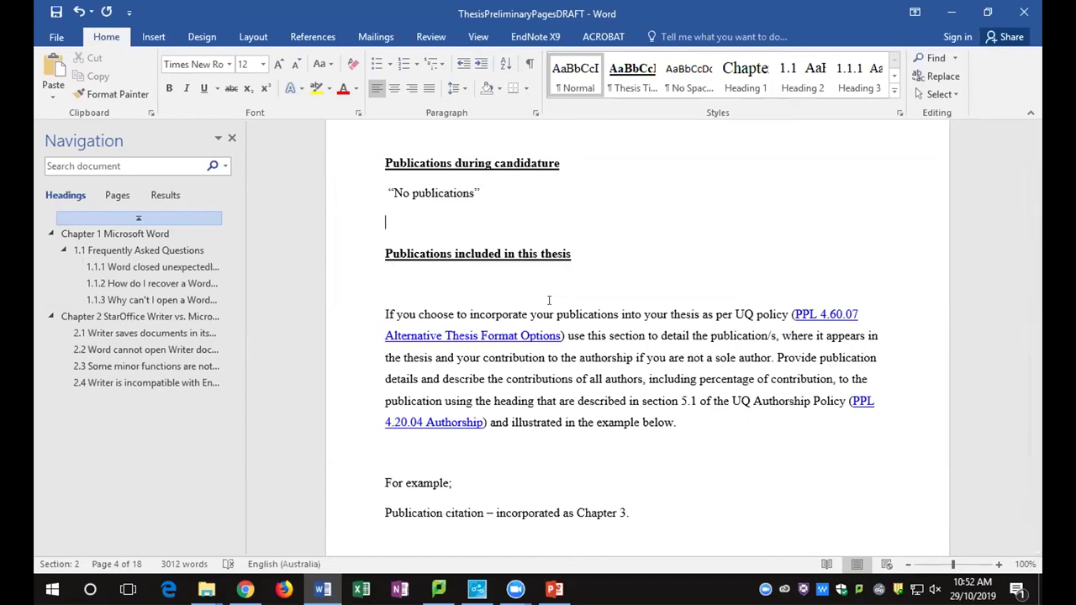
Delete the guidance text under the "Publications included in this thesis" heading
left_click_drag(385, 284, 737, 327)
key("Delete")
scroll(736, 324, "up", 3)
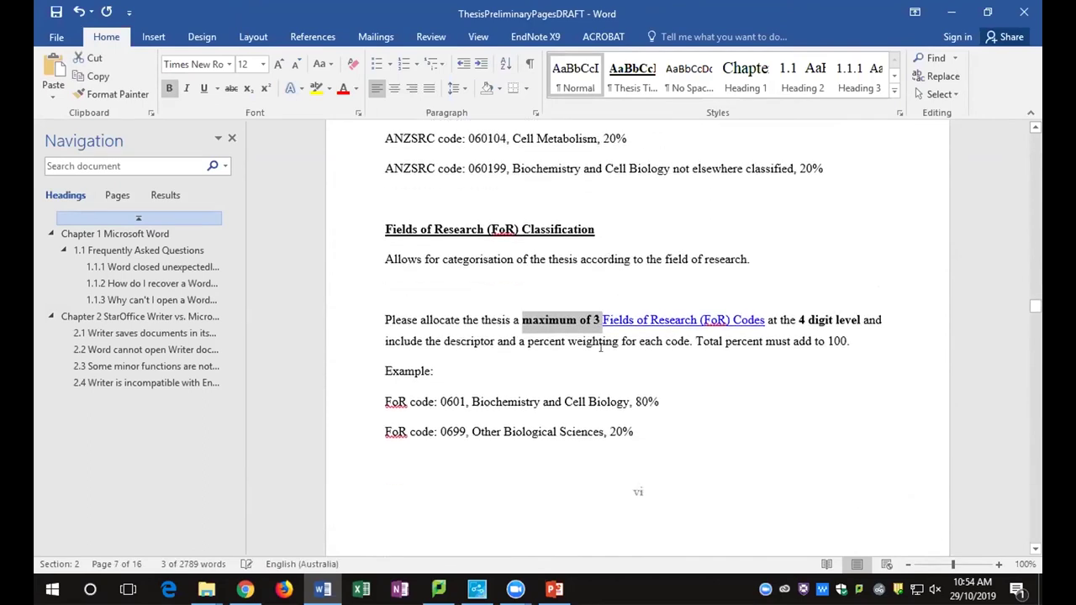
Update the entire table of contents to refresh the page numbers after the deletions in the preliminary pages
scroll(600, 346, "down", 1)
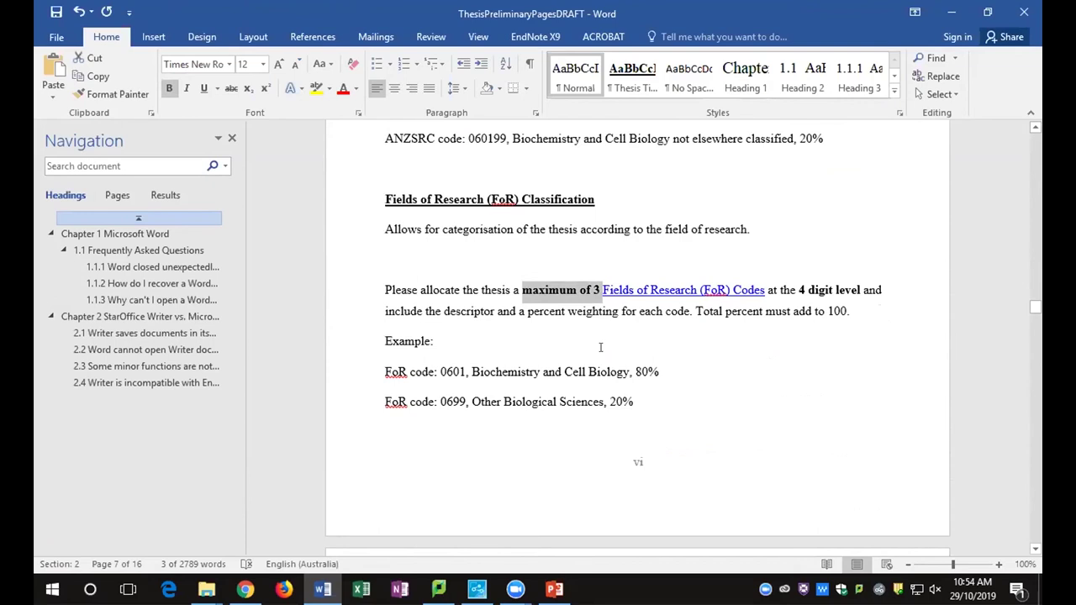
scroll(600, 346, "down", 10)
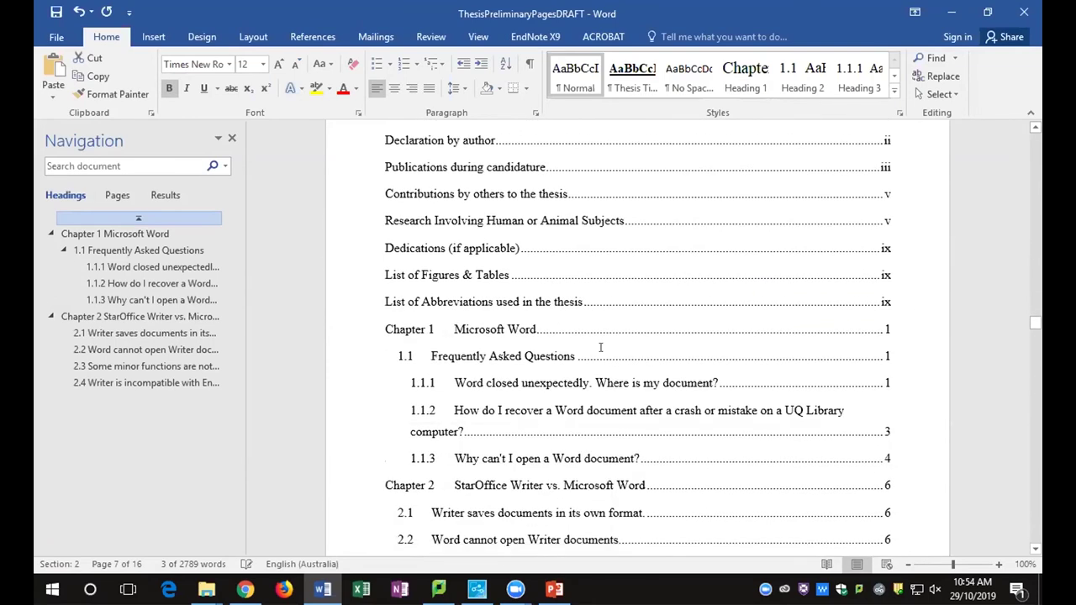
left_click(438, 266)
right_click(447, 281)
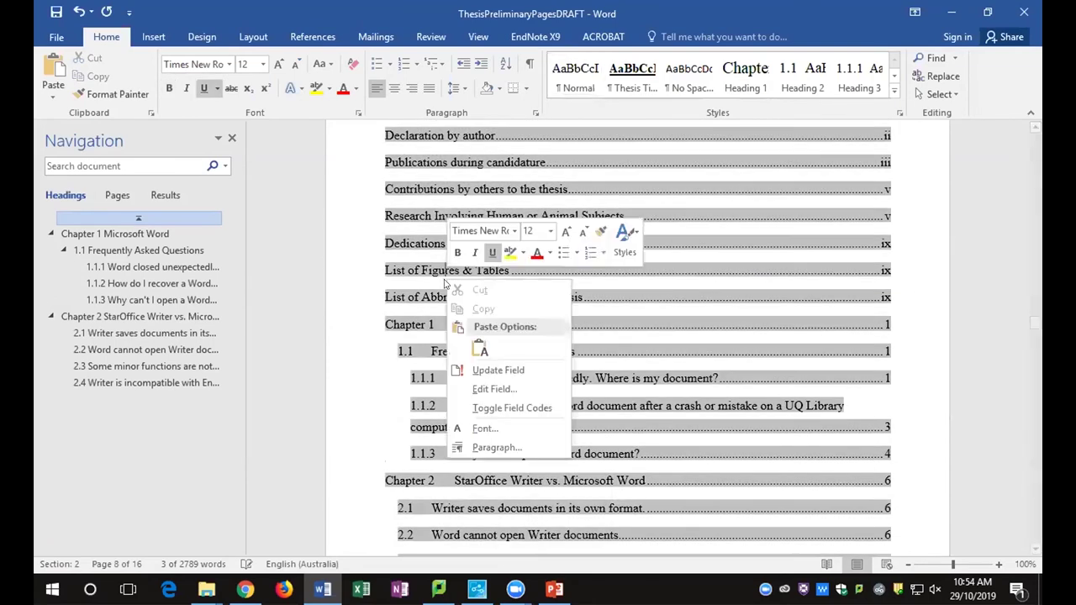
left_click(493, 370)
left_click(496, 293)
left_click(523, 316)
scroll(732, 379, "up", 3)
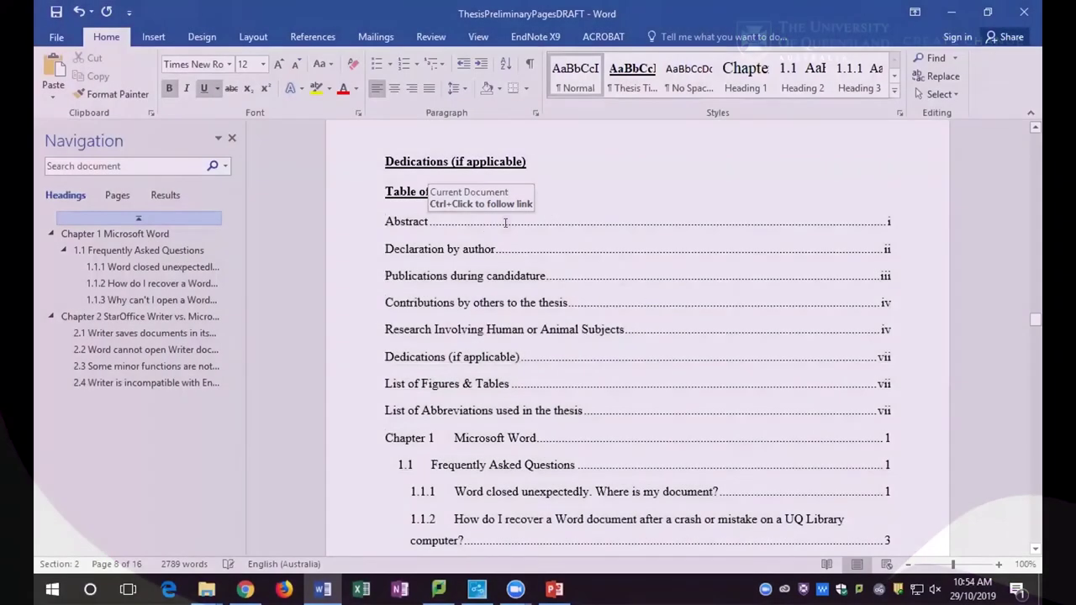
left_click(485, 229)
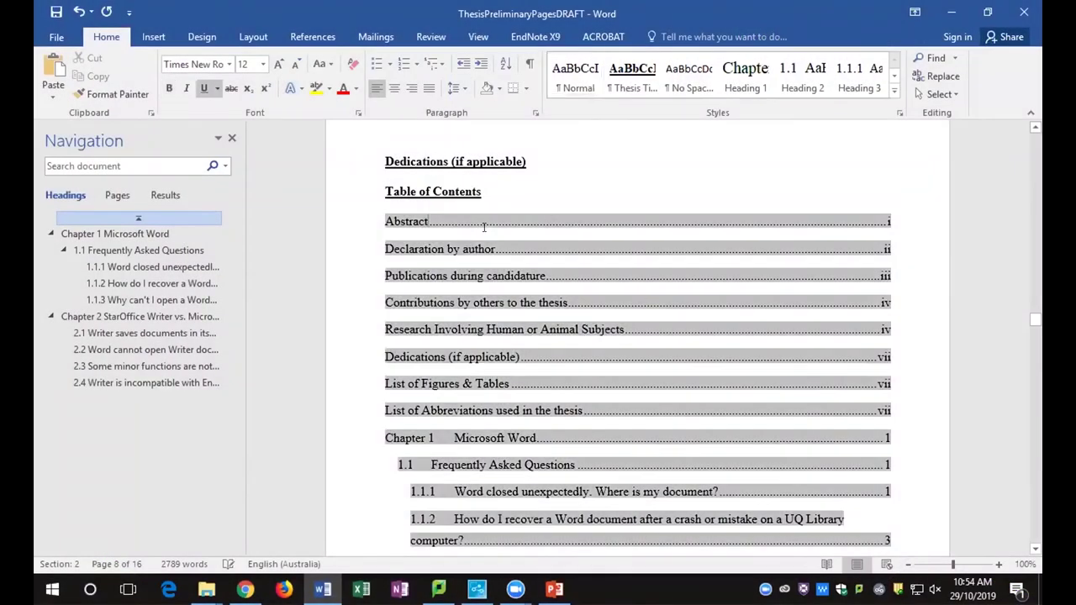
left_click(423, 222)
Copy the wording "Laptops can be lit from either side" below the laptop picture in section 1.1.1 and delete that typed caption line
left_click(165, 268)
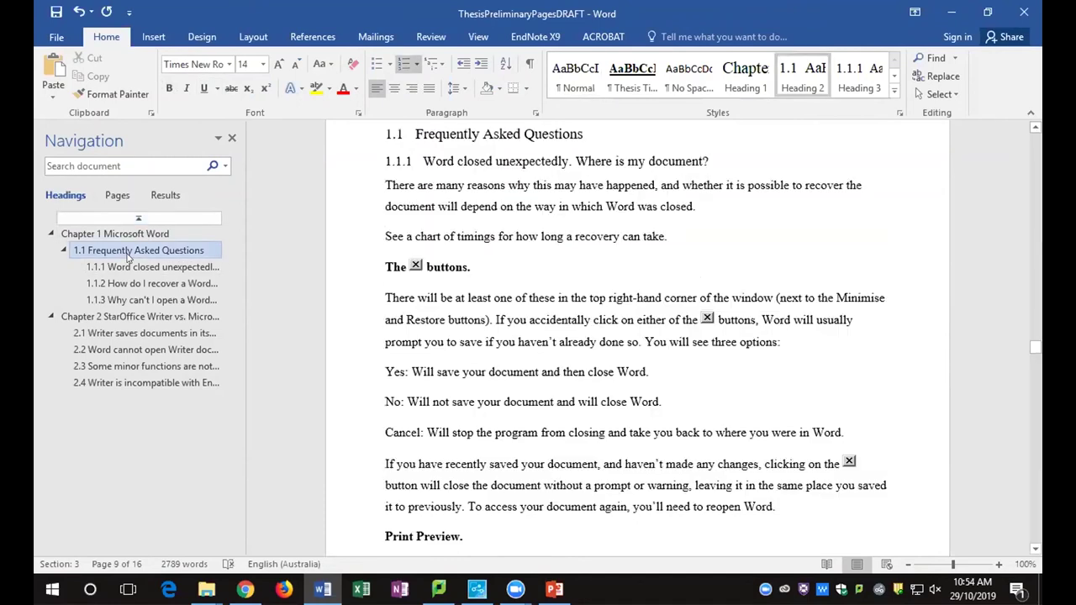
scroll(594, 286, "down", 10)
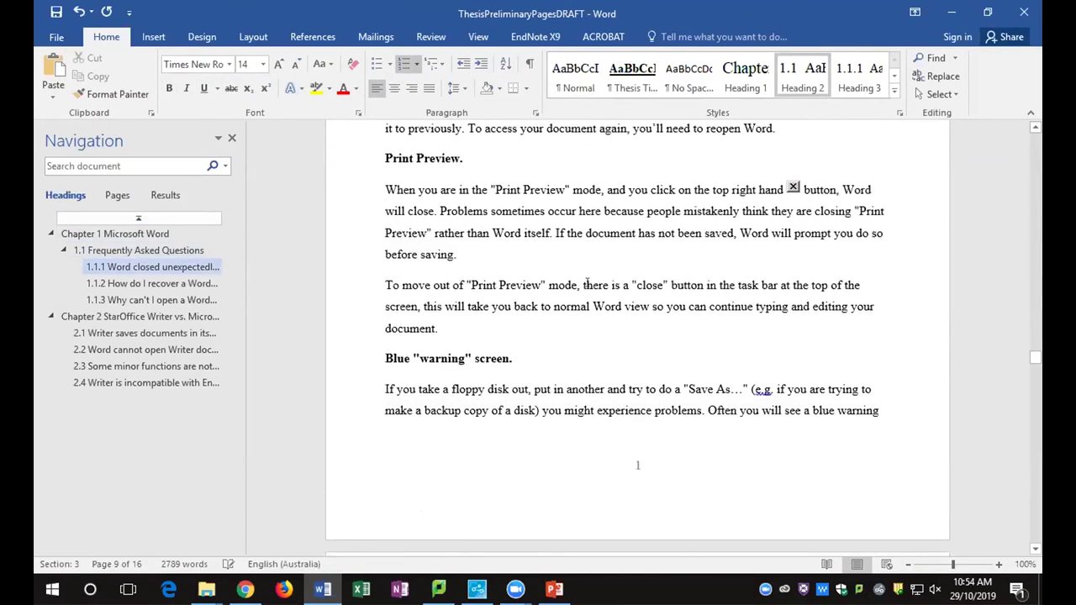
scroll(586, 282, "down", 9)
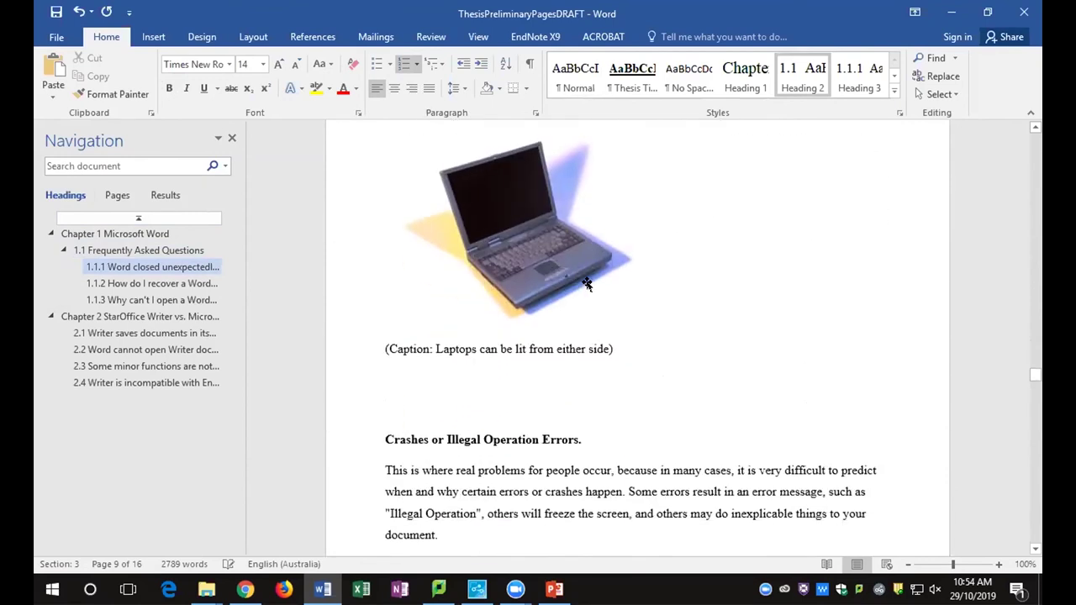
scroll(306, 277, "up", 20)
scroll(306, 278, "down", 18)
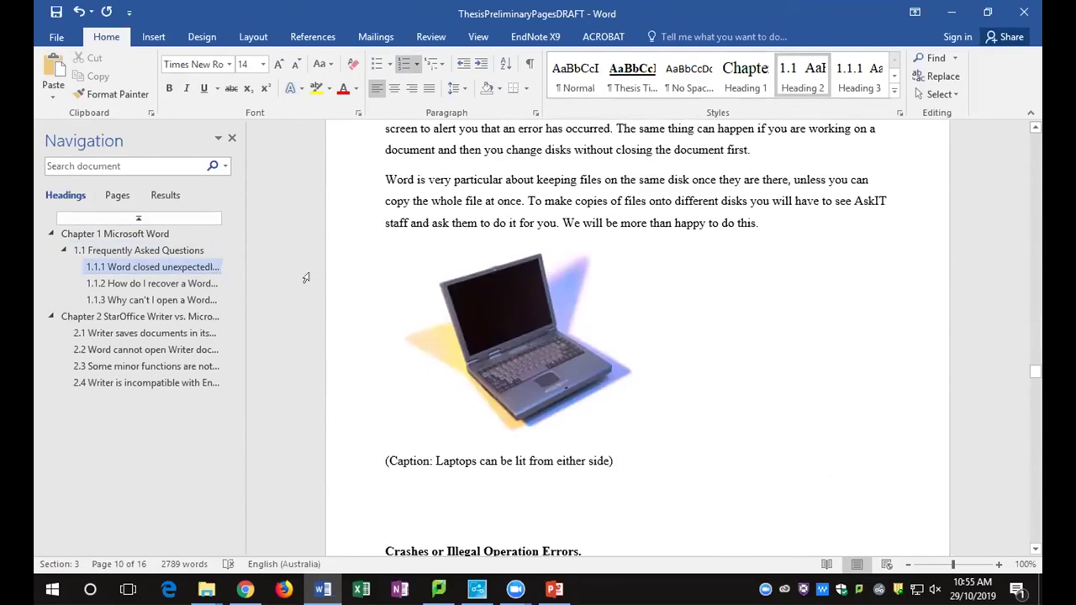
left_click(485, 336)
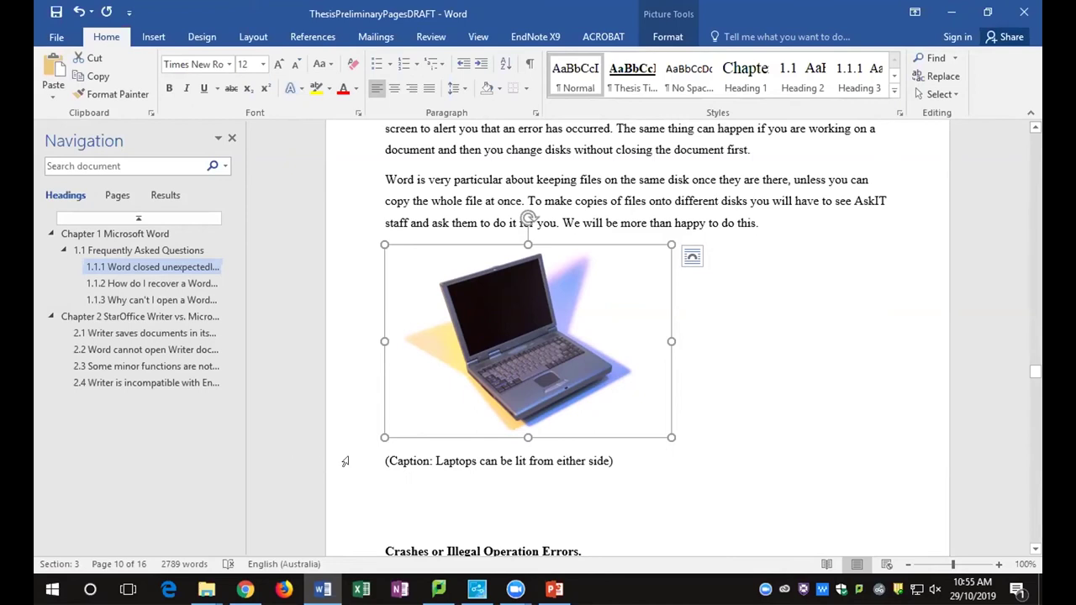
double_click(437, 459)
left_click_drag(586, 460, 612, 462)
key("ctrl+c")
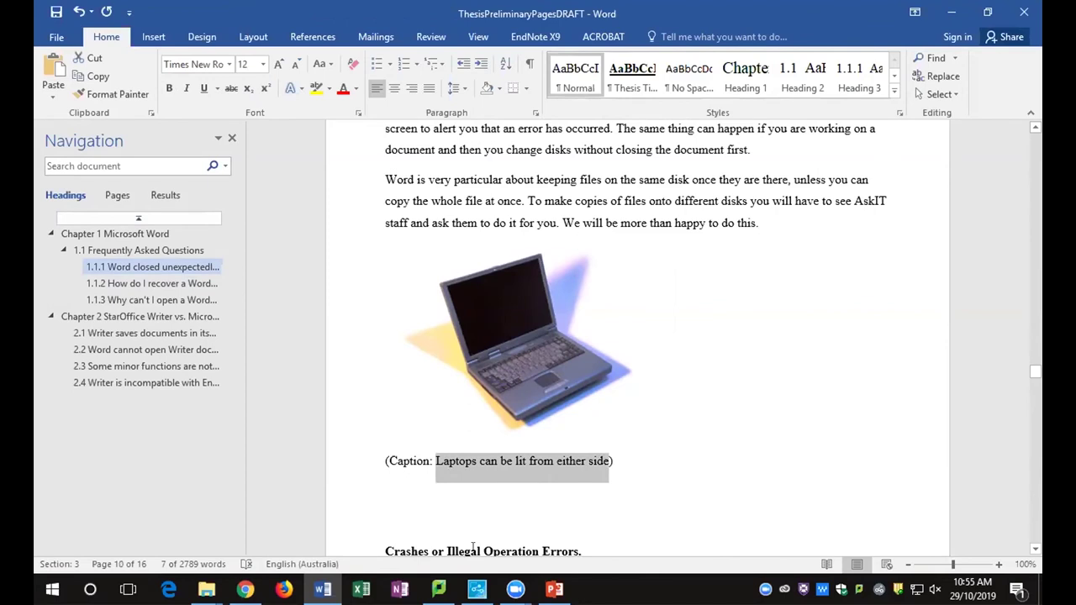
left_click(354, 463)
key("Delete")
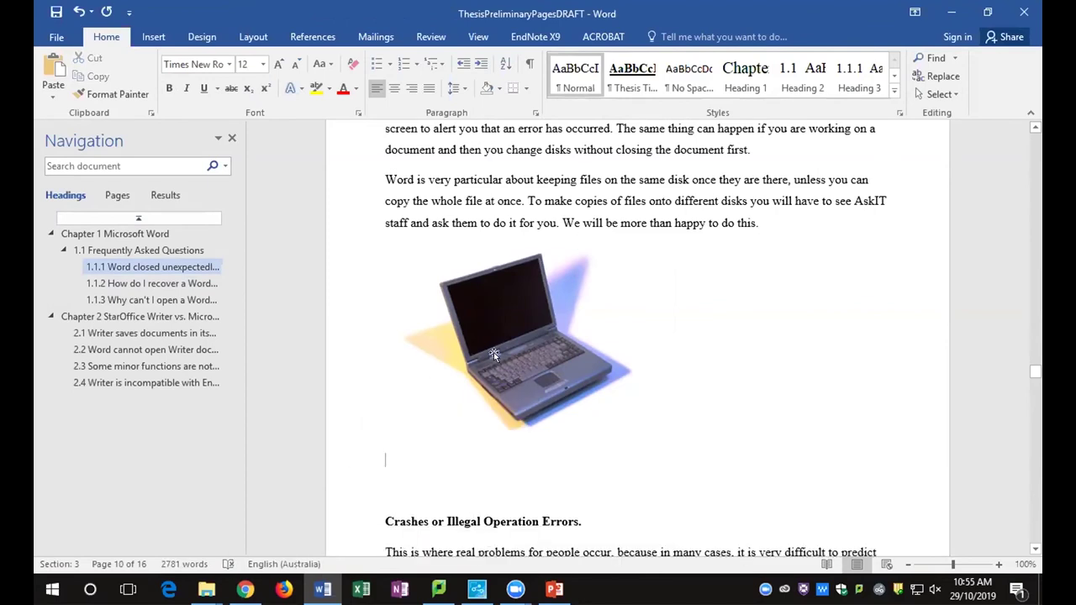
Start a Figure caption for the laptop picture, with numbering that includes the Heading 1 chapter number and a hyphen separator
left_click(494, 354)
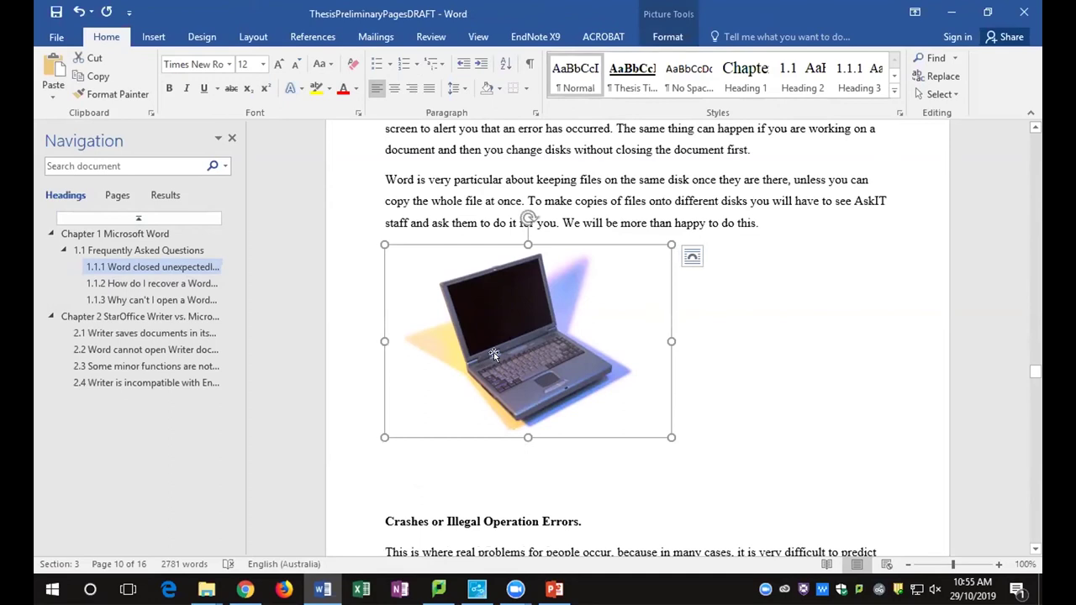
left_click(324, 37)
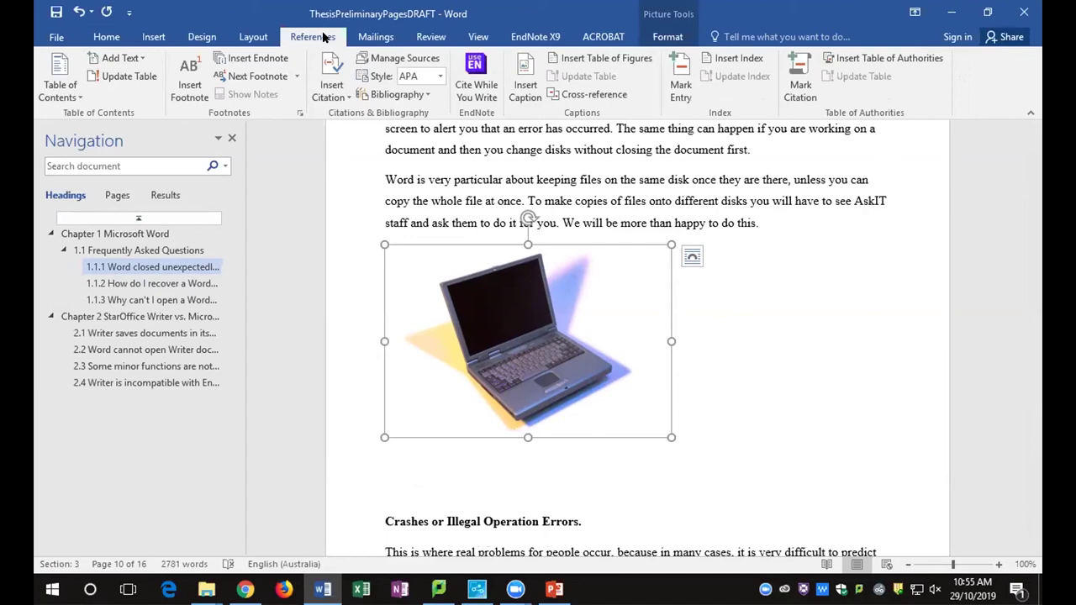
left_click(521, 92)
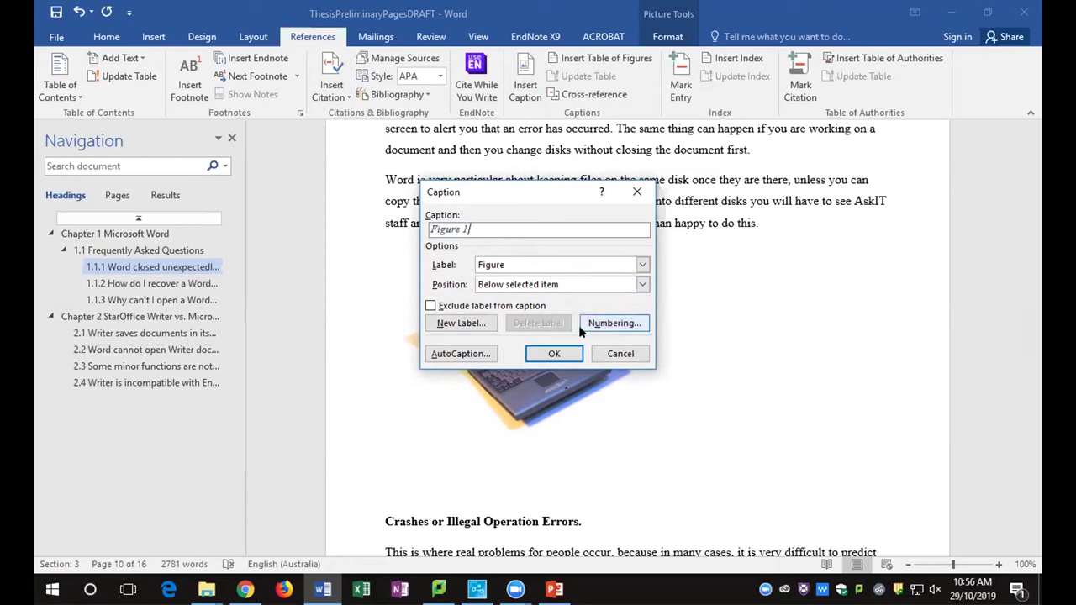
left_click(613, 324)
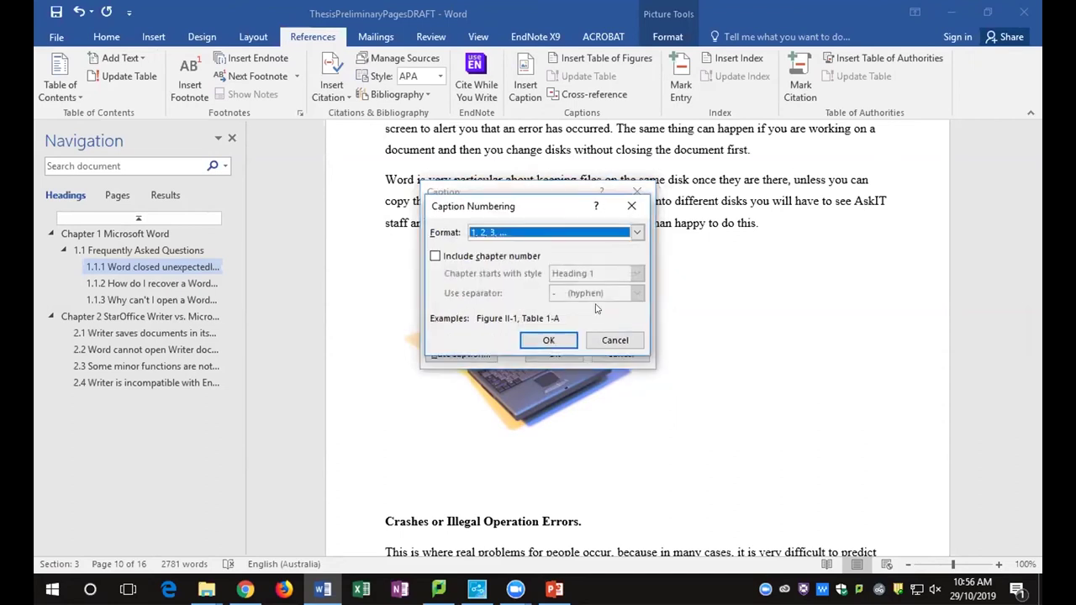
left_click(435, 256)
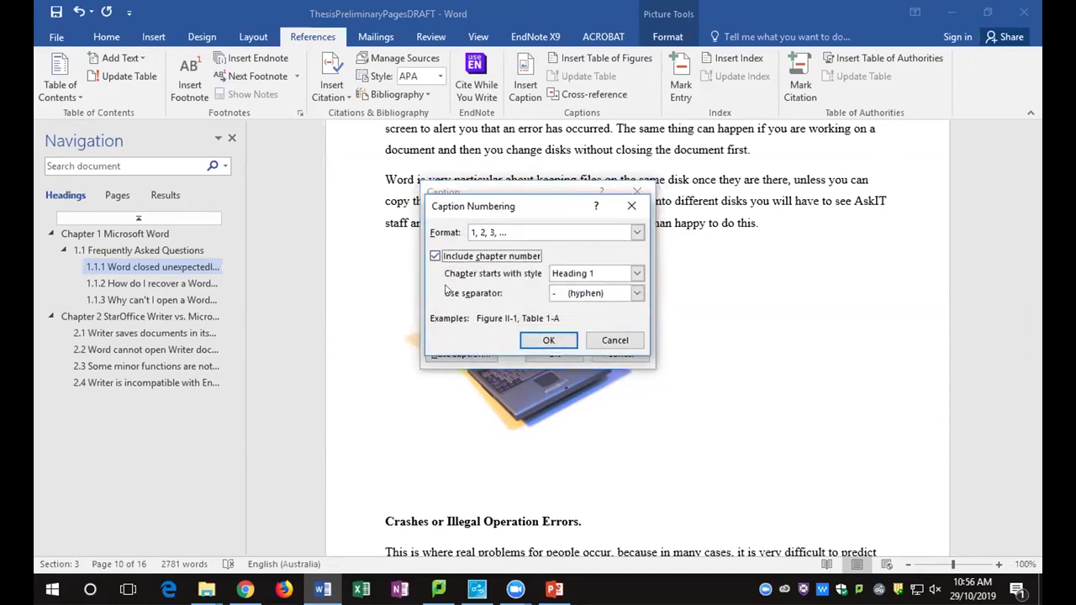
left_click(572, 292)
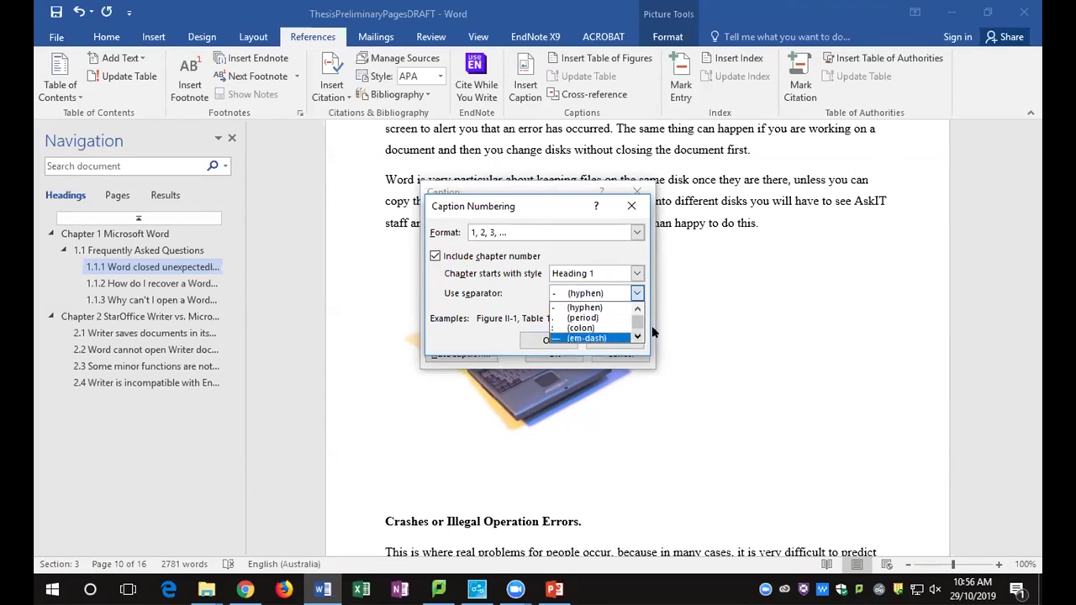
left_click(594, 307)
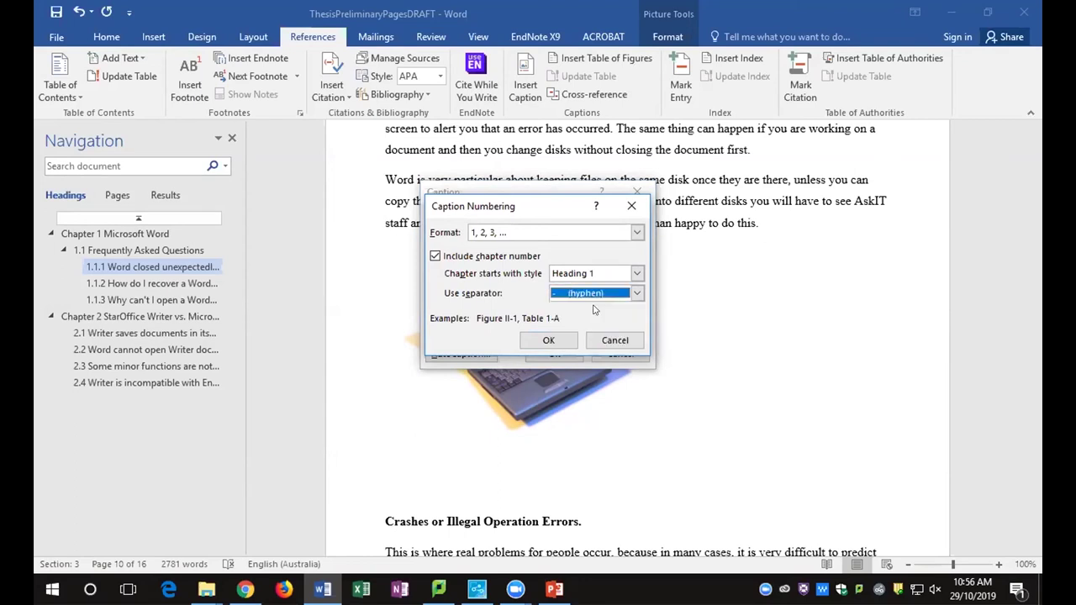
left_click(550, 340)
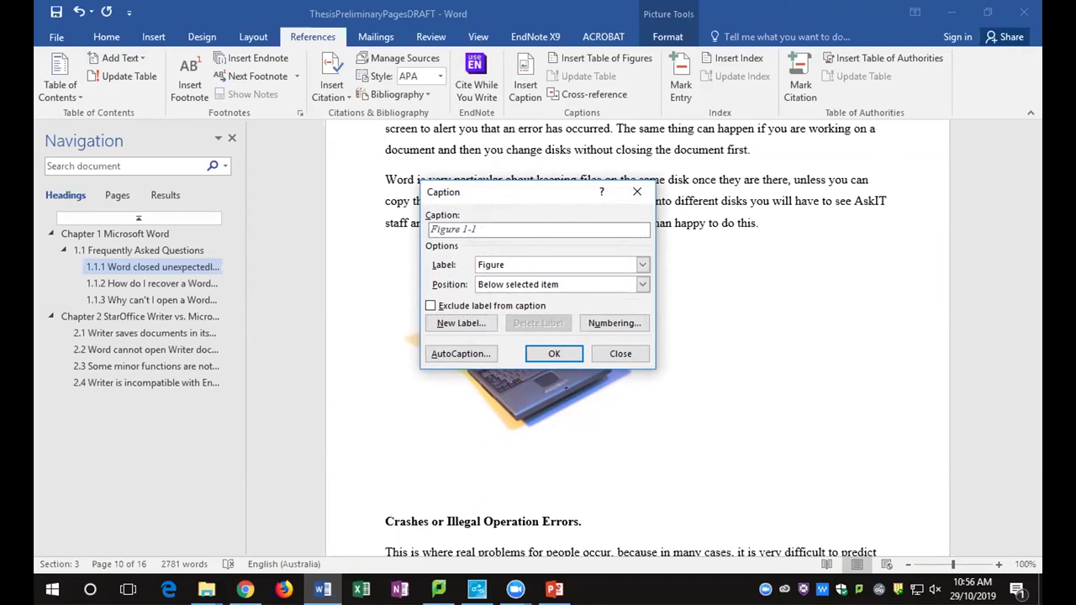
Paste the copied wording into the caption followed by the filler text "jgrgisg sghs", and insert the caption below the picture
key("ctrl+v")
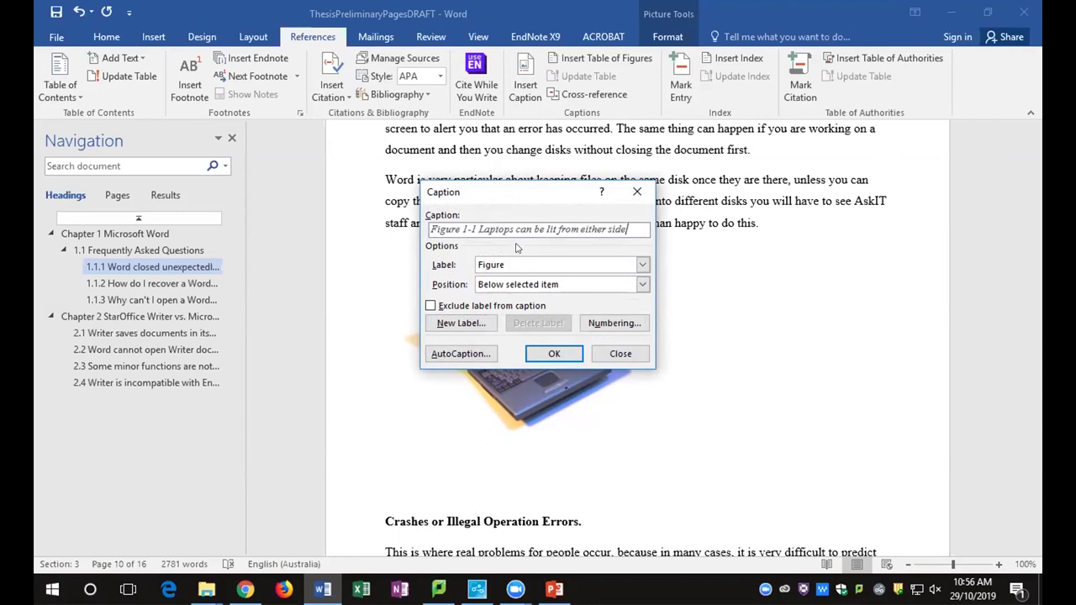
type("jgrgi")
left_click(554, 353)
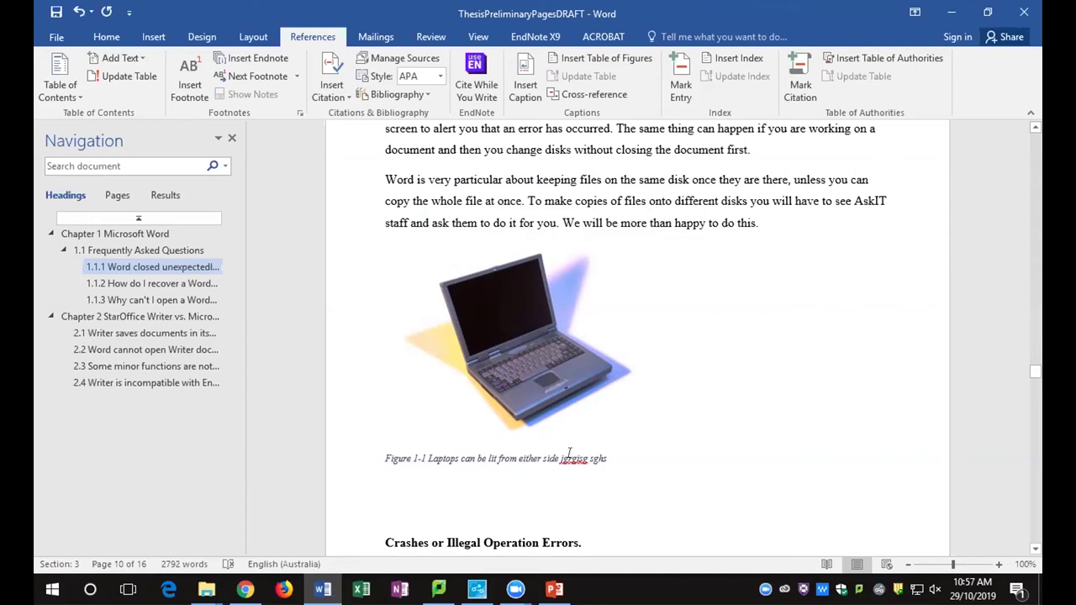
Delete the filler text "jgrgisg sghs" from the end of the laptop caption
key("BackSpace")
key("BackSpace")
key("BackSpace")
key("BackSpace")
key("BackSpace")
key("BackSpace")
key("BackSpace")
key("BackSpace")
key("BackSpace")
key("BackSpace")
key("BackSpace")
key("BackSpace")
Delete the typed caption line "(caption: Fingers on Keys)" below the picture of hands on a keyboard in section 1.1.2
scroll(468, 430, "down", 15)
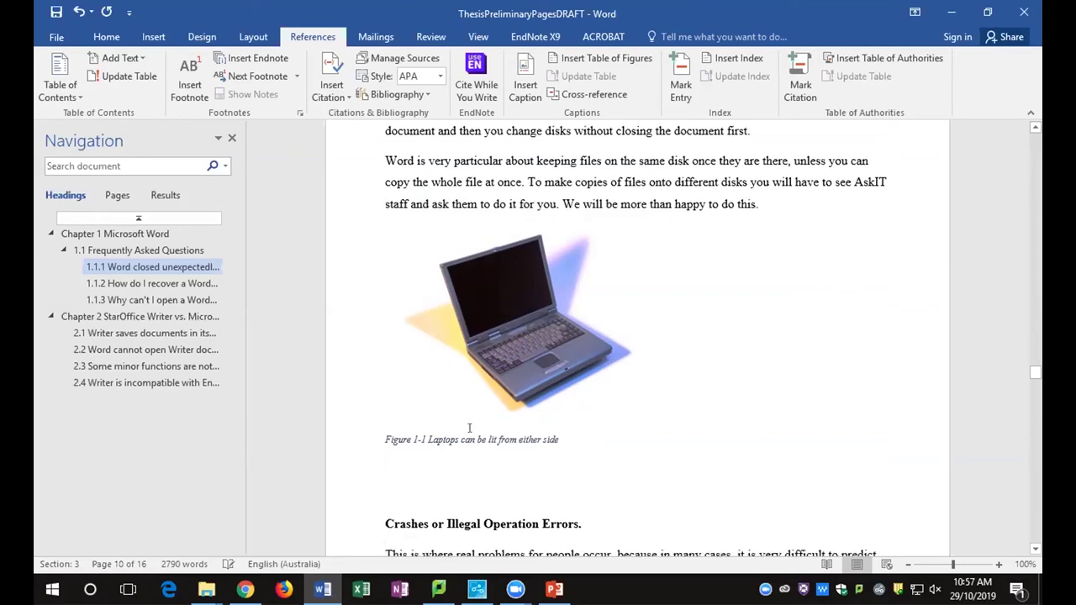
scroll(469, 428, "down", 15)
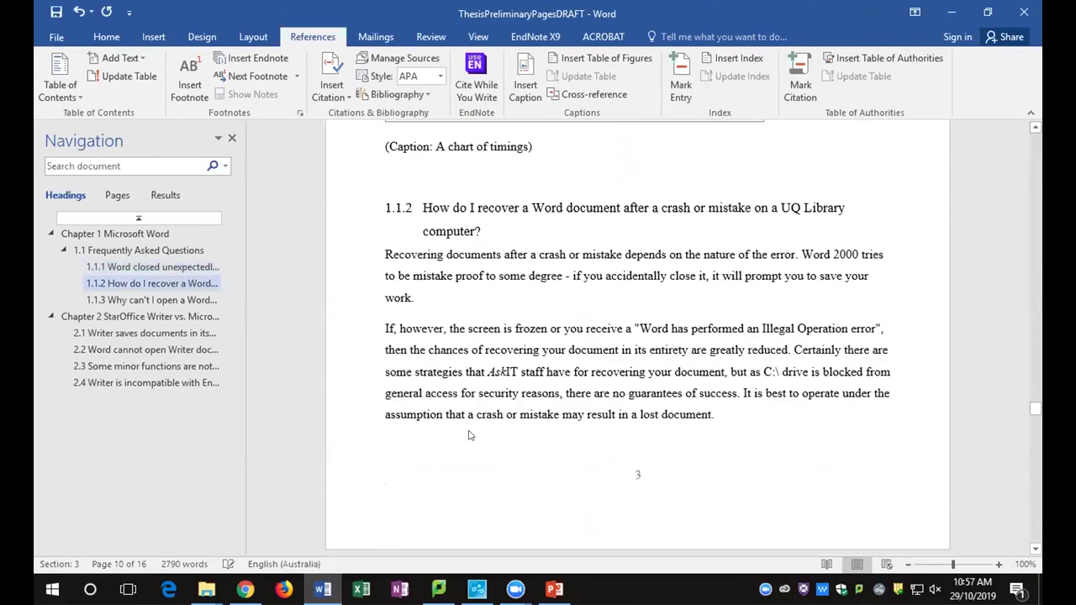
scroll(470, 428, "down", 1)
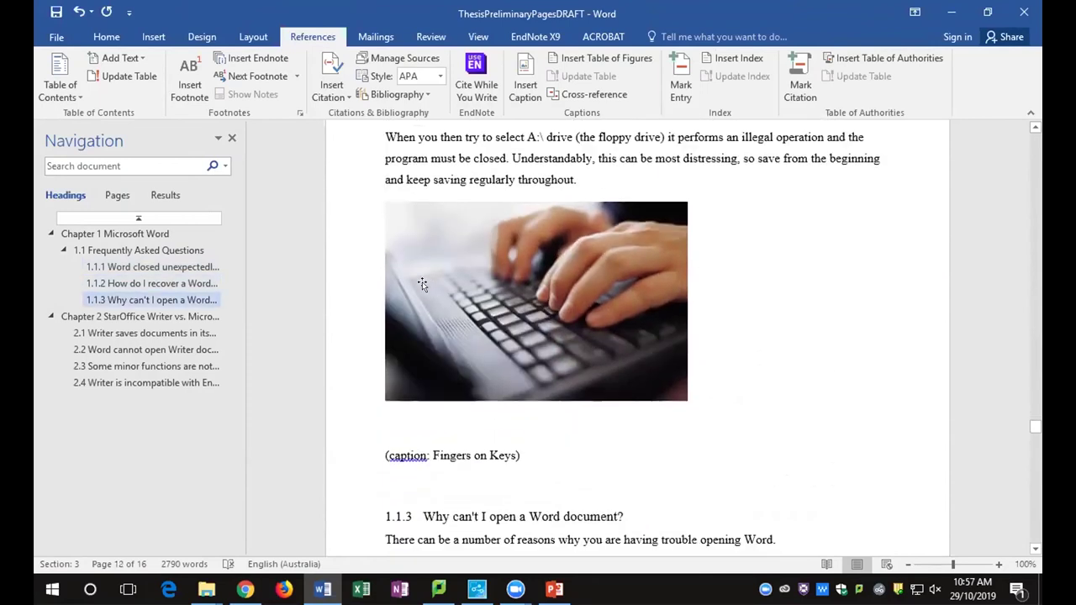
left_click(421, 363)
left_click(353, 457)
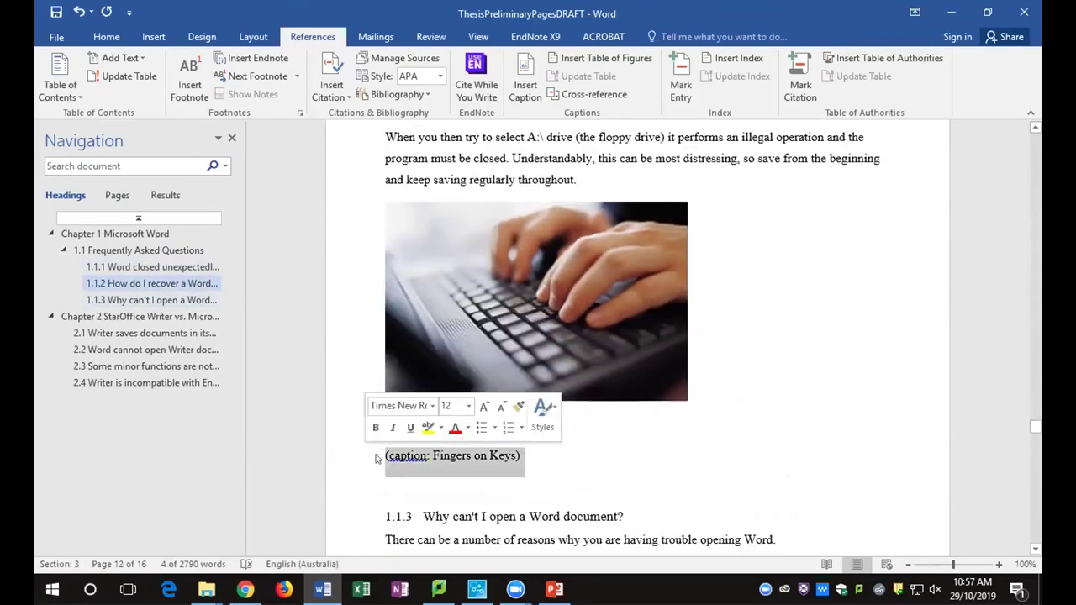
key("Delete")
key("Delete")
Insert a Figure caption reading "Finger on Keys" below the picture of hands on a keyboard
left_click(519, 276)
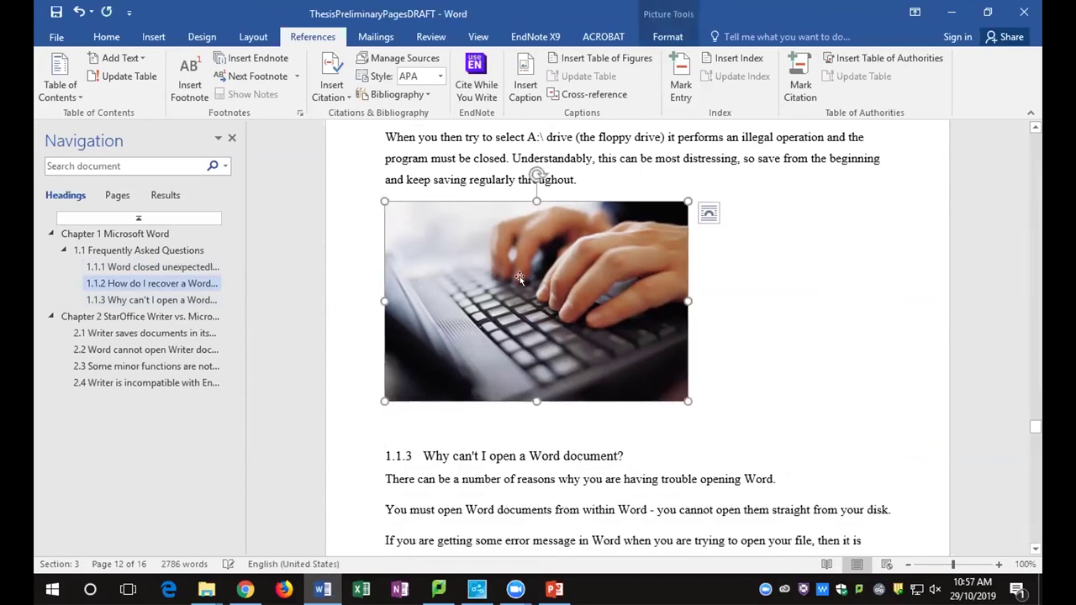
left_click(526, 84)
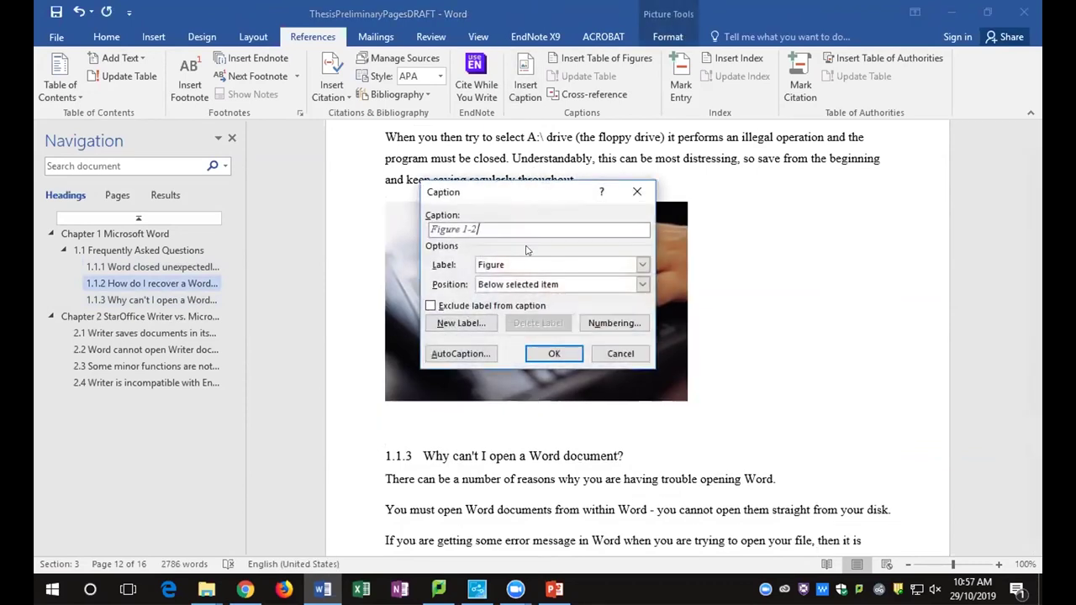
type("Finger on Keys")
left_click(554, 353)
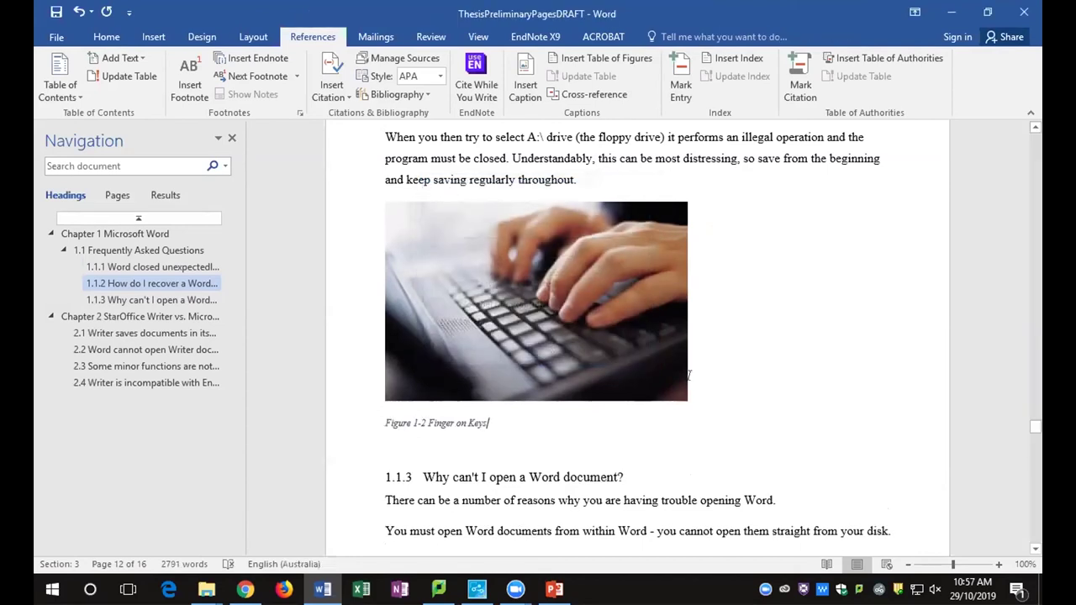
Start a caption for the whole word processing, spreadsheets and presentations table in Chapter 2, using the Table label
scroll(689, 375, "down", 15)
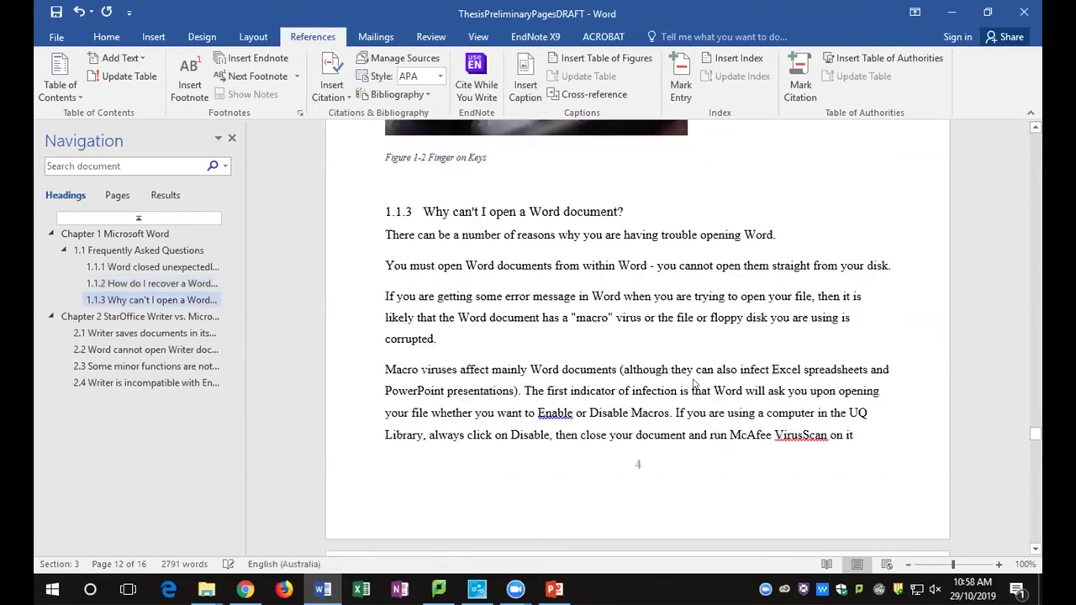
scroll(688, 375, "down", 8)
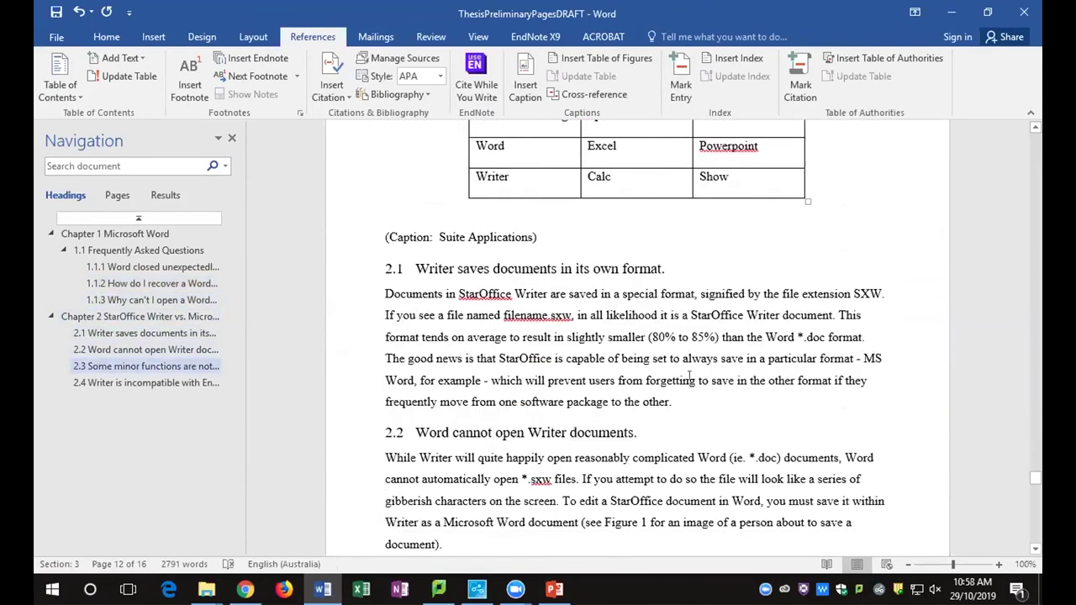
scroll(688, 375, "up", 4)
left_click(391, 315)
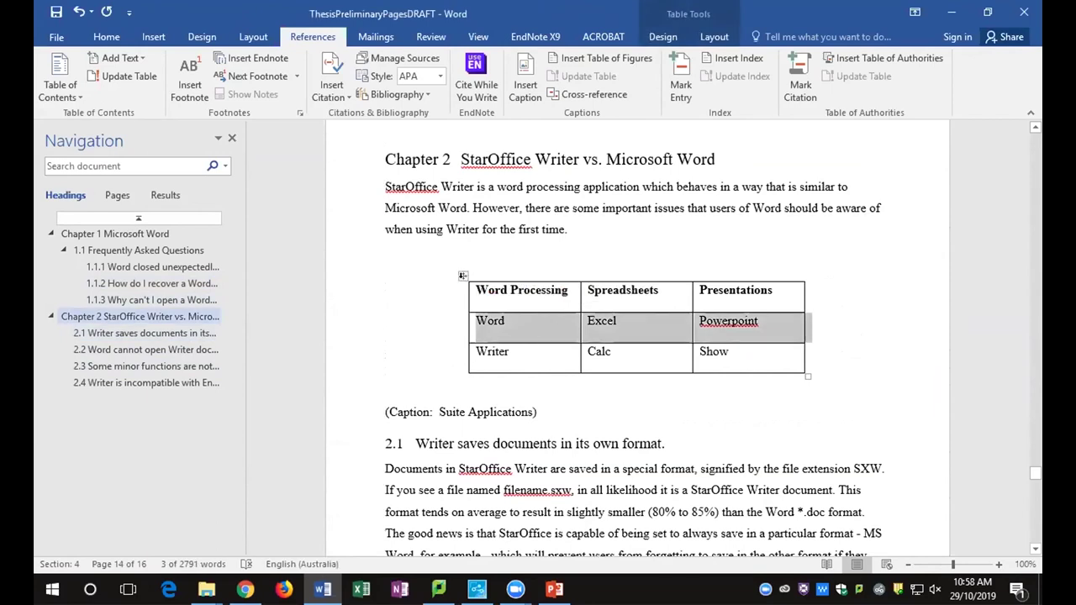
left_click(463, 277)
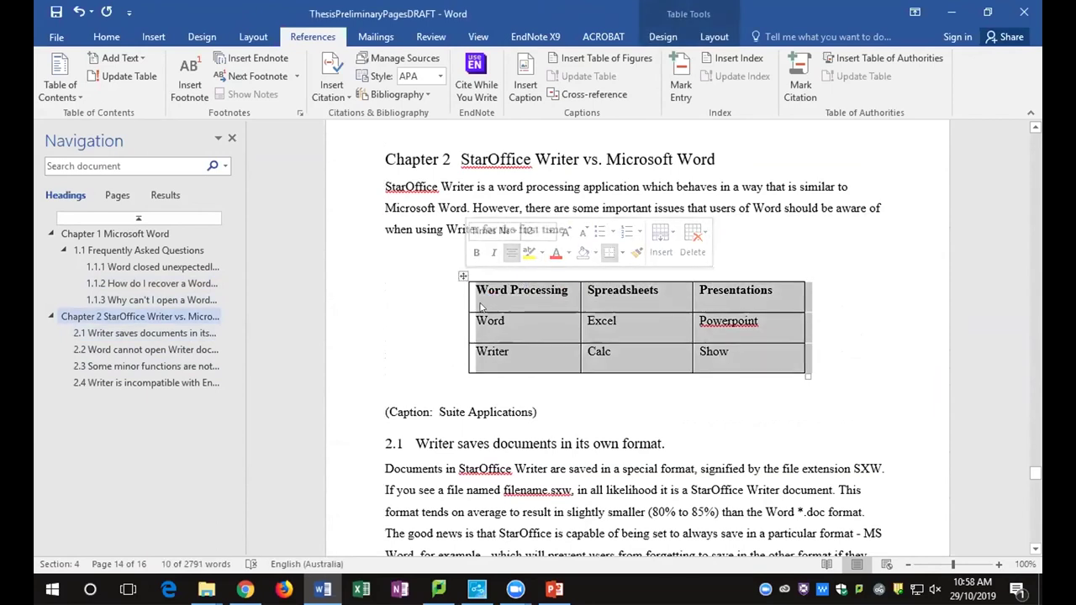
left_click(475, 298)
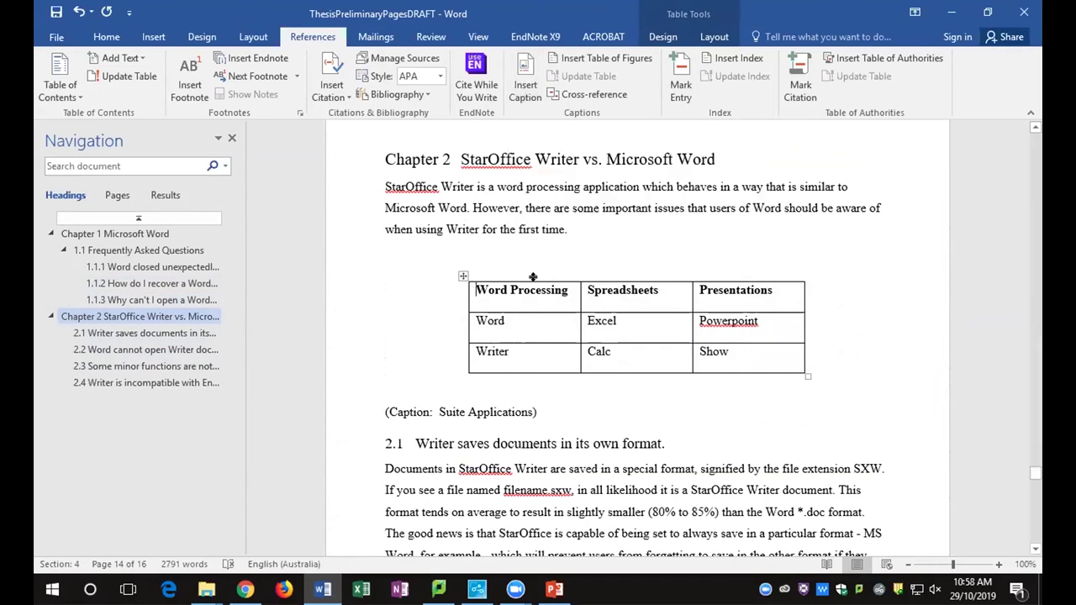
left_click(525, 84)
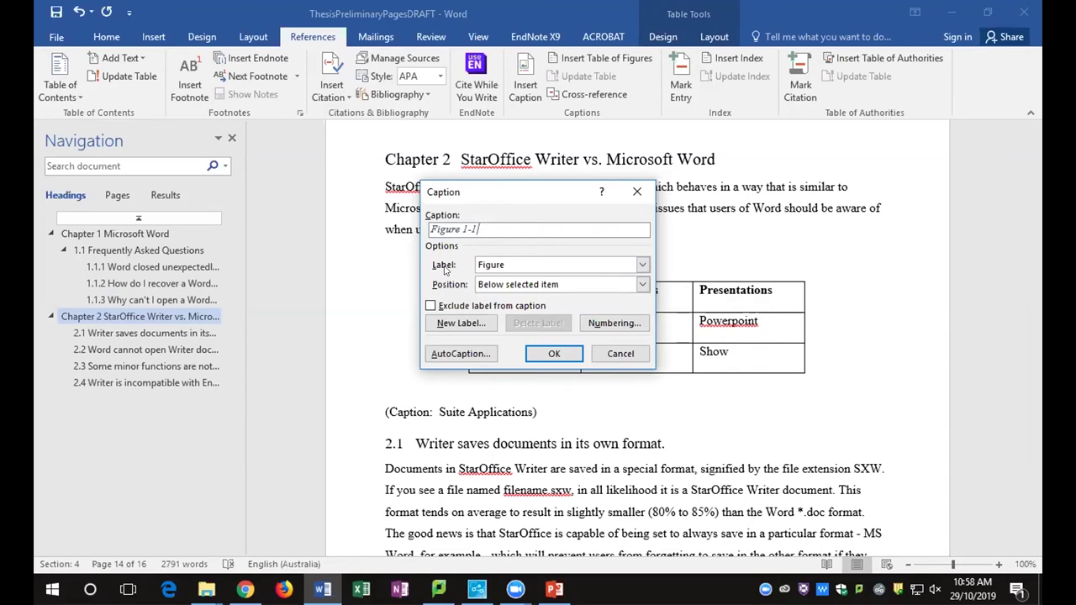
left_click(507, 267)
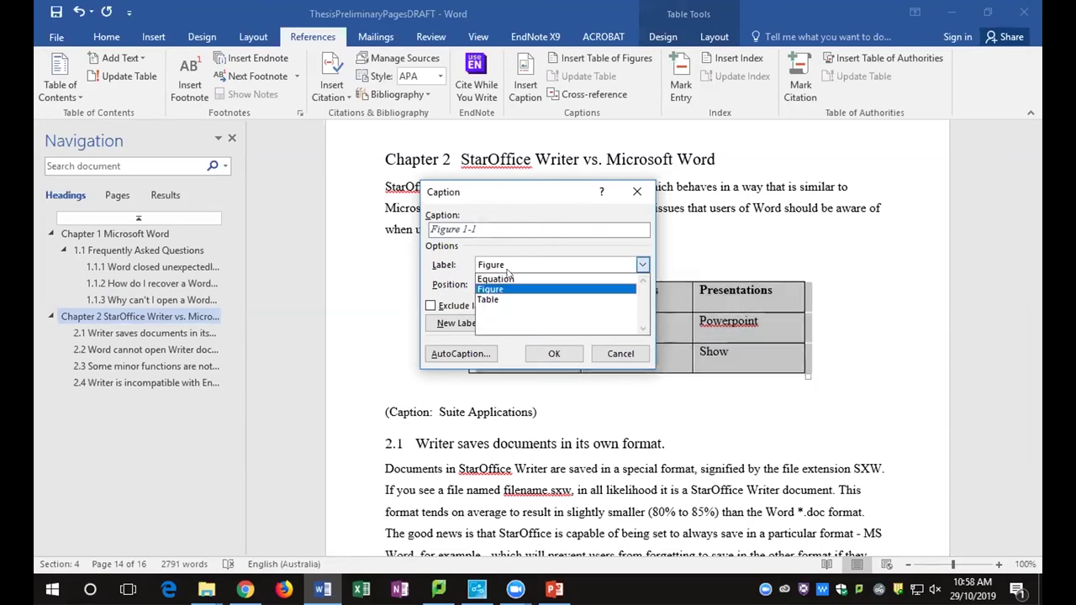
left_click(494, 299)
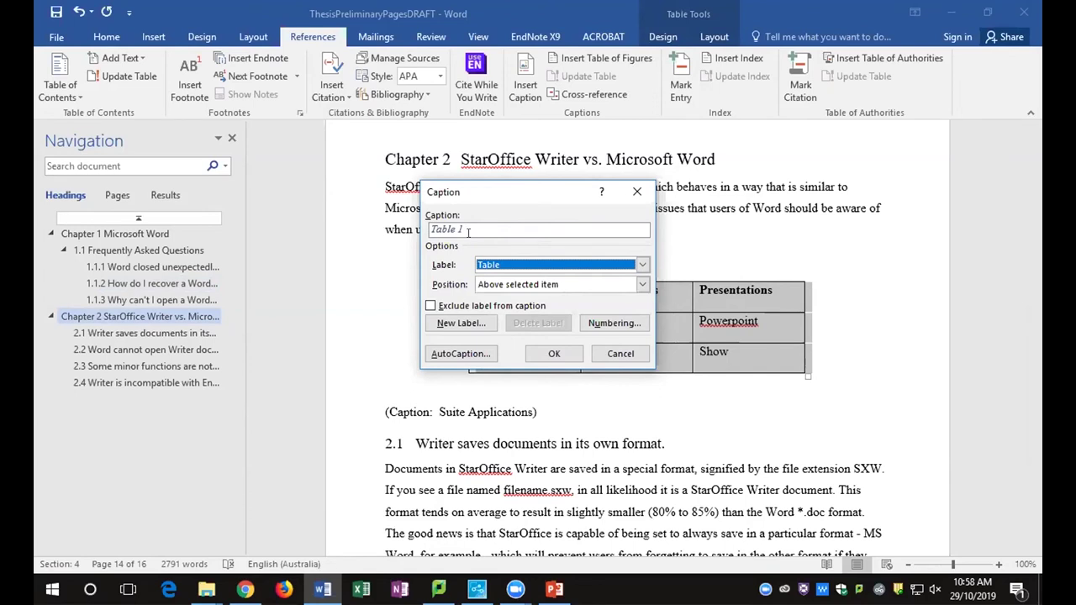
Insert the caption "Suite of Applications" above the table with chapter-based numbering, and delete the typed caption line below the table
left_click(613, 323)
left_click(433, 257)
left_click(548, 340)
type("Suite of Applications")
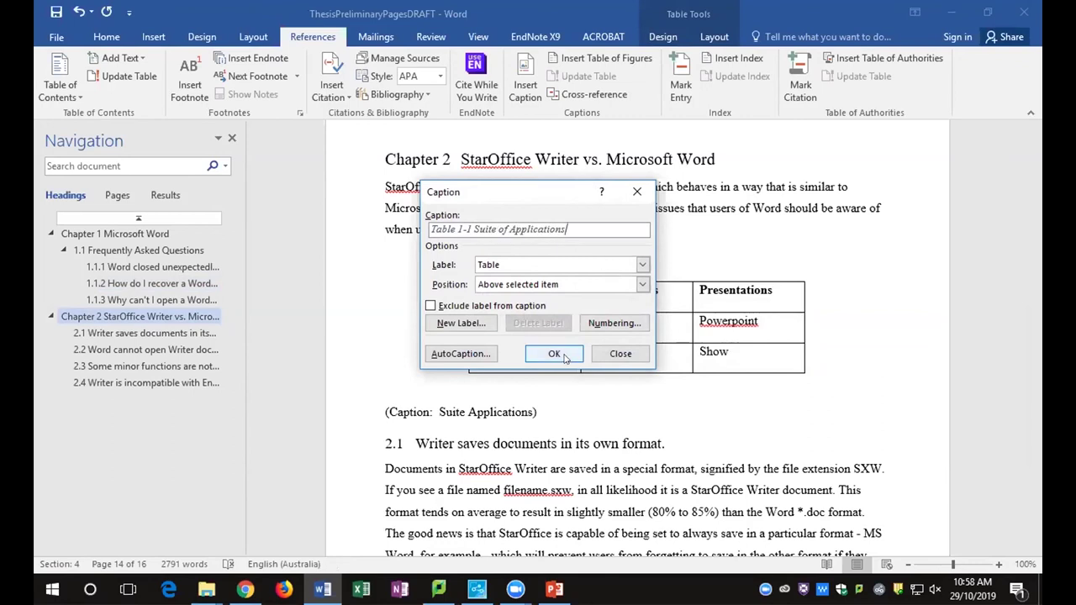
left_click(554, 354)
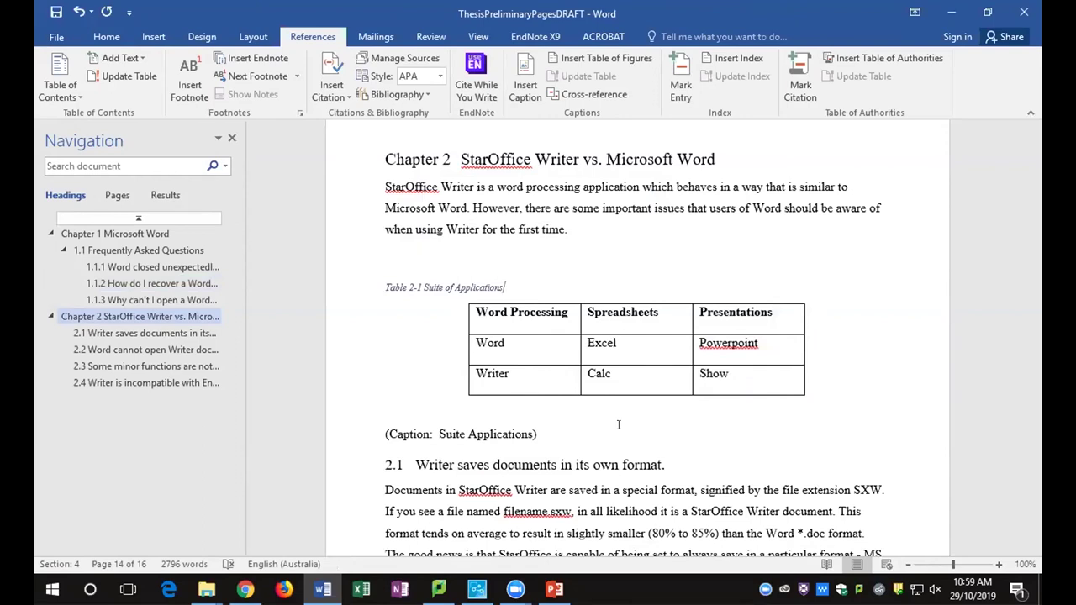
triple_click(618, 429)
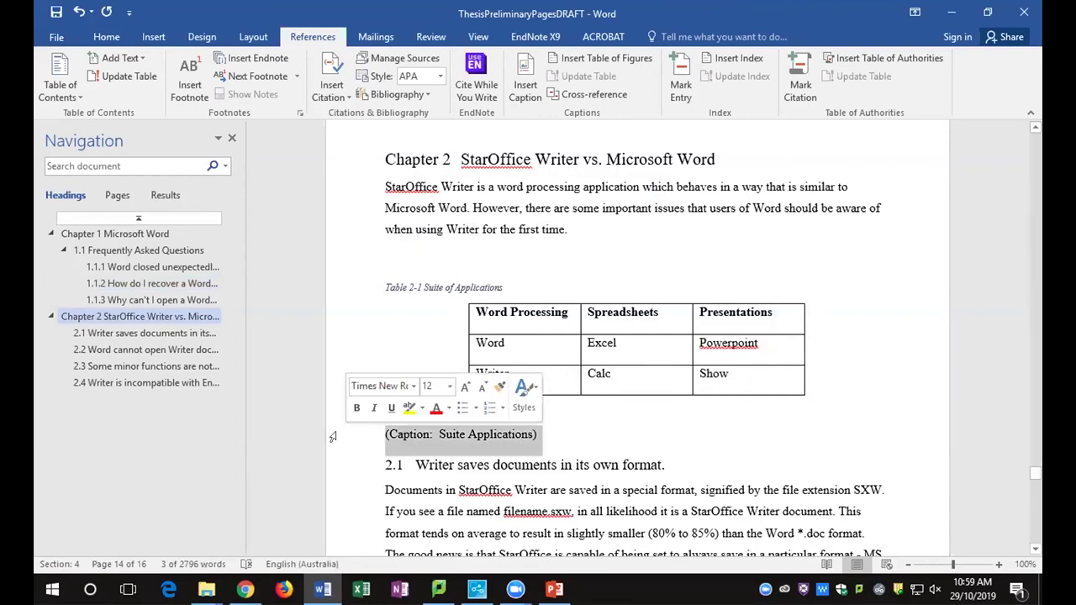
key("Delete")
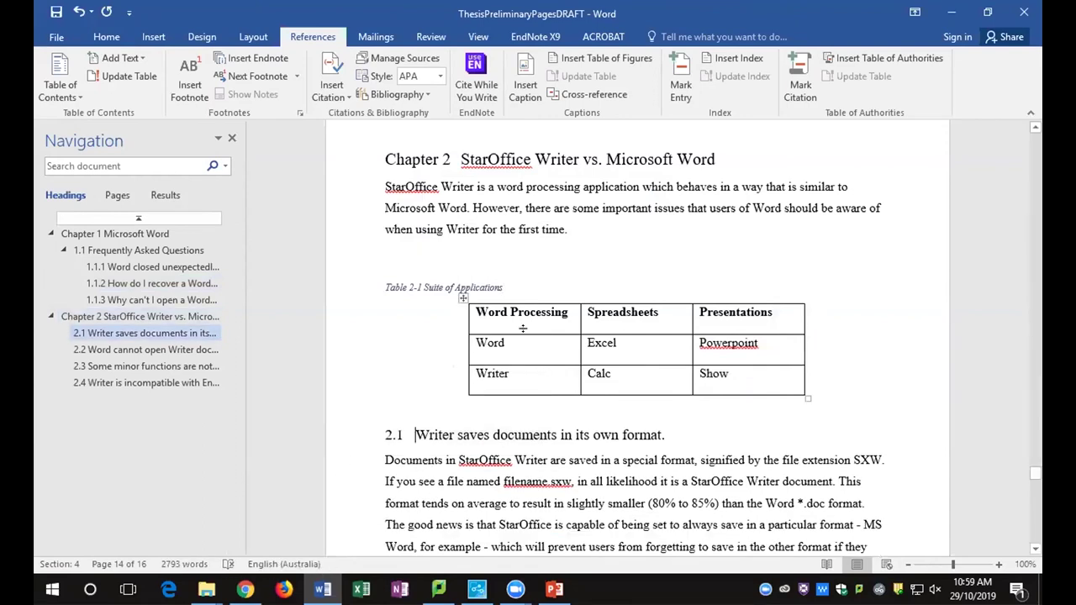
Delete the typed caption line "(Caption: A chart of timings)" below the Some Timings chart in section 1.1.1
scroll(523, 328, "up", 10)
scroll(528, 332, "up", 15)
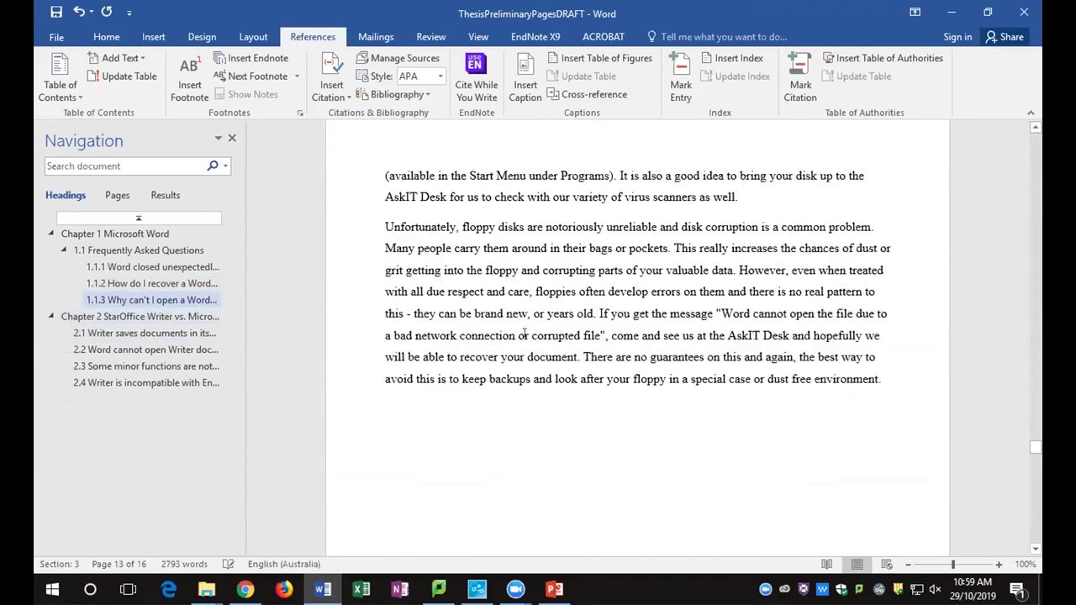
left_click(432, 213)
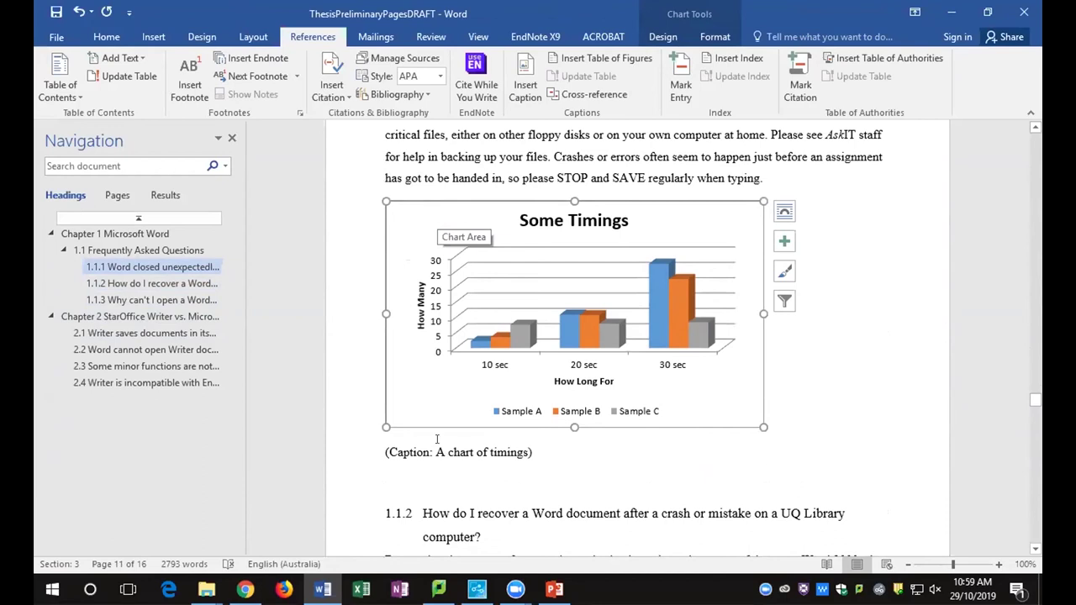
left_click_drag(434, 451, 528, 453)
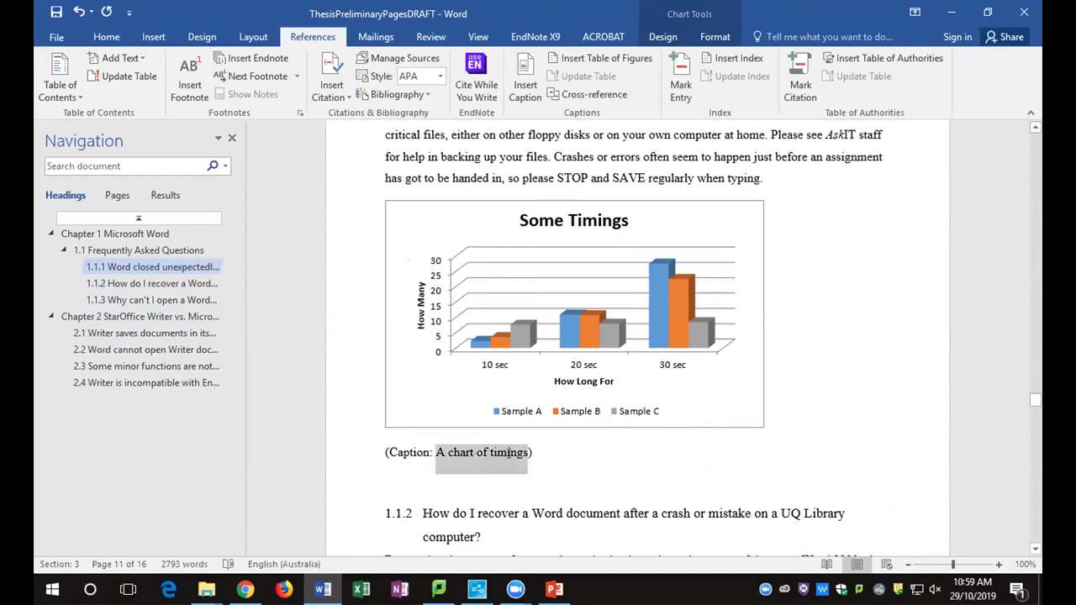
left_click(339, 463)
key("Delete")
Start a caption for the Some Timings chart and create a new caption label named "Chart" for it
left_click(437, 277)
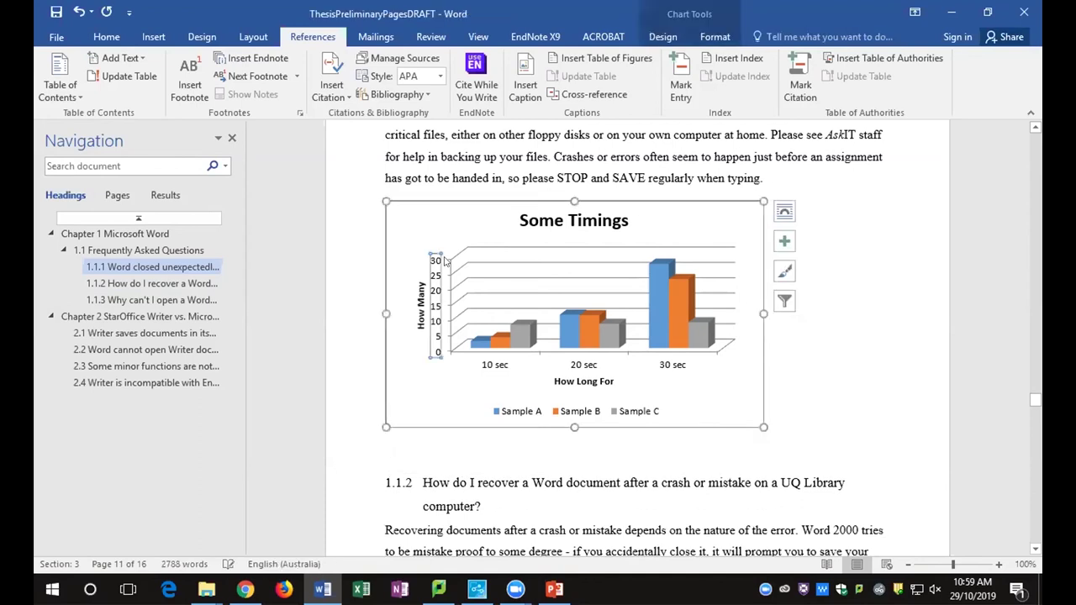
left_click(522, 87)
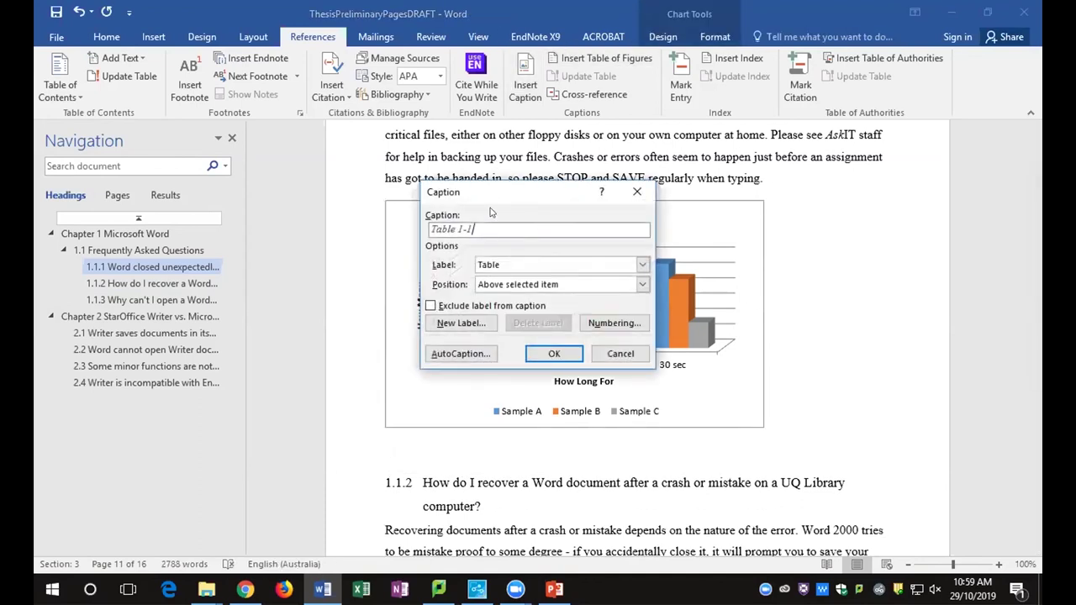
left_click(502, 264)
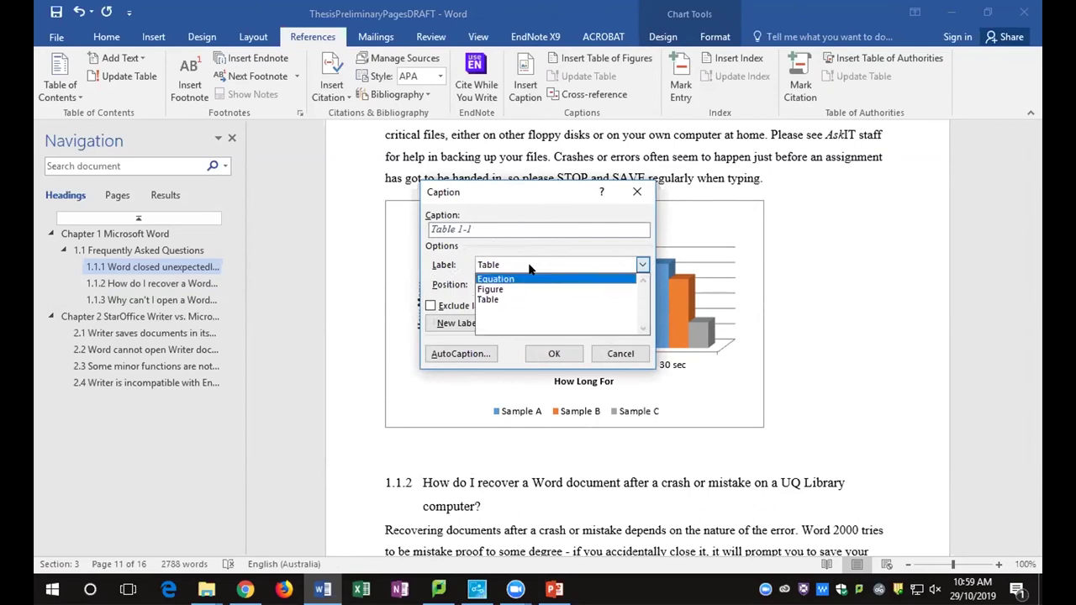
left_click(531, 267)
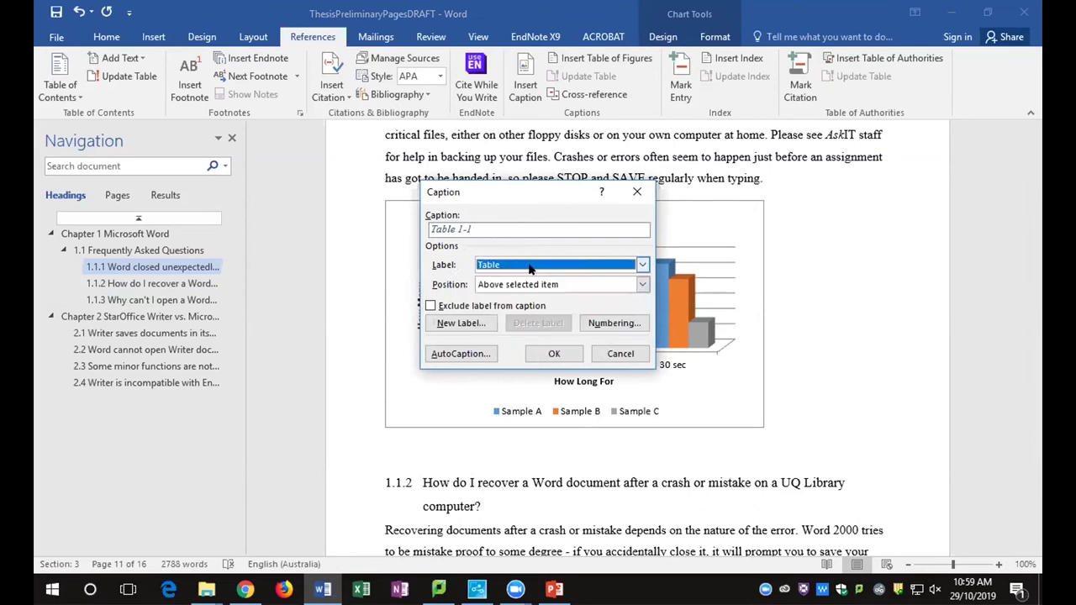
left_click(470, 325)
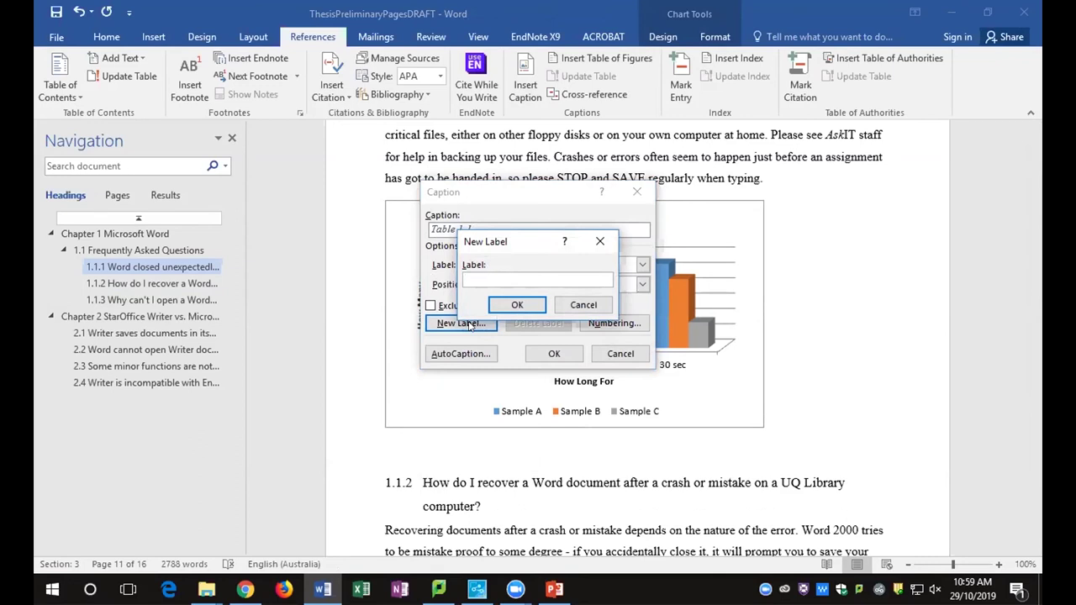
type("Chart")
left_click(519, 305)
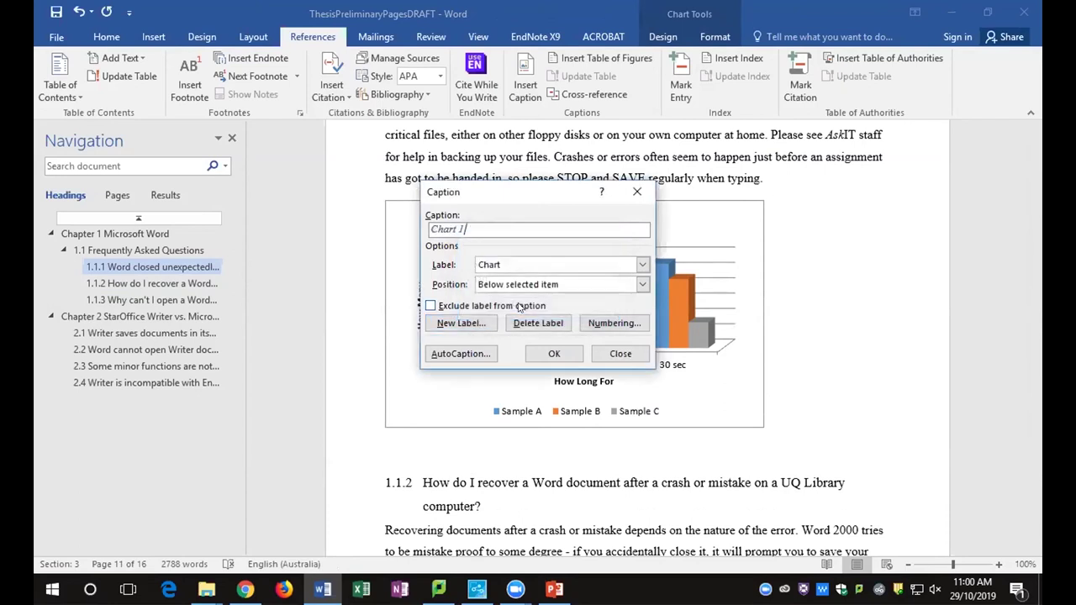
Include the Heading 1 chapter number with a hyphen separator and insert the caption "A chart of timings" below the chart
left_click(613, 323)
left_click(435, 256)
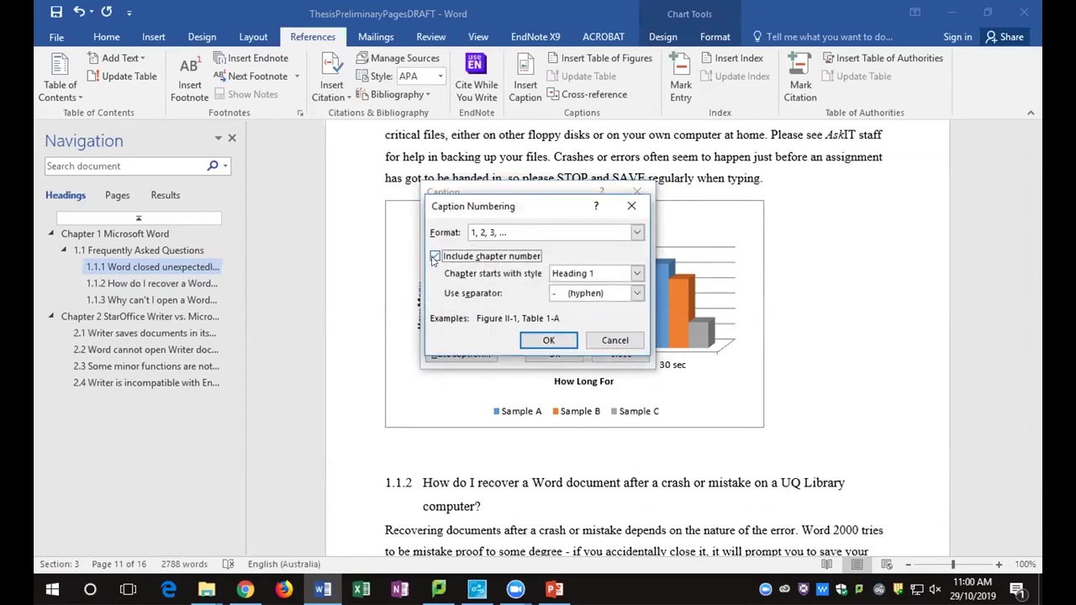
left_click(548, 340)
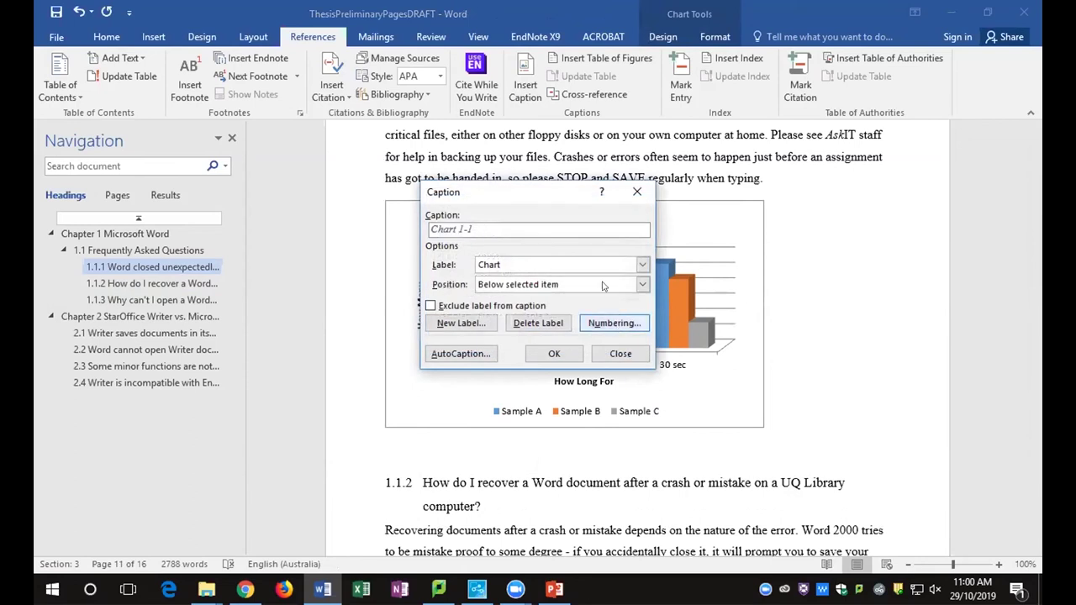
type("A chart of timings")
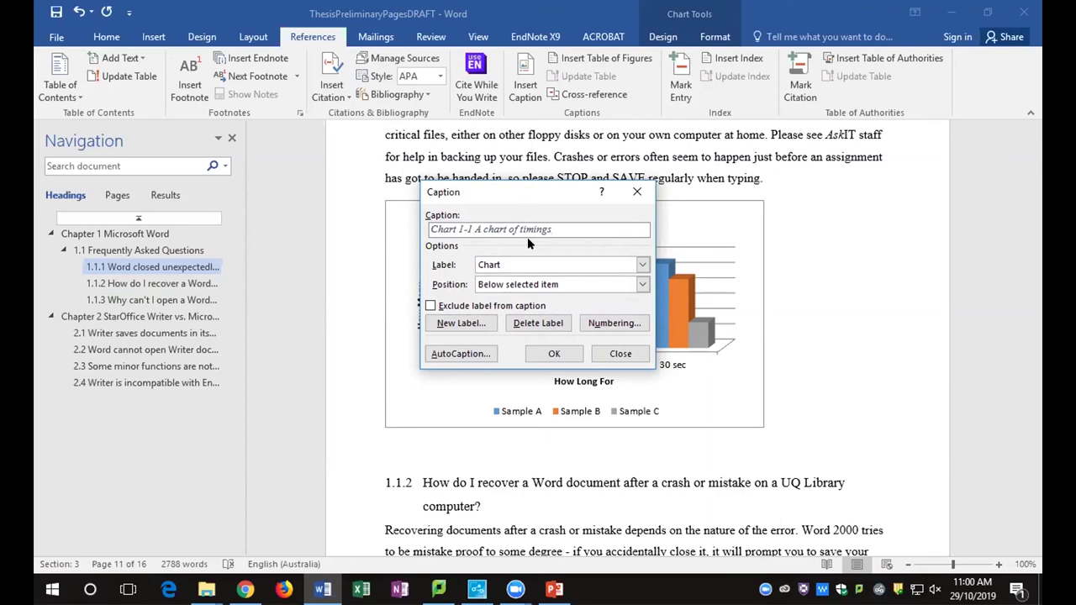
left_click(538, 354)
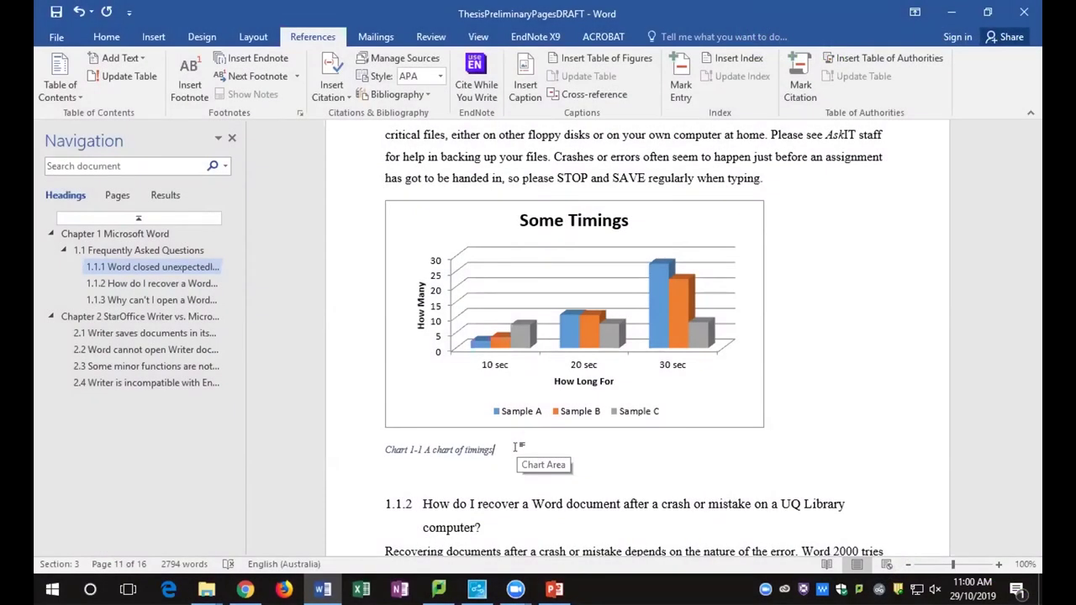
Insert a page break before the "List of Figures & Tables" heading so that it starts on a new page
scroll(518, 447, "up", 3)
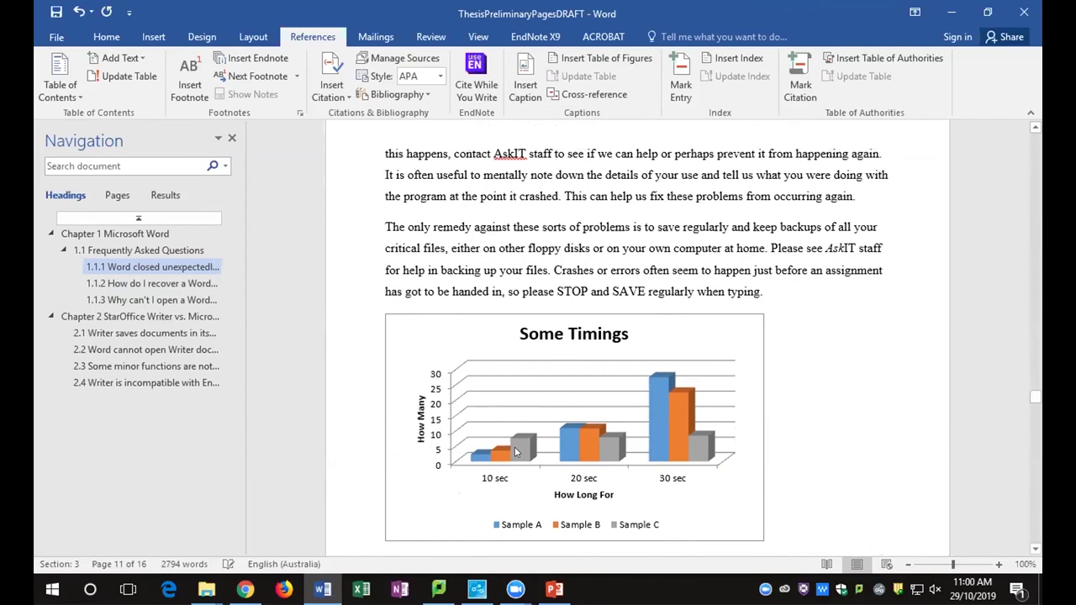
scroll(516, 453, "up", 2)
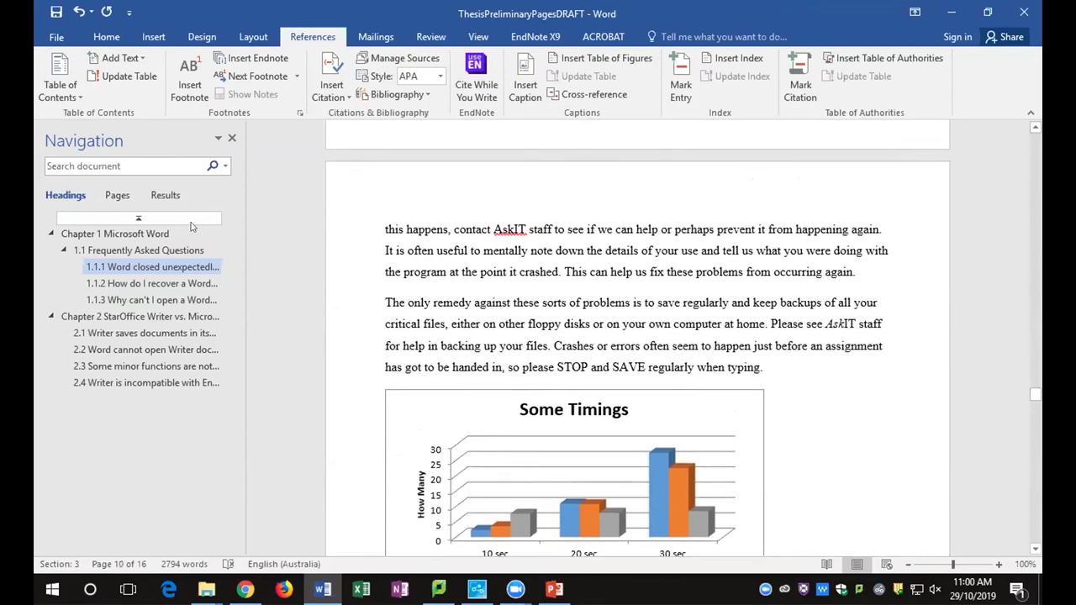
left_click(151, 234)
scroll(436, 276, "up", 15)
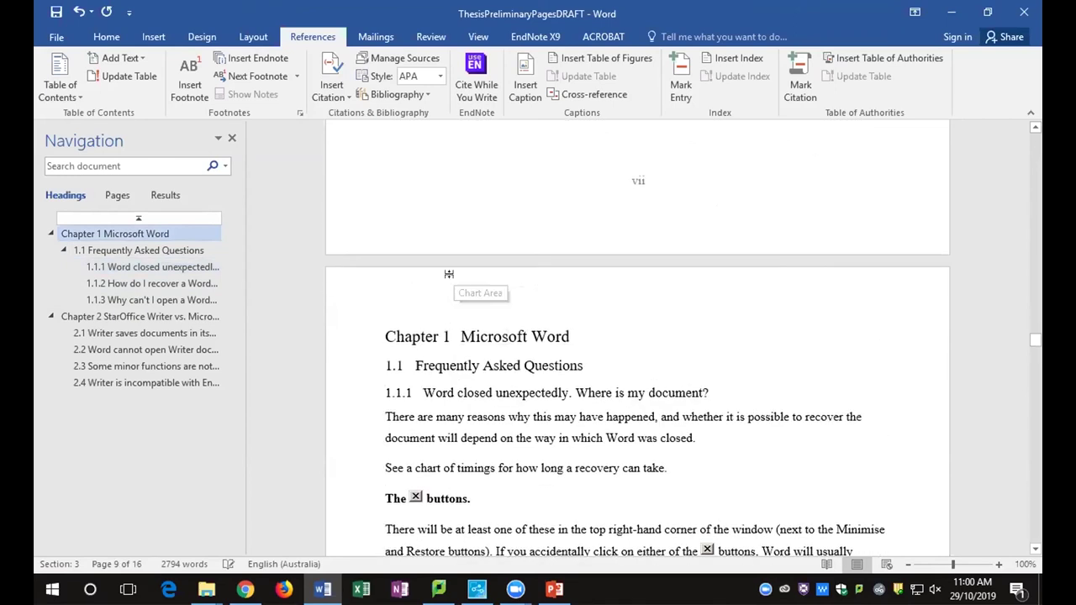
scroll(476, 397, "down", 10)
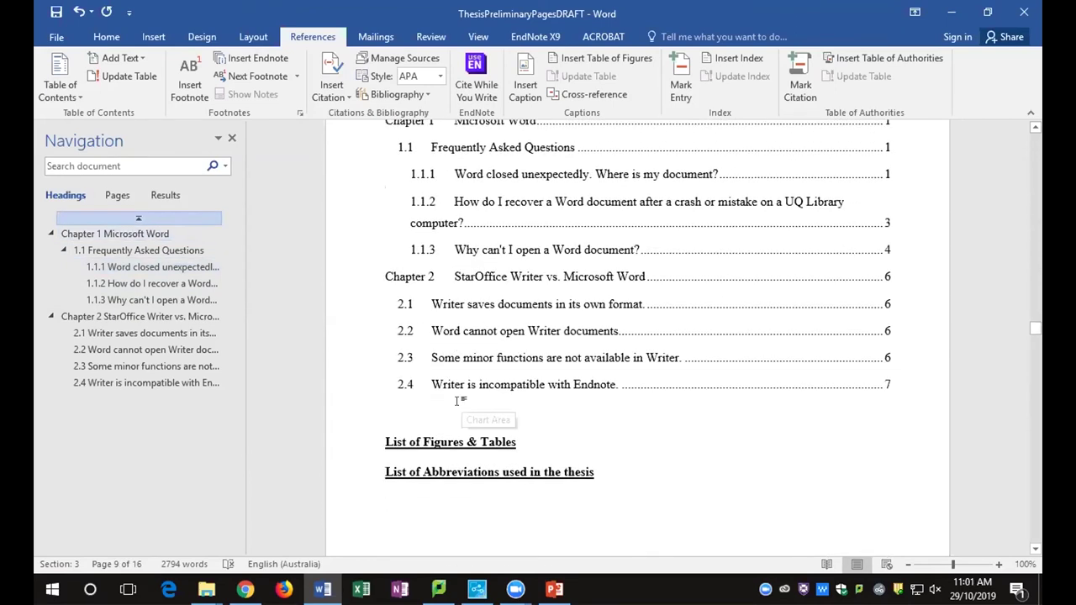
left_click(387, 288)
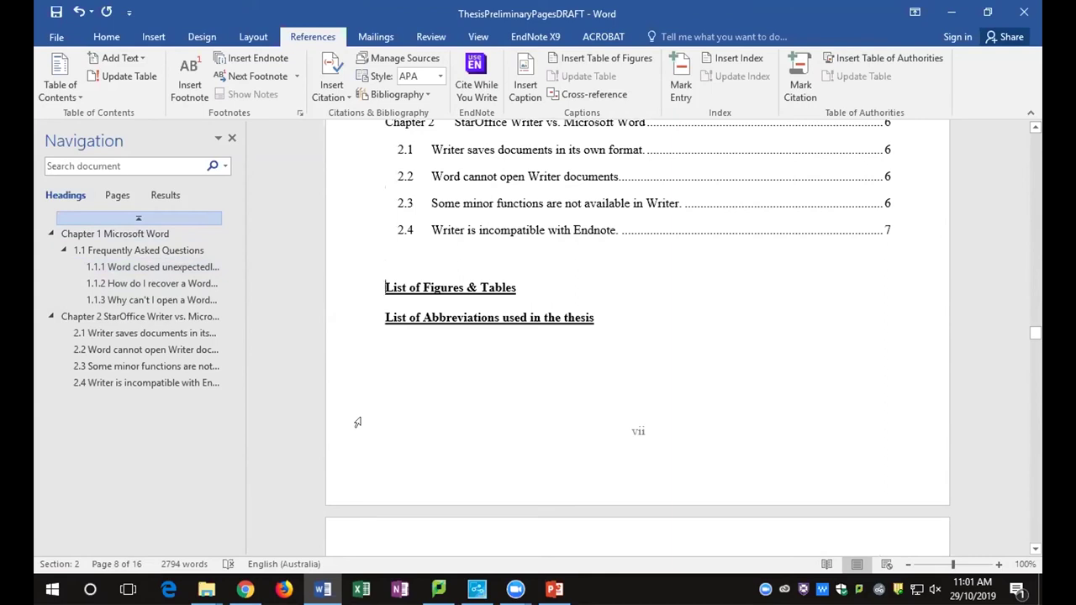
key("ctrl+Return")
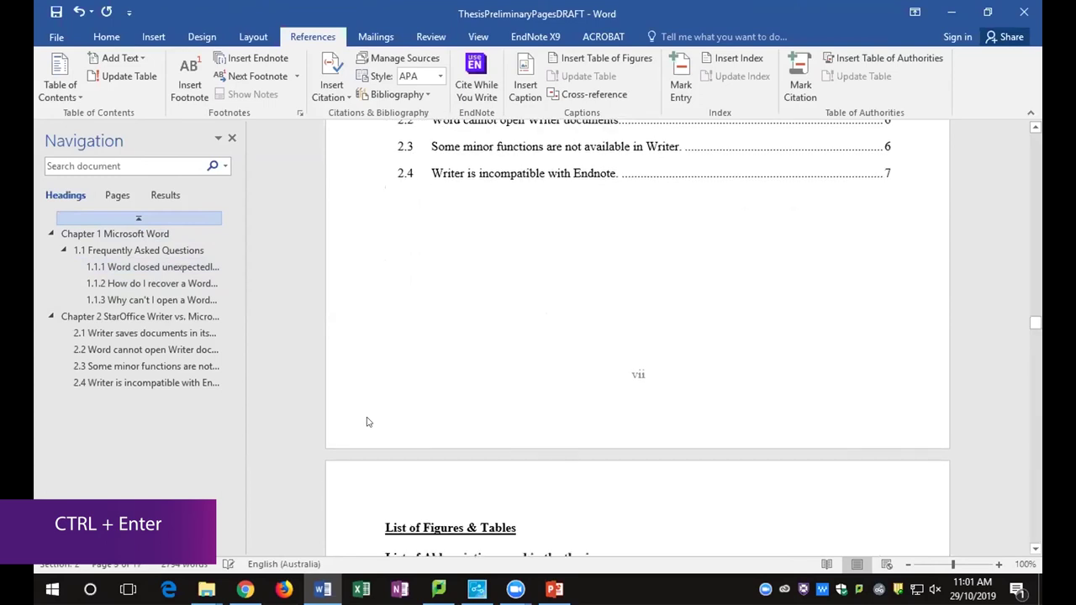
Insert a table of figures for the Figure caption label on a new line below the "List of Figures & Tables" heading
scroll(366, 422, "down", 3)
left_click(534, 376)
key("Return")
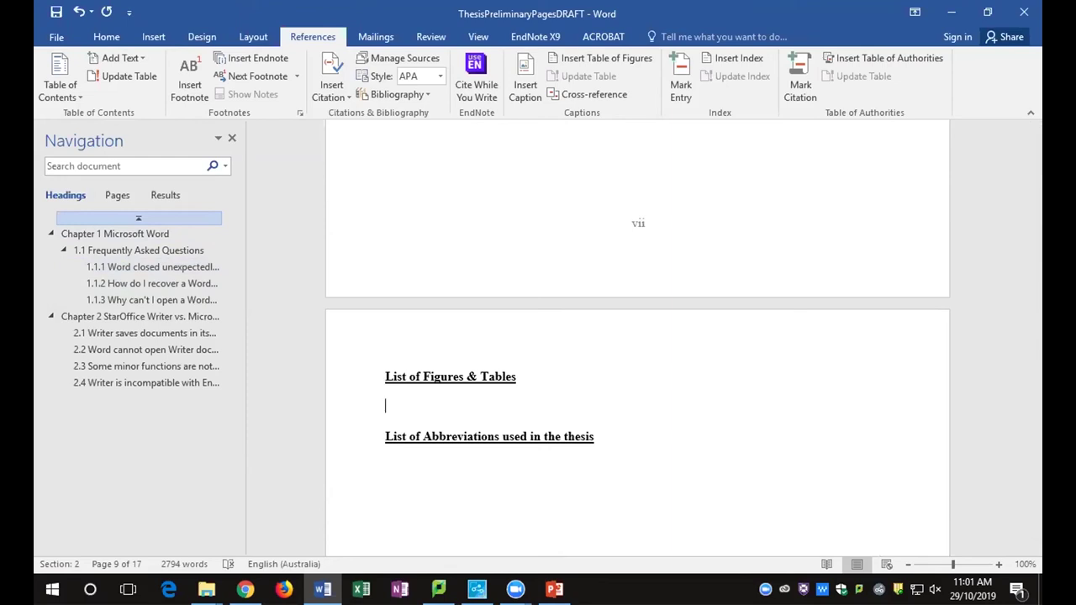
left_click(633, 61)
left_click(633, 61)
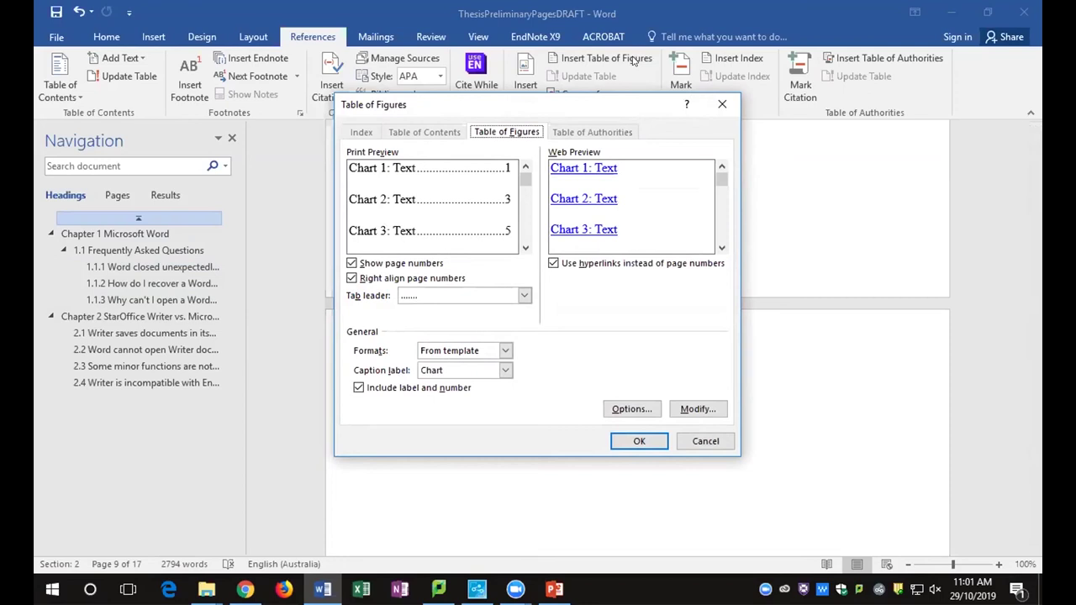
left_click(505, 371)
left_click(473, 415)
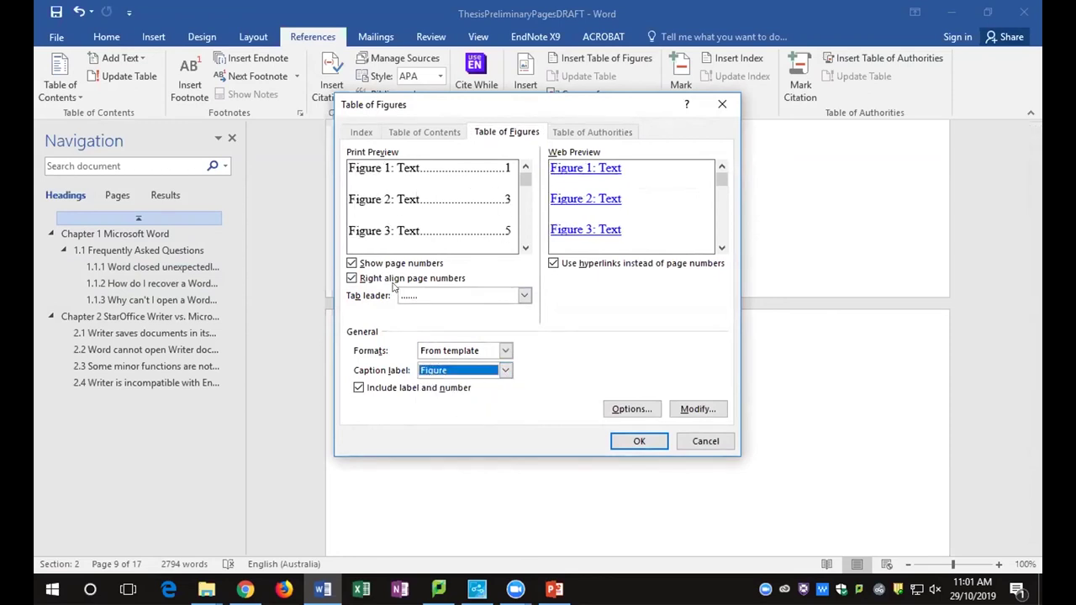
left_click(625, 446)
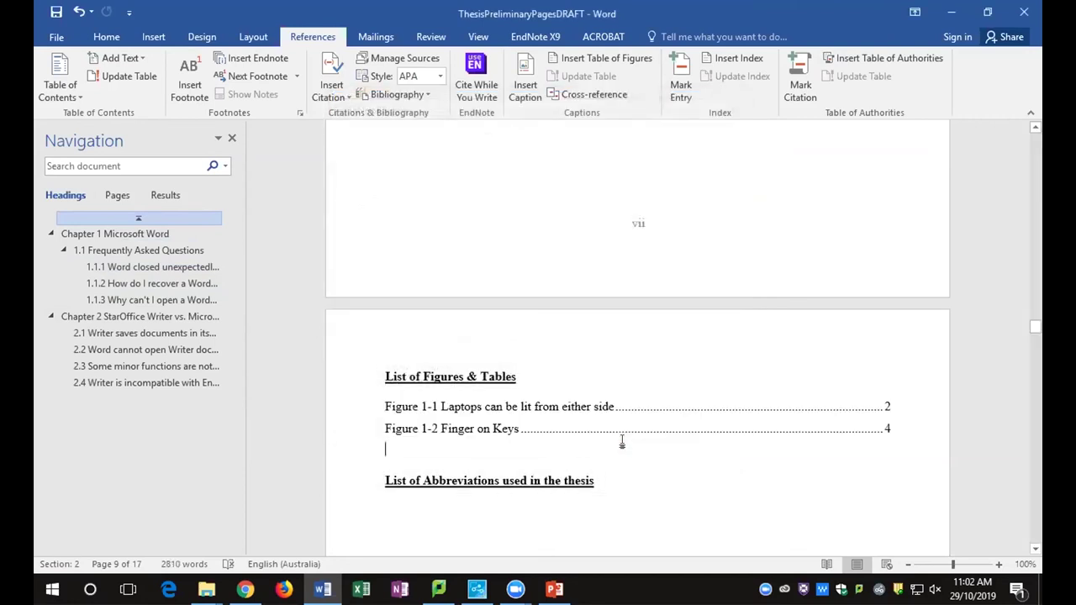
Add a blank line below the figure entries and insert a list of captions with the Table label
key("Return")
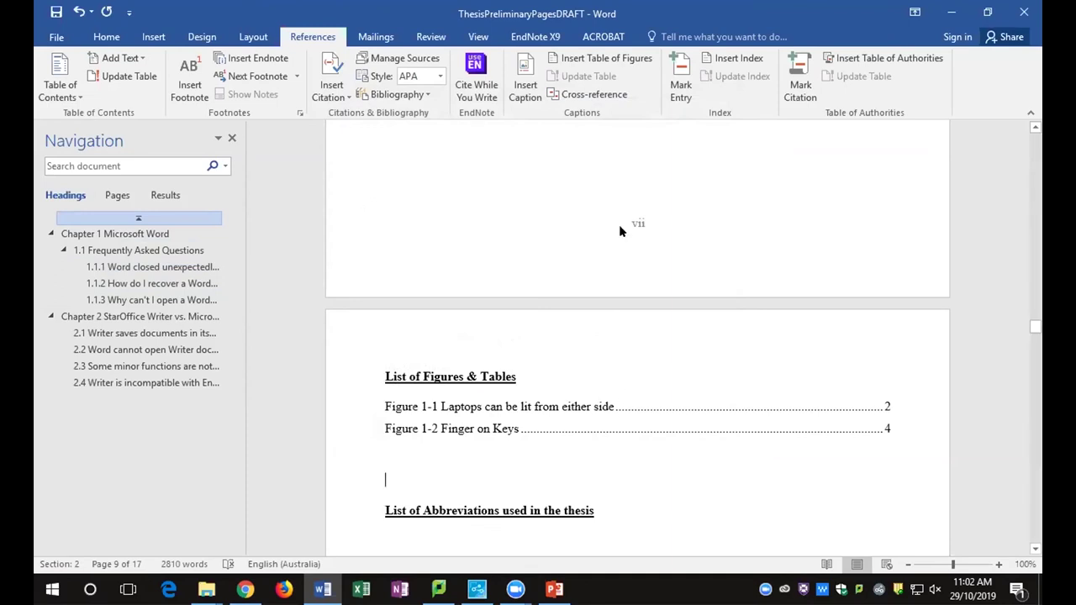
left_click(615, 59)
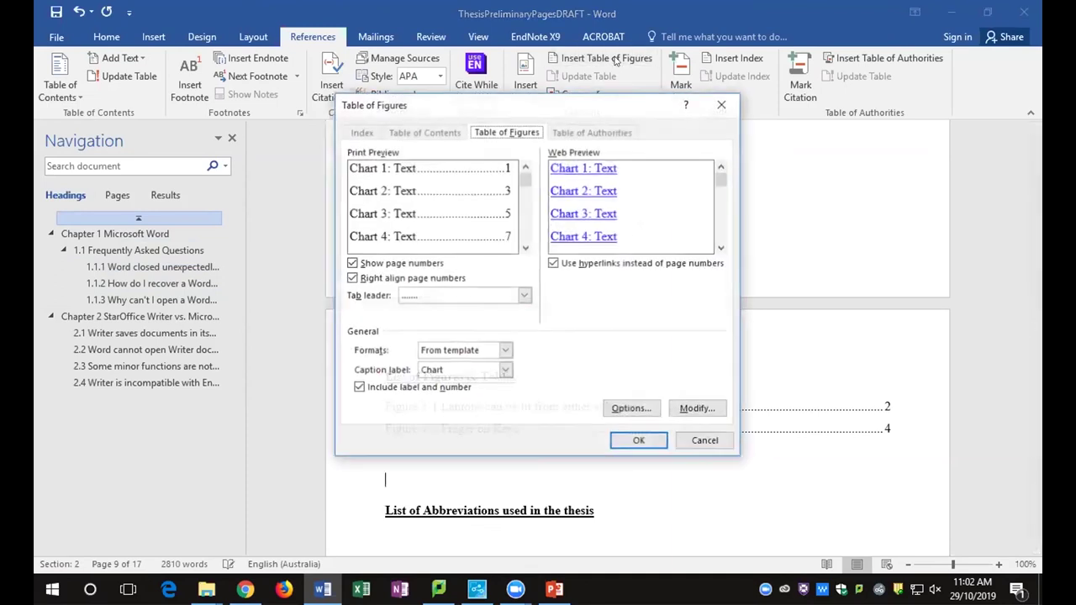
left_click(477, 371)
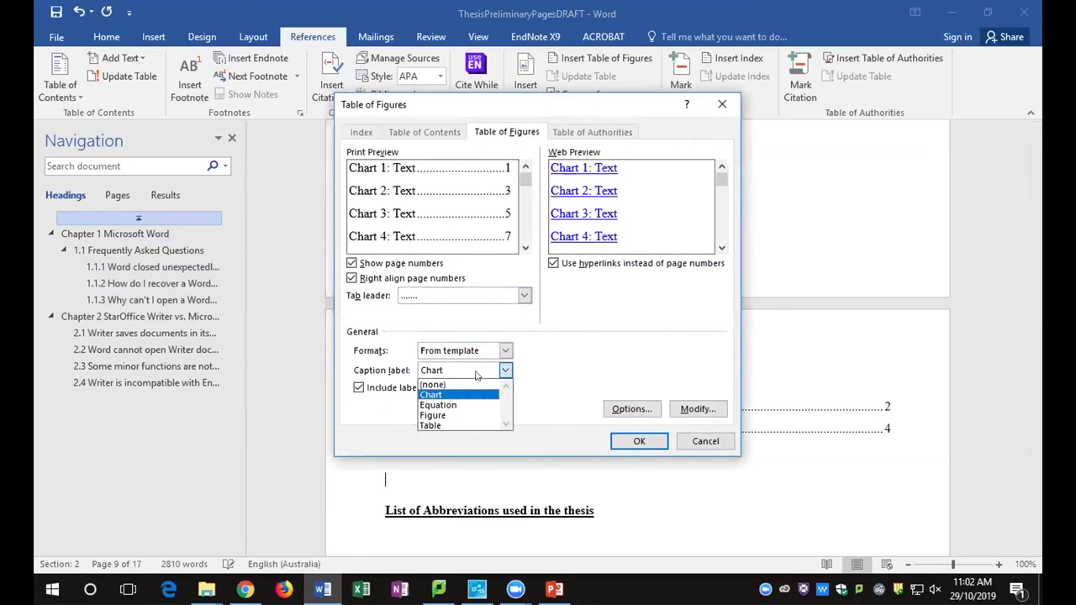
left_click(446, 426)
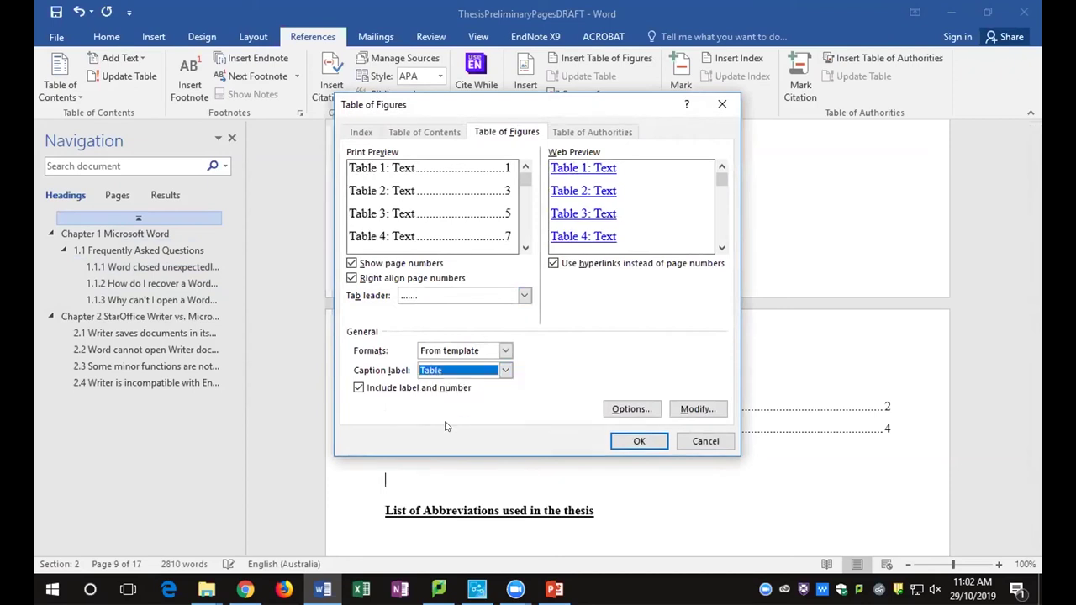
left_click(639, 442)
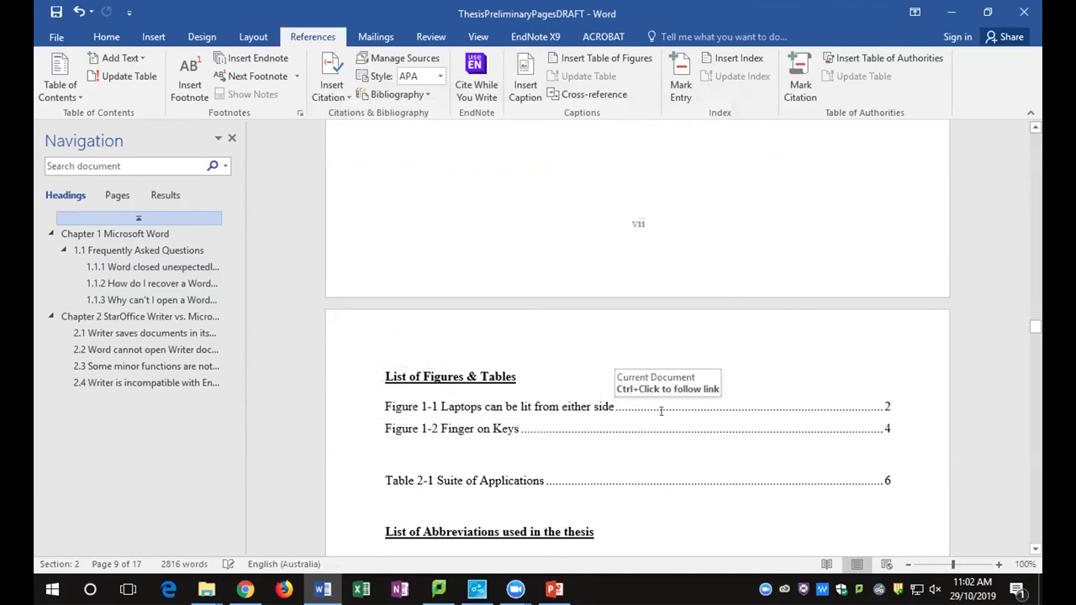
Insert a list of Chart captions below the table entry, and start the "List of Abbreviations used in the thesis" heading on a new page
key("Return")
key("Return")
key("Return")
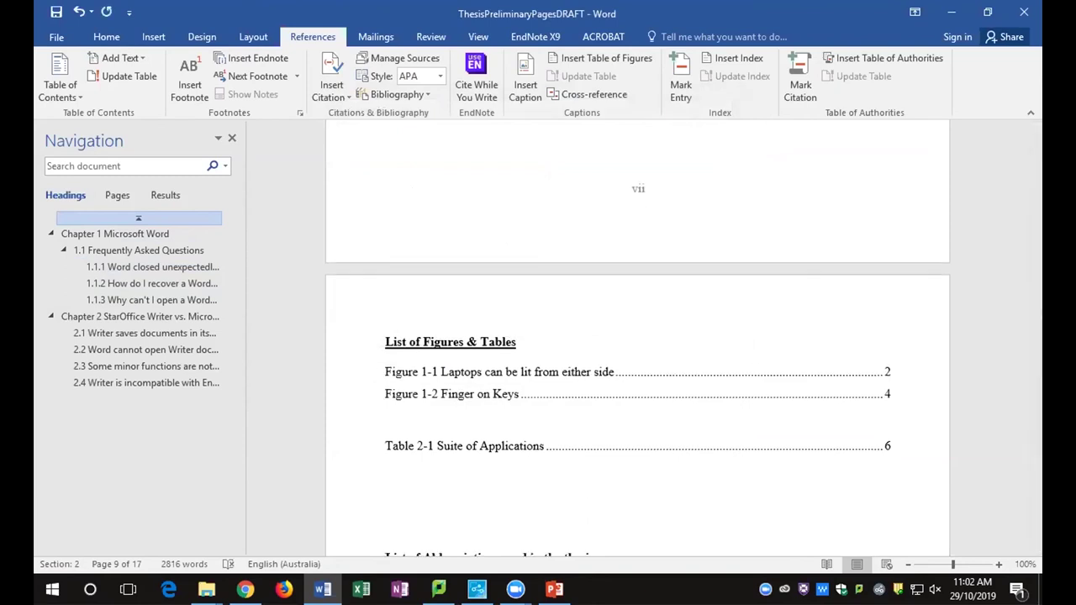
left_click(567, 57)
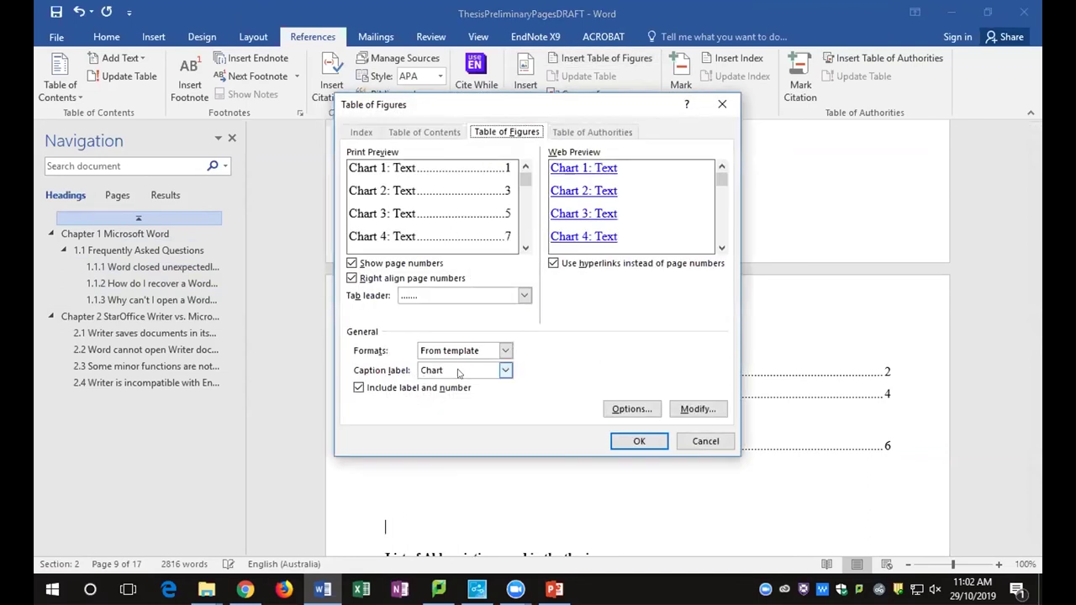
left_click(639, 441)
scroll(637, 439, "down", 3)
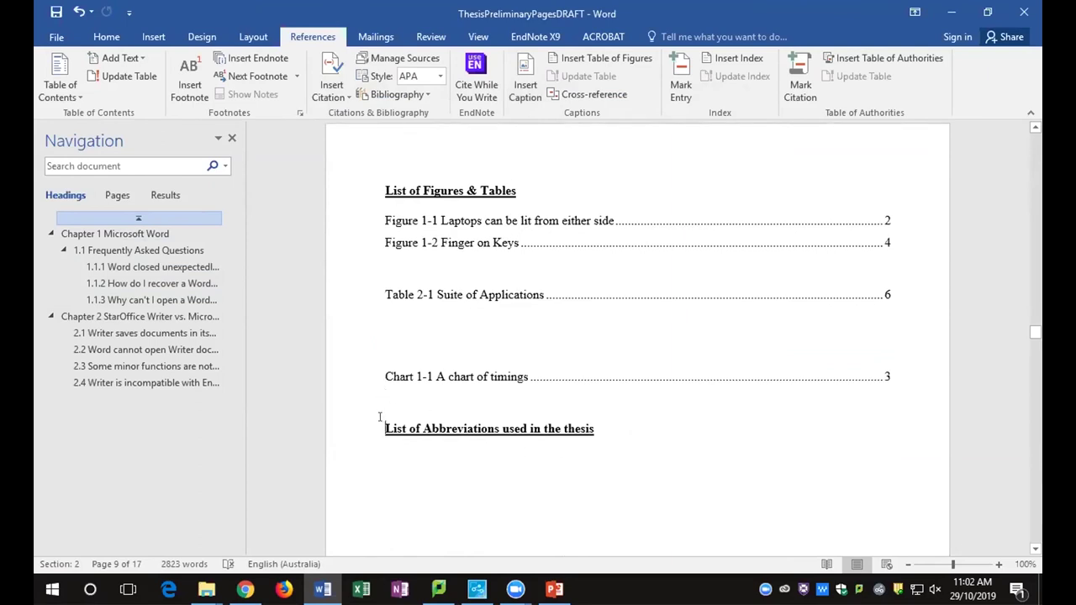
key("ctrl+Return")
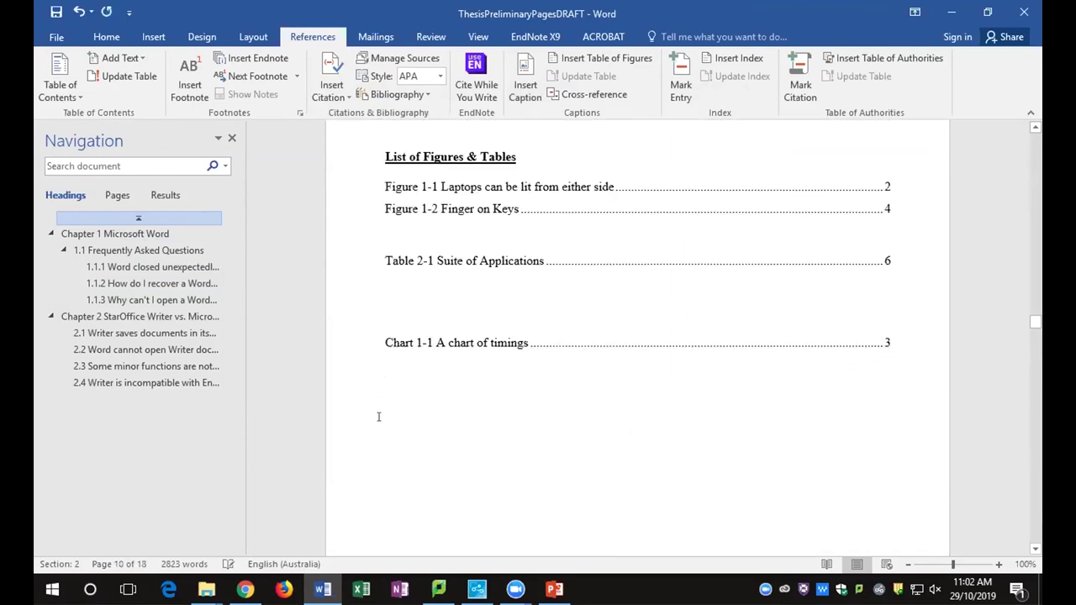
Follow the "Figure 1-2 Finger on Keys" list entry to its figure, and jump between the list and the figure to check the link
scroll(379, 417, "up", 2)
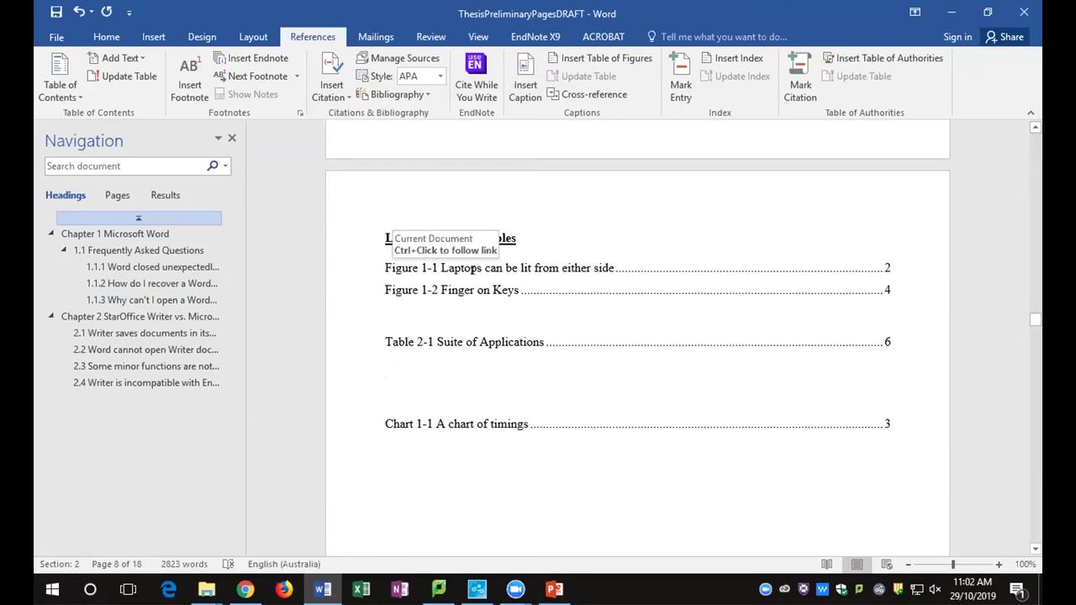
left_click(467, 292, "ctrl")
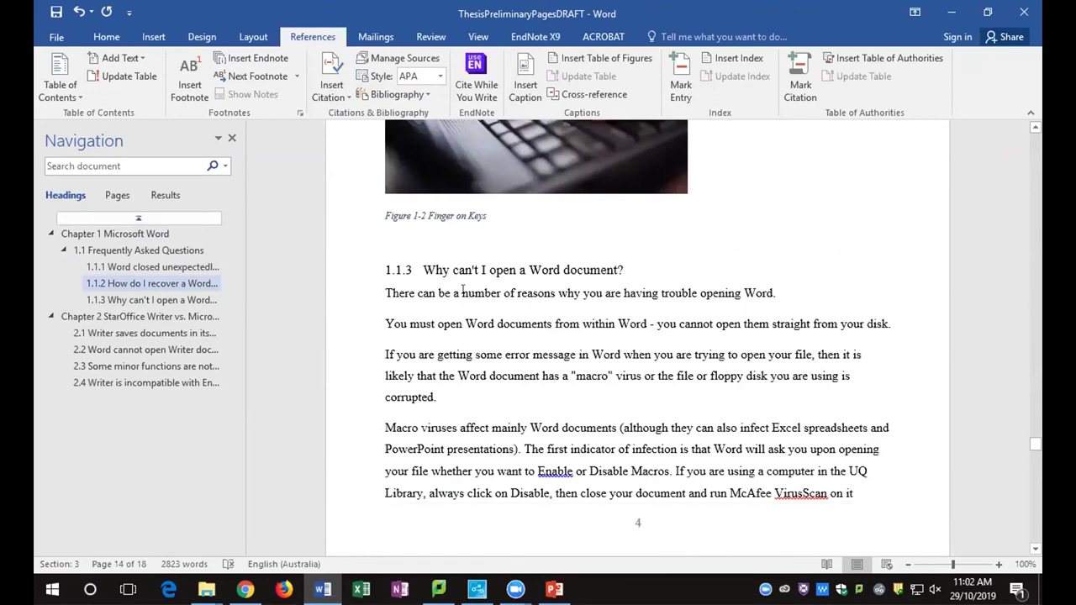
scroll(463, 291, "up", 4)
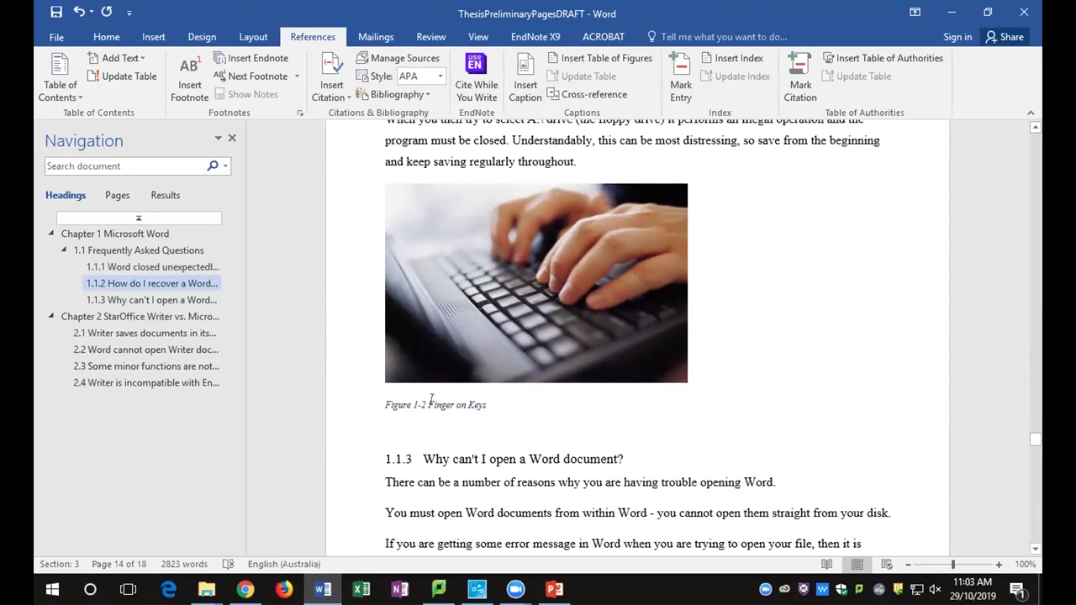
left_click(501, 335)
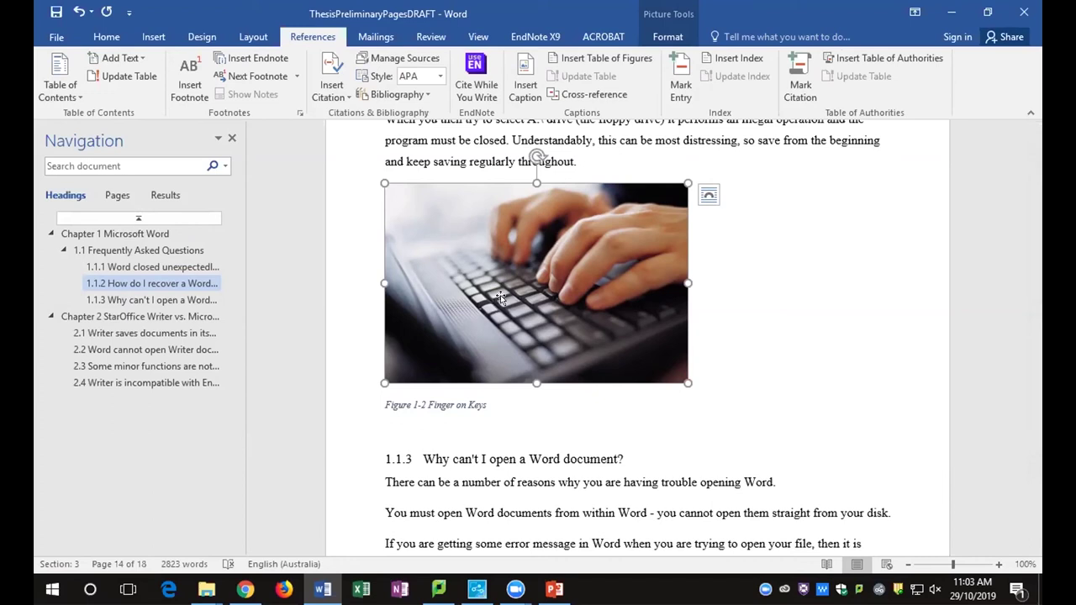
key("shift+F5")
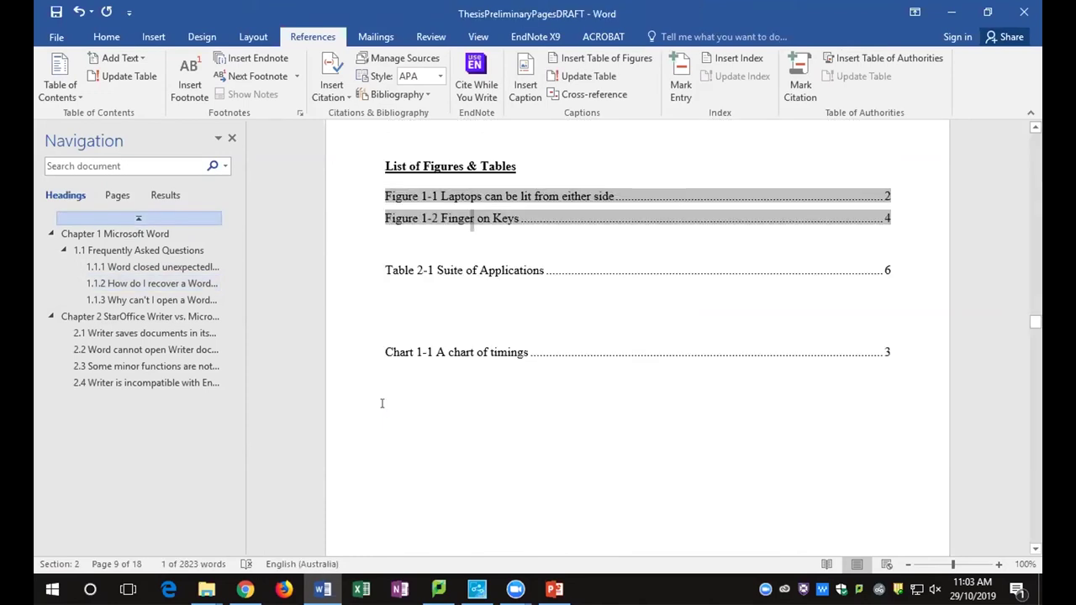
key("alt+Left")
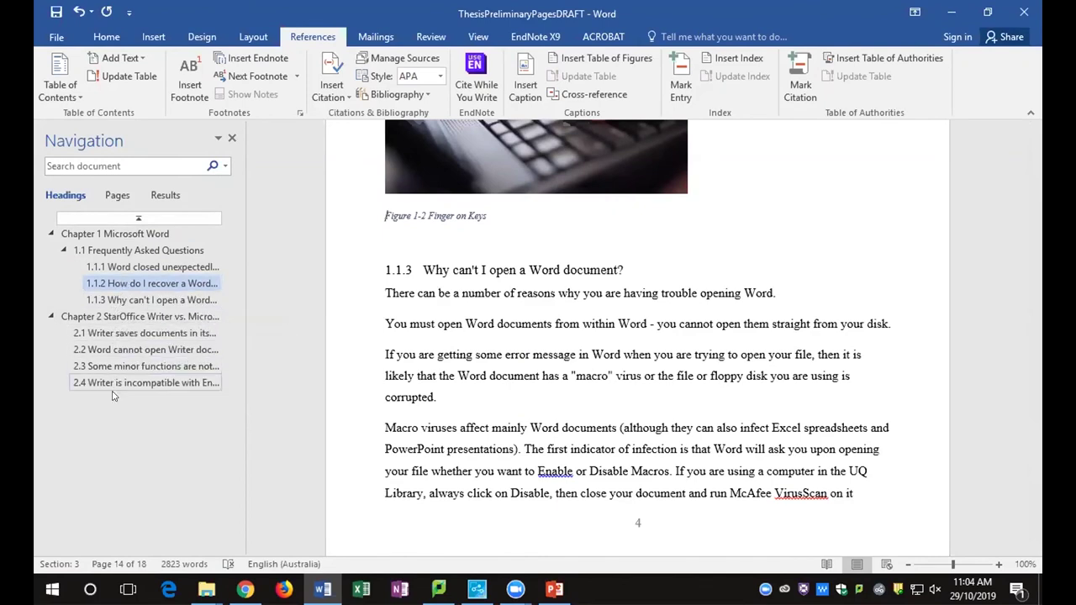
Delete the typed reference "Figure 1 for an image of a person about to save a document" after "see" in section 2.2
left_click(117, 353)
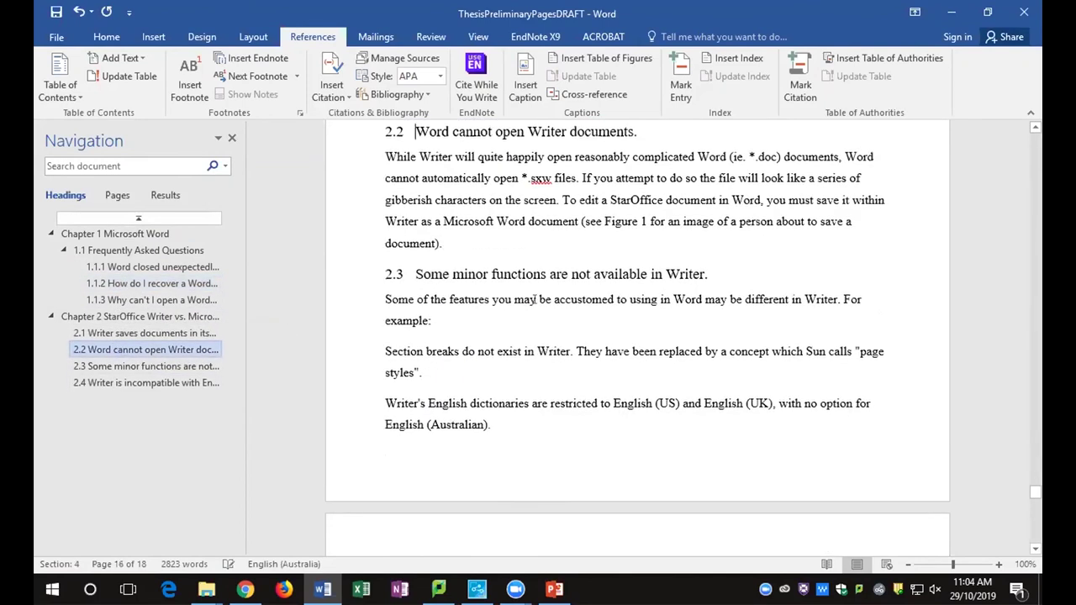
scroll(585, 278, "up", 1)
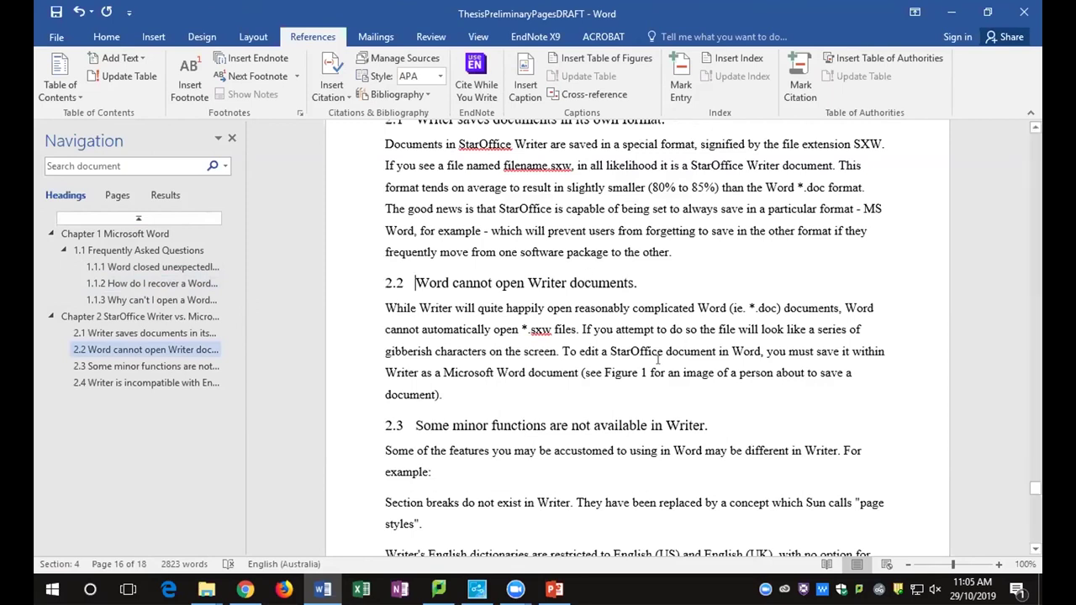
left_click_drag(625, 372, 431, 397)
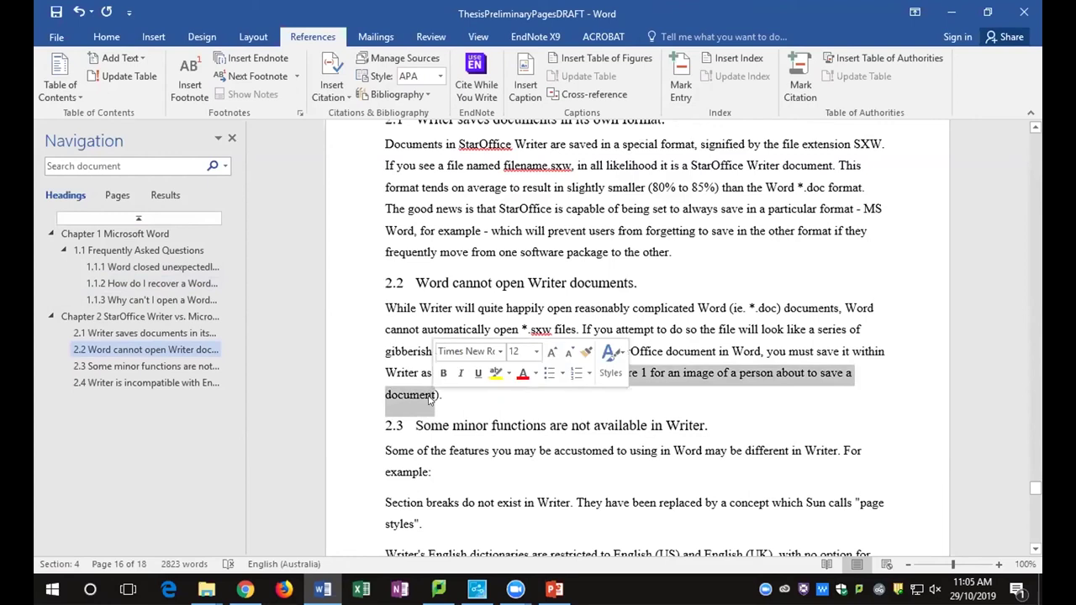
key("Delete")
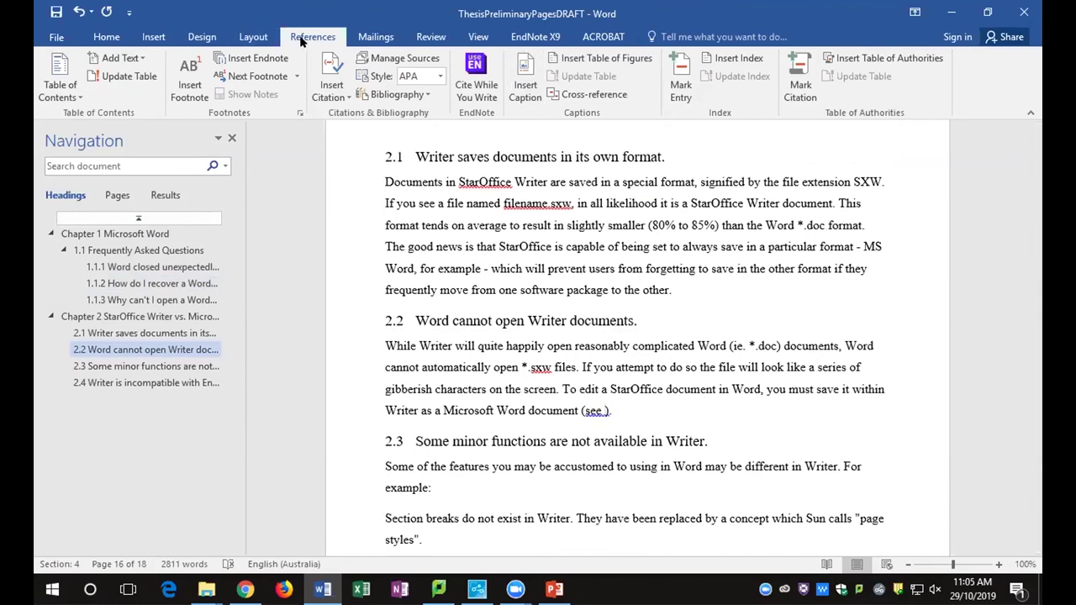
Insert a hyperlinked cross-reference to the entire caption of Figure 1-2 Finger on Keys after "see" in section 2.2
left_click(594, 95)
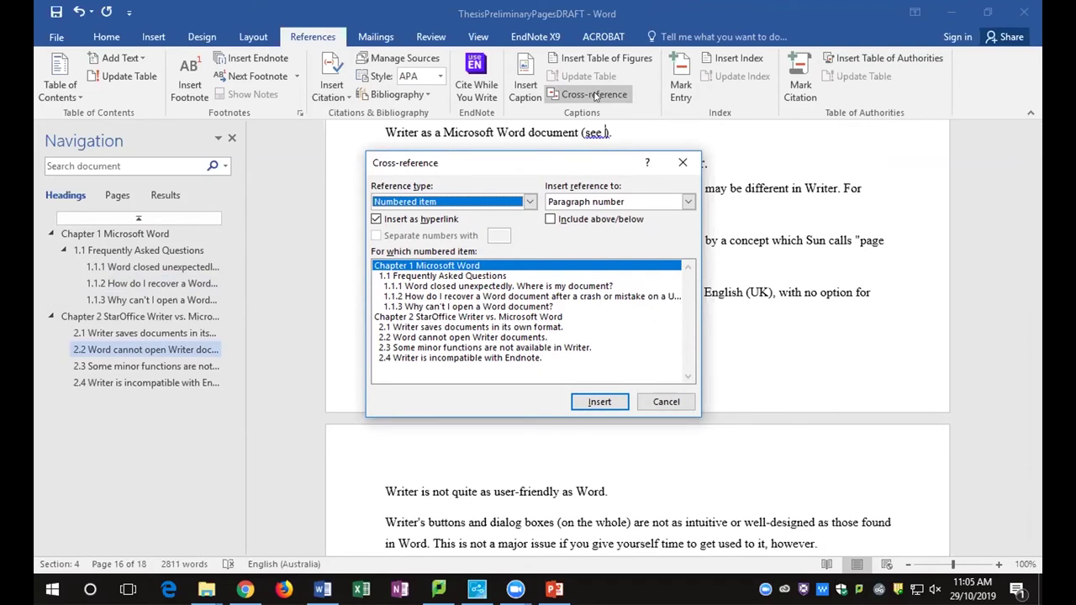
left_click(531, 201)
scroll(494, 233, "down", 3)
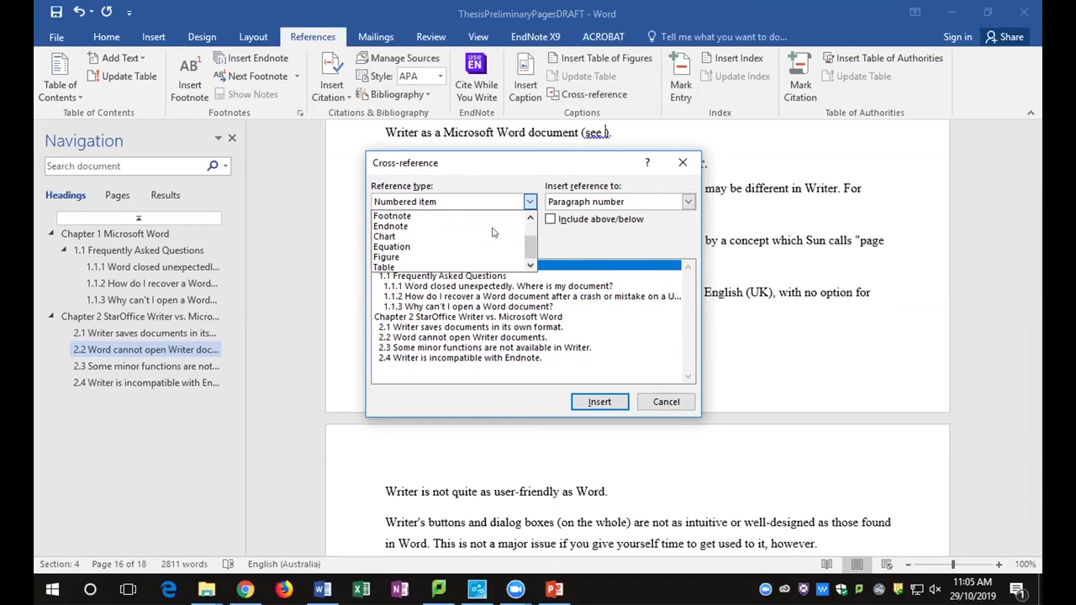
scroll(493, 233, "up", 3)
scroll(494, 233, "down", 3)
left_click(388, 257)
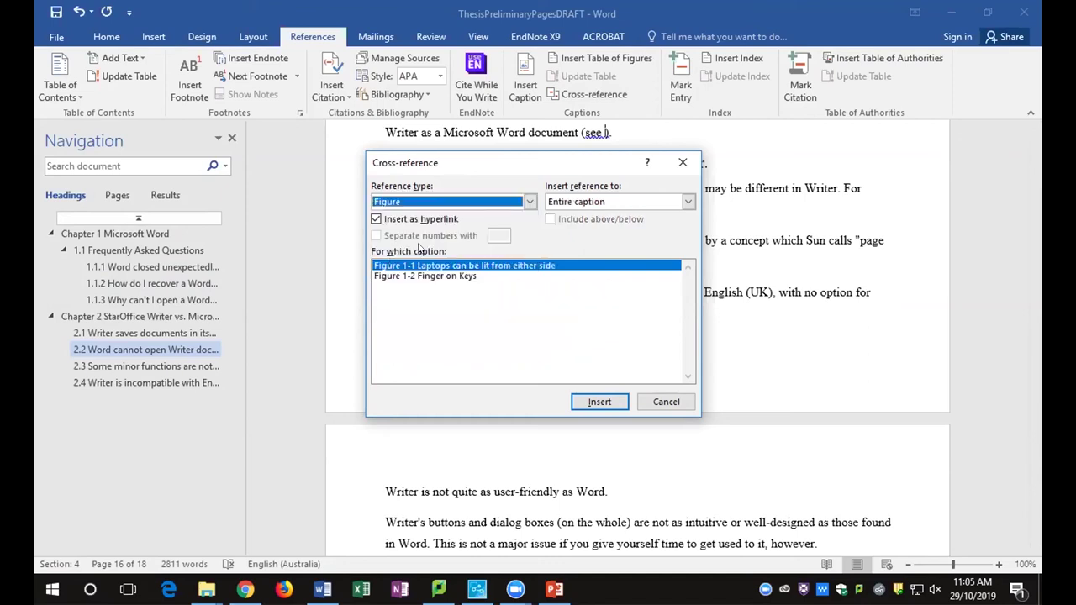
left_click(443, 278)
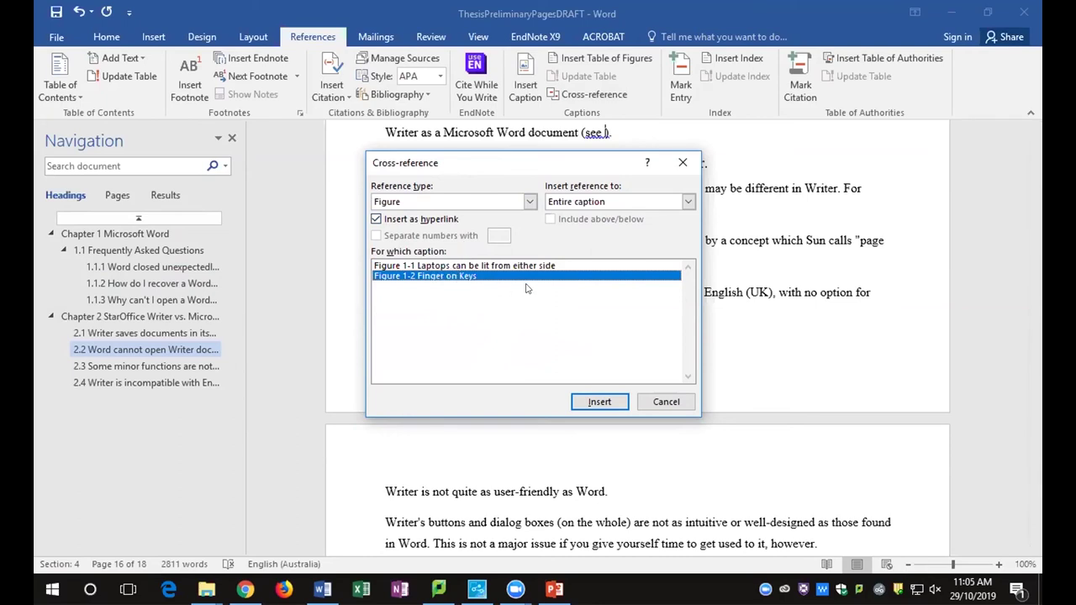
left_click(615, 206)
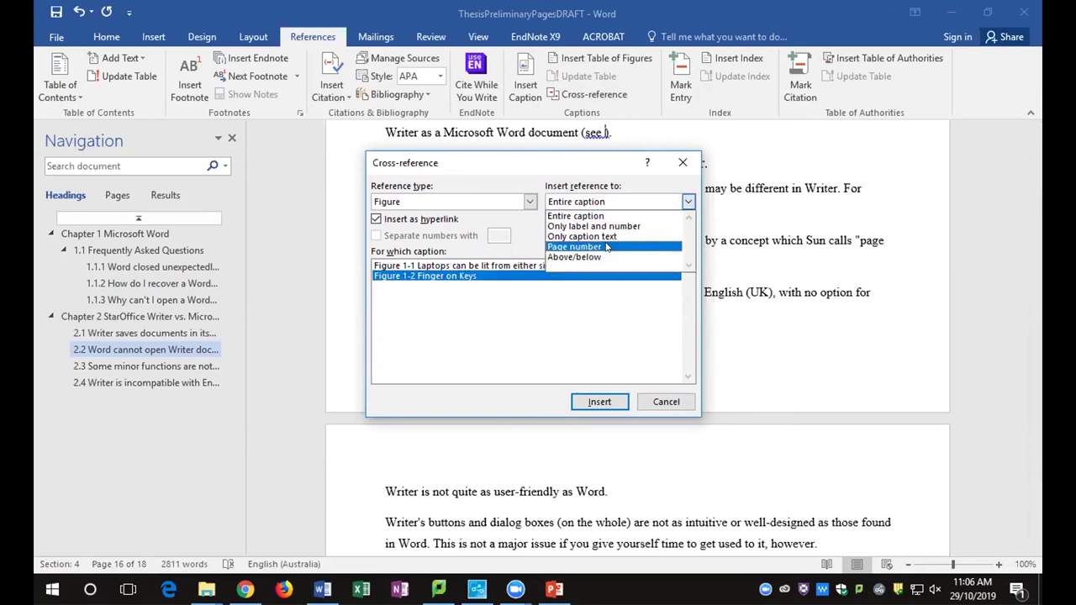
left_click(614, 216)
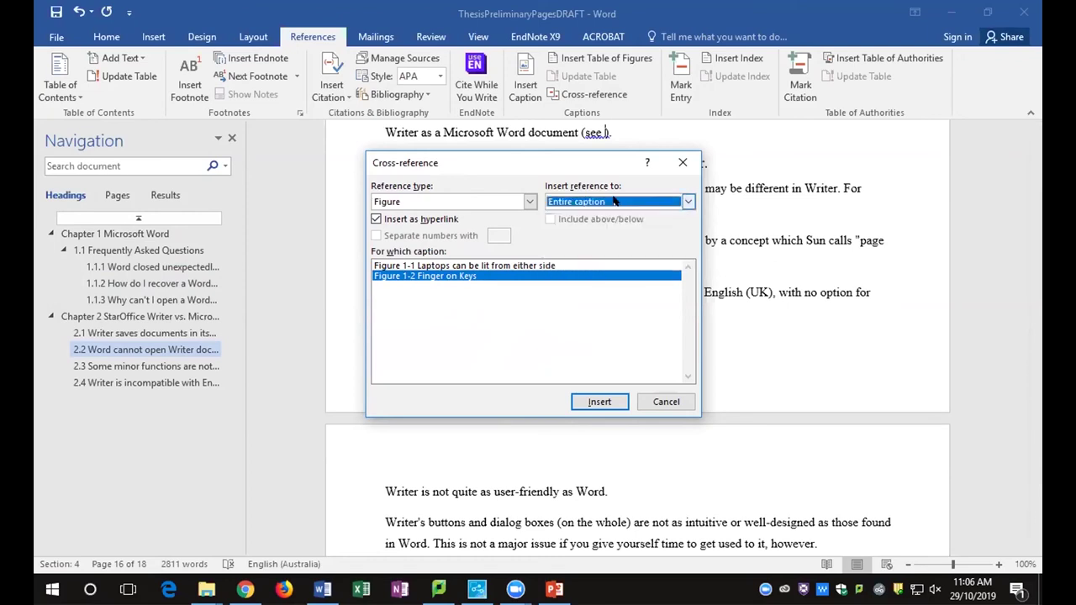
left_click(591, 402)
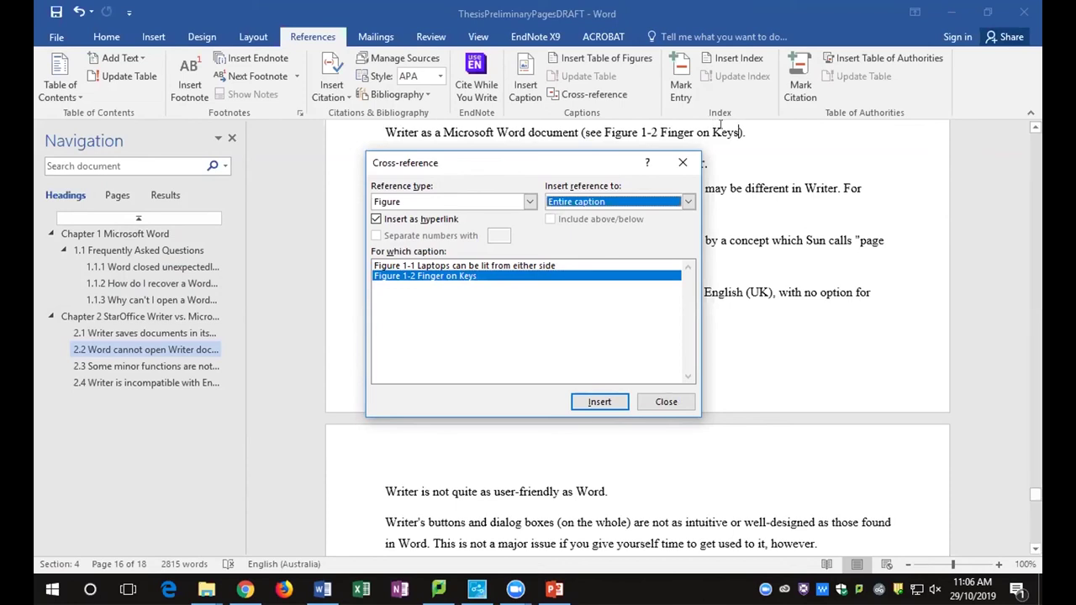
Add a space and a page number cross-reference to Figure 1-2 with above/below included, after the caption reference, and close the cross-reference dialog
key("alt+Down")
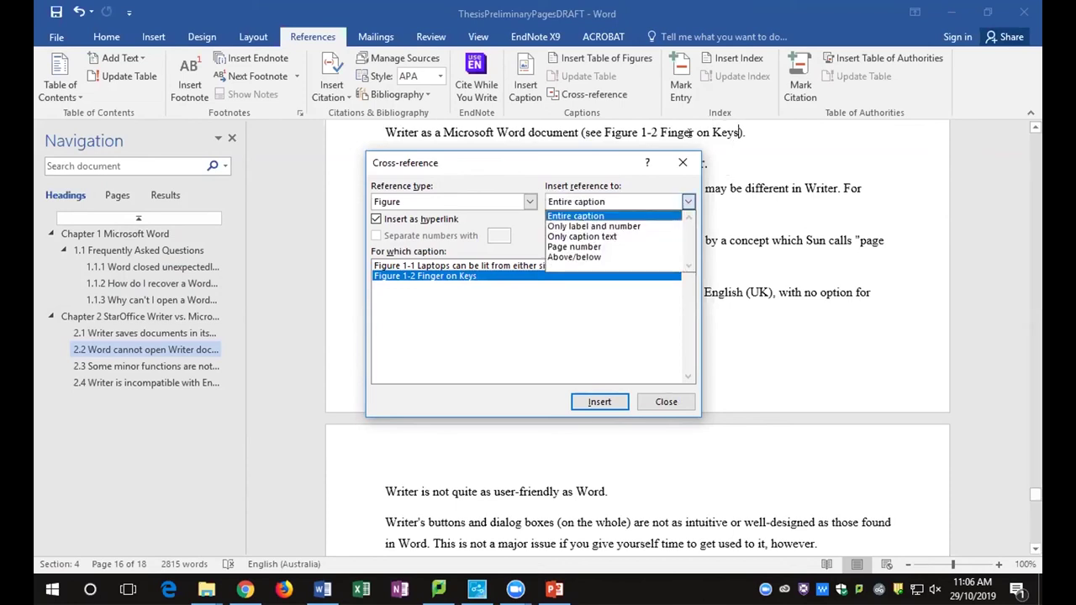
key("Return")
left_click(738, 132)
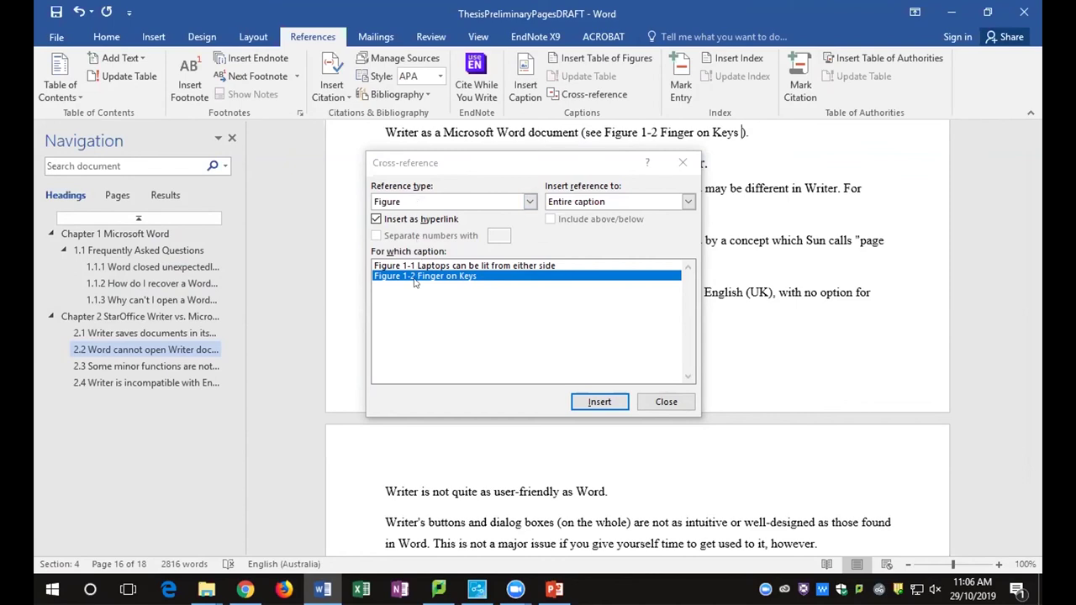
left_click(652, 207)
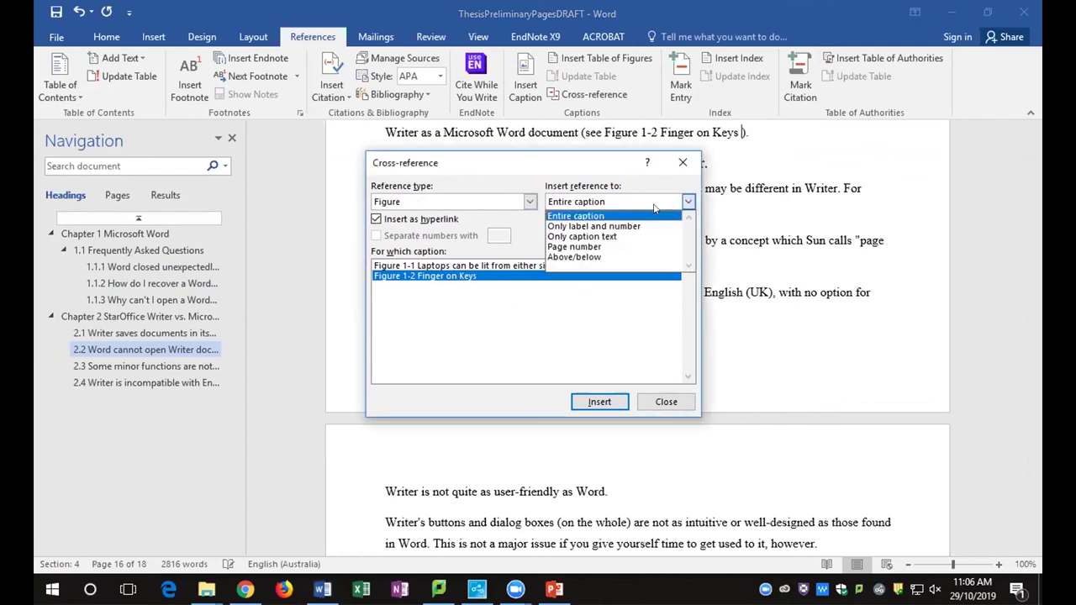
left_click(642, 248)
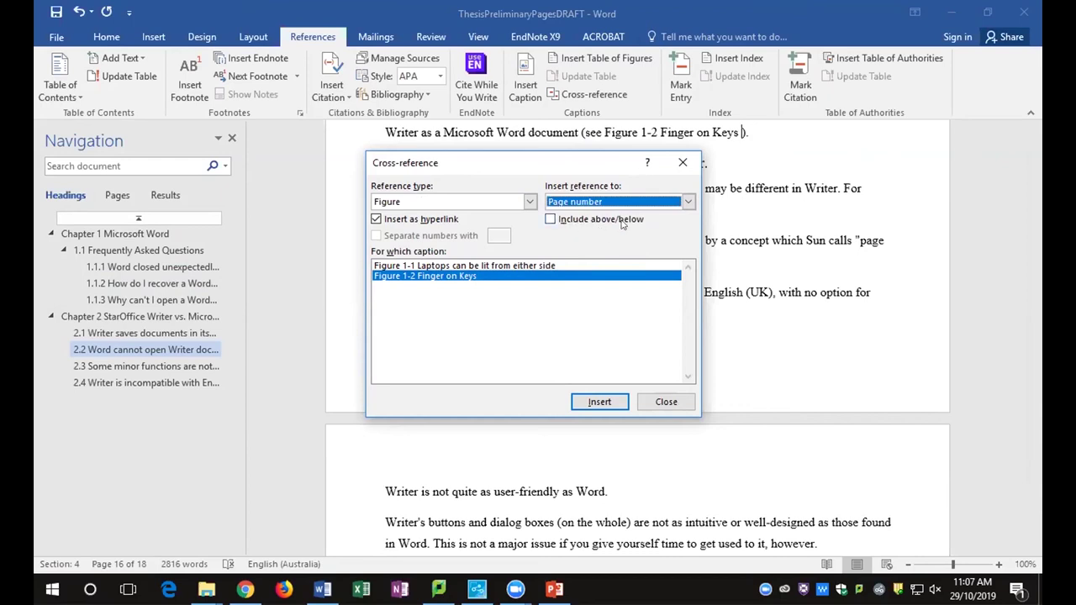
left_click(548, 219)
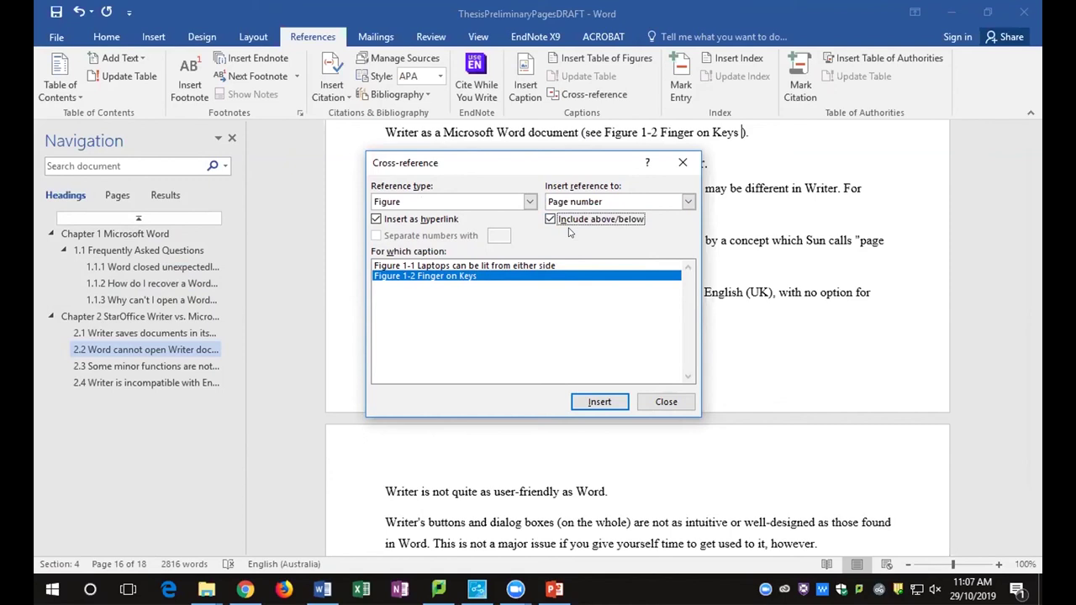
left_click(597, 401)
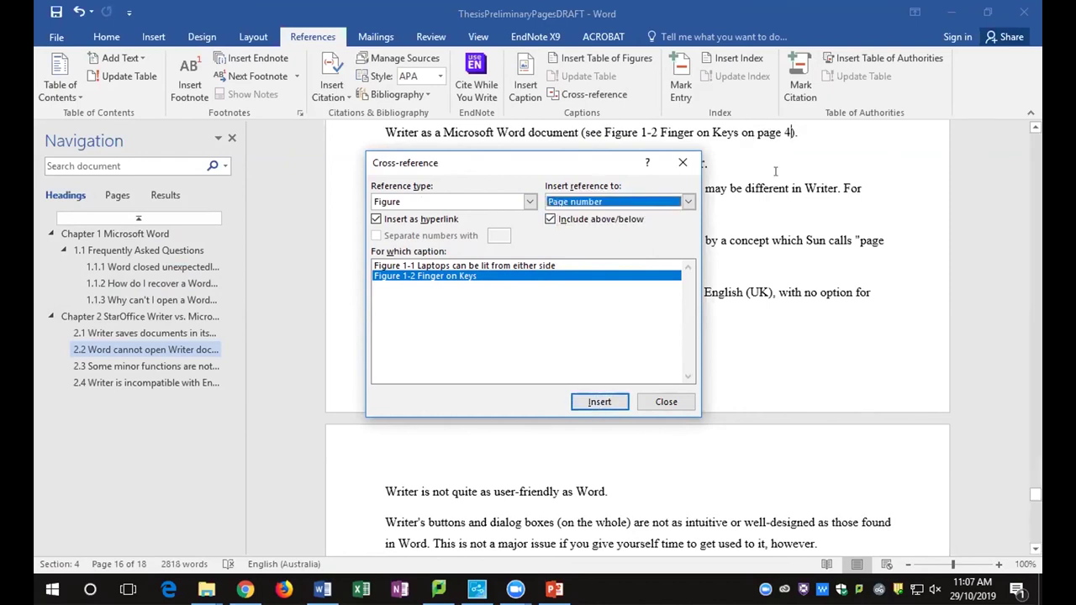
left_click(661, 401)
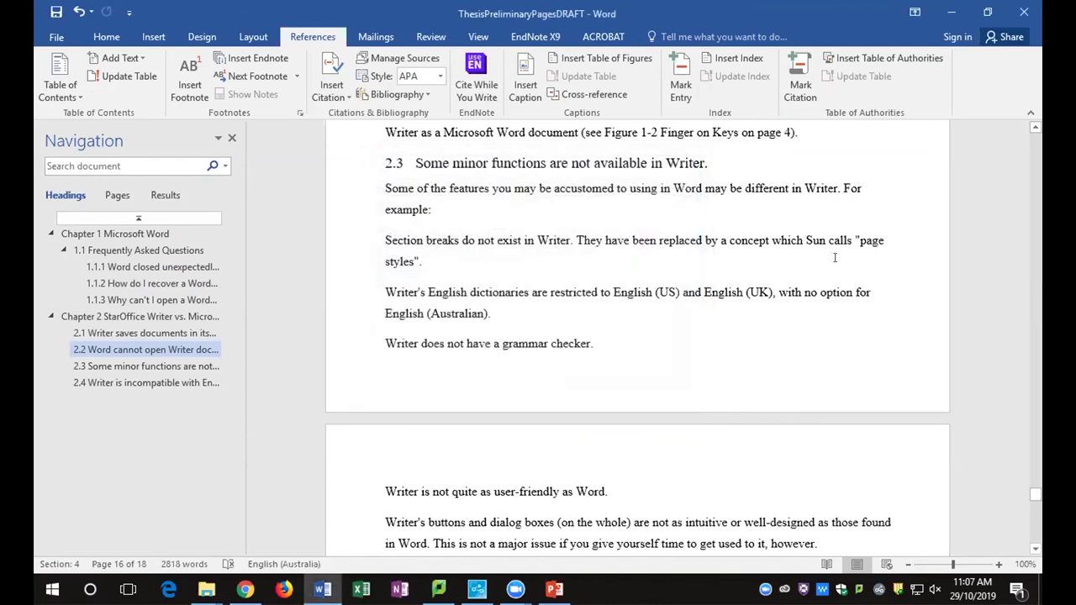
Check the caption and page references in section 2.2, follow the Figure 1-2 link to its figure, and return to the text
scroll(832, 257, "up", 3)
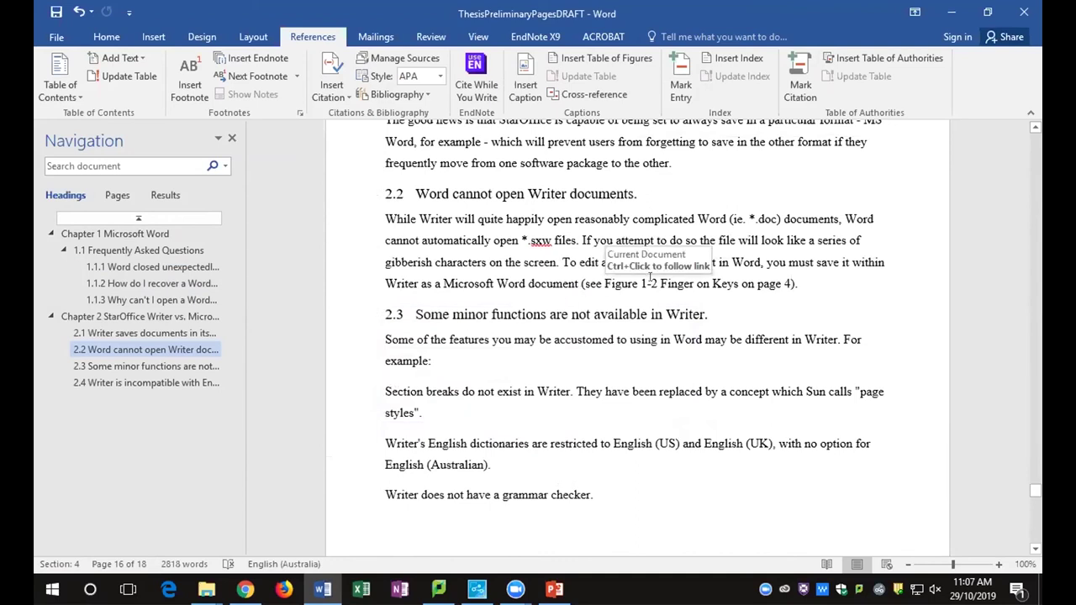
left_click(650, 280)
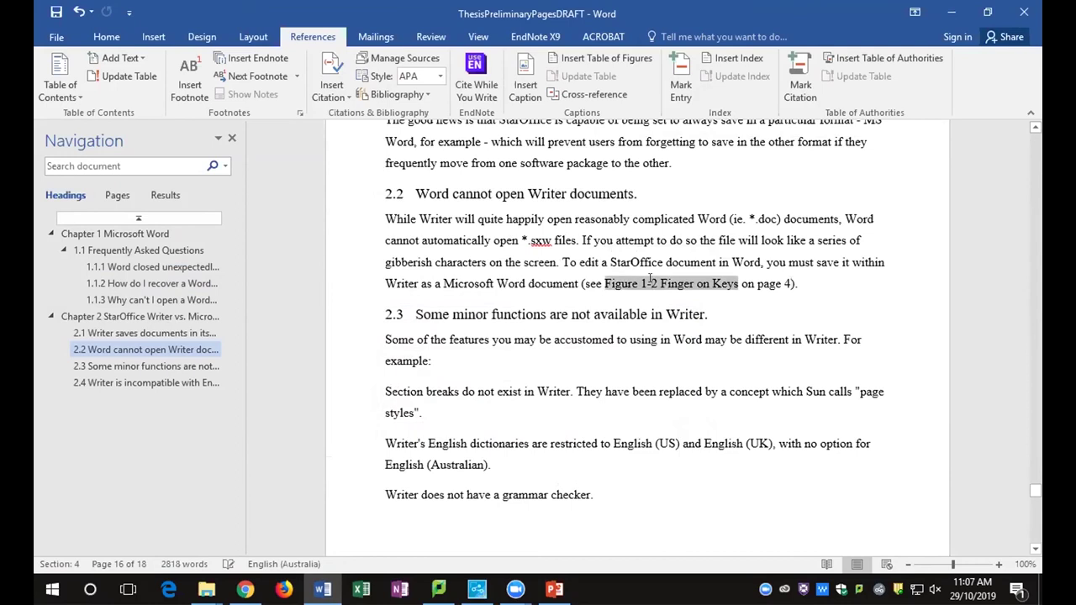
left_click(761, 284)
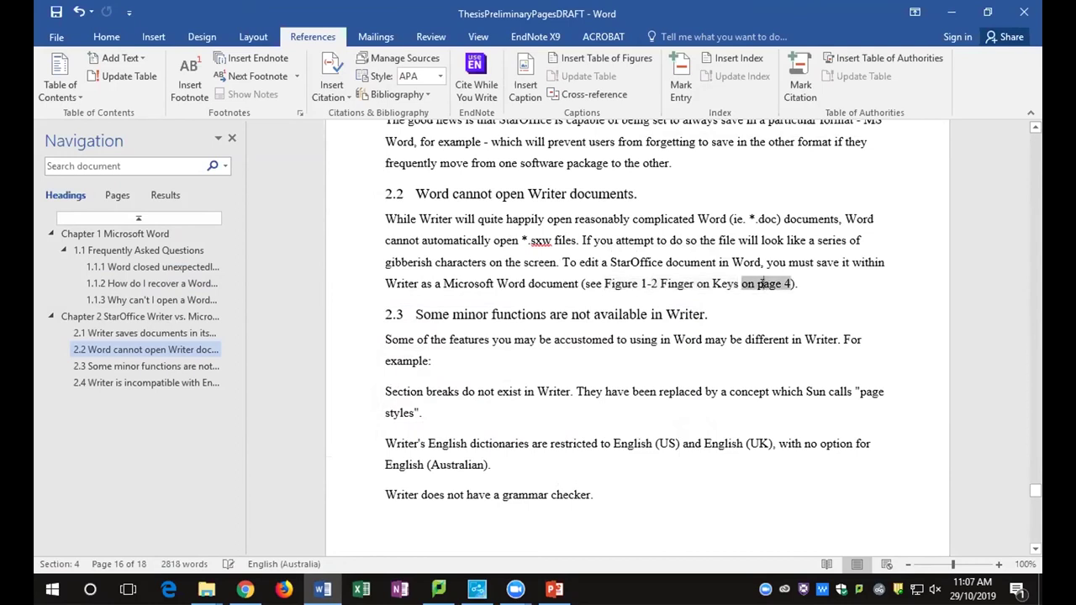
left_click(699, 280)
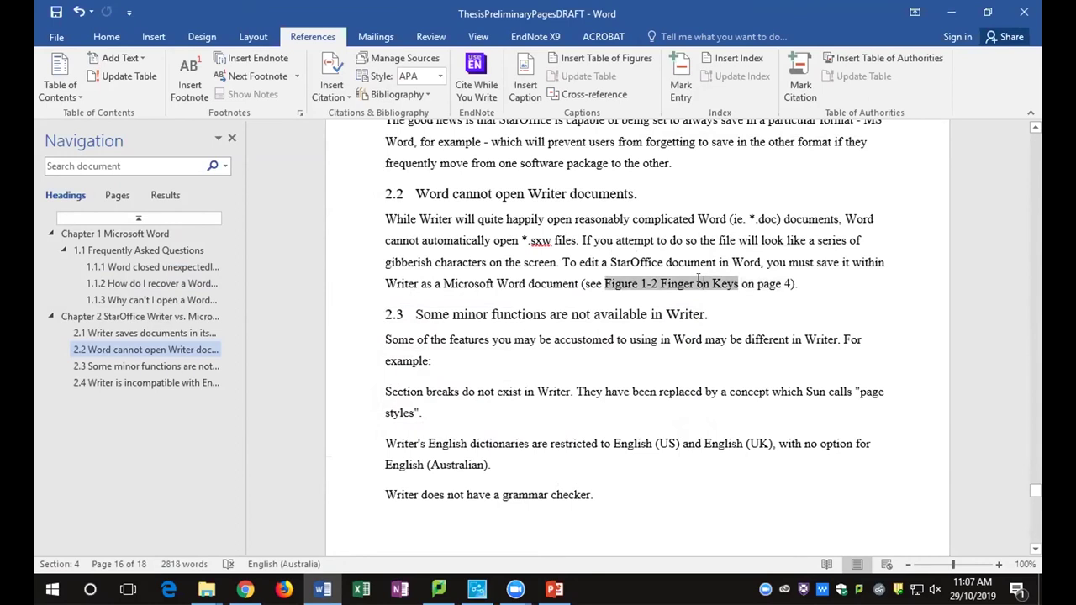
left_click(698, 285, "ctrl")
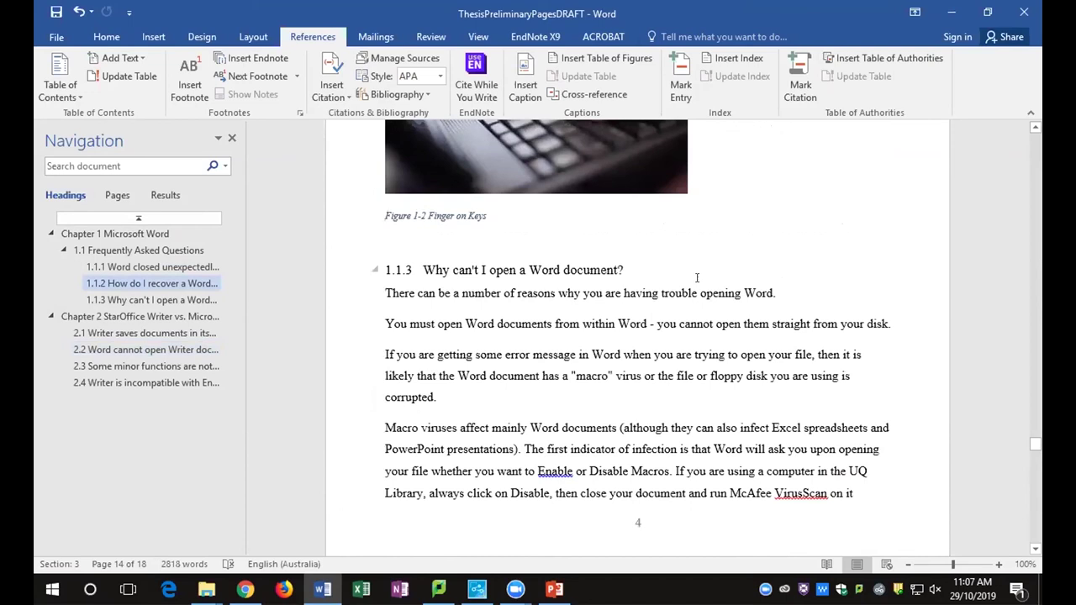
key("alt+Left")
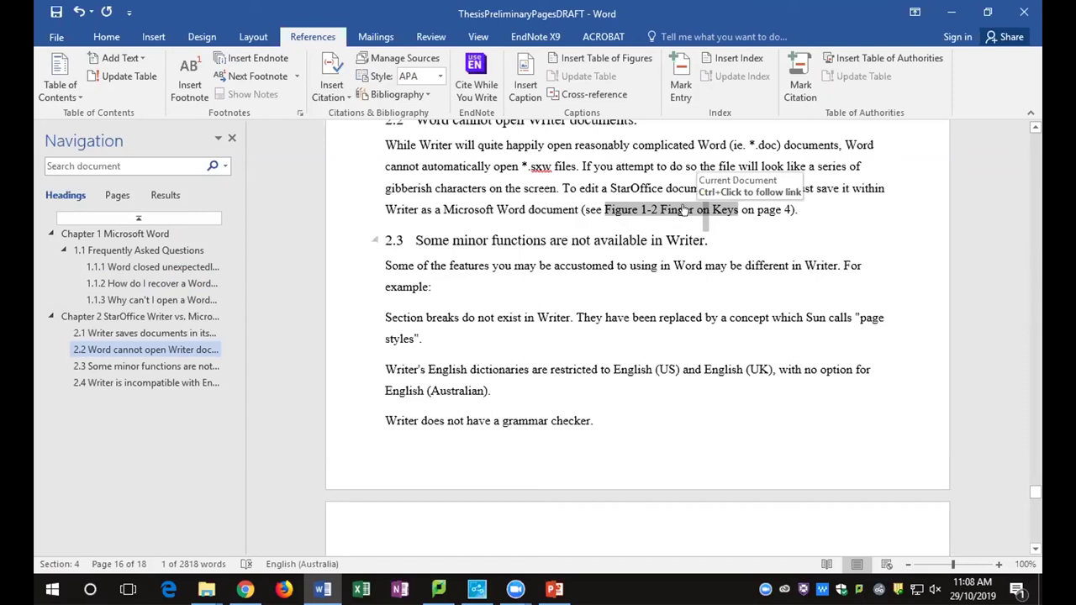
Follow the reference to Figure 1-2, change its caption text to "Fingers on Keys", and cut the picture together with the caption
left_click(685, 211, "ctrl")
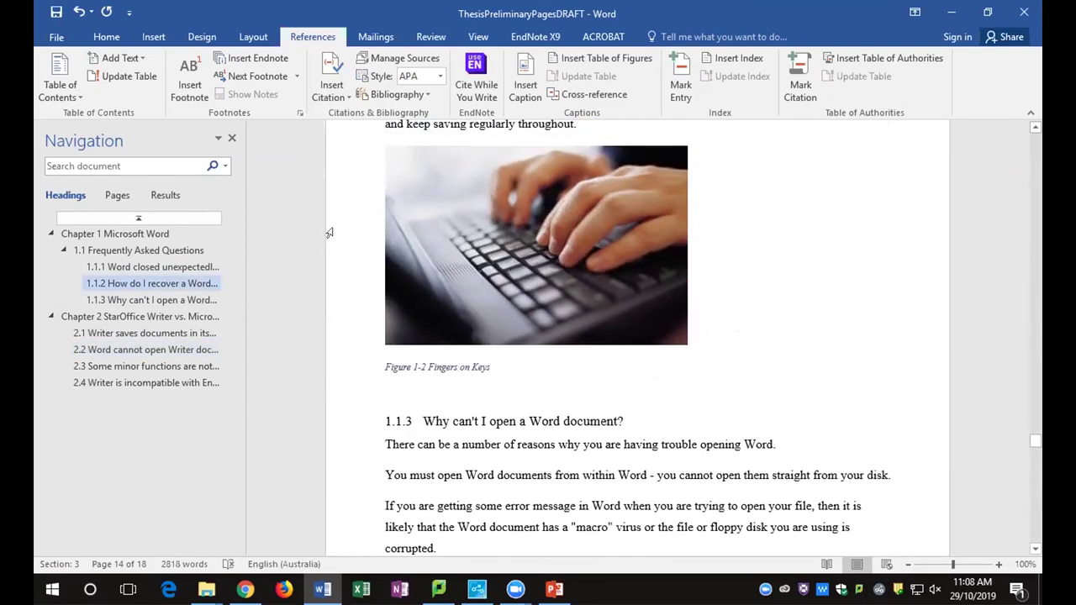
left_click_drag(329, 232, 326, 379)
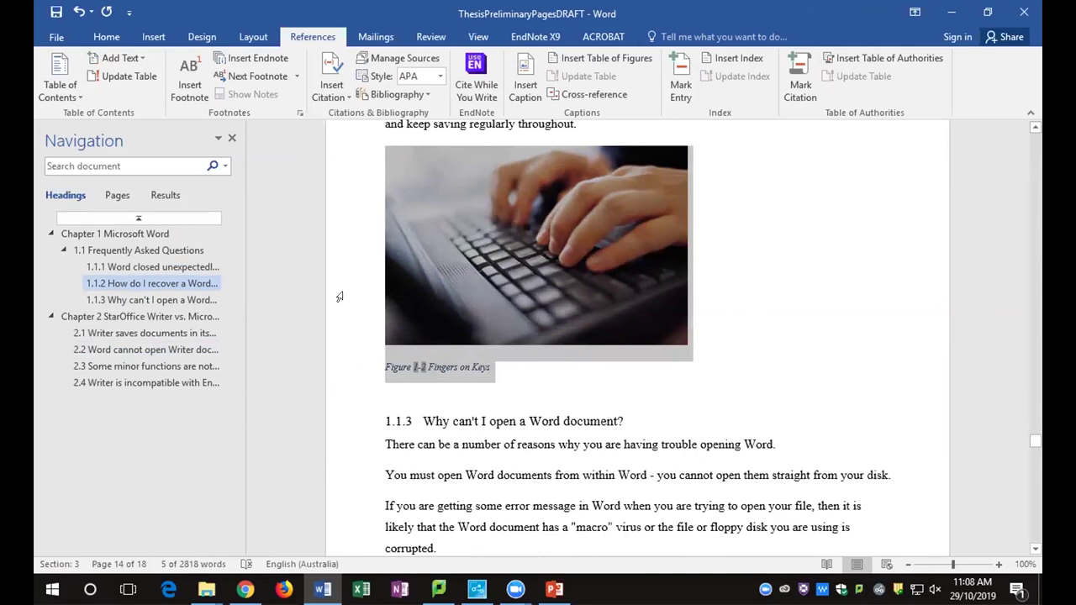
key("Delete")
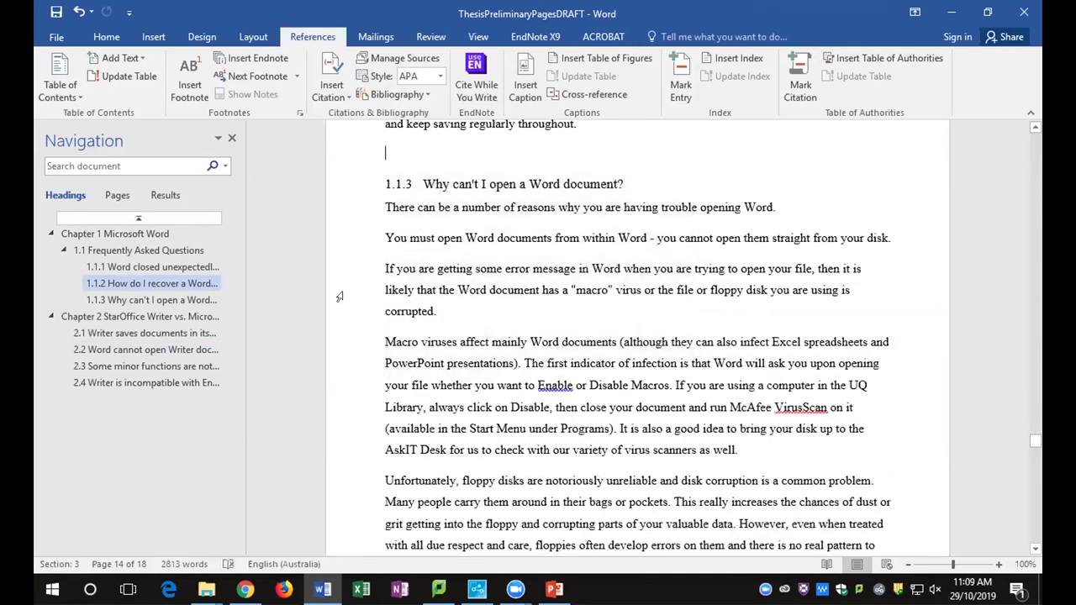
Show the formatting marks and paste the picture with its caption below the last paragraph of section 2.4
left_click(118, 383)
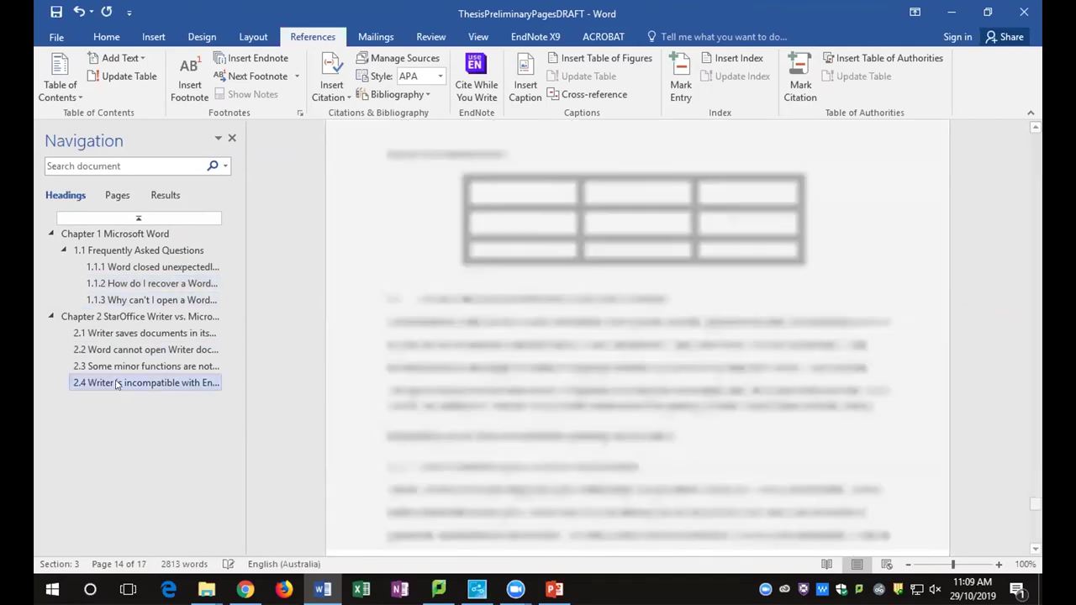
left_click(572, 199)
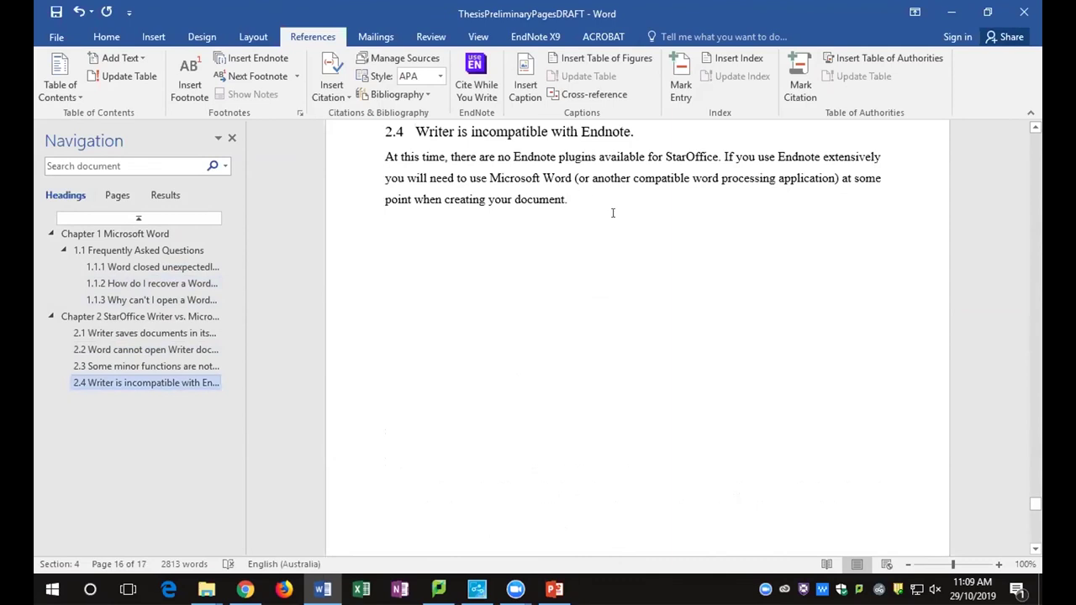
key("ctrl+shift+8")
key("Down")
key("Down")
key("ctrl+v")
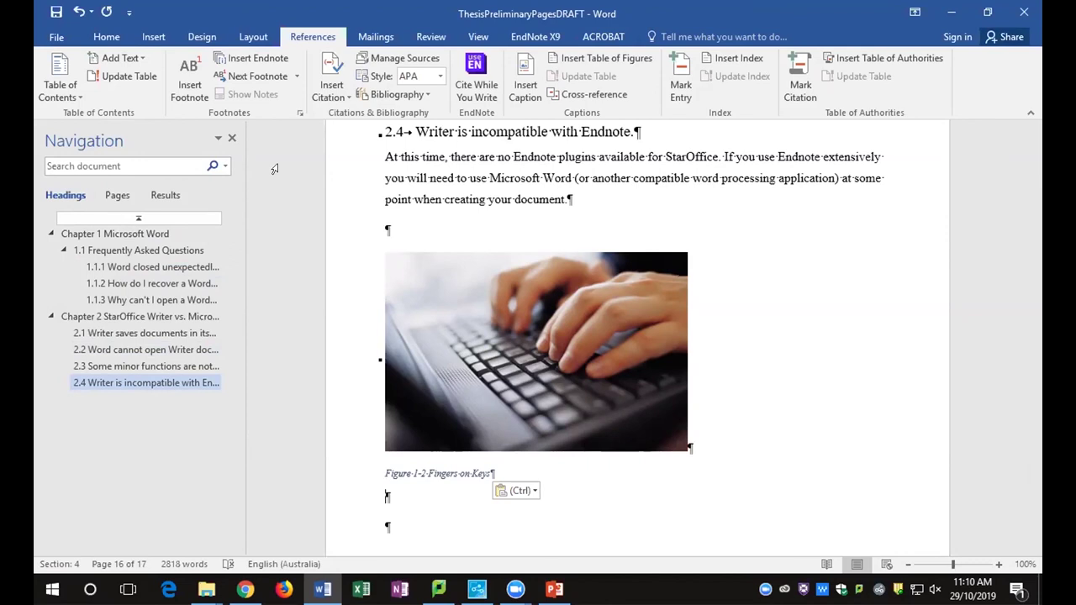
Select the whole document and update all its fields, rebuilding the entire table of contents and each caption list
scroll(471, 404, "up", 1)
scroll(480, 432, "down", 1)
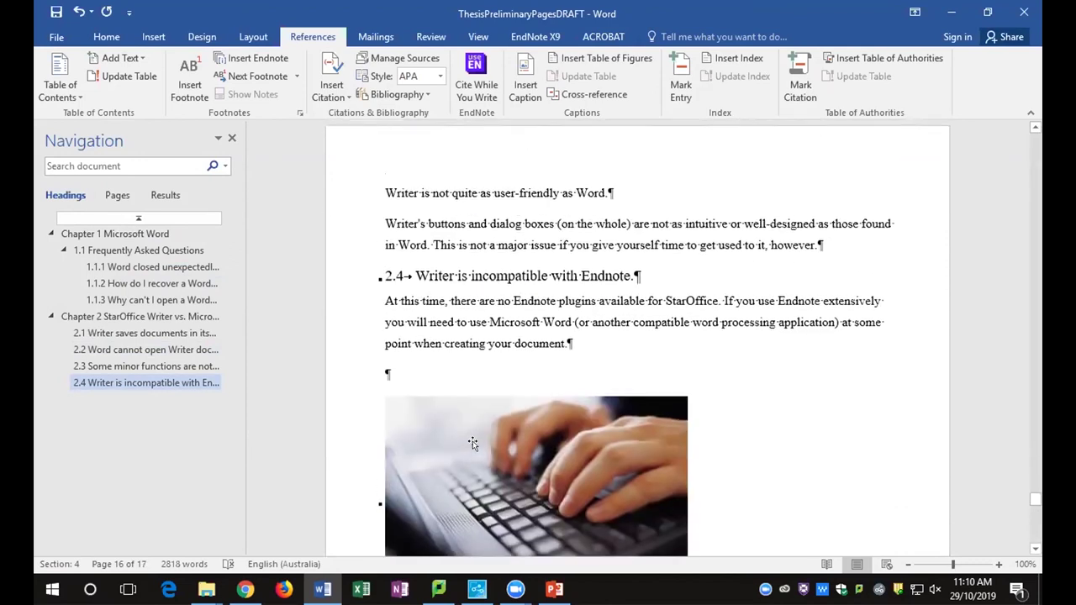
scroll(473, 444, "up", 2)
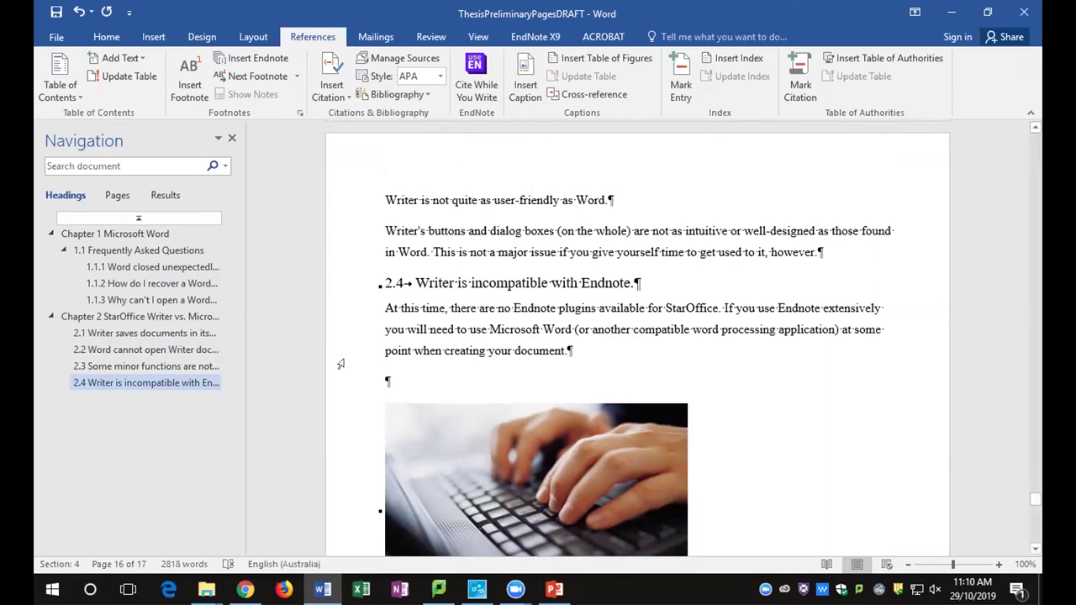
key("ctrl+a")
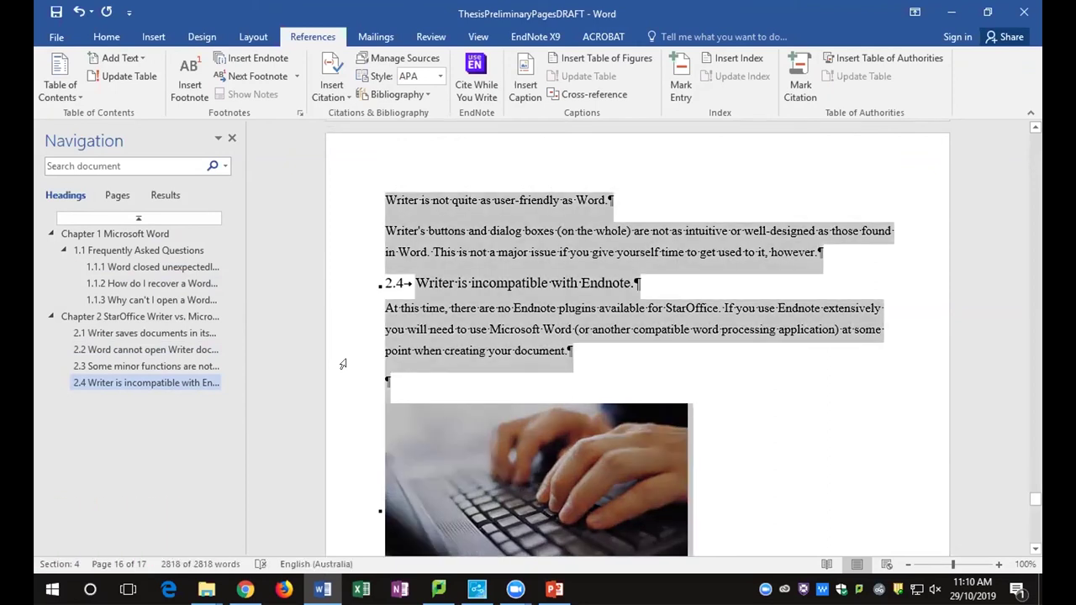
left_click(343, 364)
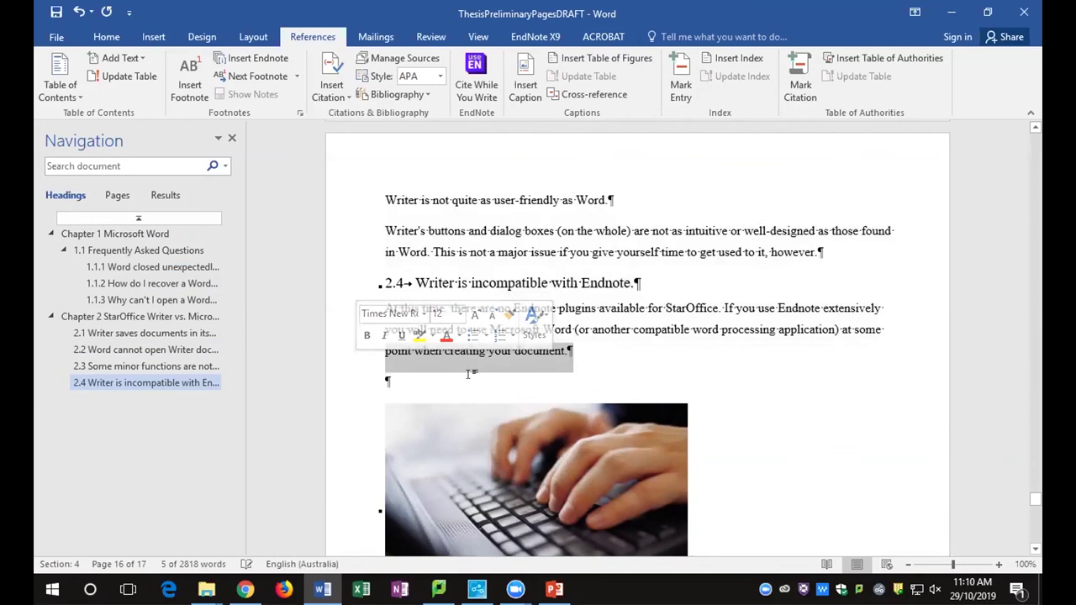
triple_click(343, 388)
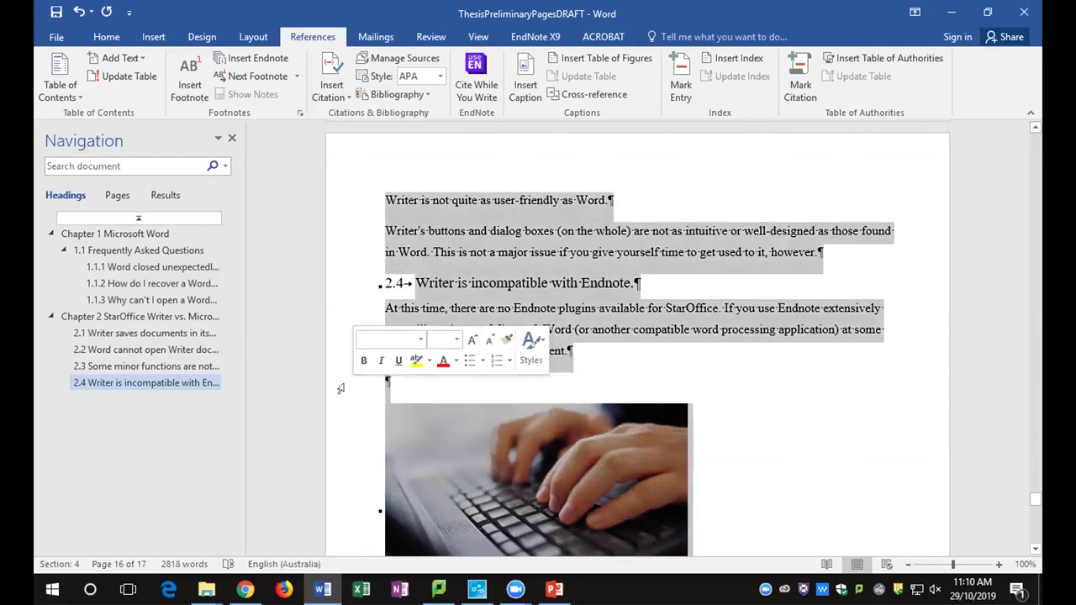
triple_click(343, 388)
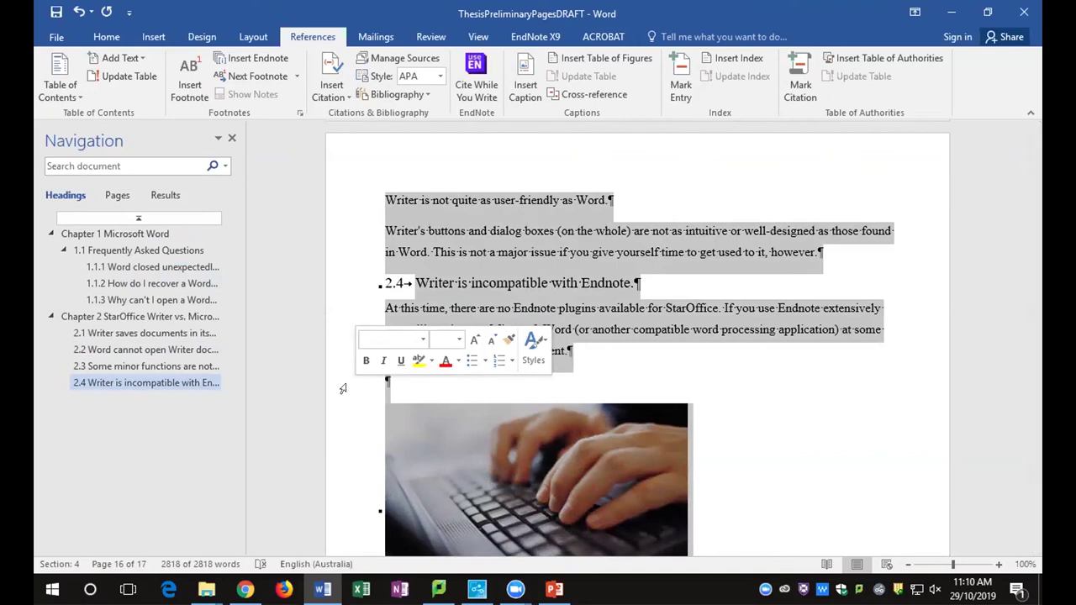
key("F9")
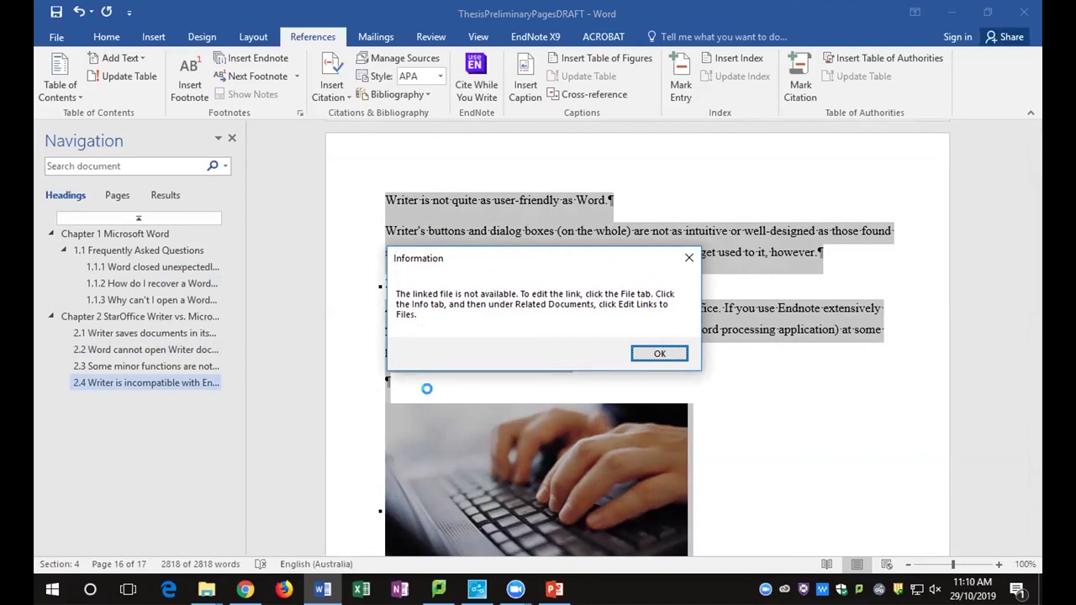
left_click(655, 358)
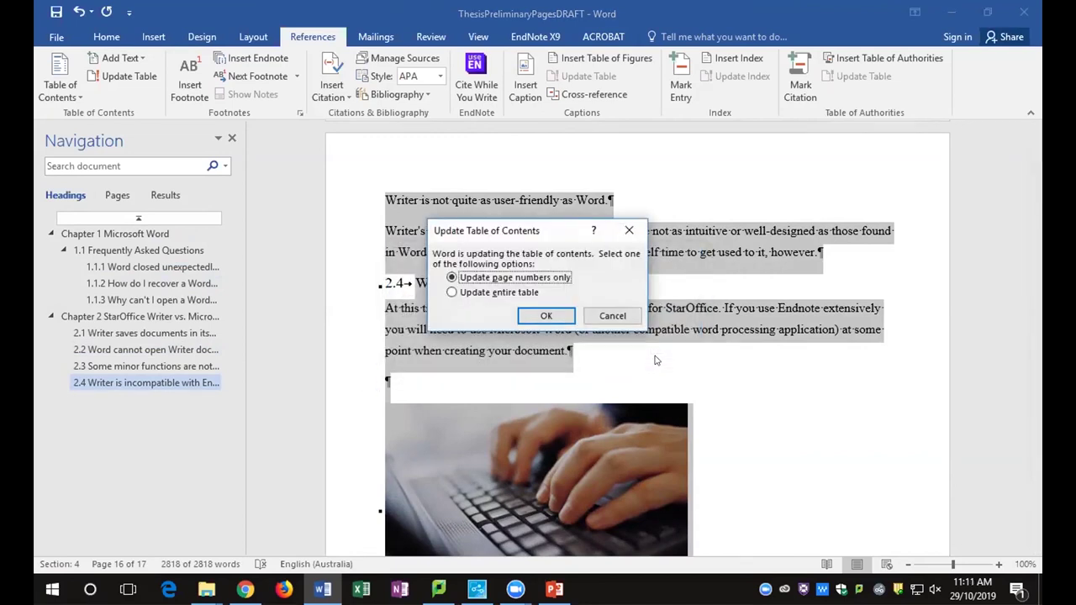
left_click(452, 293)
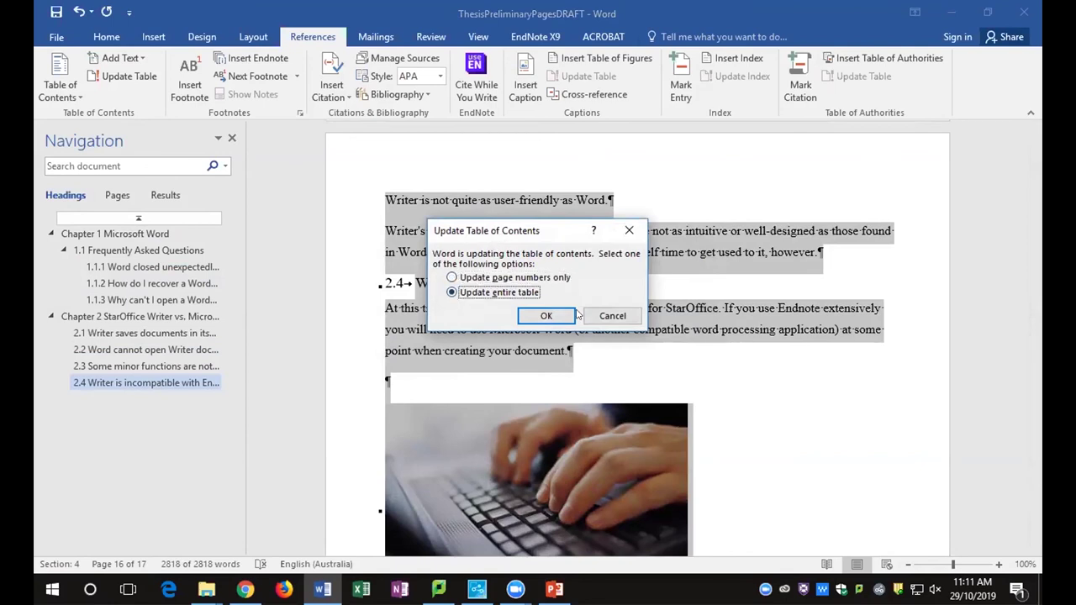
left_click(547, 316)
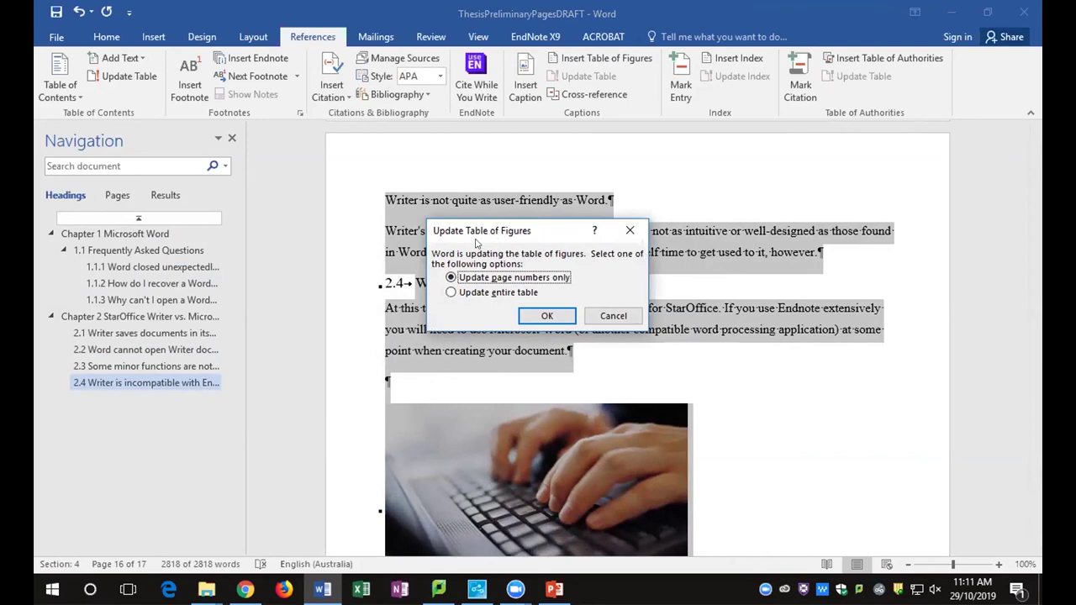
left_click(451, 293)
left_click(552, 318)
left_click(451, 292)
left_click(542, 318)
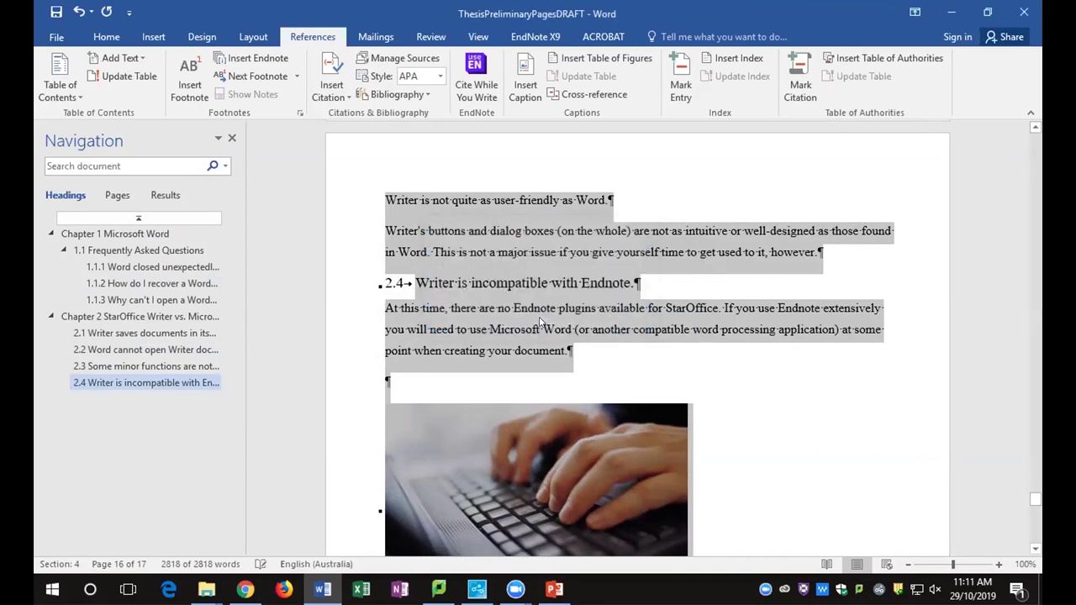
Update all fields a second time, dismiss the linked-file notice, and choose to update the entire table for every contents and caption list
scroll(545, 317, "down", 5)
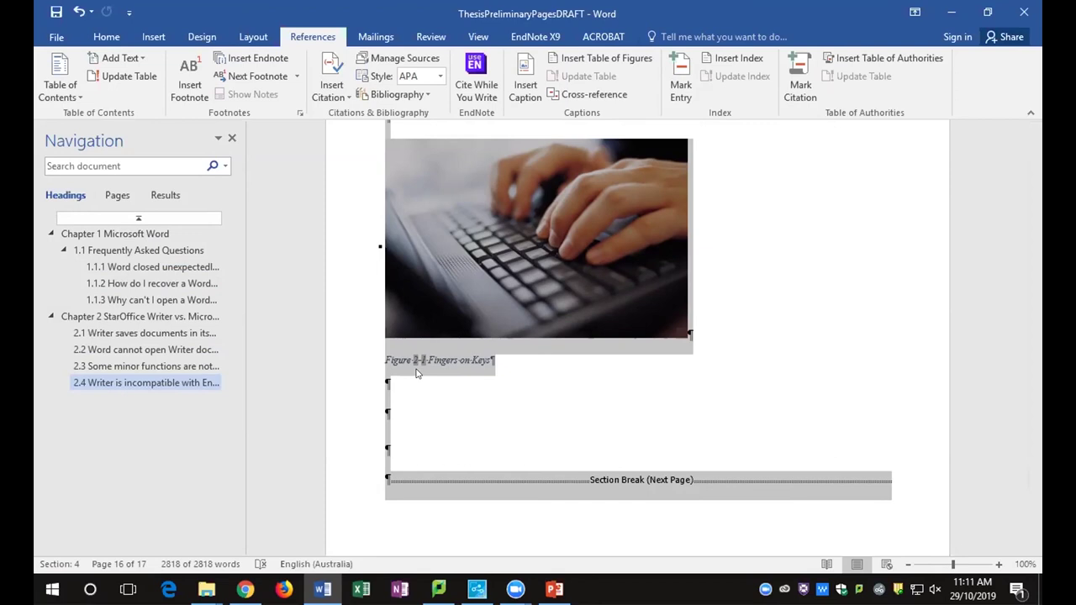
key("F9")
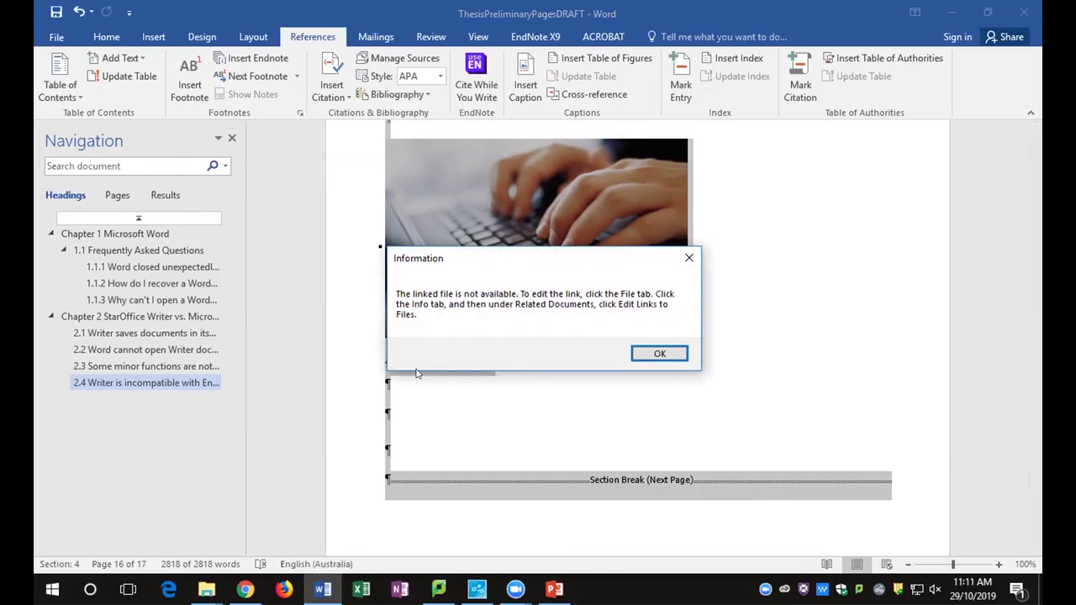
left_click(660, 354)
left_click(527, 296)
key("Return")
left_click(528, 294)
key("Return")
left_click(528, 294)
left_click(538, 315)
left_click(527, 295)
left_click(528, 316)
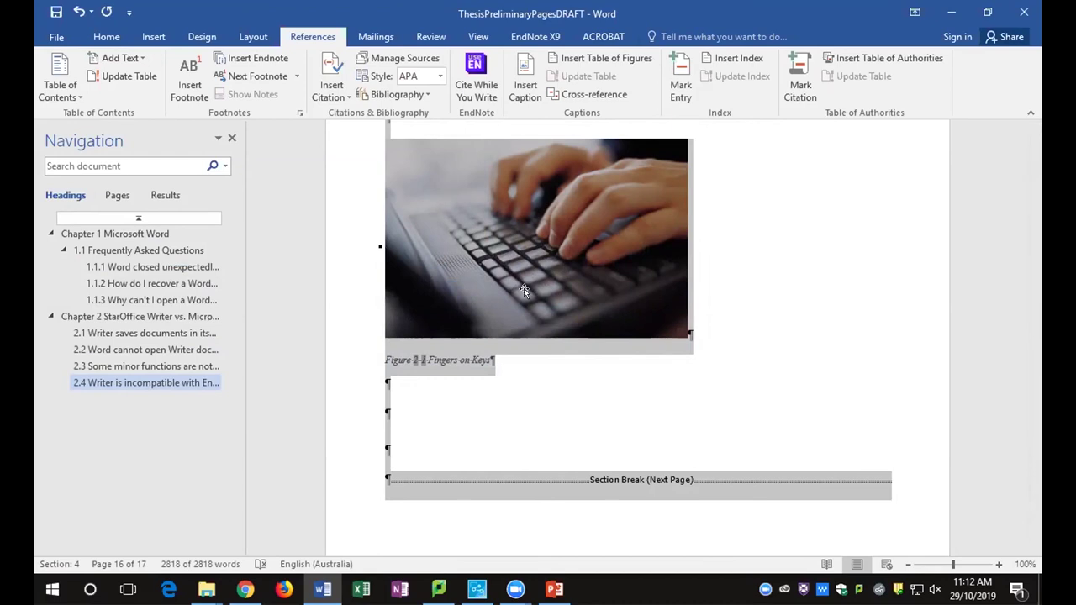
Check the updated figure and page references in section 2.2 and follow the link to the moved picture
scroll(524, 289, "up", 6)
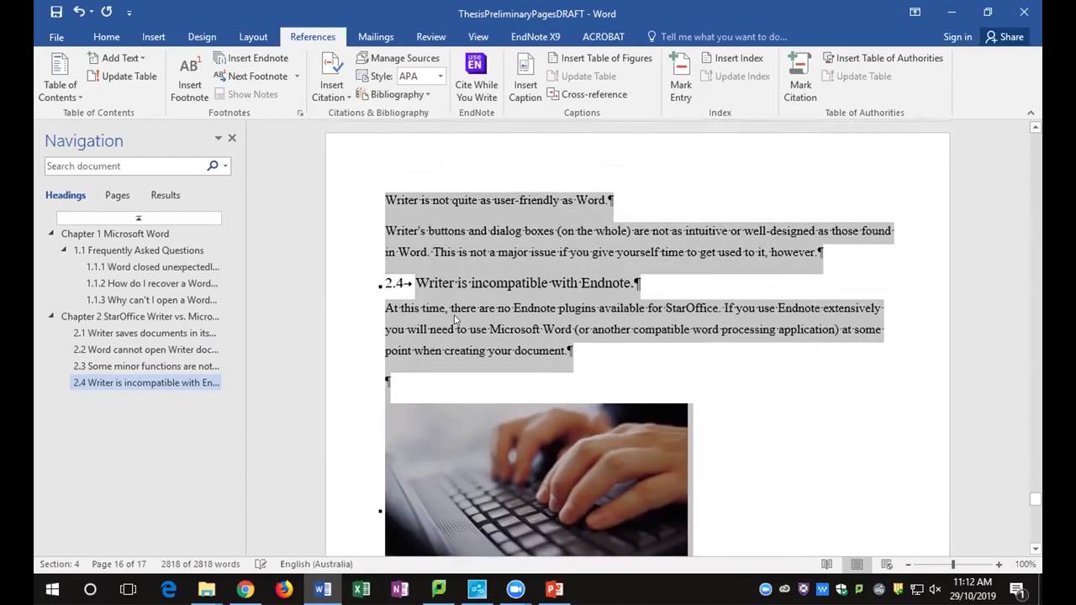
scroll(455, 320, "up", 14)
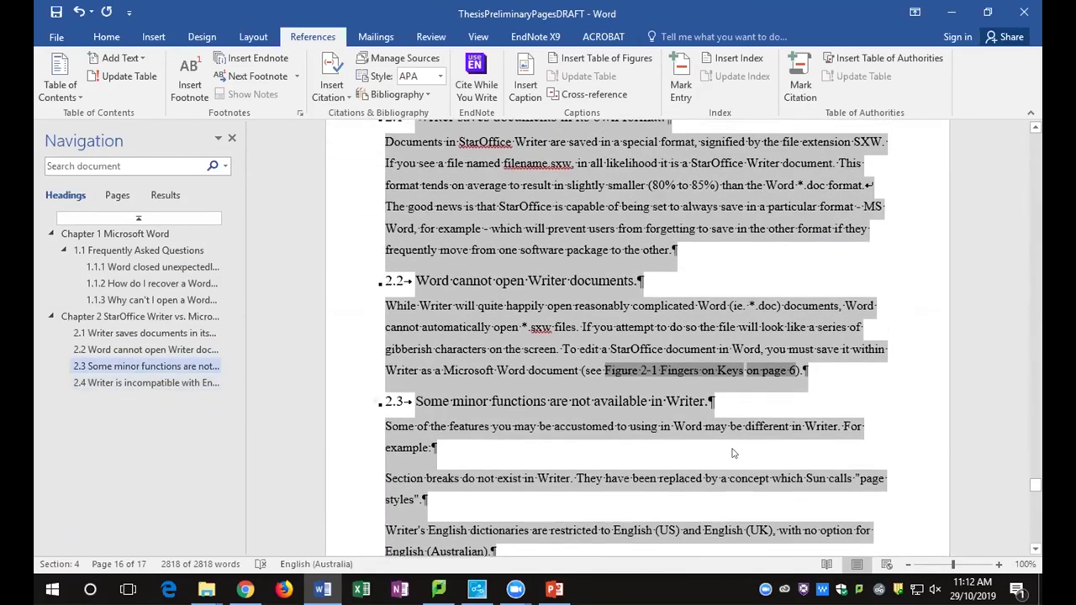
left_click(686, 374)
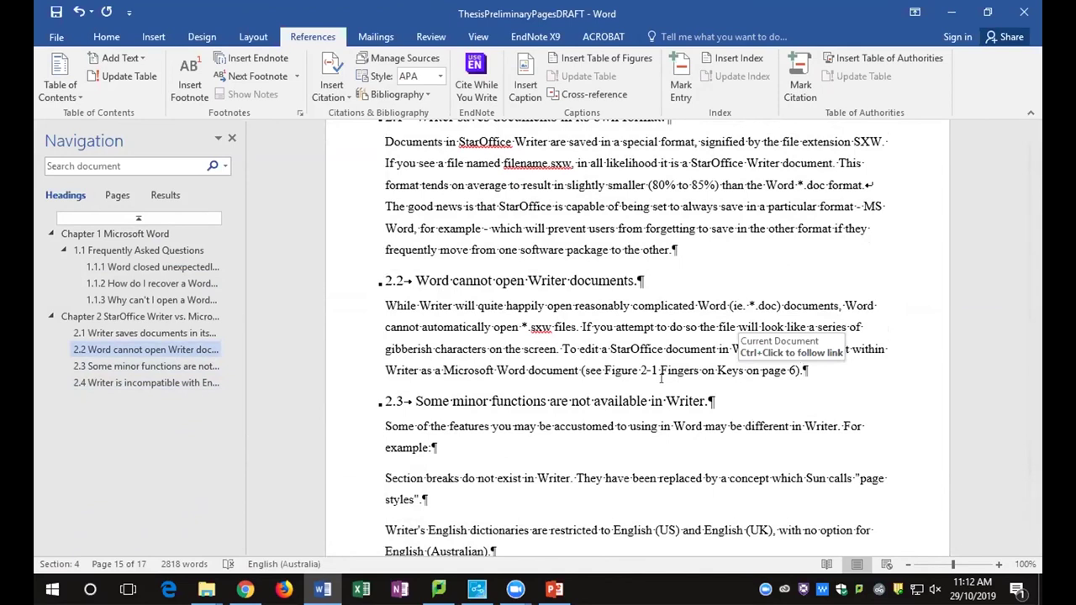
left_click(660, 378, "ctrl")
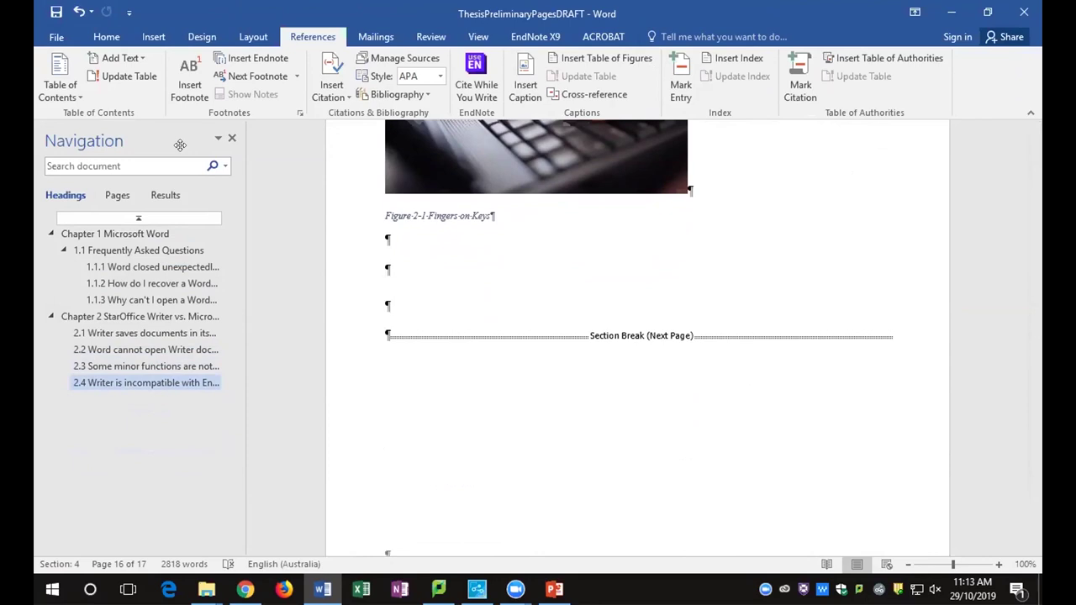
Open the file Thesis_Chapter_3 from the folder, look through its headings, picture and caption, and close it
left_click(206, 590)
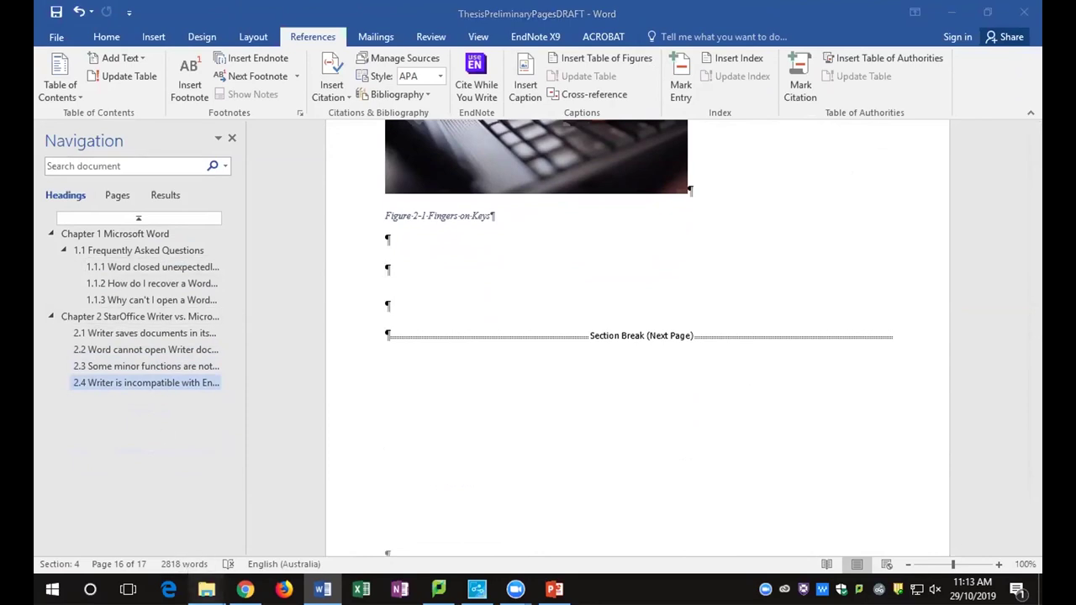
double_click(336, 197)
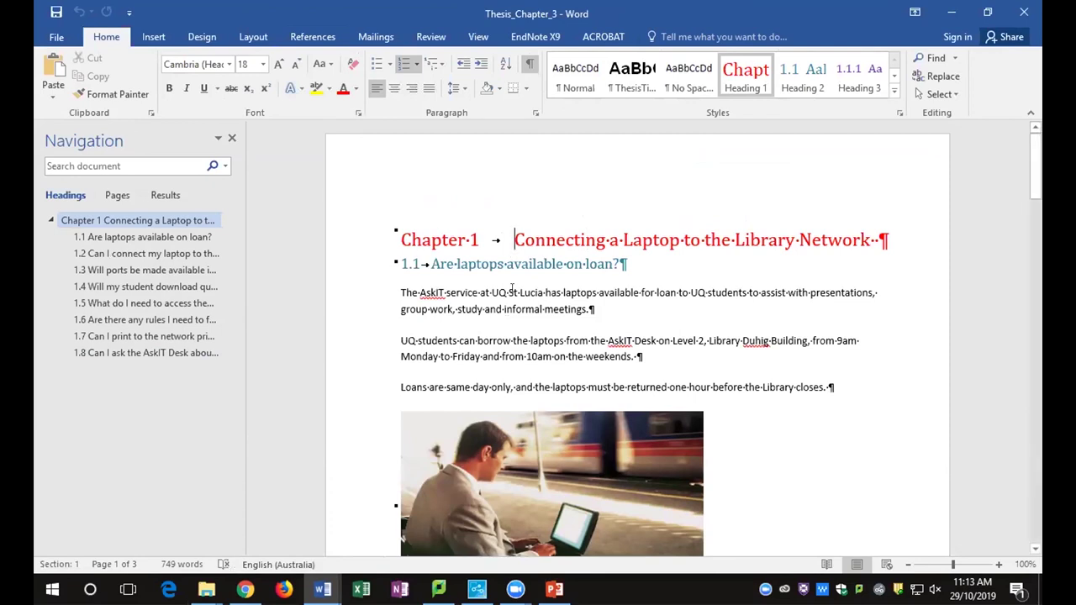
left_click(514, 293)
scroll(485, 324, "down", 8)
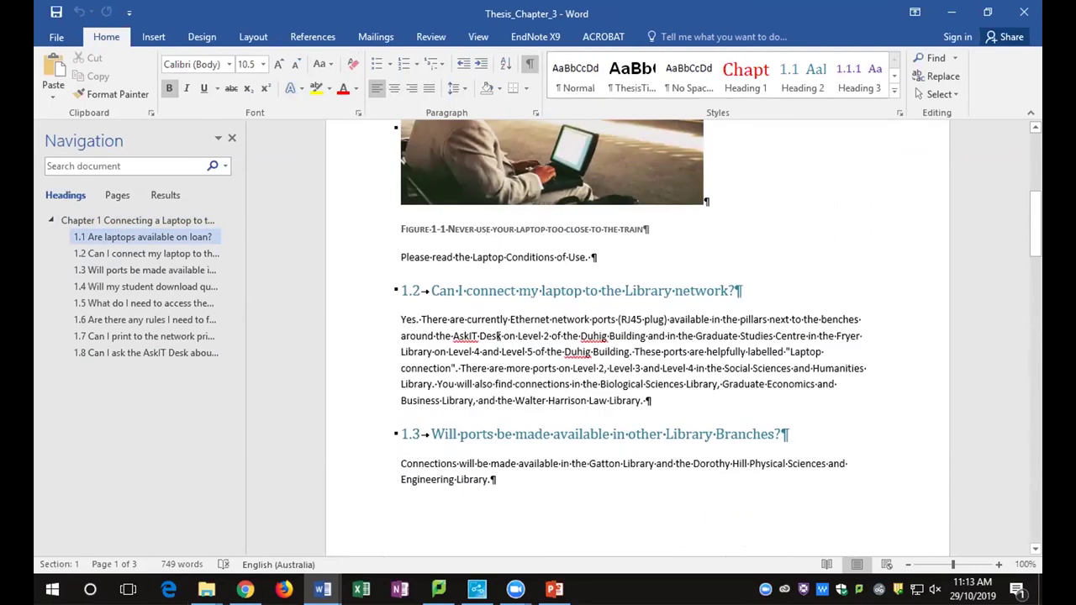
left_click(1024, 11)
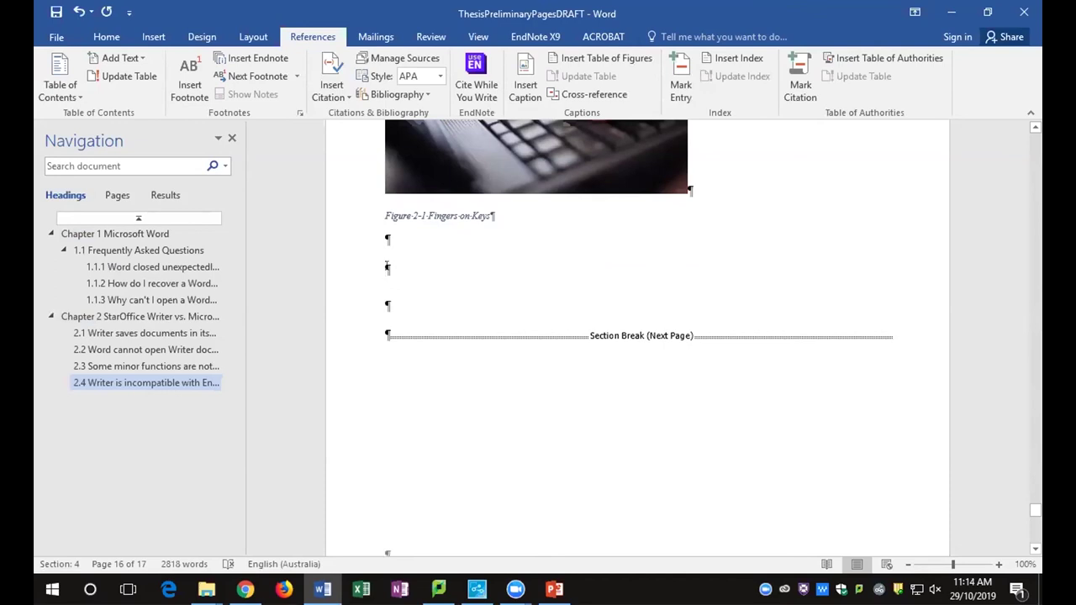
Insert a Next Page section break below the Fingers on Keys caption at the end of chapter 2
left_click(250, 37)
left_click(234, 59)
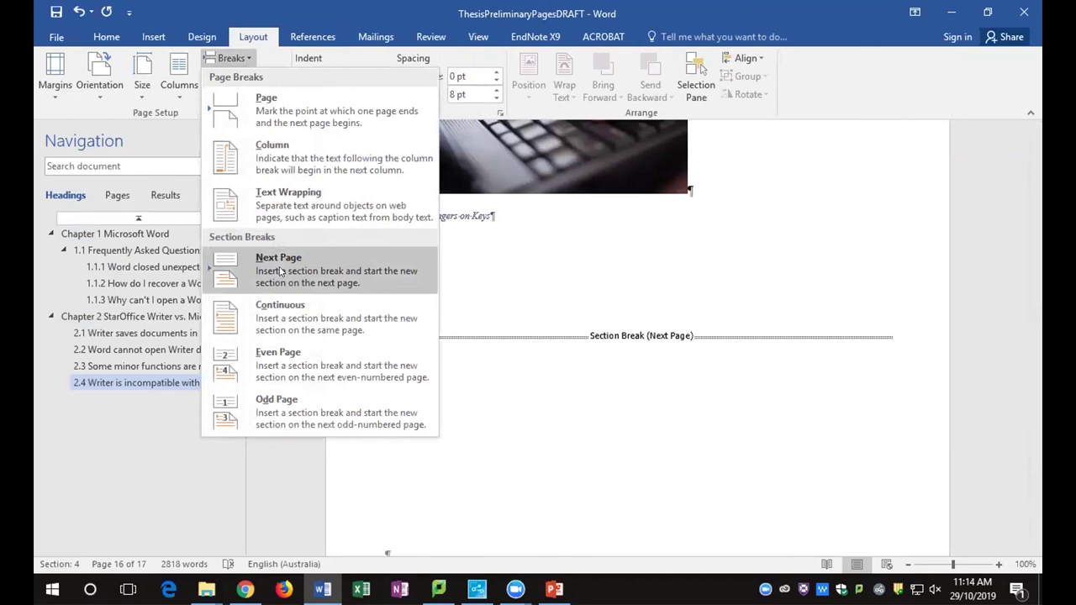
left_click(281, 270)
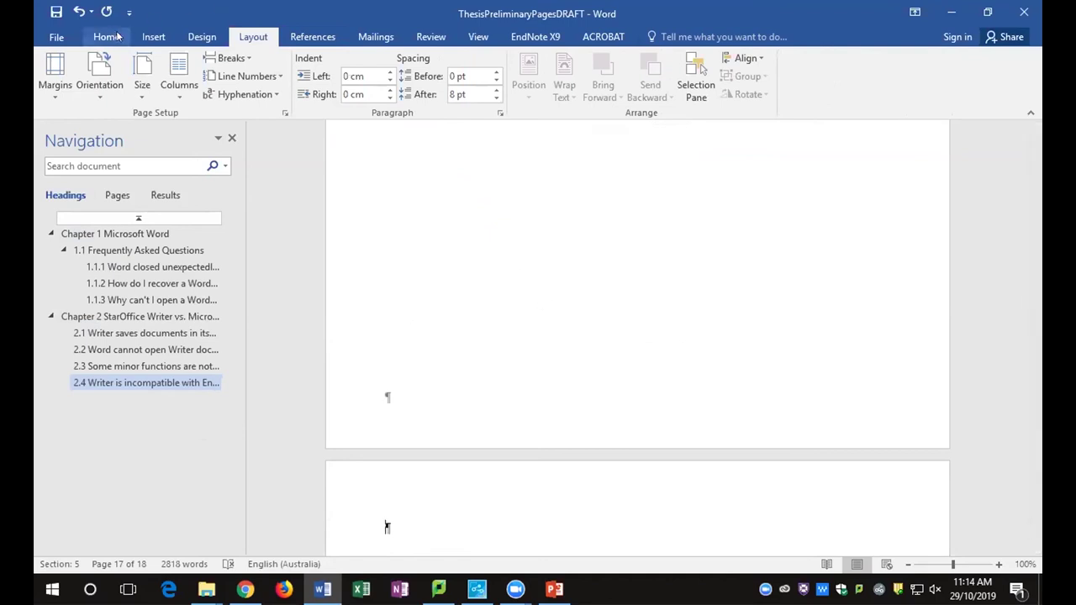
Insert the text of the file Thesis_Chapter_3 on the new page after the section break
left_click(153, 37)
left_click(845, 95)
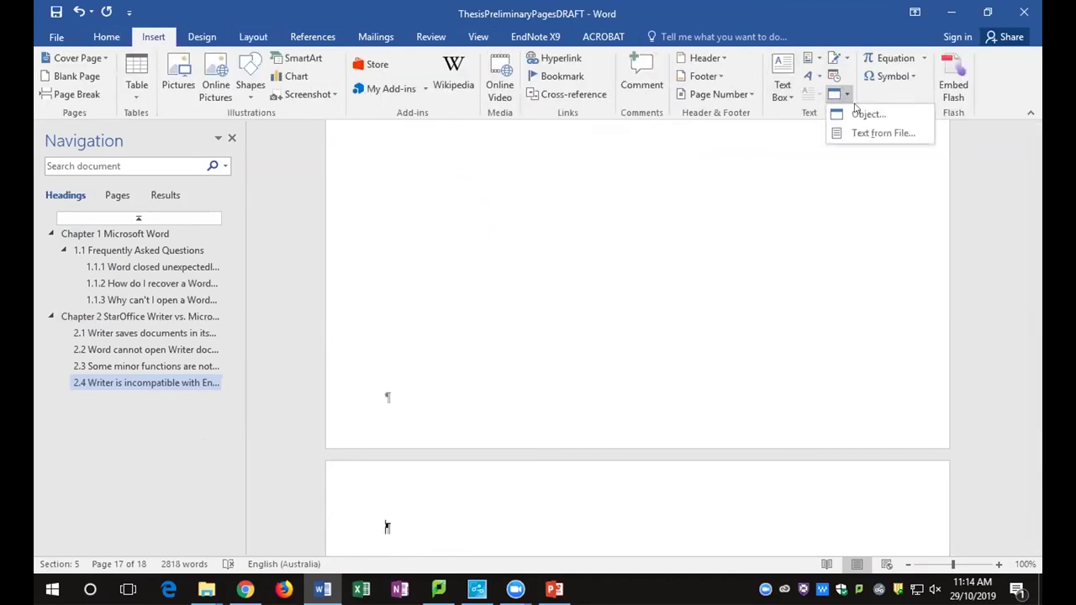
left_click(907, 133)
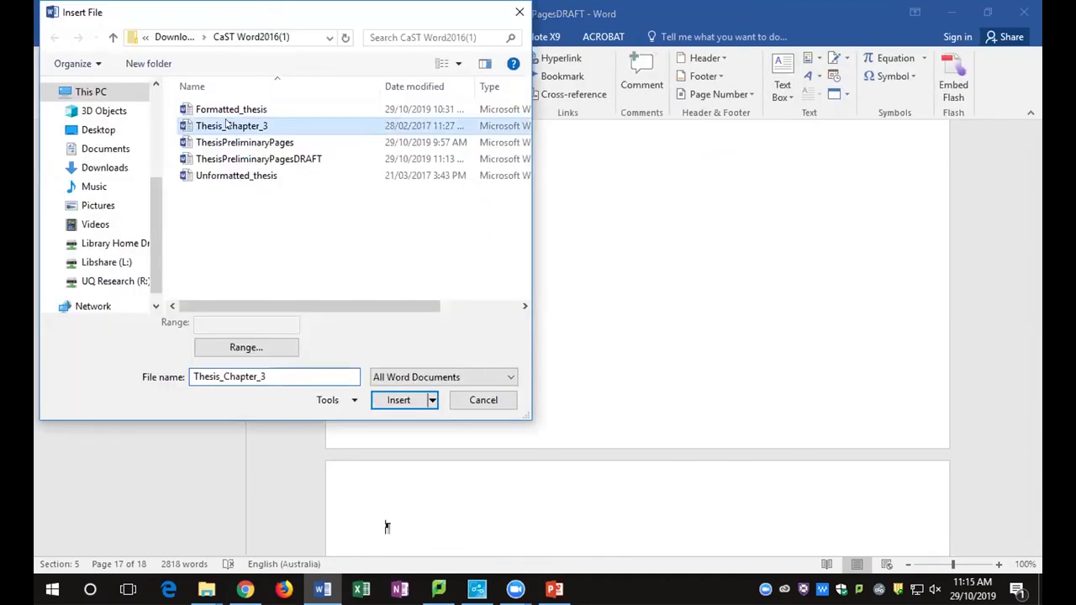
left_click(393, 401)
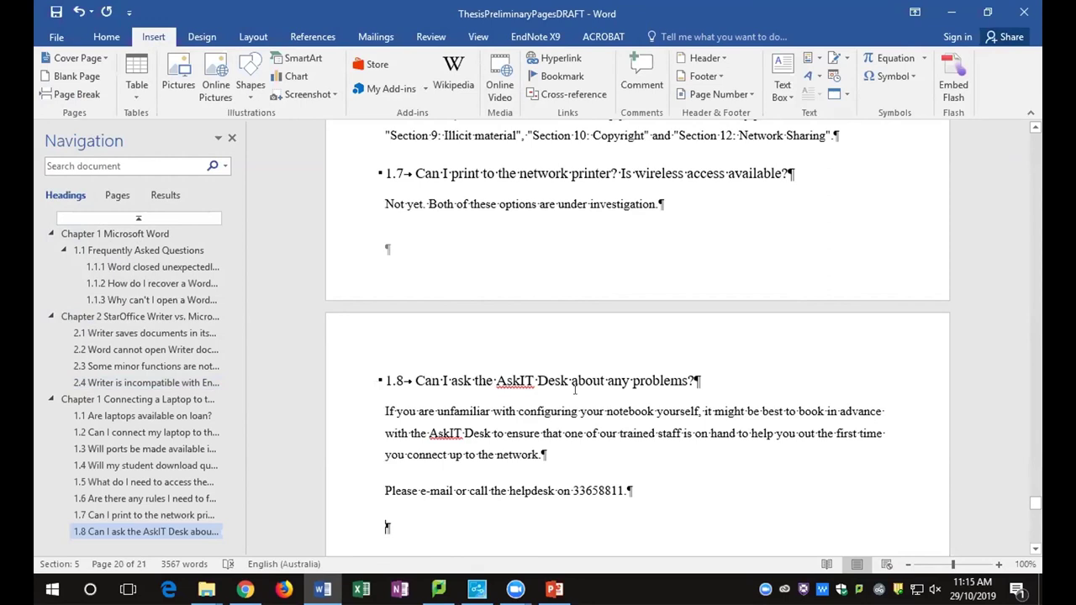
Try to continue the chapter numbering on the inserted heading "Connecting a Laptop to the Library Network" and insert a page break before it
scroll(575, 388, "up", 20)
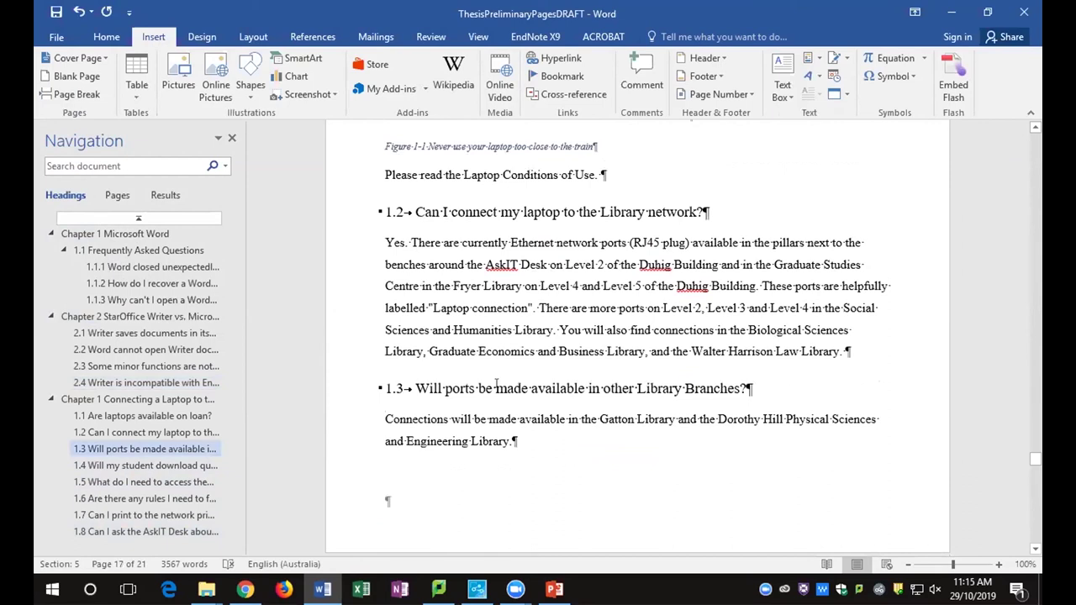
scroll(496, 385, "up", 5)
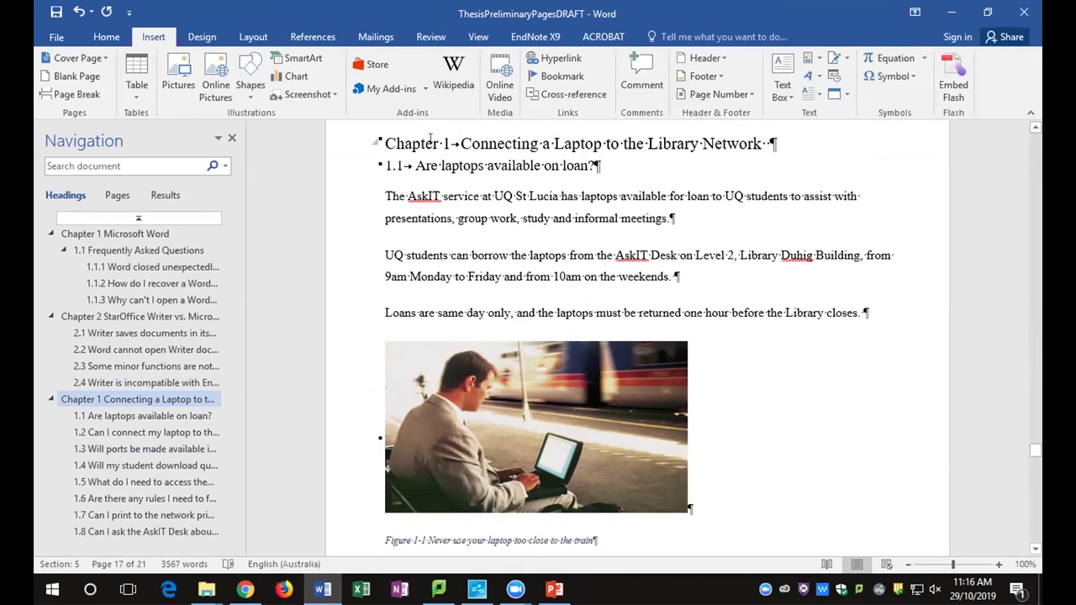
right_click(432, 142)
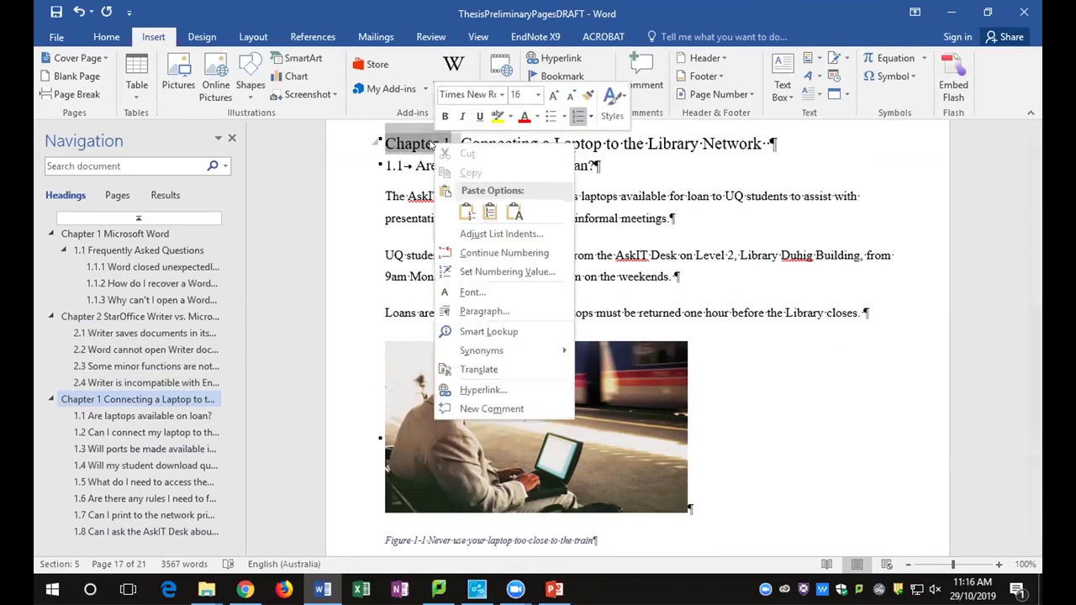
left_click(504, 252)
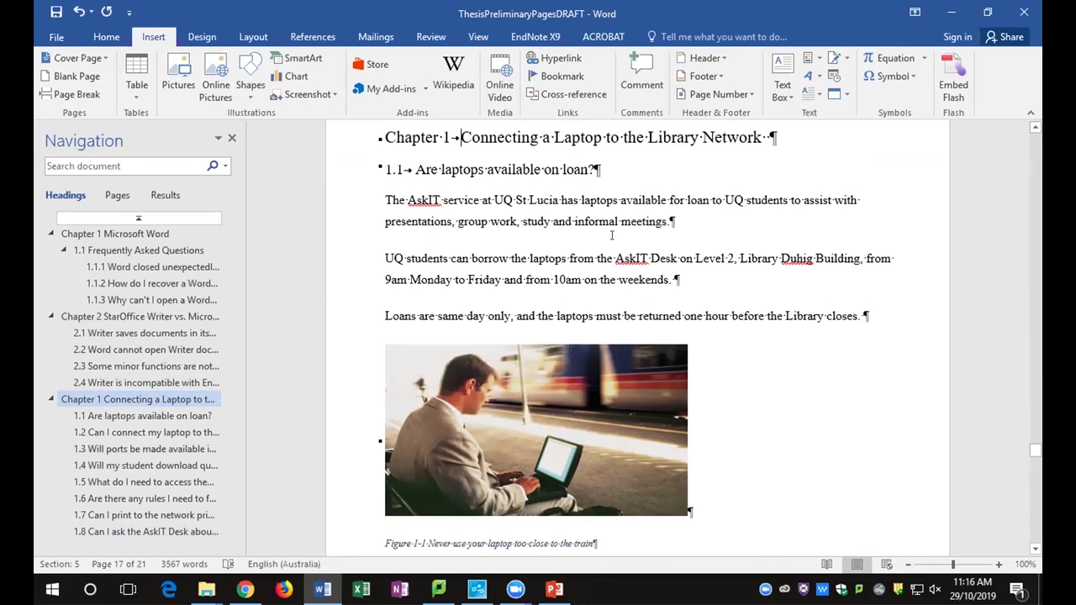
key("ctrl+Return")
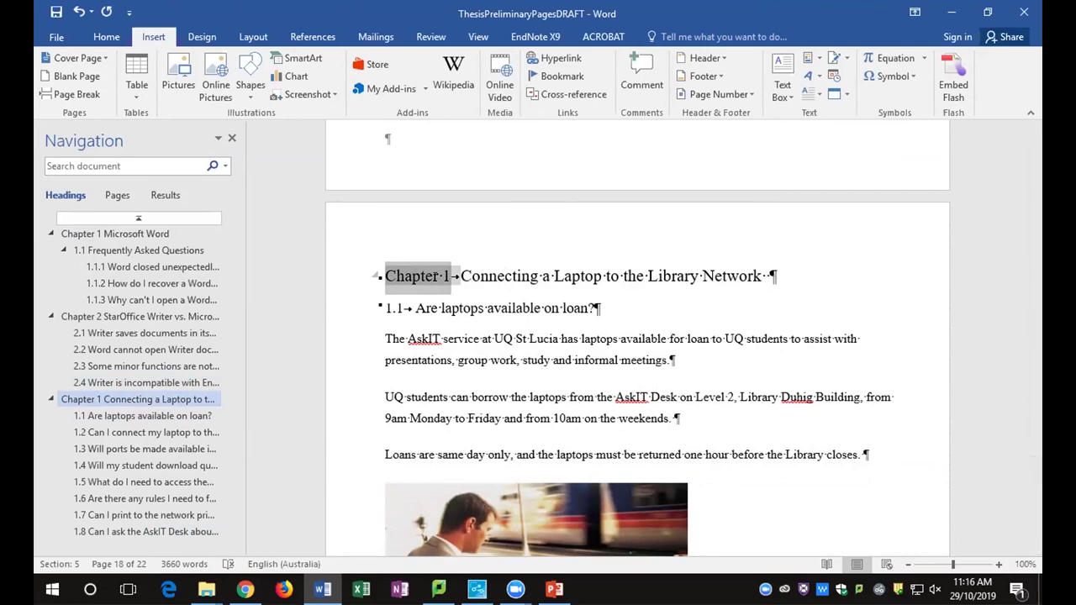
Reapply the Heading 1 style to all Heading 1 text so the chapter numbering continues into the inserted chapter
left_click(106, 37)
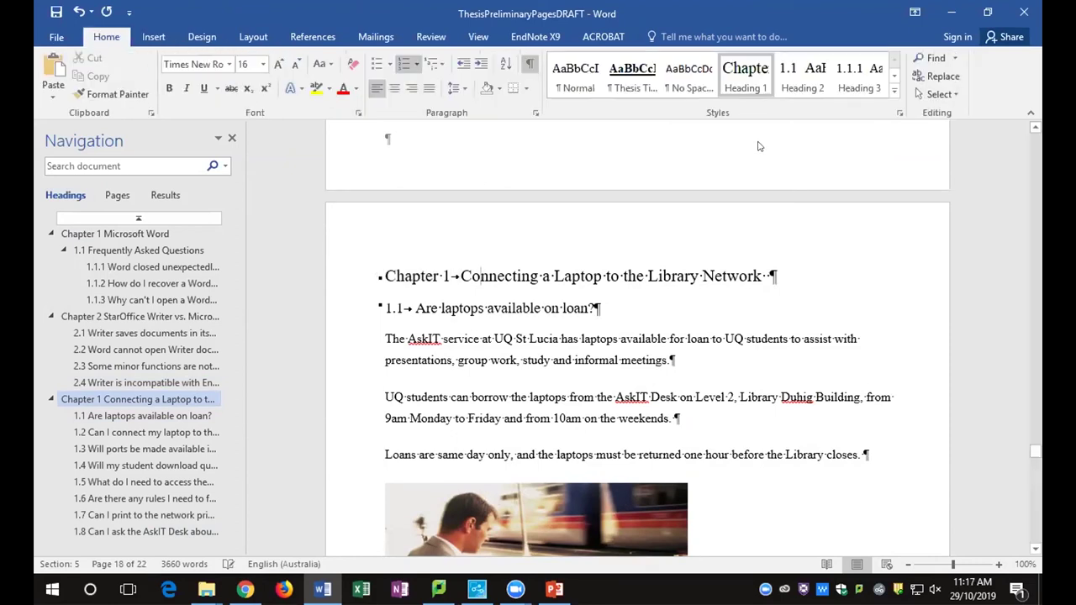
right_click(745, 91)
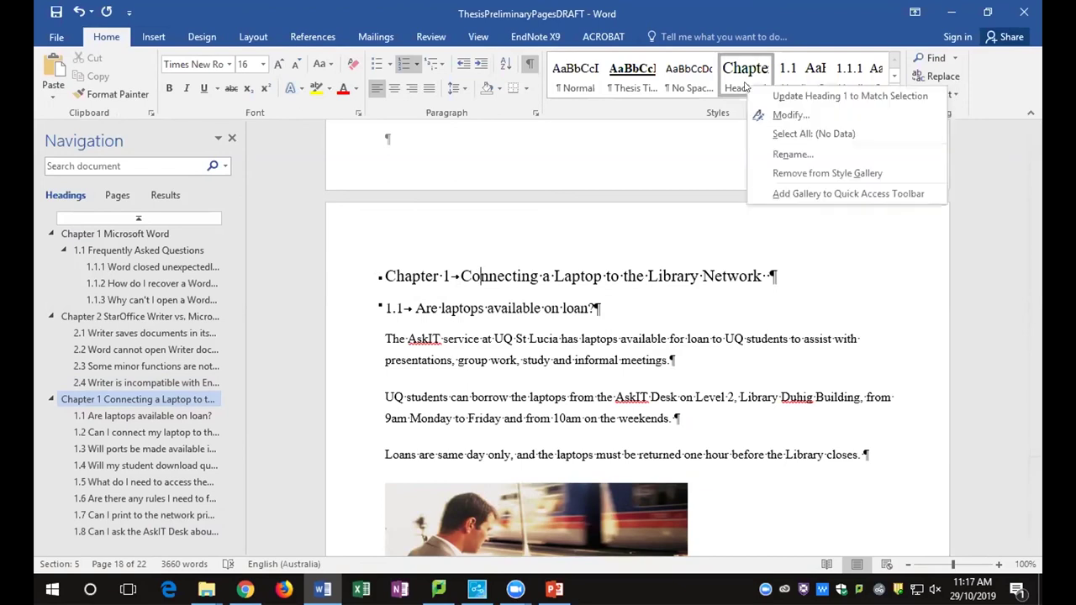
left_click(895, 133)
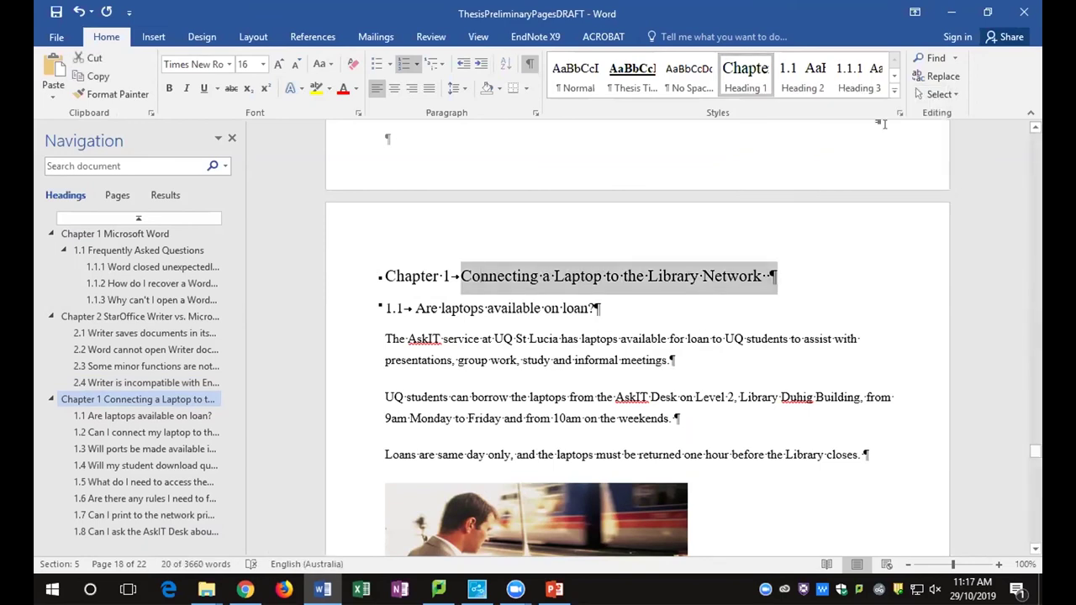
left_click(742, 87)
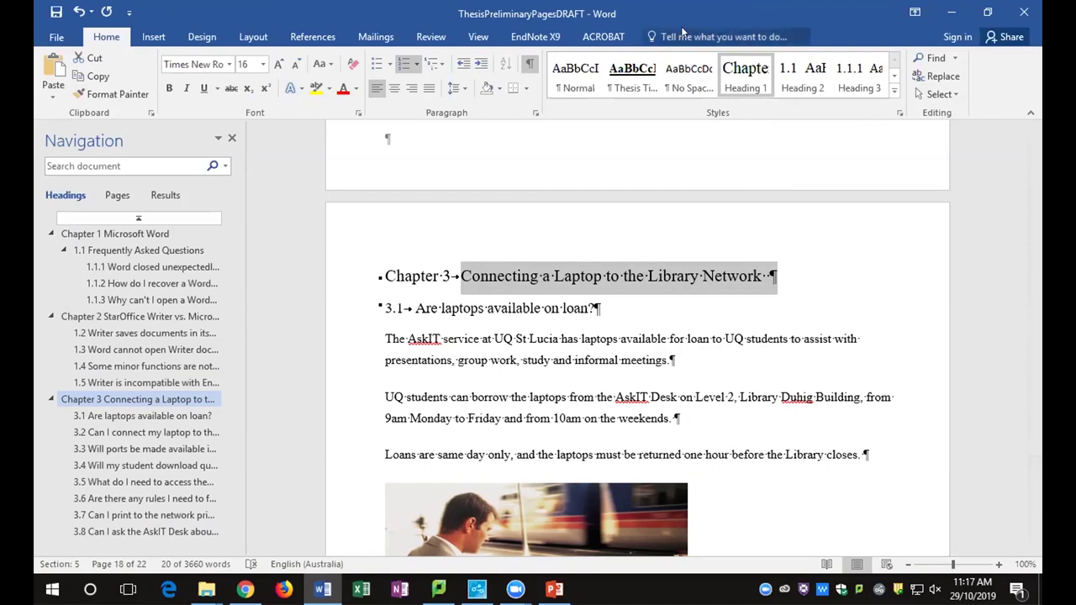
Select every Heading 2 instance and reapply the Heading 2 style to renumber the section headings by chapter
left_click(416, 304)
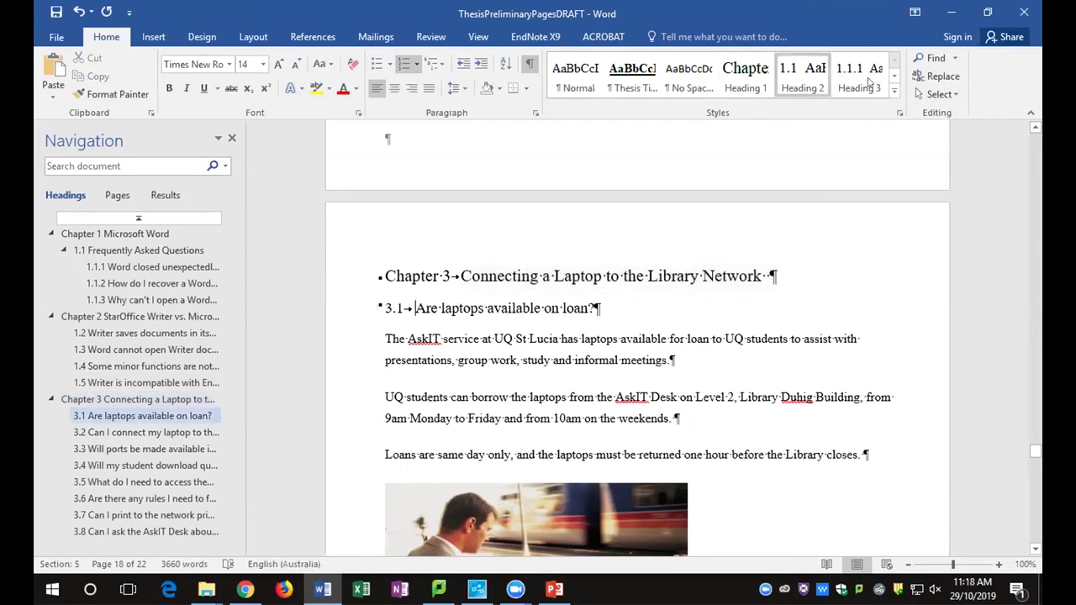
right_click(795, 81)
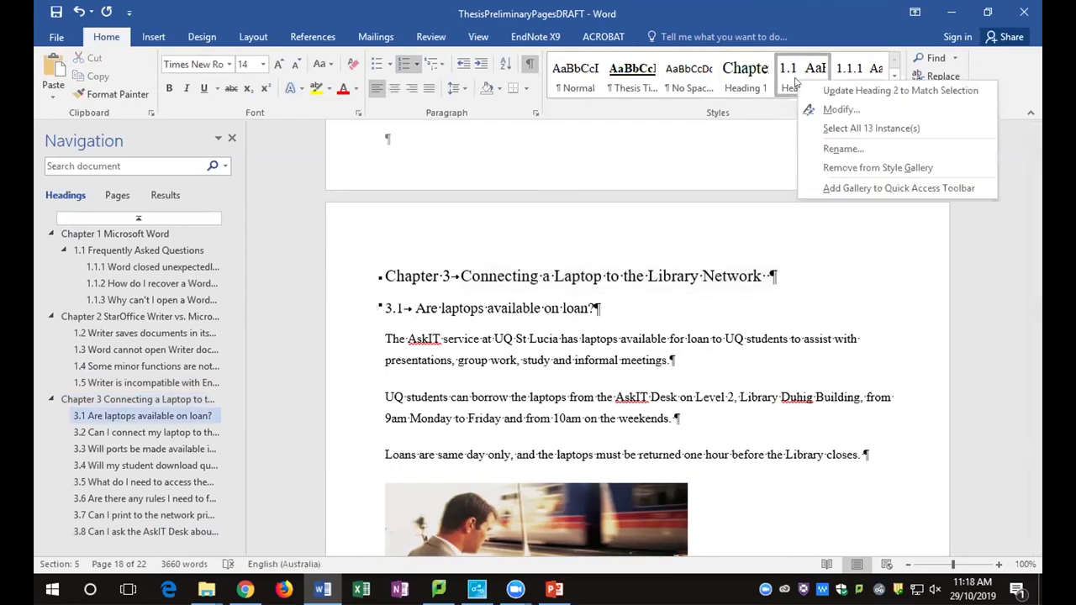
left_click(949, 130)
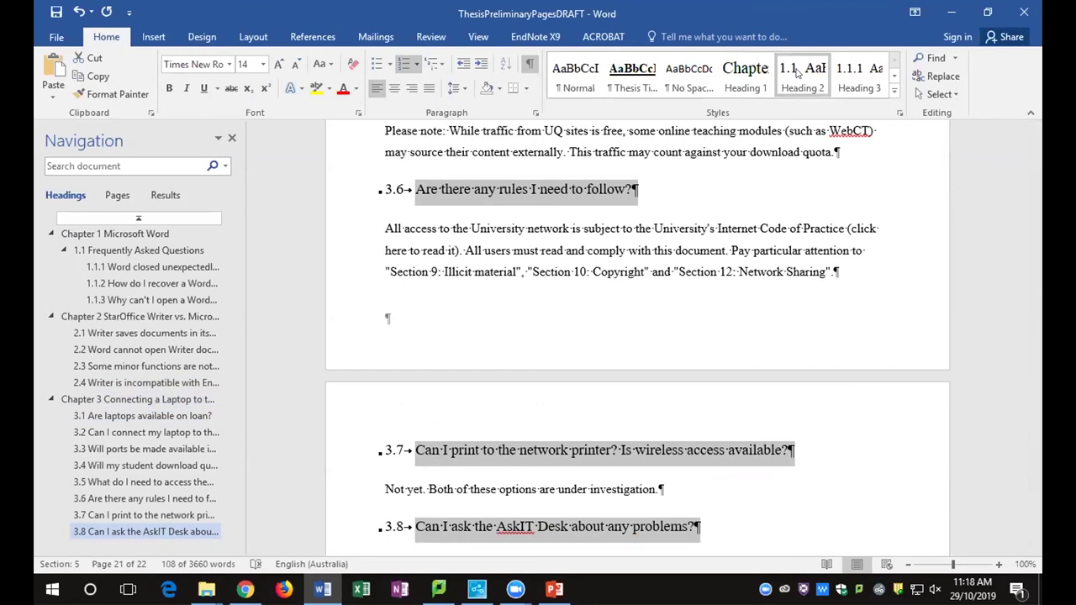
Update all fields in the whole document, refreshing only the page numbers in the table of contents and the lists
key("ctrl+a")
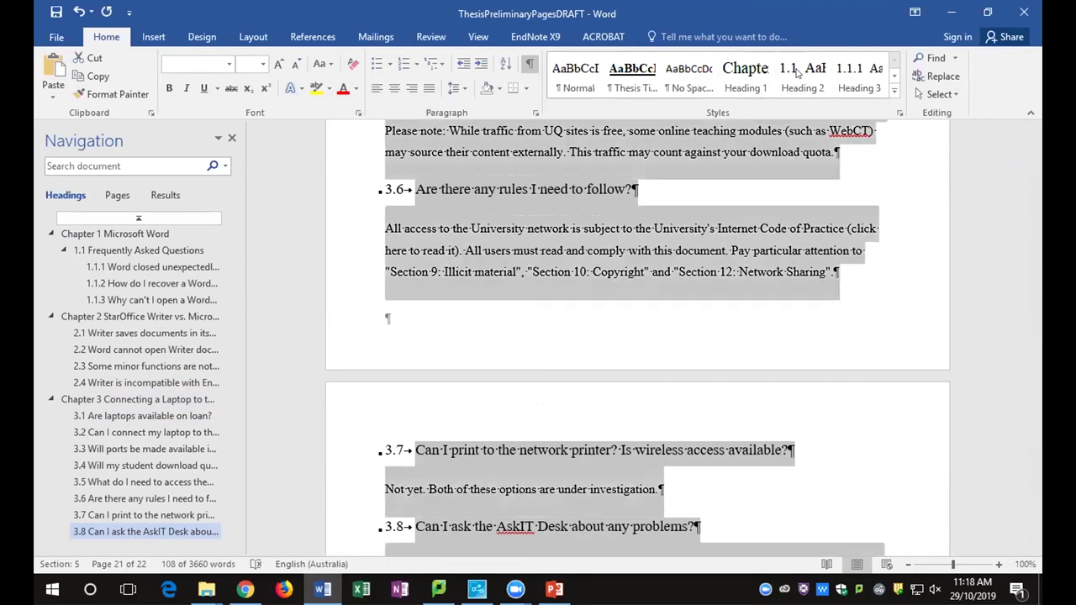
key("F9")
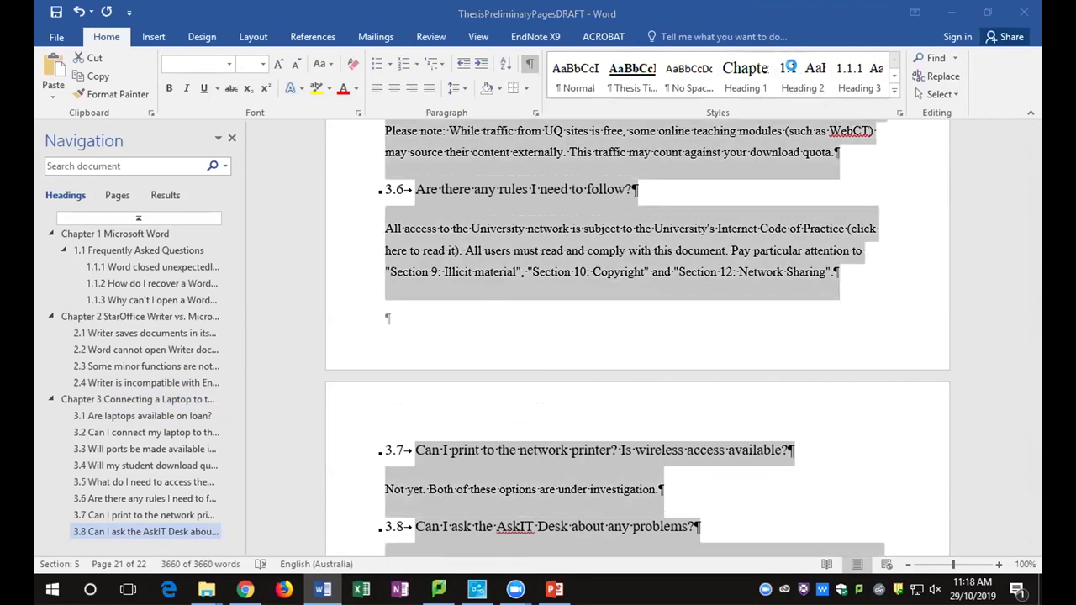
left_click(659, 355)
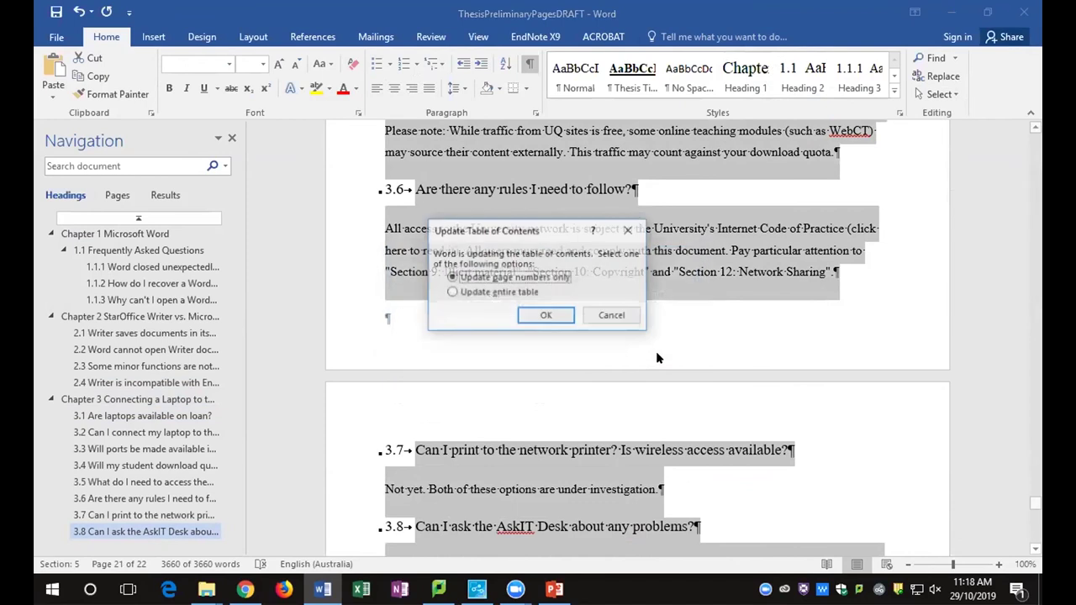
left_click(548, 314)
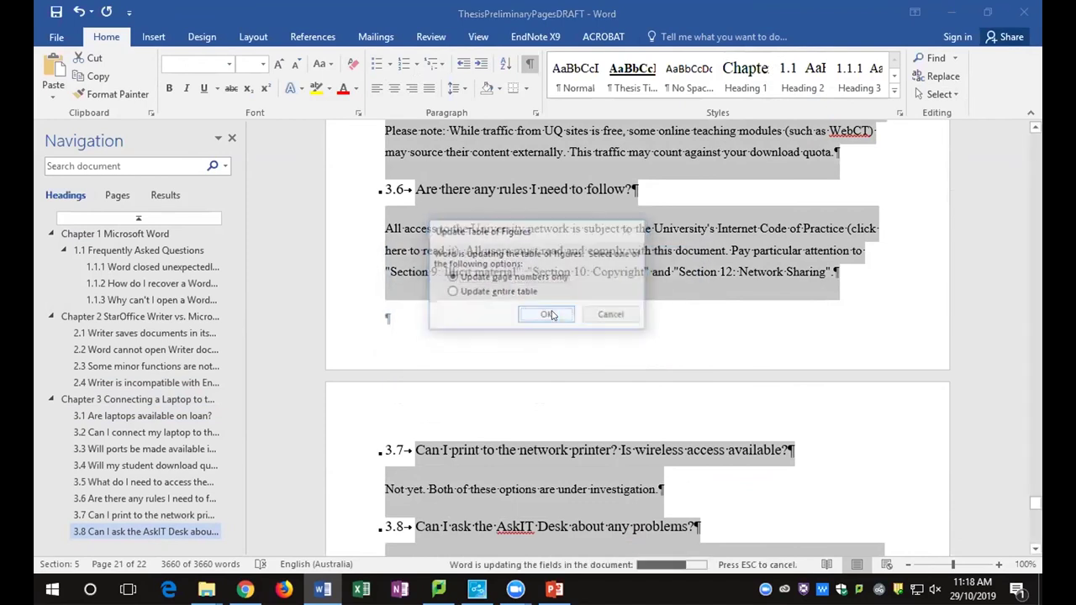
left_click(552, 315)
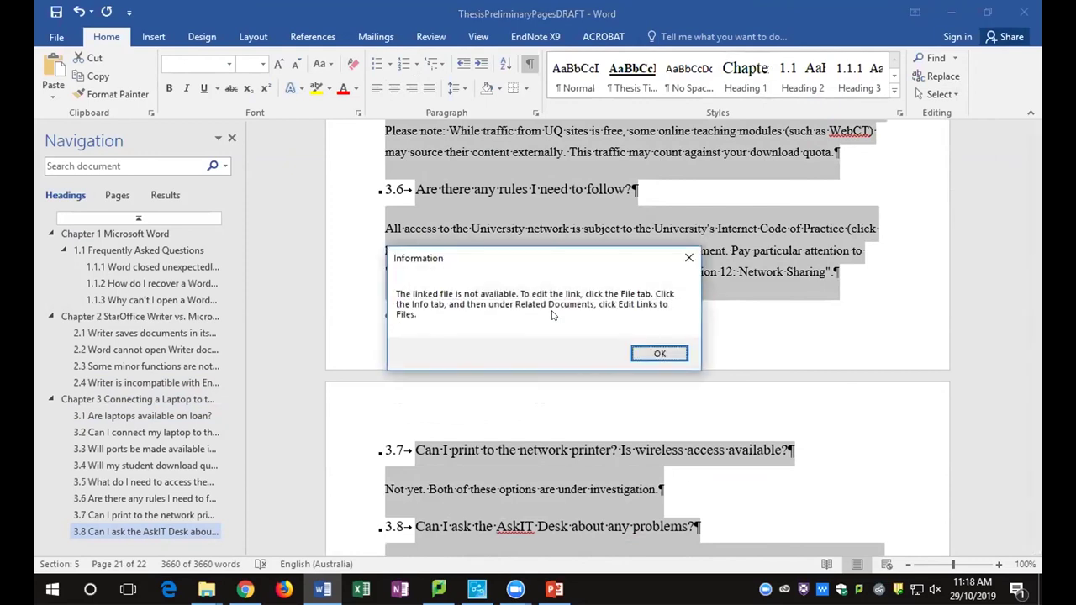
Update all fields again, rebuilding the entire table of contents and the entire lists of figures, tables and charts
left_click(656, 355)
left_click(452, 292)
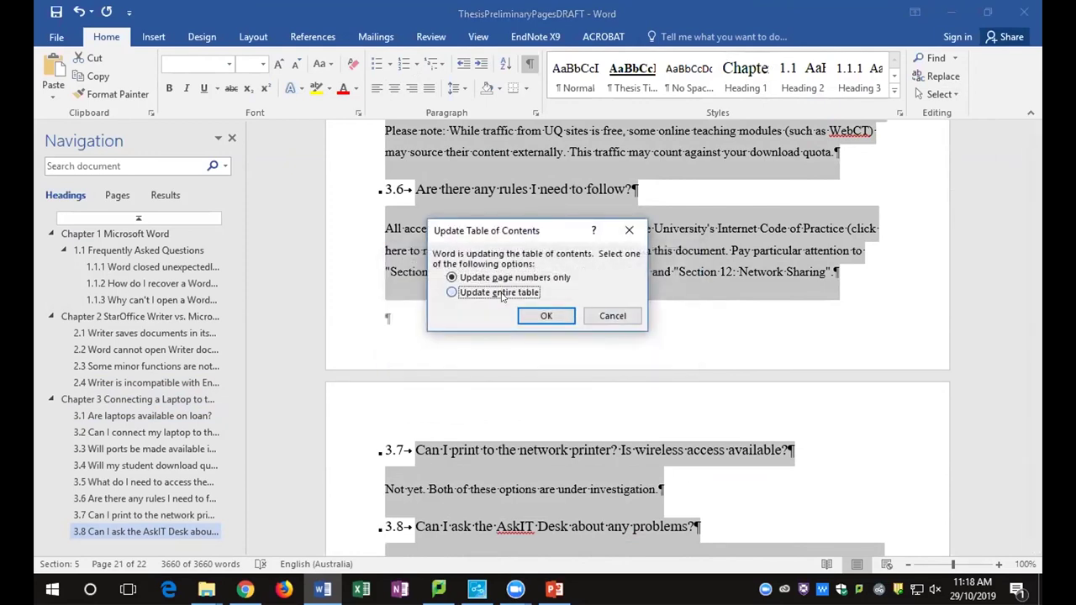
left_click(546, 315)
left_click(506, 292)
left_click(547, 316)
left_click(500, 292)
left_click(546, 315)
left_click(496, 291)
left_click(542, 316)
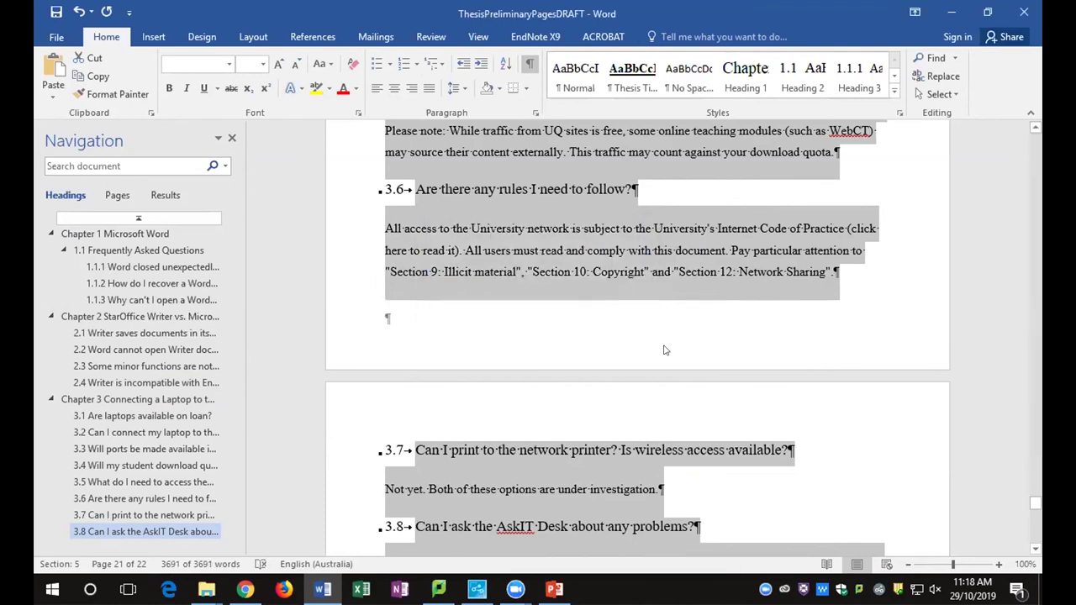
Check the updated table of contents and List of Figures & Tables for the chapter 3 entries and save the document
scroll(663, 350, "up", 12)
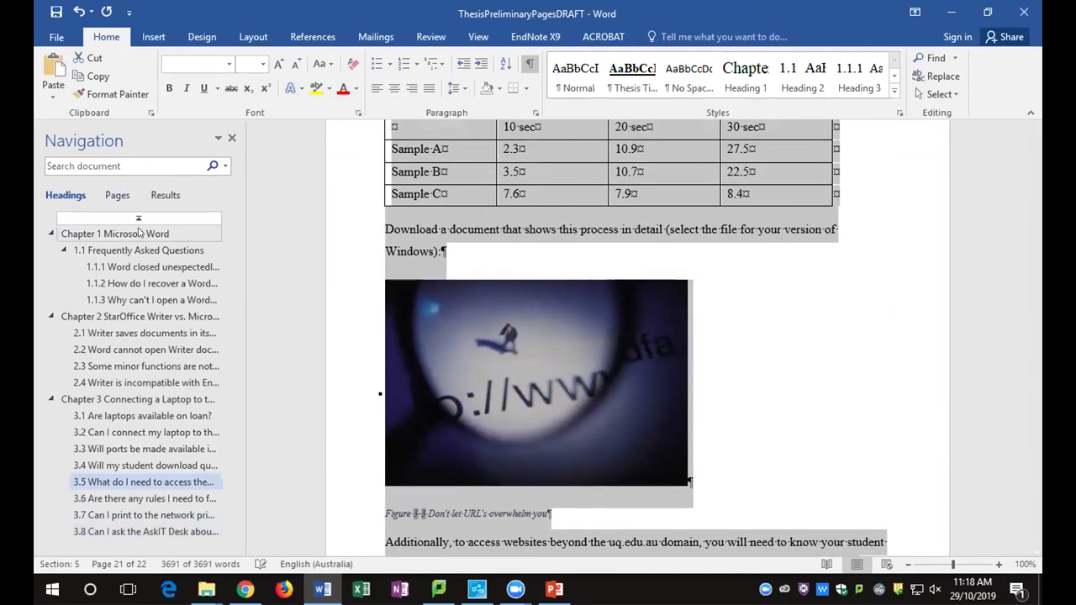
left_click(138, 234)
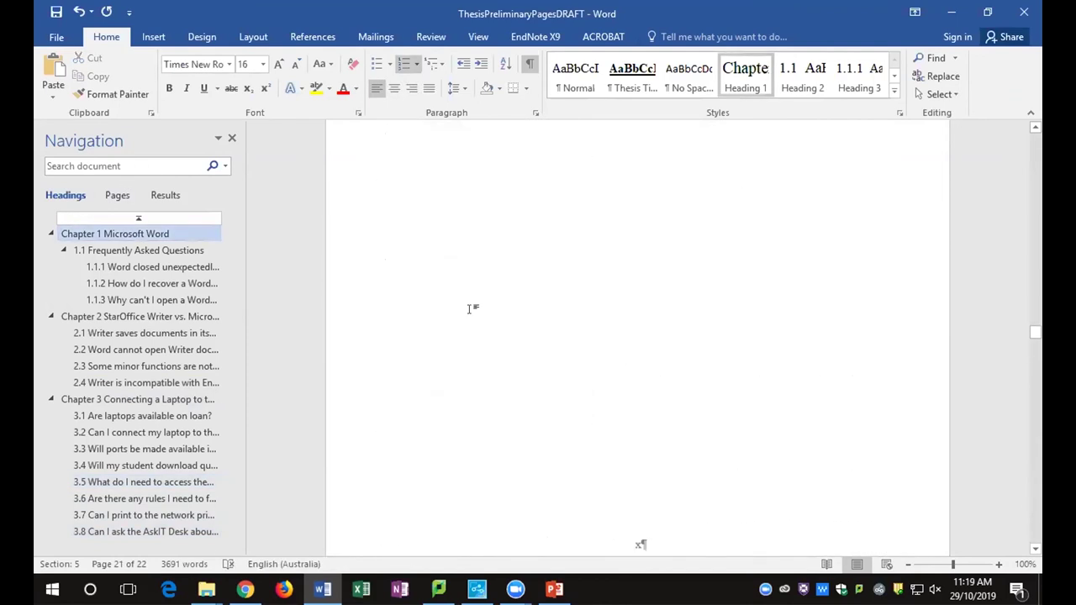
scroll(470, 308, "up", 10)
scroll(471, 308, "up", 8)
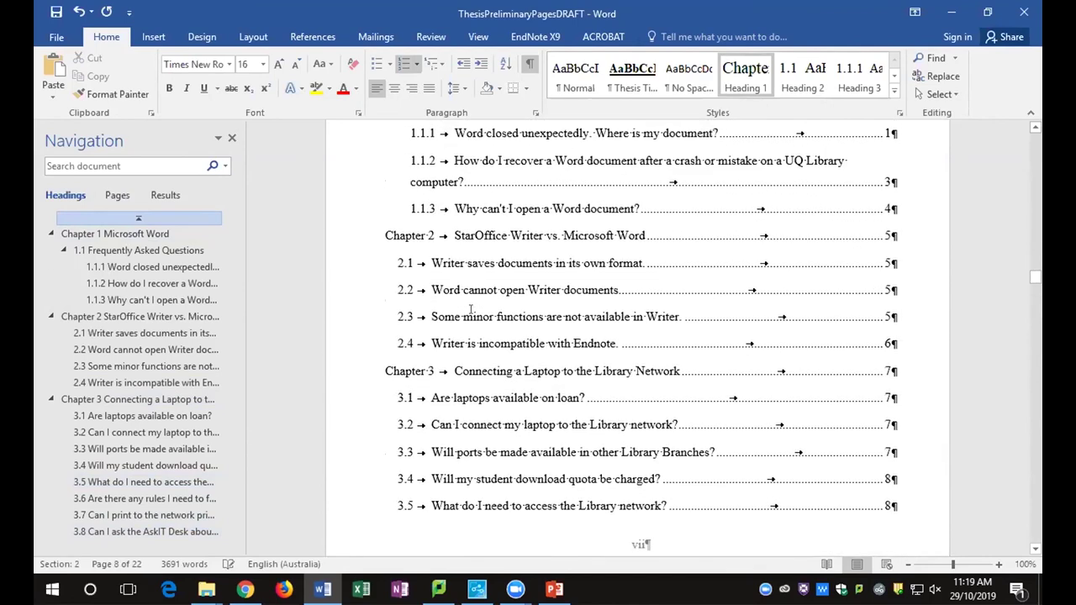
scroll(585, 321, "down", 10)
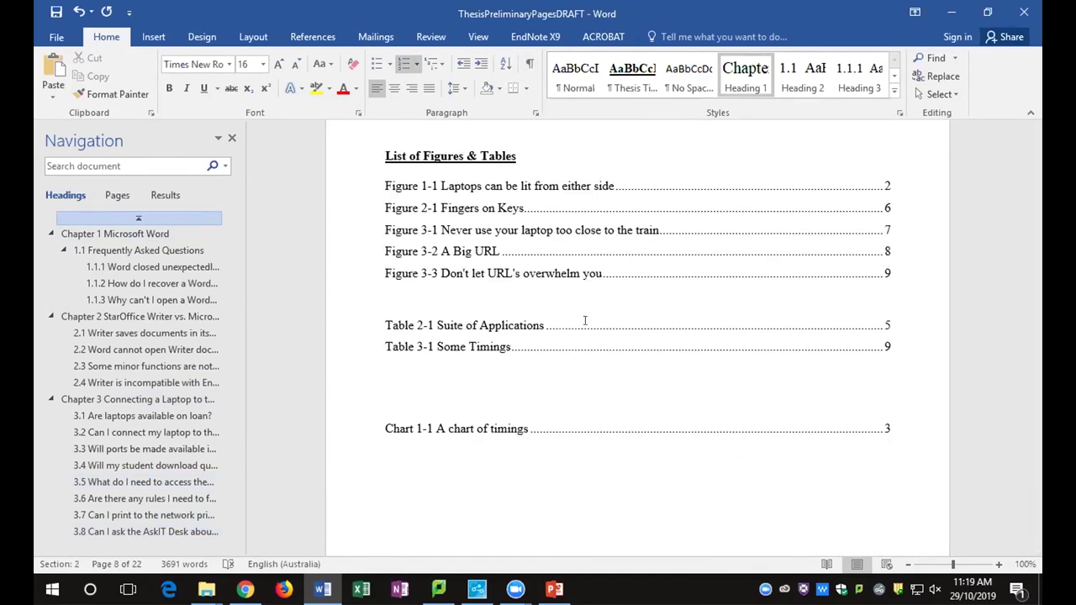
left_click(55, 12)
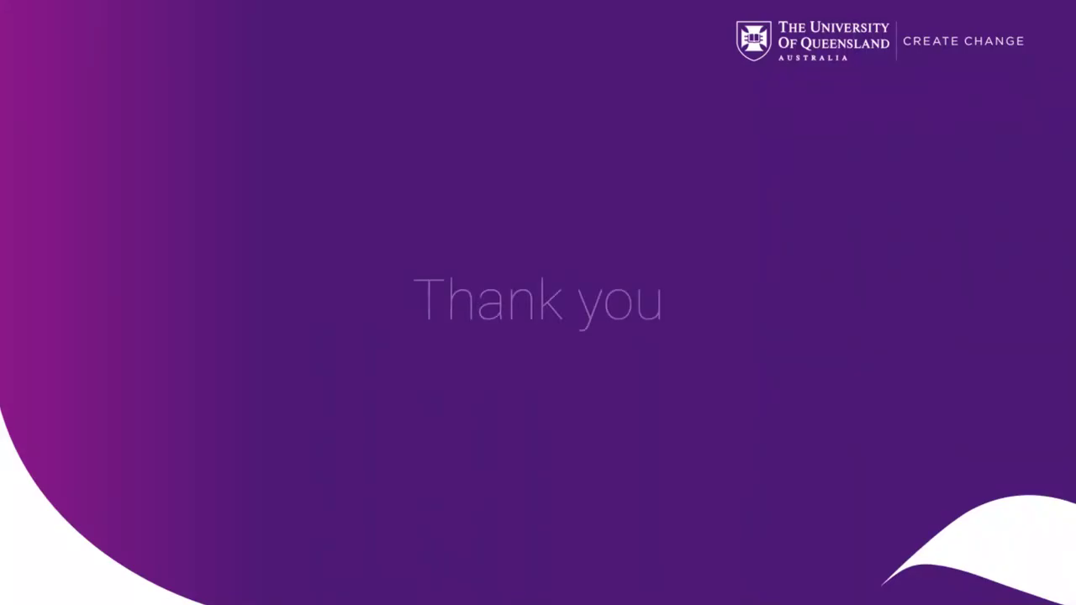